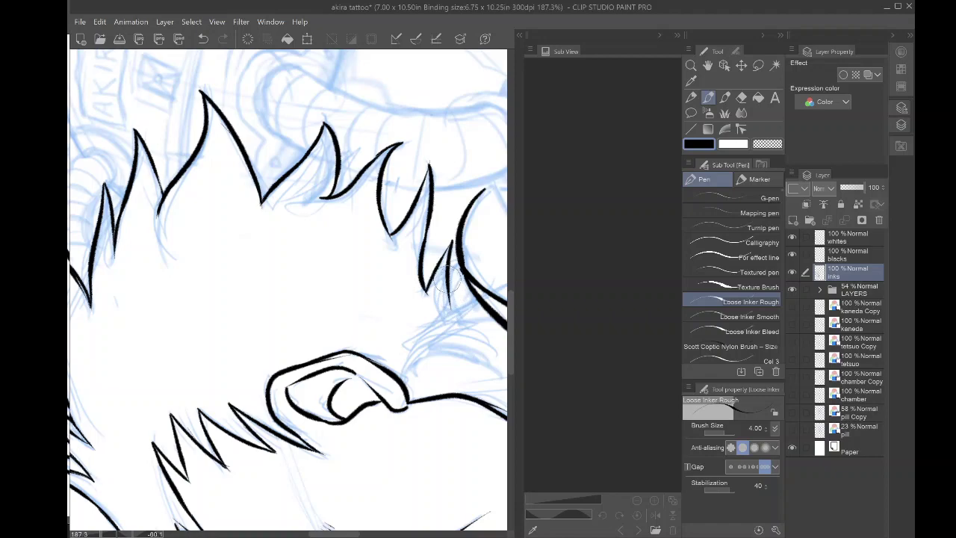
- Ink the short hair strands and nape contour between the ear and the collar, following the blue sketch
left_click_drag(449, 280, 461, 318)
key("asciicircum")
left_click_drag(269, 403, 331, 172)
key("ctrl+z")
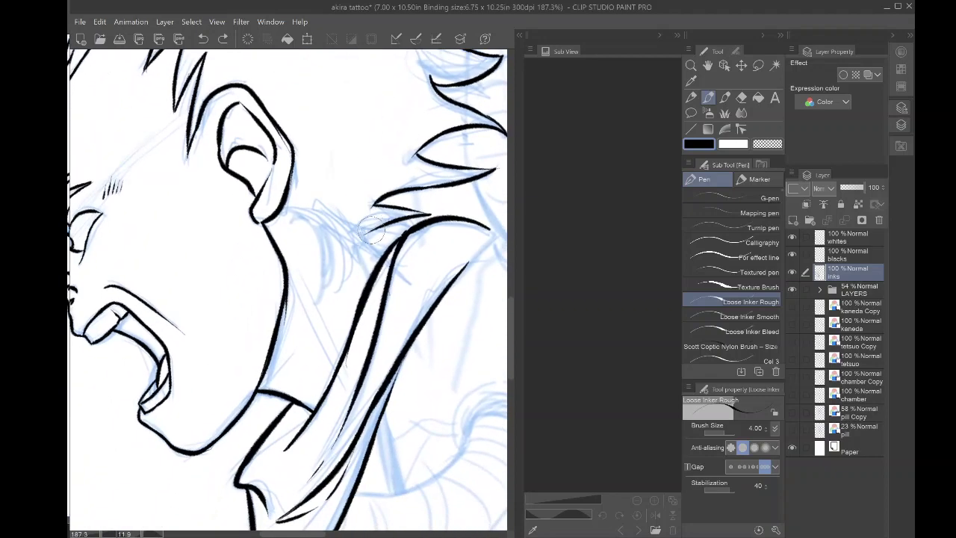
left_click_drag(386, 224, 365, 246)
mouse_move(288, 207)
left_mouse_down()
mouse_move(305, 218)
mouse_move(320, 277)
mouse_move(323, 218)
mouse_move(365, 251)
mouse_move(371, 234)
mouse_move(375, 336)
mouse_move(391, 253)
left_mouse_up()
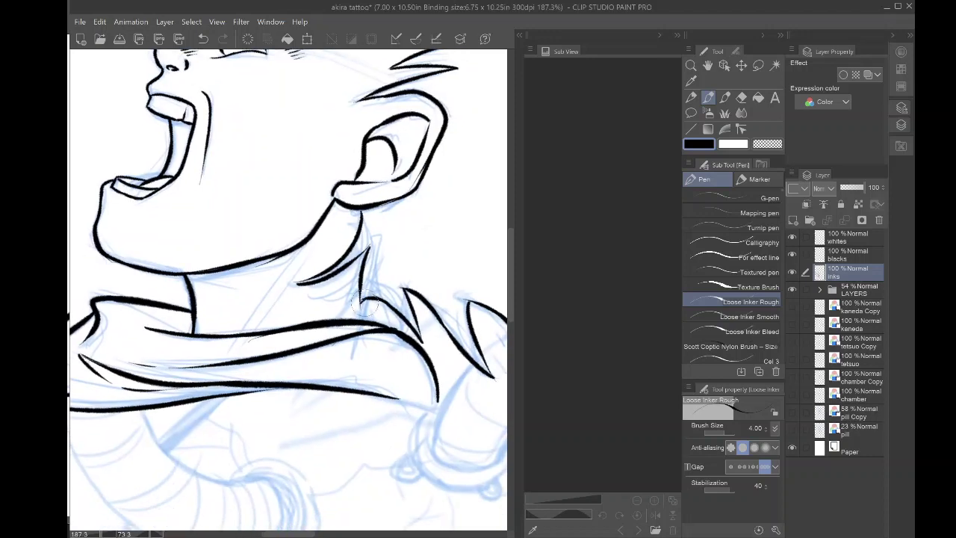
mouse_move(364, 318)
left_mouse_down()
mouse_move(368, 260)
mouse_move(347, 218)
left_mouse_up()
key("ctrl+minus")
key("ctrl+minus")
key("ctrl+plus")
key("ctrl+plus")
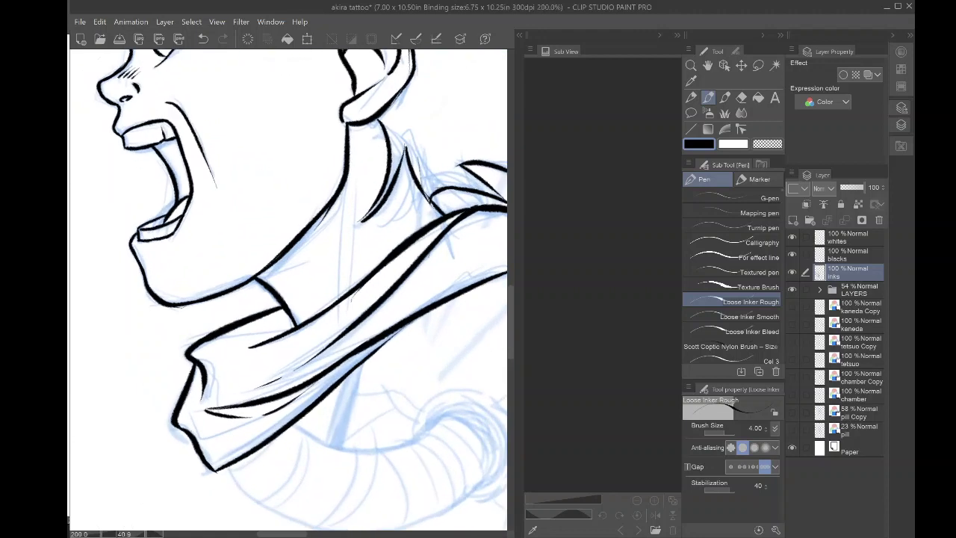
- Ink two thin crease lines on the neck below the ear and save the drawing
left_click_drag(345, 196, 338, 293)
left_click_drag(367, 273, 371, 244)
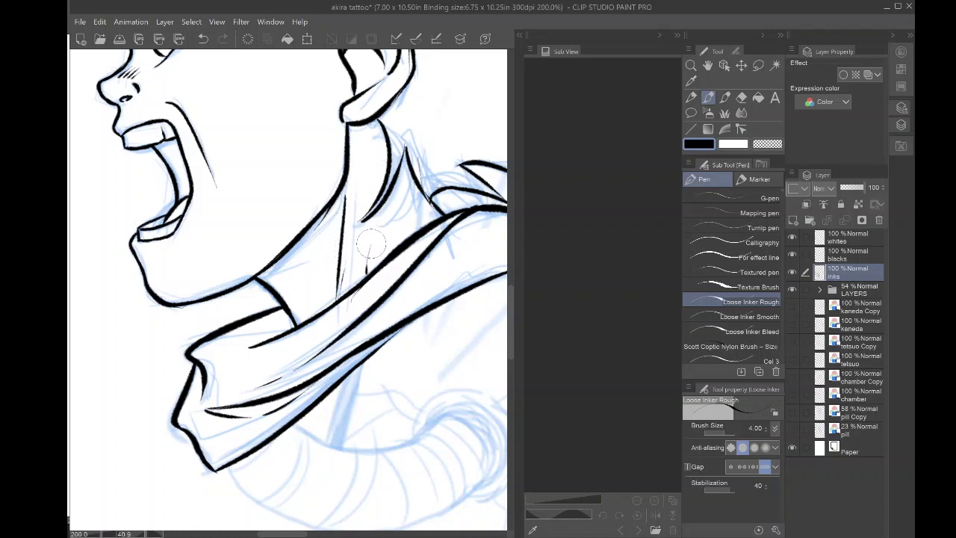
key("ctrl+minus")
key("ctrl+minus")
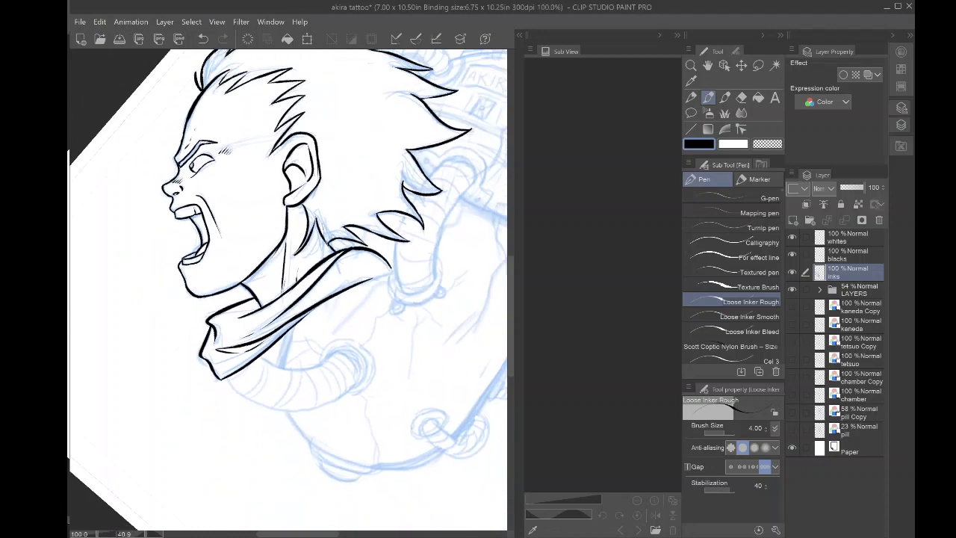
key("ctrl+minus")
key("minus")
key("minus")
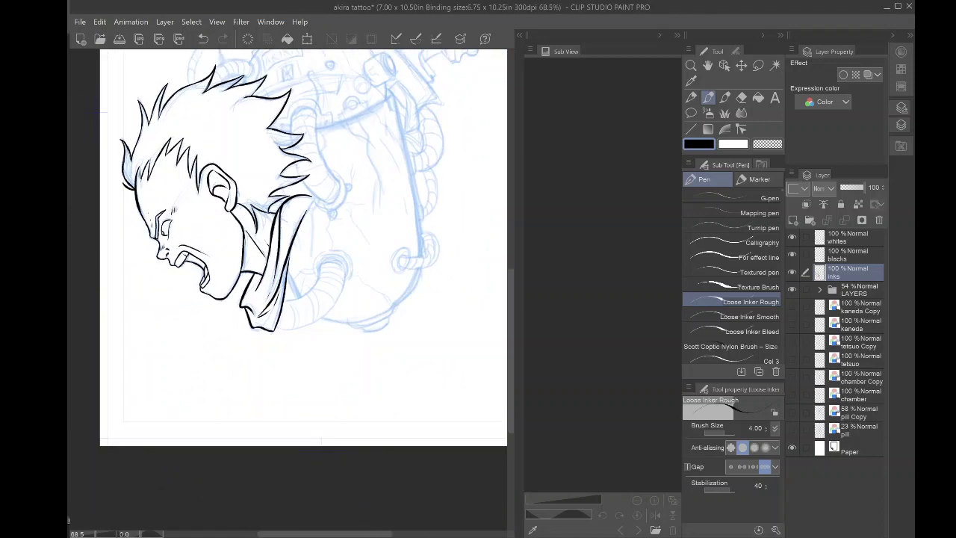
left_click_drag(299, 247, 329, 251)
left_click_drag(287, 287, 371, 232)
left_click_drag(305, 250, 350, 250)
left_click_drag(328, 287, 293, 289)
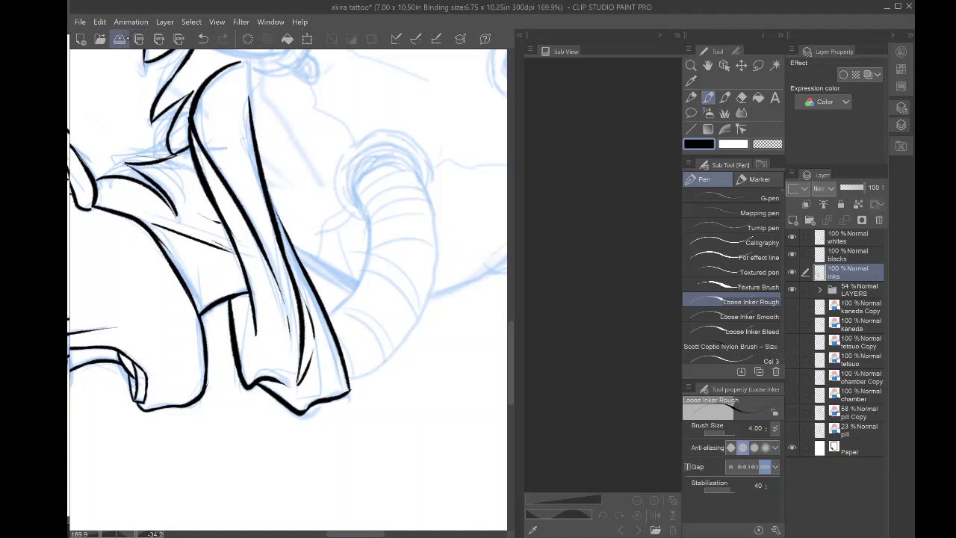
left_click(119, 39)
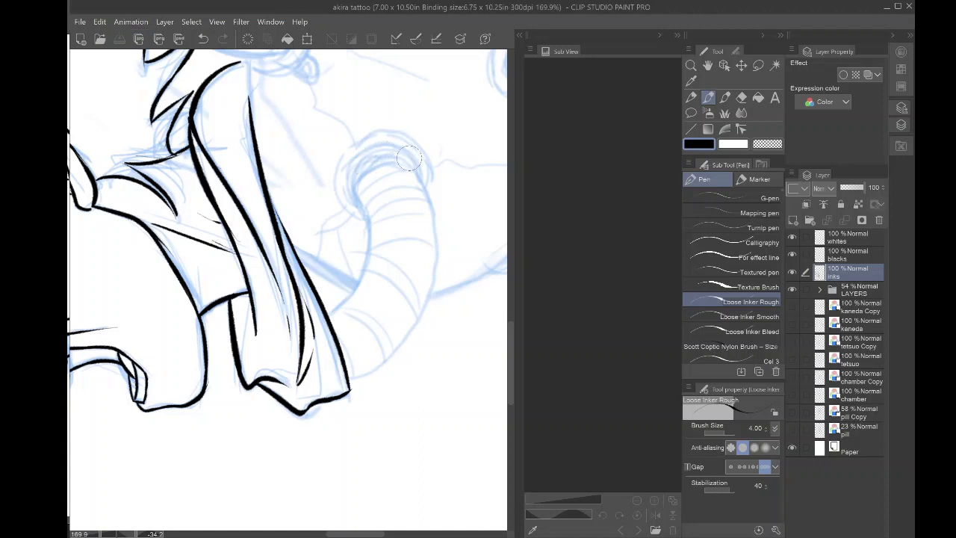
- Ink the inner and outer outline of the curved hose emerging from behind the collar
mouse_move(415, 158)
left_mouse_down()
mouse_move(380, 148)
mouse_move(360, 163)
mouse_move(358, 198)
mouse_move(352, 191)
mouse_move(367, 260)
left_mouse_up()
mouse_move(359, 206)
left_mouse_down()
mouse_move(360, 272)
mouse_move(329, 314)
left_mouse_up()
left_click(203, 38)
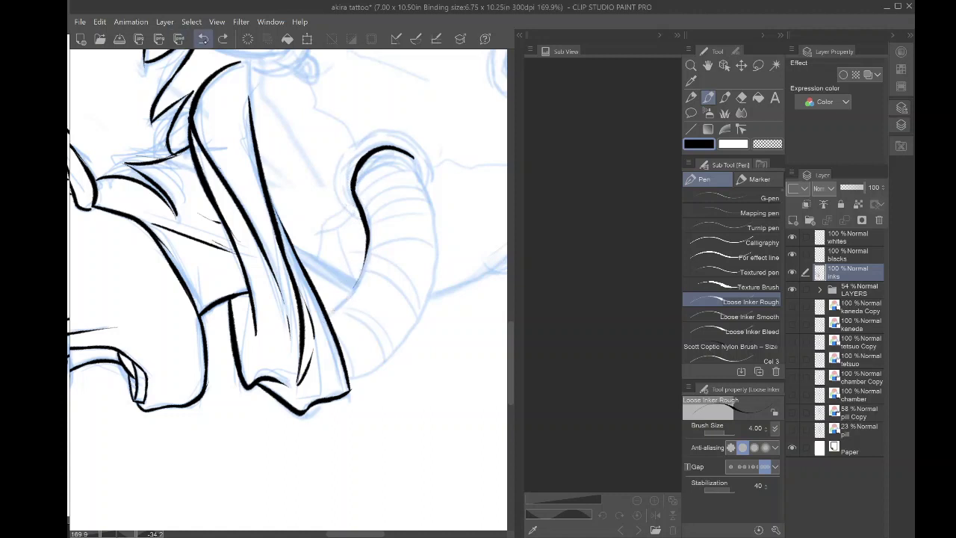
left_click_drag(328, 313, 366, 255)
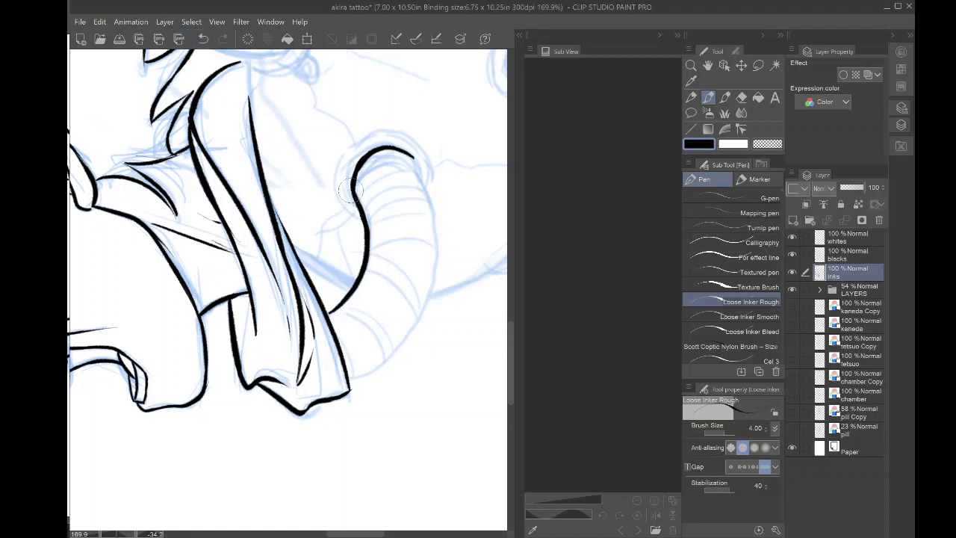
mouse_move(349, 379)
left_mouse_down()
mouse_move(378, 366)
mouse_move(422, 300)
left_mouse_up()
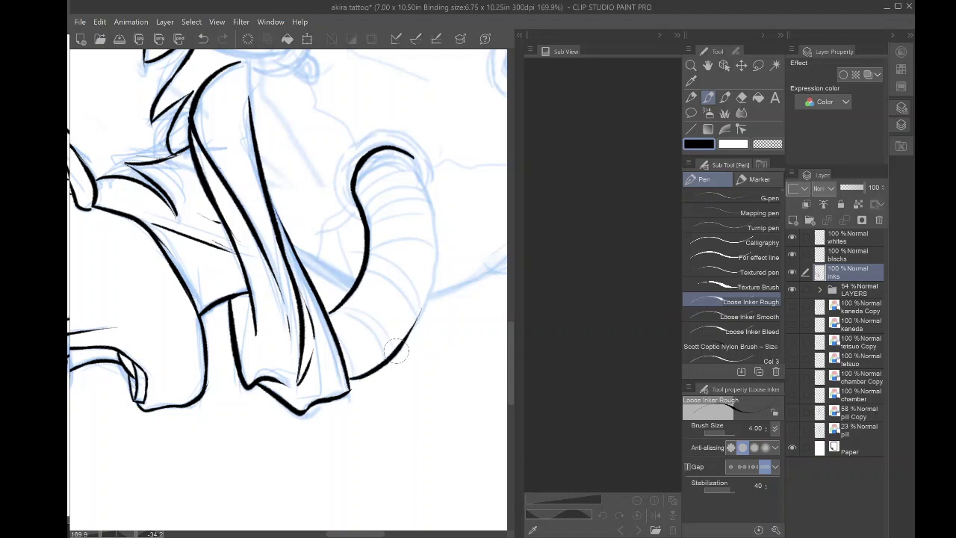
mouse_move(396, 349)
left_mouse_down()
mouse_move(419, 317)
mouse_move(431, 247)
left_mouse_up()
mouse_move(428, 289)
left_mouse_down()
mouse_move(436, 225)
mouse_move(422, 180)
left_mouse_up()
left_click_drag(436, 233, 415, 149)
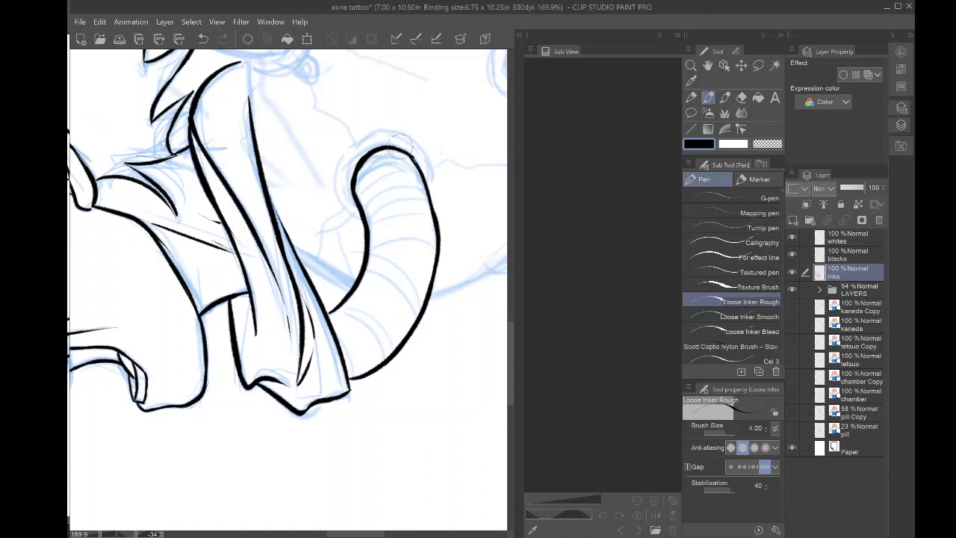
- Ink the curved rib lines across the hose from its socket end down to the collar
mouse_move(417, 153)
left_mouse_down()
mouse_move(386, 160)
mouse_move(362, 193)
left_mouse_up()
left_click(202, 38)
mouse_move(415, 159)
left_mouse_down()
mouse_move(370, 172)
mouse_move(373, 162)
mouse_move(356, 200)
left_mouse_up()
mouse_move(419, 177)
left_mouse_down()
mouse_move(397, 178)
mouse_move(366, 202)
left_mouse_up()
mouse_move(428, 199)
left_mouse_down()
mouse_move(391, 205)
mouse_move(366, 231)
left_mouse_up()
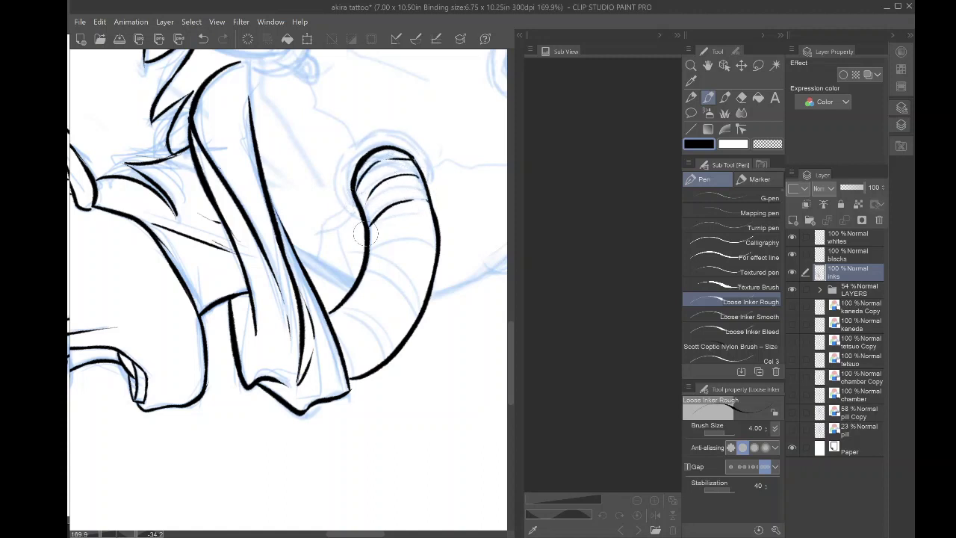
mouse_move(433, 226)
left_mouse_down()
mouse_move(395, 233)
mouse_move(365, 259)
left_mouse_up()
left_click(203, 39)
mouse_move(369, 241)
left_mouse_down()
mouse_move(409, 230)
mouse_move(435, 243)
left_mouse_up()
mouse_move(369, 259)
left_mouse_down()
mouse_move(390, 261)
mouse_move(425, 298)
left_mouse_up()
left_click_drag(362, 281, 407, 323)
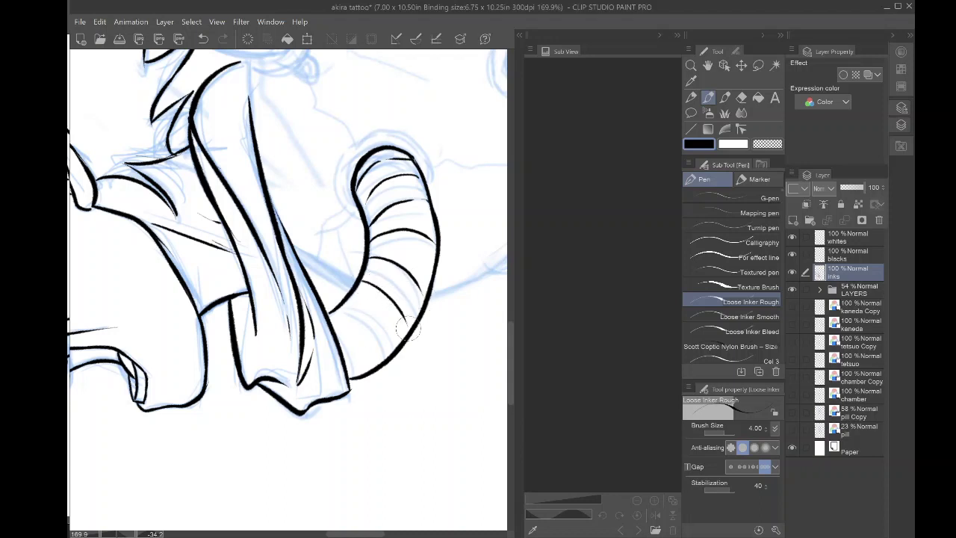
mouse_move(387, 354)
left_mouse_down()
mouse_move(369, 318)
mouse_move(342, 302)
left_mouse_up()
left_click_drag(360, 372, 330, 317)
- Add thin lengthwise contour strokes across the ribs along the hose's outer side
left_click_drag(417, 204, 397, 160)
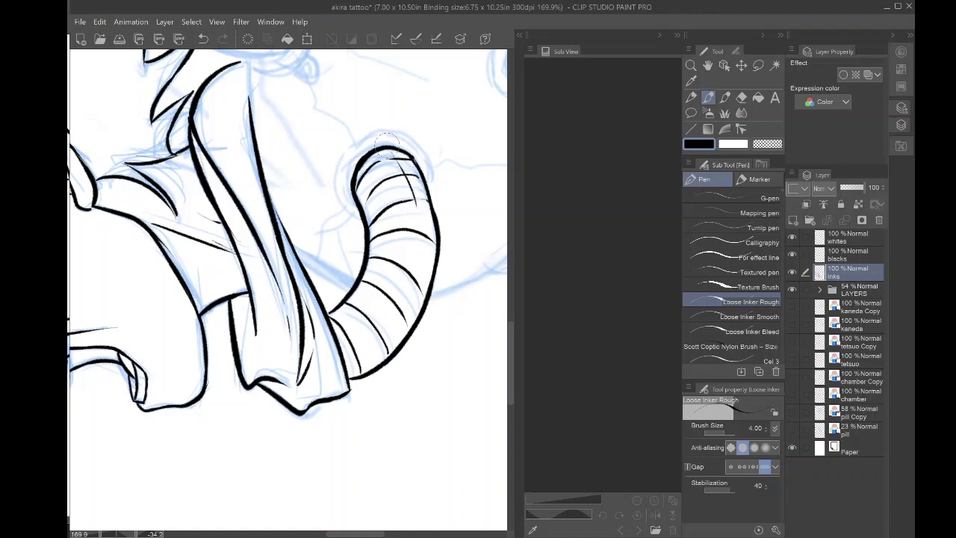
left_click_drag(421, 221, 421, 286)
left_click_drag(385, 337, 351, 371)
- Ink the round socket ring around the hose's end and shade it with short hatching strokes
mouse_move(362, 134)
left_mouse_down()
mouse_move(338, 165)
mouse_move(335, 190)
mouse_move(357, 217)
left_mouse_up()
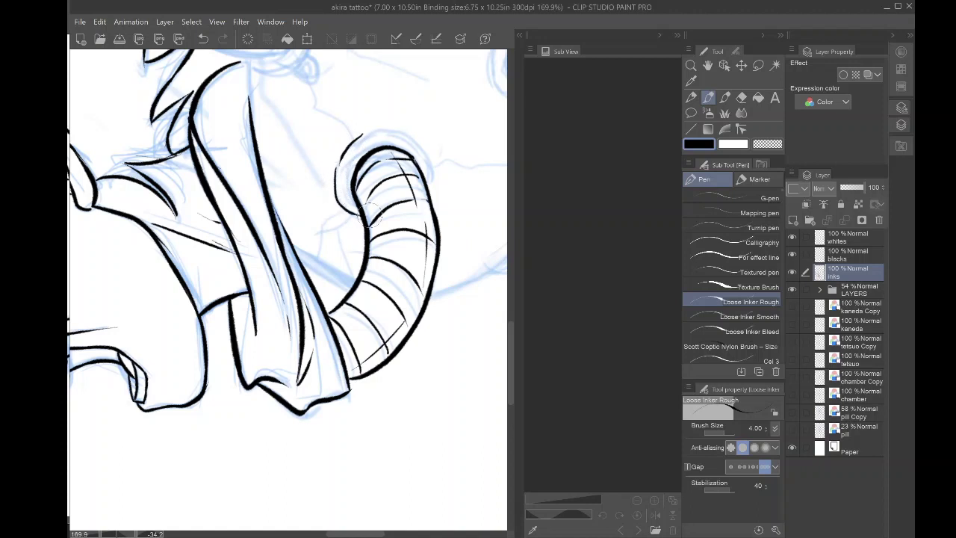
mouse_move(366, 132)
left_mouse_down()
mouse_move(384, 125)
mouse_move(414, 142)
mouse_move(433, 168)
mouse_move(428, 196)
left_mouse_up()
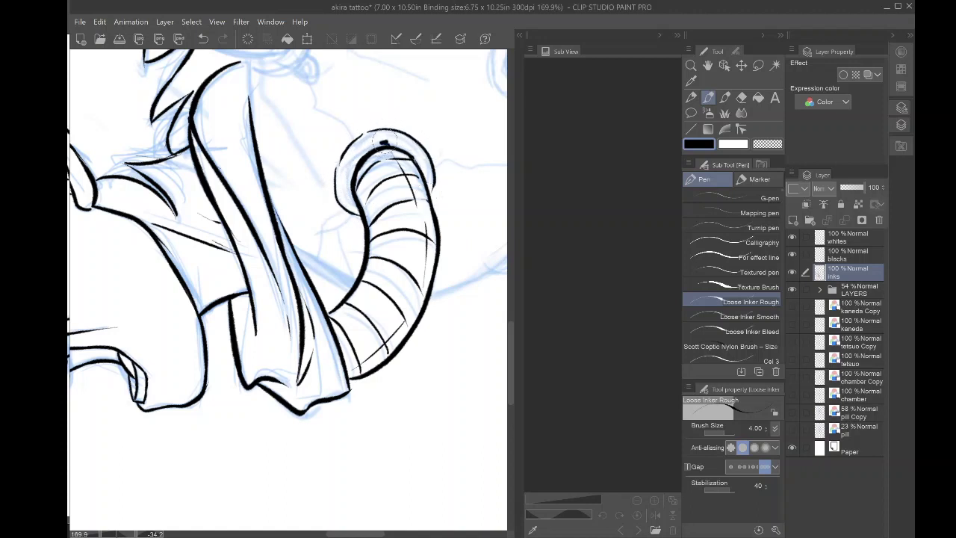
left_click_drag(384, 142, 386, 131)
key("ctrl+z")
mouse_move(376, 139)
left_mouse_down()
mouse_move(395, 142)
mouse_move(391, 132)
left_mouse_up()
left_click_drag(358, 211, 339, 195)
left_click_drag(337, 172, 344, 206)
mouse_move(414, 157)
left_mouse_down()
mouse_move(422, 181)
mouse_move(433, 179)
left_mouse_up()
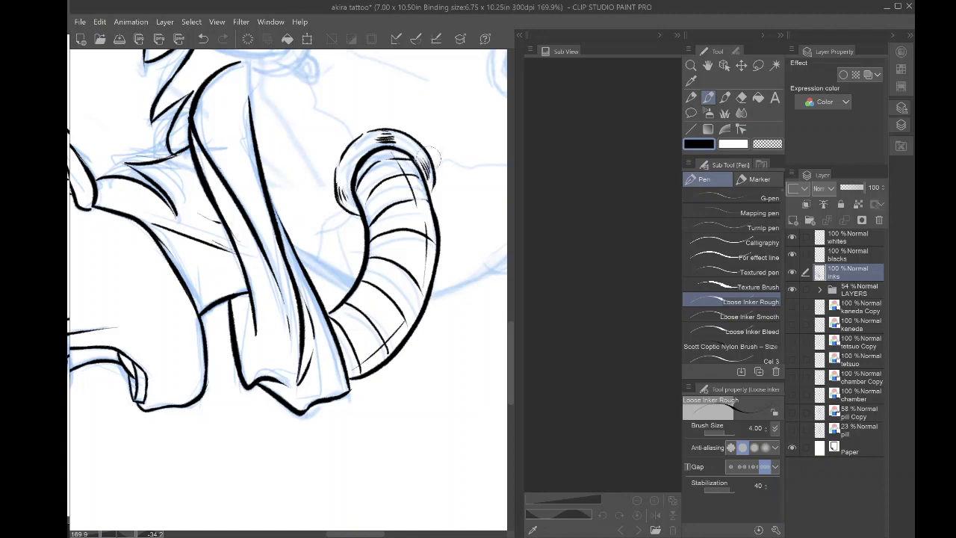
- Ink the capsule's lower edge between collar and hose and its rounded bottom outline up to the small side pipe
key("ctrl+minus")
key("ctrl+minus")
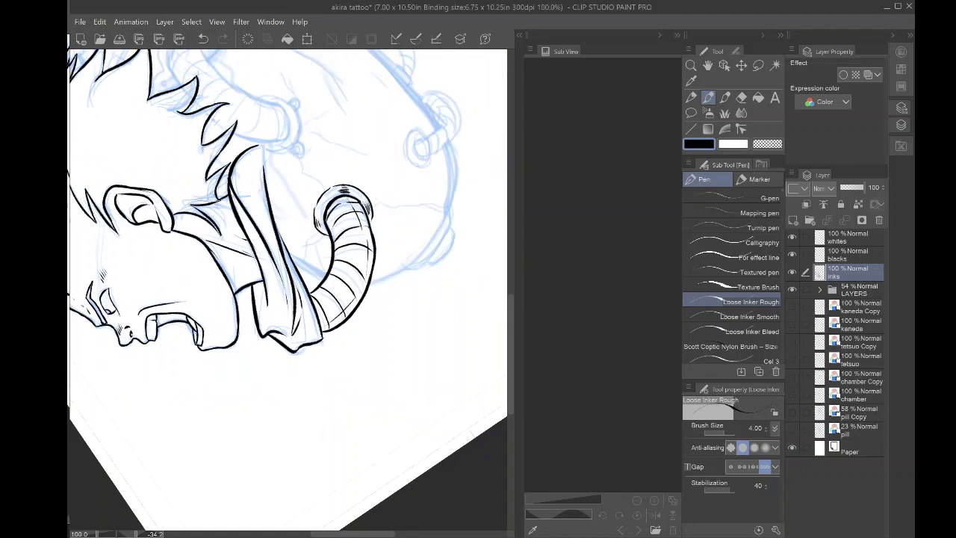
mouse_move(228, 206)
left_mouse_down()
mouse_move(280, 186)
mouse_move(311, 188)
left_mouse_up()
scroll(288, 290, "up", 3)
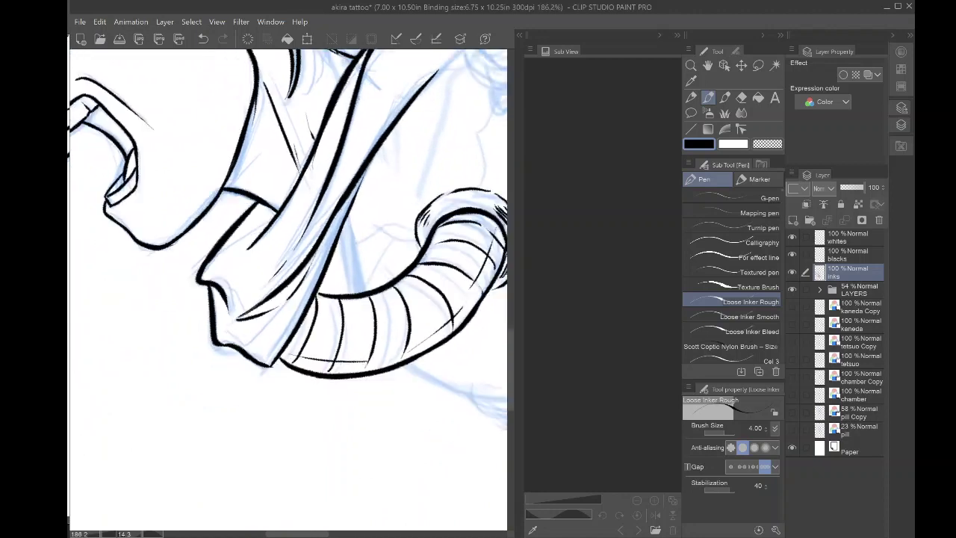
left_click_drag(290, 290, 292, 274)
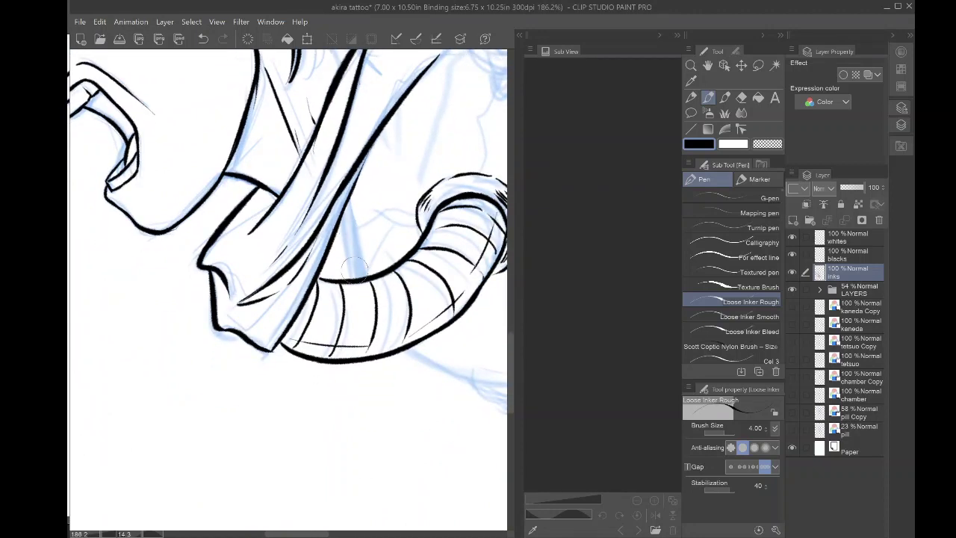
left_click_drag(359, 275, 347, 223)
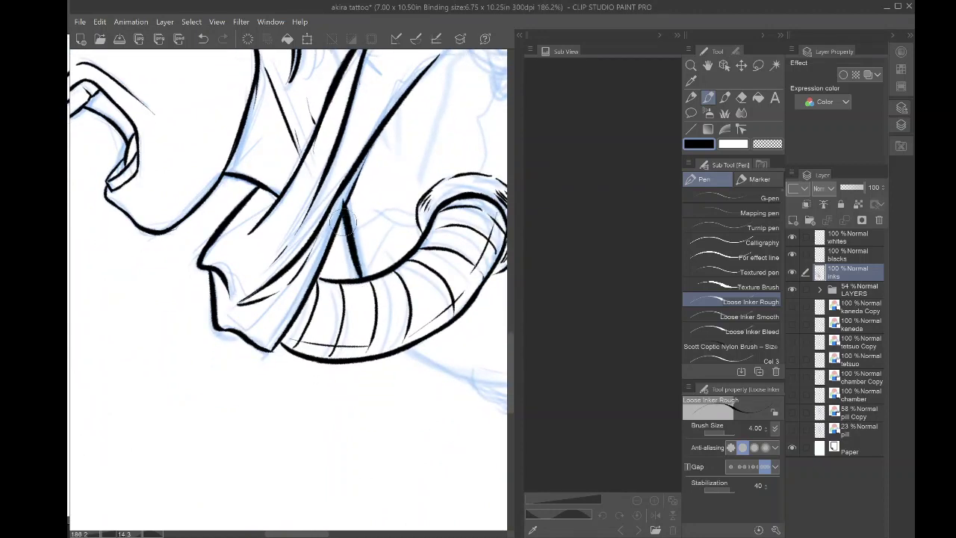
key("ctrl+z")
mouse_move(355, 266)
left_mouse_down()
mouse_move(345, 209)
mouse_move(240, 207)
mouse_move(195, 261)
mouse_move(191, 297)
left_mouse_up()
mouse_move(272, 345)
left_mouse_down()
mouse_move(314, 319)
mouse_move(363, 245)
left_mouse_up()
mouse_move(324, 307)
left_mouse_down()
mouse_move(368, 227)
mouse_move(370, 130)
left_mouse_up()
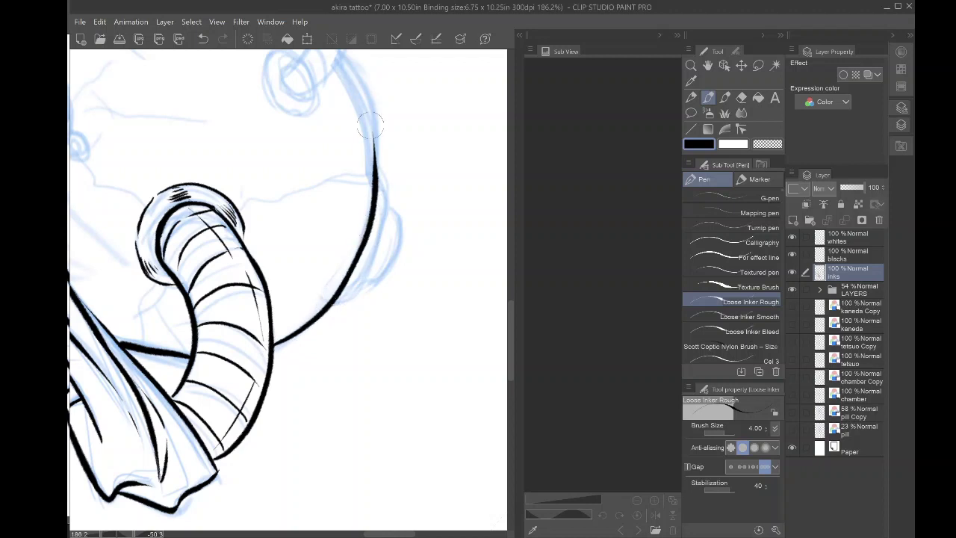
scroll(370, 134, "up", 3)
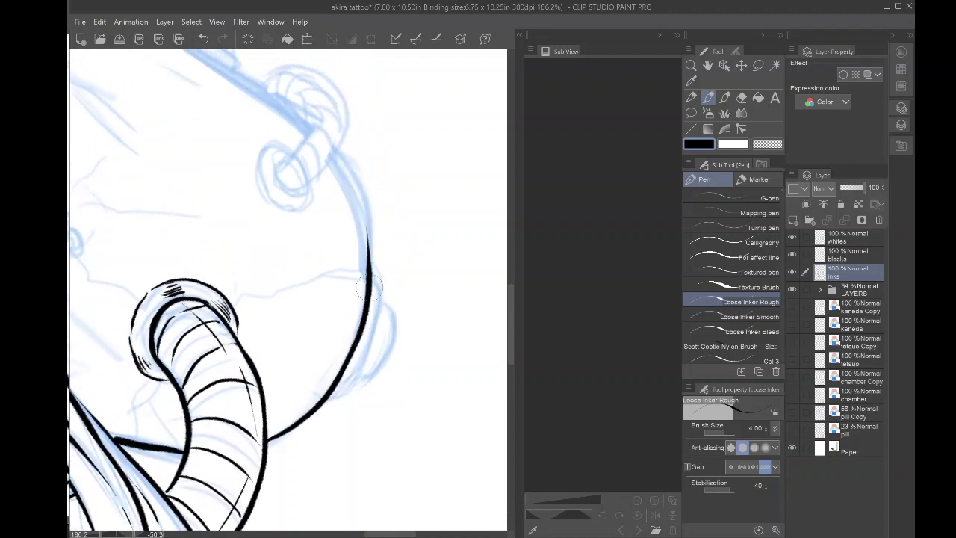
mouse_move(368, 284)
left_mouse_down()
mouse_move(368, 224)
mouse_move(334, 145)
left_mouse_up()
- Ink the stepped cap beneath the capsule's rounded bottom and add short shading strokes to it
left_click_drag(372, 279, 384, 296)
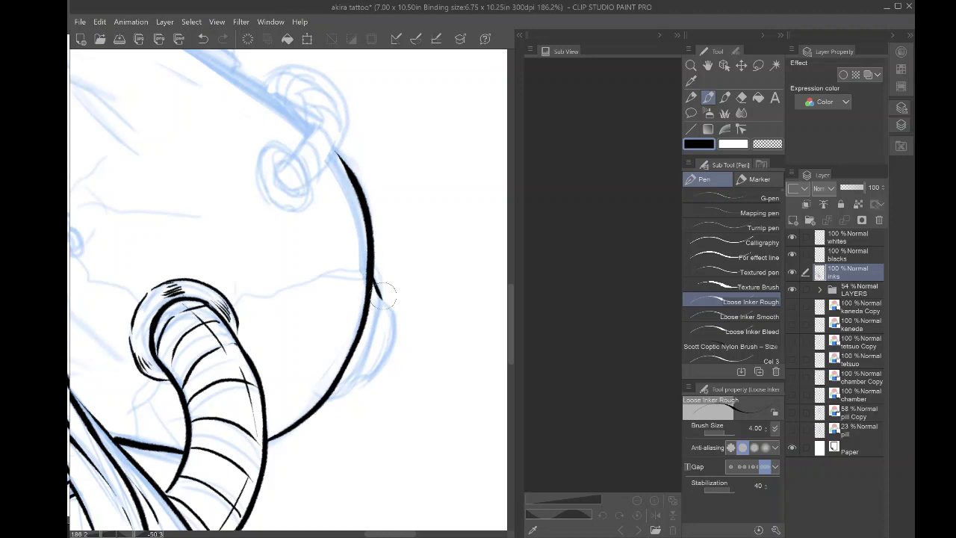
mouse_move(328, 396)
left_mouse_down()
mouse_move(369, 349)
mouse_move(383, 292)
mouse_move(379, 368)
mouse_move(370, 357)
mouse_move(387, 303)
left_mouse_up()
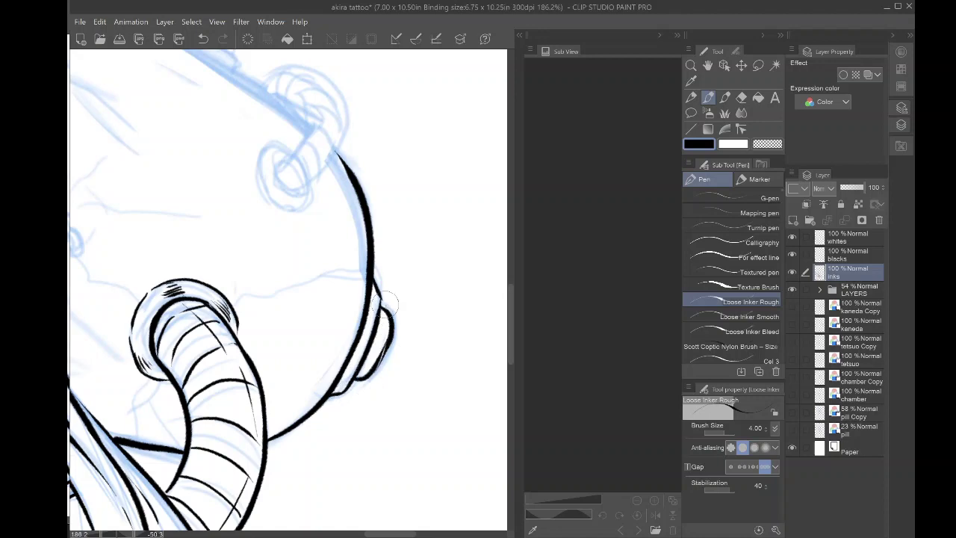
left_click(204, 39)
mouse_move(353, 379)
left_mouse_down()
mouse_move(374, 372)
mouse_move(394, 323)
mouse_move(333, 424)
mouse_move(339, 347)
left_mouse_up()
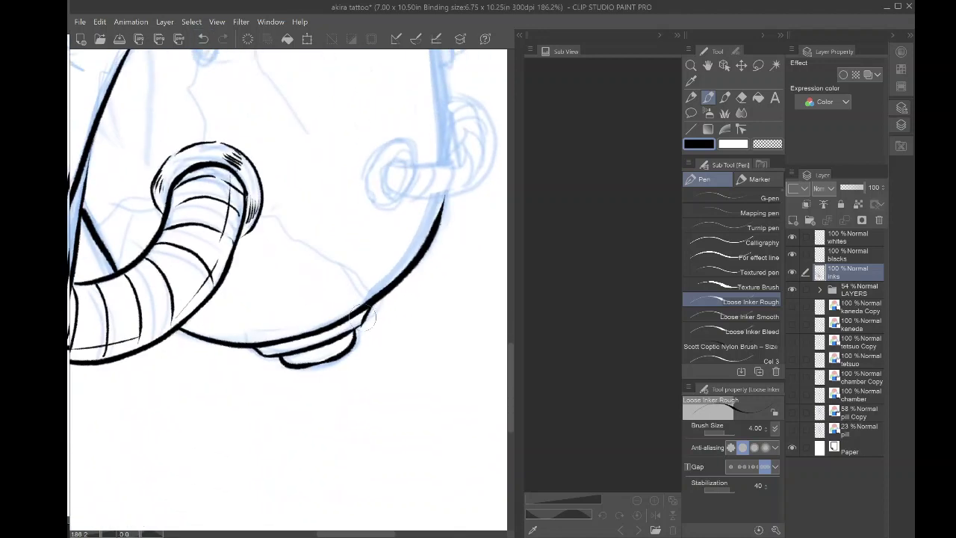
left_click_drag(361, 311, 347, 329)
left_click_drag(278, 346, 282, 353)
left_click_drag(272, 345, 312, 363)
left_click_drag(351, 335, 308, 457)
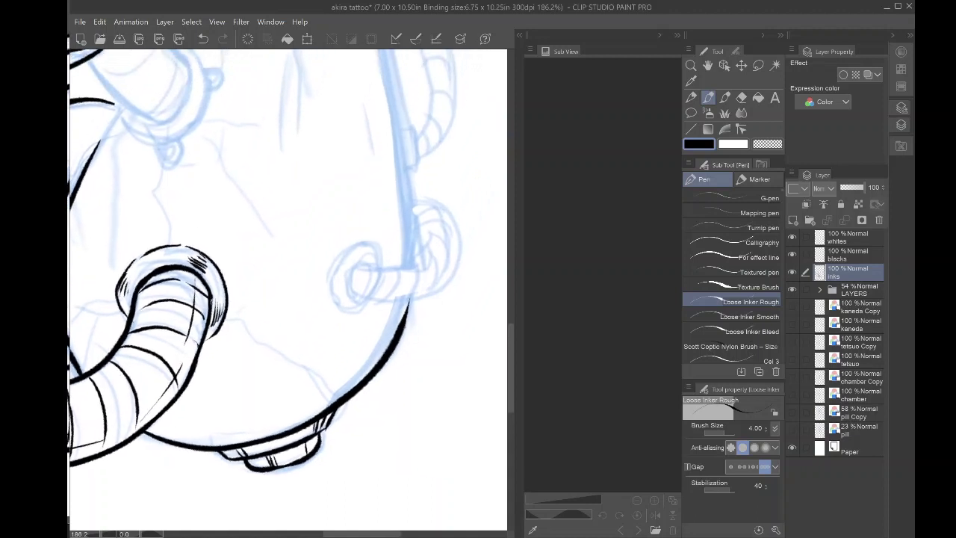
- Ink the capsule's long outer side from the small side pipe up to its top corner with a thick line
left_click_drag(412, 297, 383, 362)
mouse_move(415, 265)
left_mouse_down()
mouse_move(404, 143)
mouse_move(401, 248)
left_mouse_up()
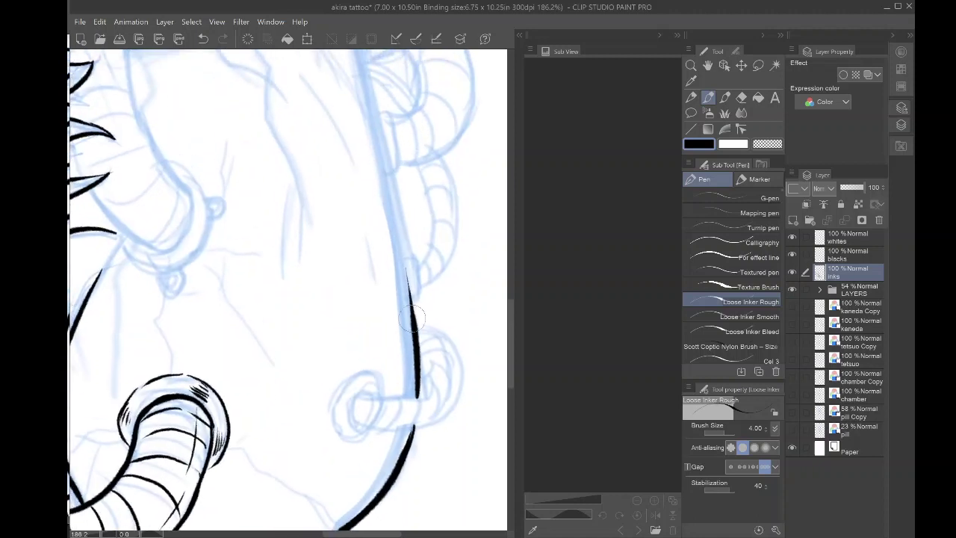
left_click_drag(415, 322, 378, 138)
scroll(378, 138, "up", 3)
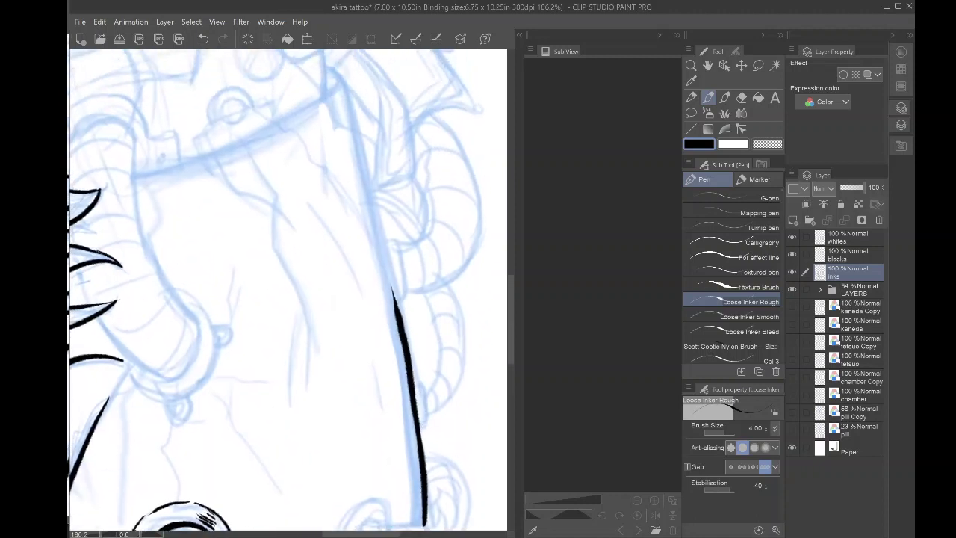
left_click_drag(329, 66, 373, 226)
mouse_move(396, 305)
left_mouse_down()
mouse_move(359, 140)
mouse_move(328, 66)
mouse_move(335, 69)
left_mouse_up()
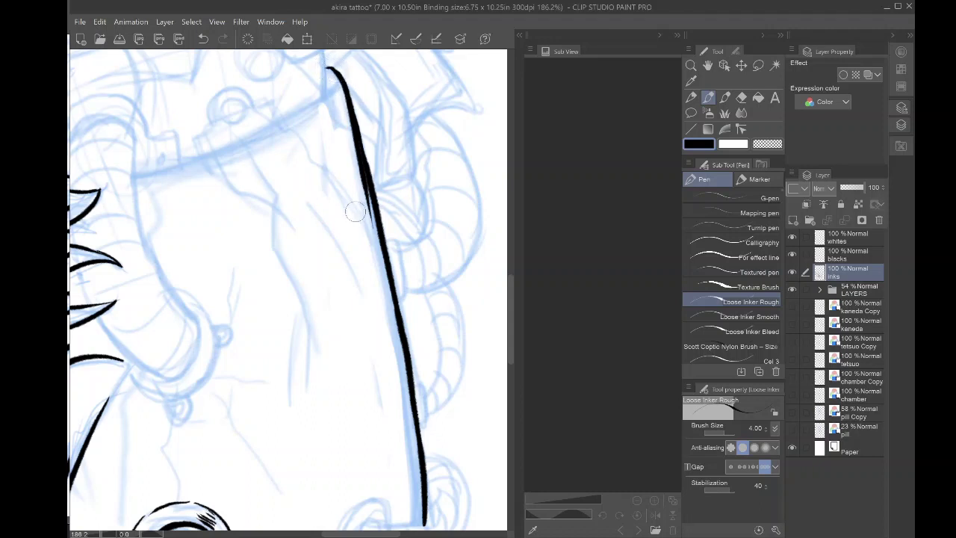
left_click_drag(368, 236, 359, 170)
- Ink the double rim line across the top of the capsule and the jagged crack running down from it
scroll(369, 239, "down", 7)
left_click_drag(247, 287, 340, 287)
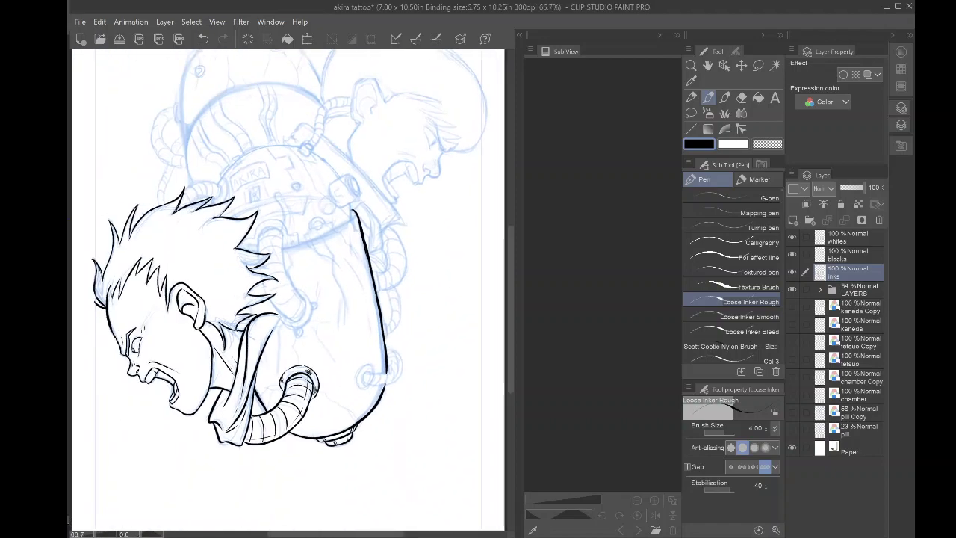
scroll(288, 290, "up", 1)
scroll(284, 291, "up", 5)
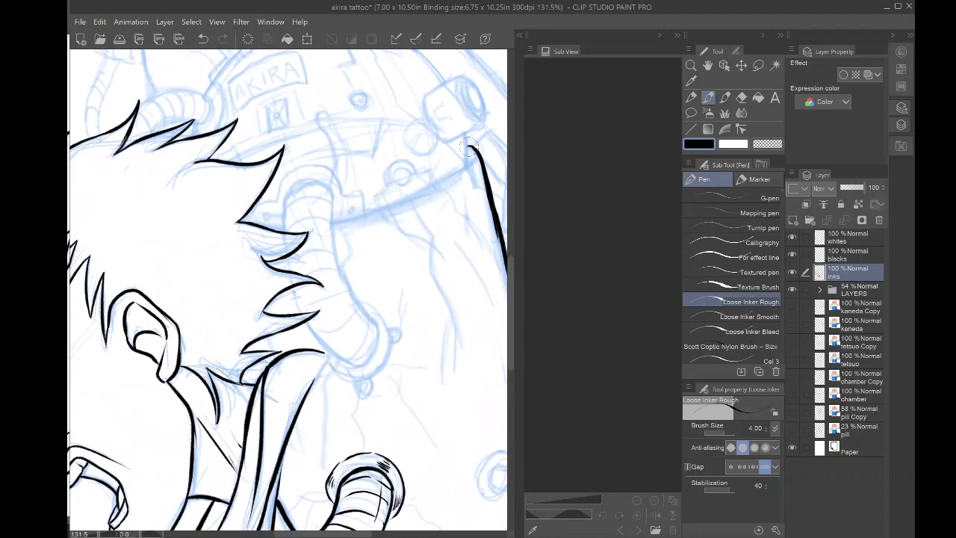
left_click_drag(468, 154, 431, 192)
mouse_move(333, 221)
left_mouse_down()
mouse_move(432, 182)
mouse_move(464, 155)
mouse_move(457, 181)
left_mouse_up()
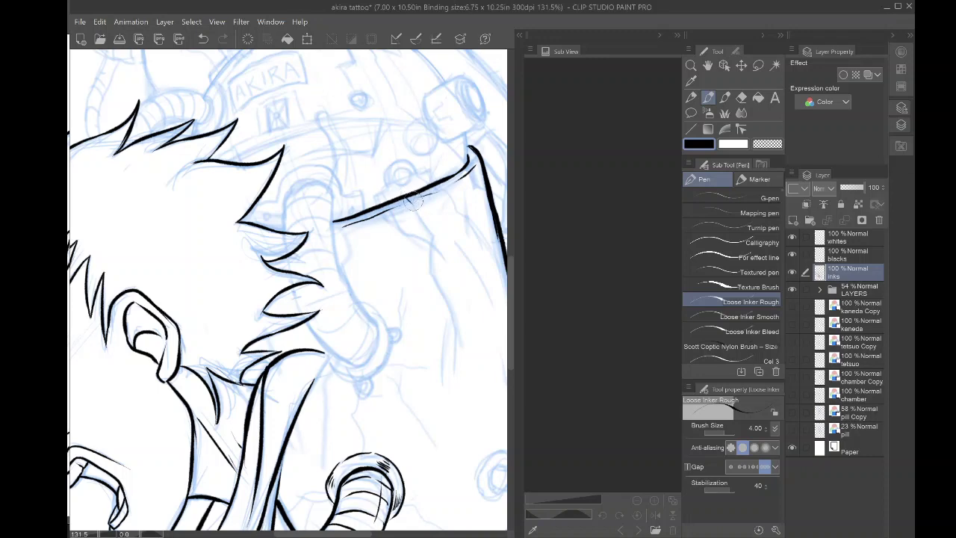
left_click_drag(409, 200, 439, 281)
mouse_move(428, 249)
left_mouse_down()
mouse_move(458, 305)
mouse_move(464, 357)
left_mouse_up()
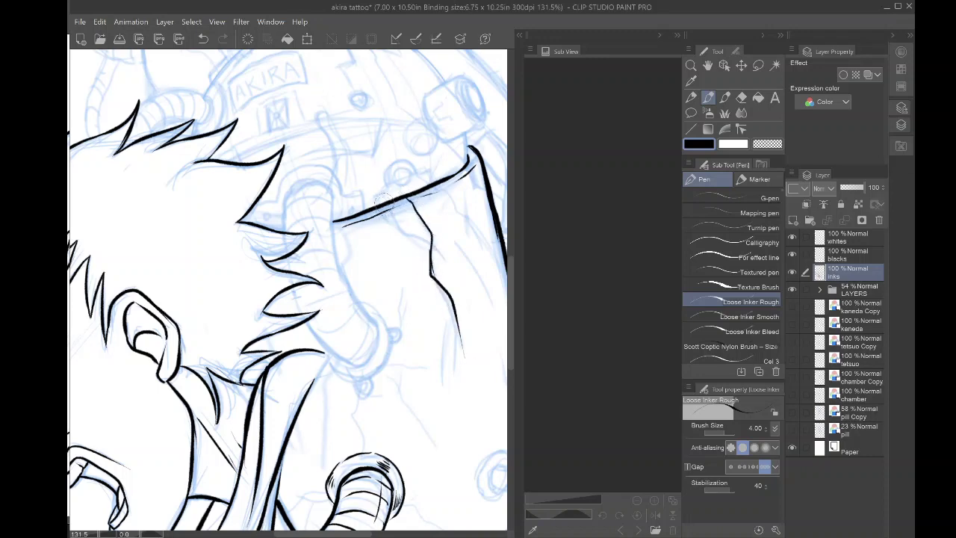
- Ink more jagged cracks running down from the capsule's rim, between the hose and its upper outer corner
mouse_move(379, 200)
left_mouse_down()
mouse_move(402, 230)
mouse_move(435, 245)
left_mouse_up()
left_click_drag(475, 172, 481, 206)
left_click_drag(441, 179, 486, 246)
mouse_move(418, 299)
left_mouse_down()
mouse_move(330, 253)
mouse_move(384, 316)
left_mouse_up()
- Ink the rounded top of the upper hose behind the hair spikes and its long outer side toward the lower end
key("ctrl+plus")
key("ctrl+plus")
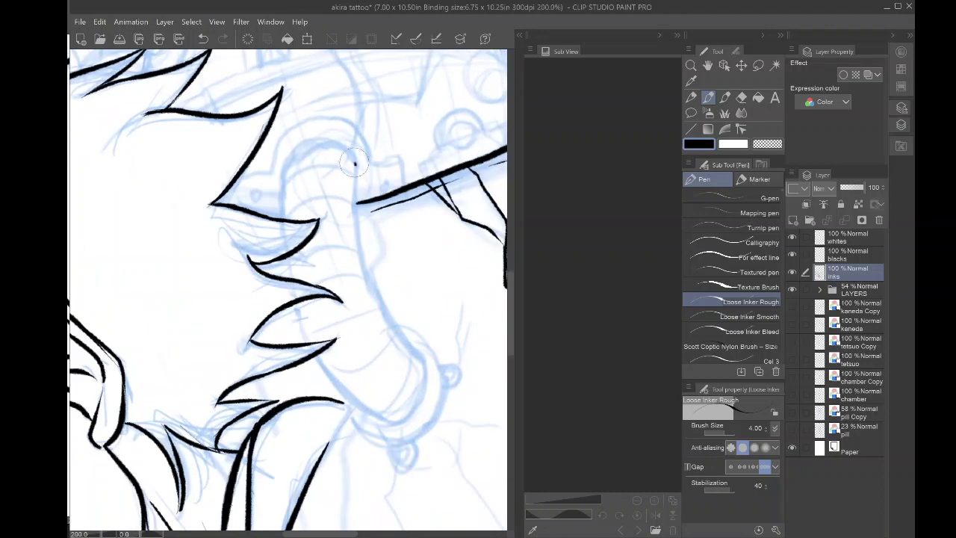
mouse_move(357, 163)
left_mouse_down()
mouse_move(335, 145)
mouse_move(298, 140)
mouse_move(285, 179)
mouse_move(279, 172)
mouse_move(284, 164)
mouse_move(283, 218)
left_mouse_up()
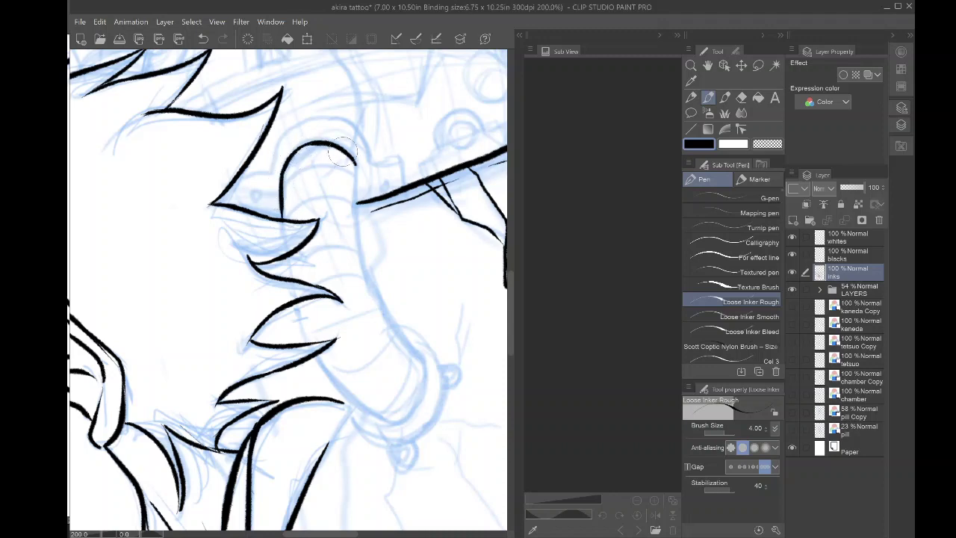
left_click_drag(356, 164, 358, 238)
mouse_move(355, 187)
left_mouse_down()
mouse_move(371, 287)
mouse_move(309, 186)
mouse_move(325, 191)
left_mouse_up()
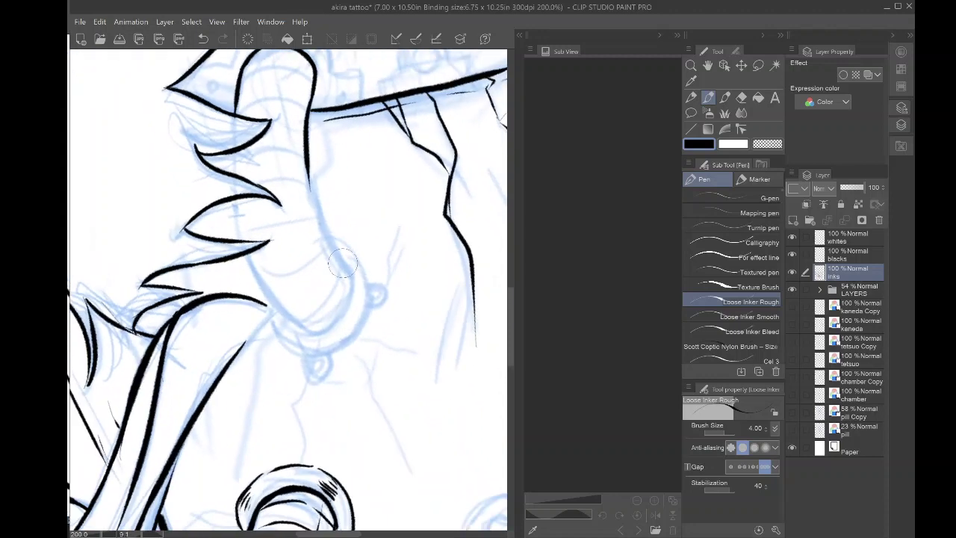
left_click_drag(350, 273, 305, 161)
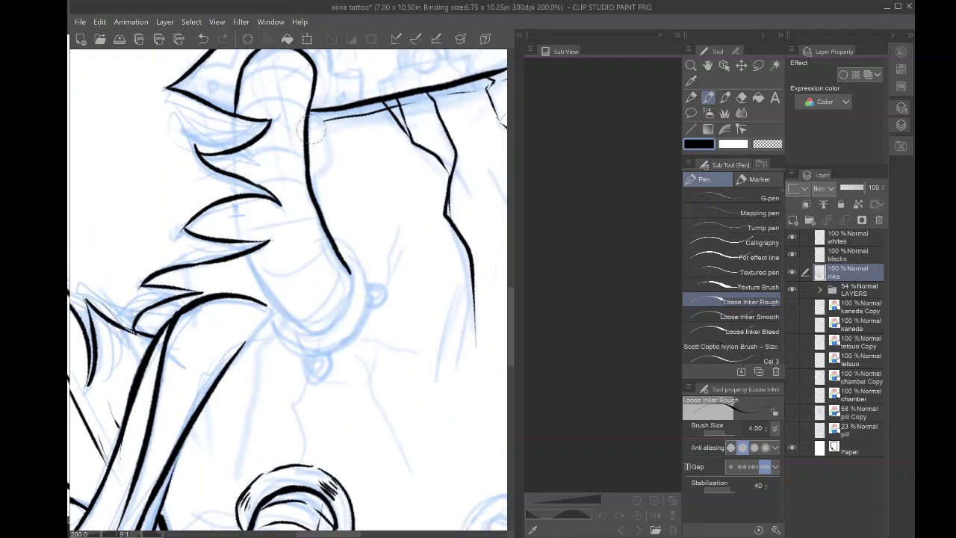
- Close the upper hose's outline with its rounded lower end and the inner side visible between the hair spikes
mouse_move(349, 271)
left_mouse_down()
mouse_move(352, 295)
mouse_move(312, 325)
left_mouse_up()
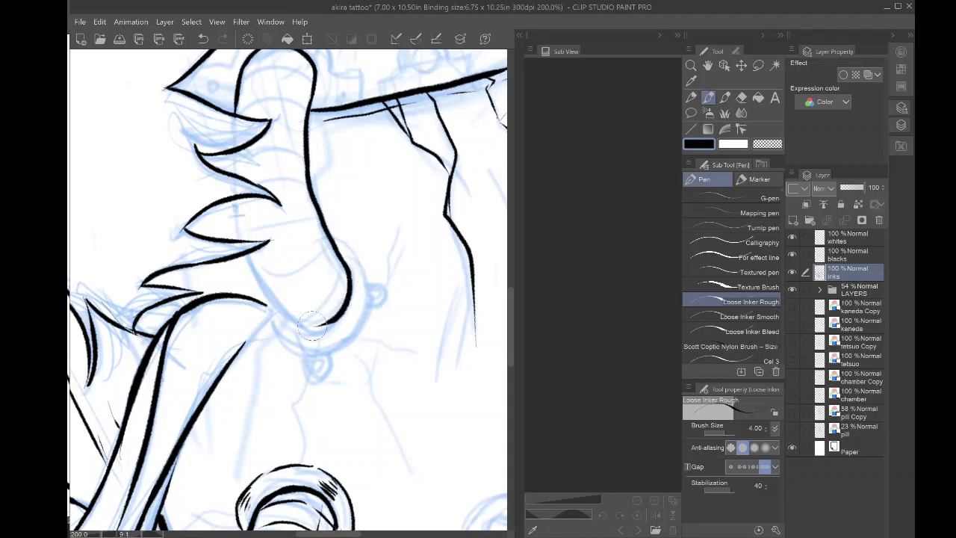
mouse_move(248, 257)
left_mouse_down()
mouse_move(309, 328)
mouse_move(341, 332)
left_mouse_up()
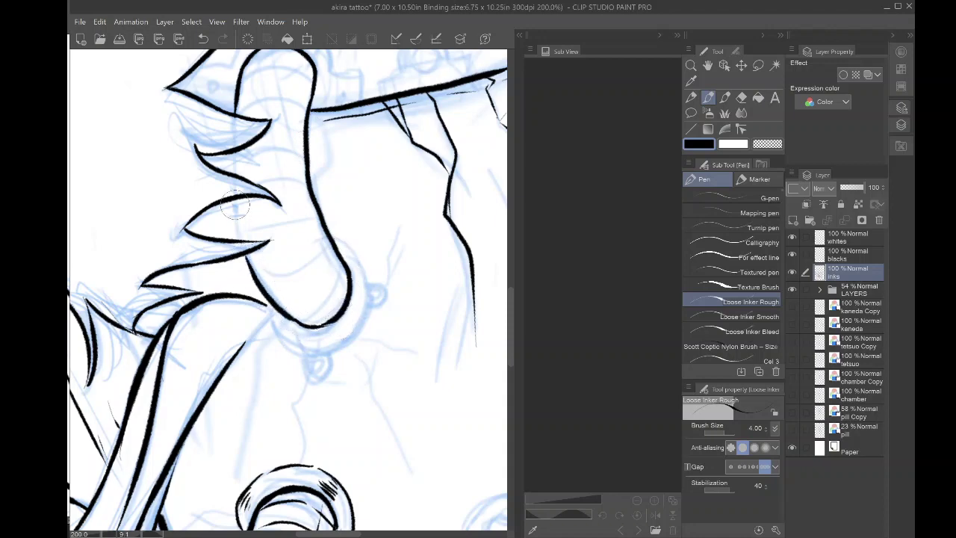
left_click_drag(236, 199, 239, 239)
left_click_drag(238, 205, 302, 331)
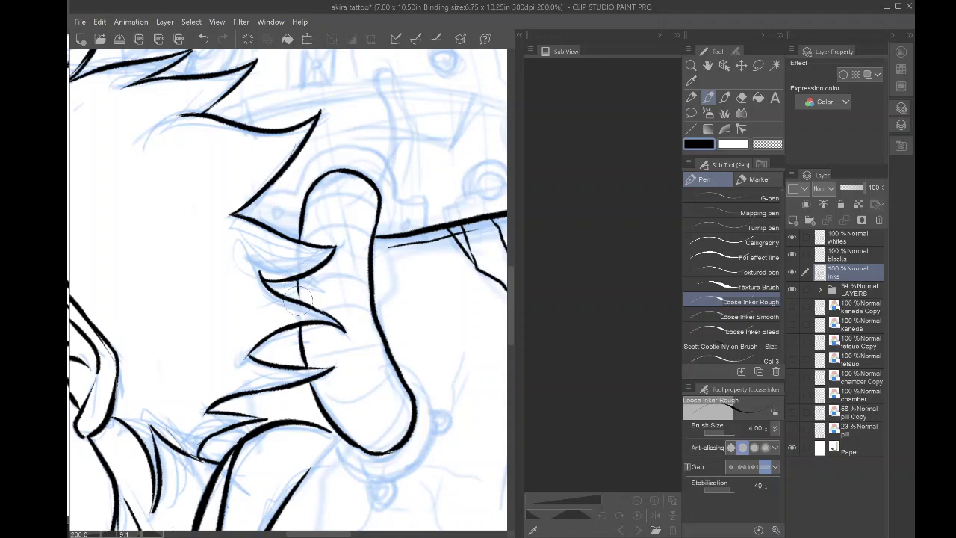
left_click_drag(299, 299, 287, 319)
- Ink curved ribs across the upper half of the hose behind the hair, undoing and redrawing the last one
mouse_move(402, 297)
left_mouse_down()
mouse_move(397, 270)
mouse_move(382, 260)
mouse_move(393, 266)
mouse_move(344, 245)
mouse_move(331, 265)
mouse_move(358, 270)
mouse_move(384, 313)
left_mouse_up()
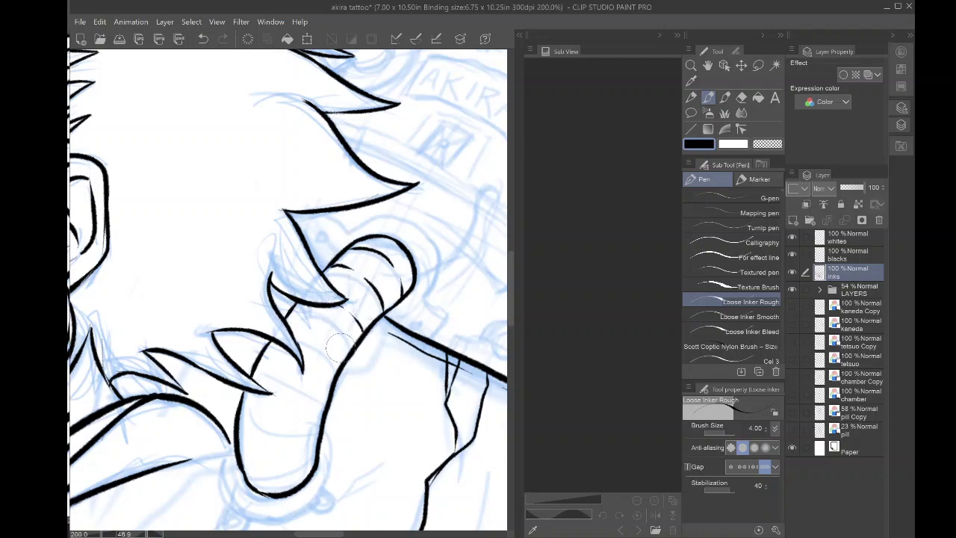
left_click_drag(345, 357, 307, 320)
scroll(302, 321, "down", 3)
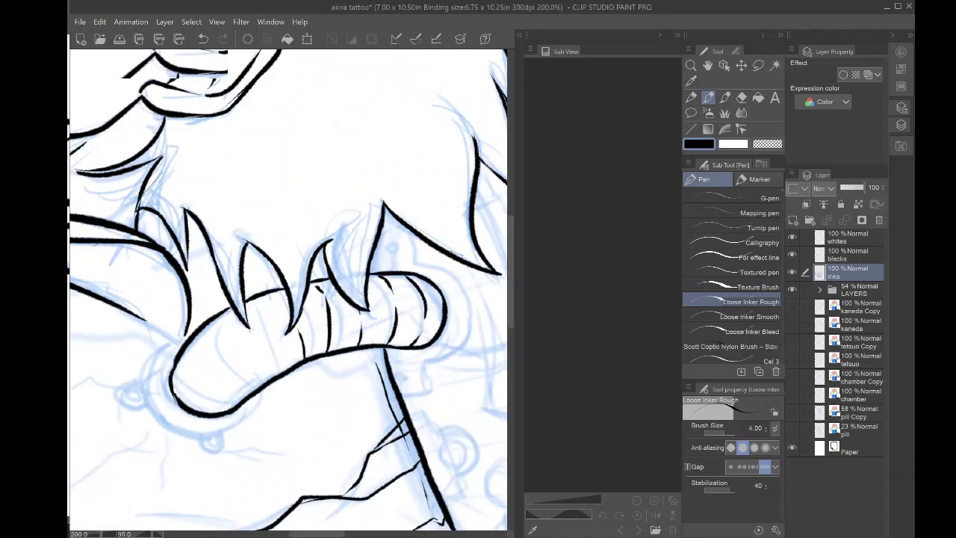
left_click(203, 39)
left_click_drag(329, 307, 319, 261)
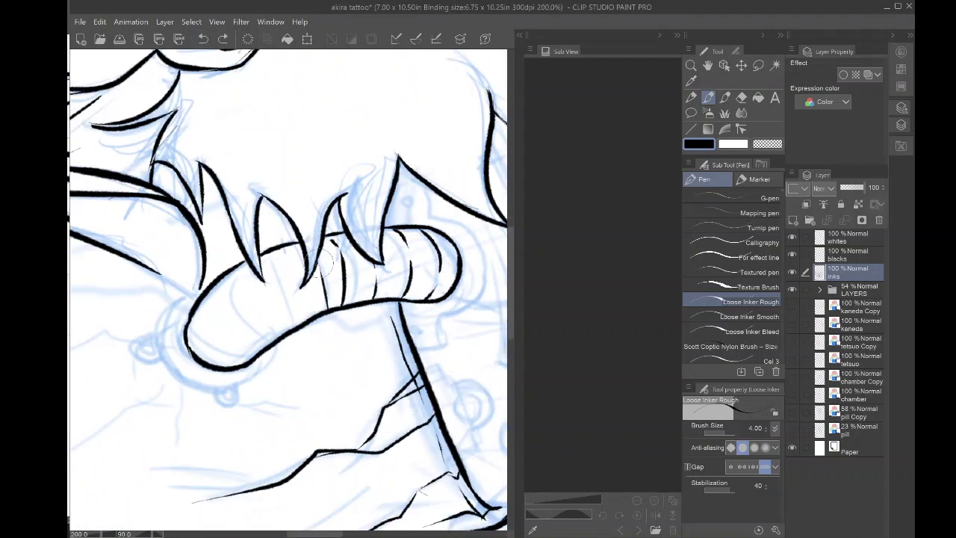
mouse_move(304, 308)
left_mouse_down()
mouse_move(288, 250)
mouse_move(302, 294)
left_mouse_up()
left_click_drag(290, 327, 262, 250)
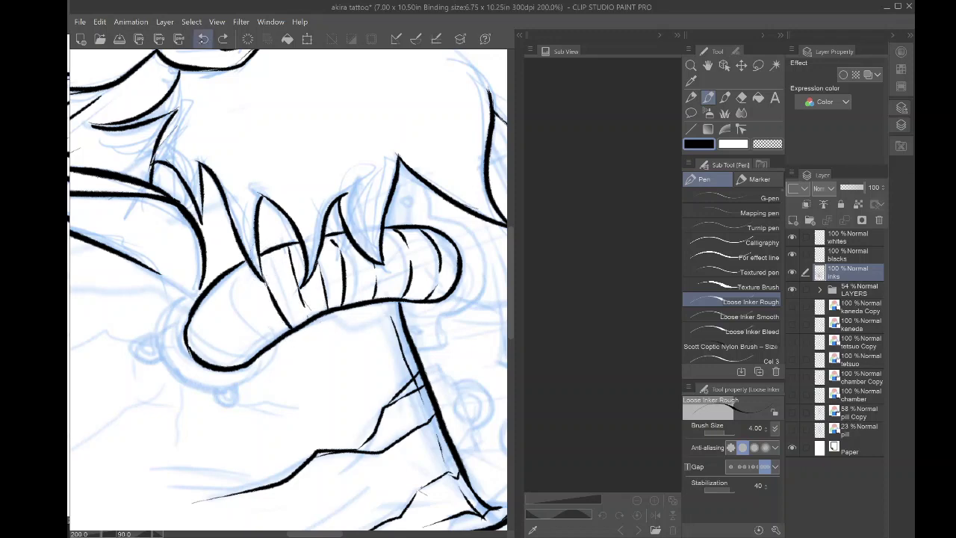
left_click(202, 39)
left_click(203, 38)
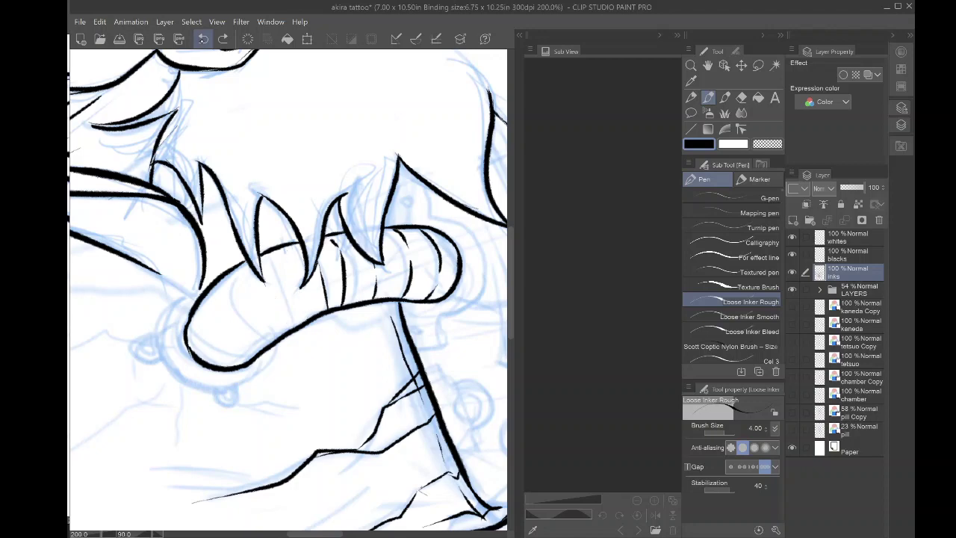
- Ink the remaining curved ribs across the lower half of the upper hose, down to its rounded end
mouse_move(333, 239)
left_mouse_down()
mouse_move(342, 258)
mouse_move(370, 253)
mouse_move(394, 225)
left_mouse_up()
mouse_move(242, 264)
left_mouse_down()
mouse_move(289, 232)
mouse_move(321, 235)
mouse_move(306, 262)
left_mouse_up()
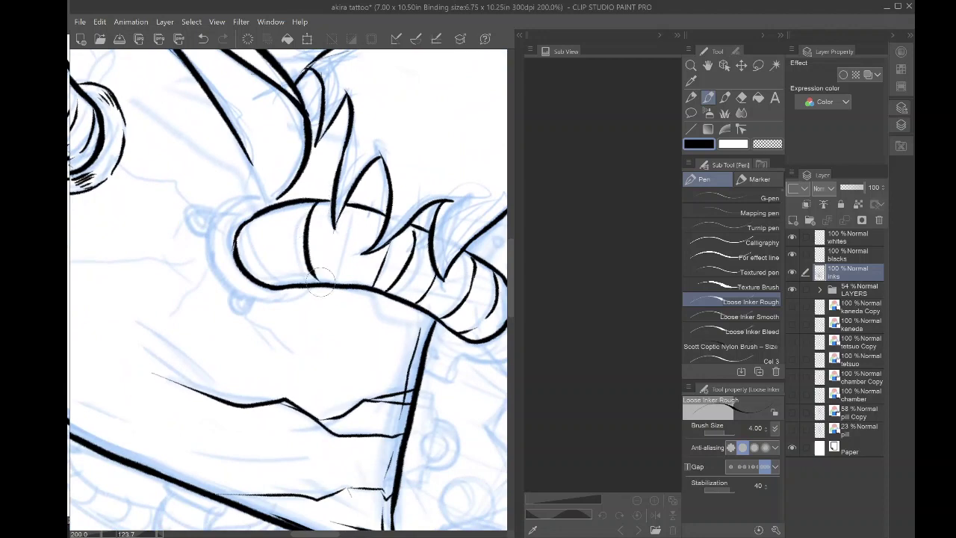
mouse_move(278, 211)
left_mouse_down()
mouse_move(267, 233)
mouse_move(276, 265)
left_mouse_up()
mouse_move(240, 229)
left_mouse_down()
mouse_move(248, 261)
mouse_move(281, 285)
left_mouse_up()
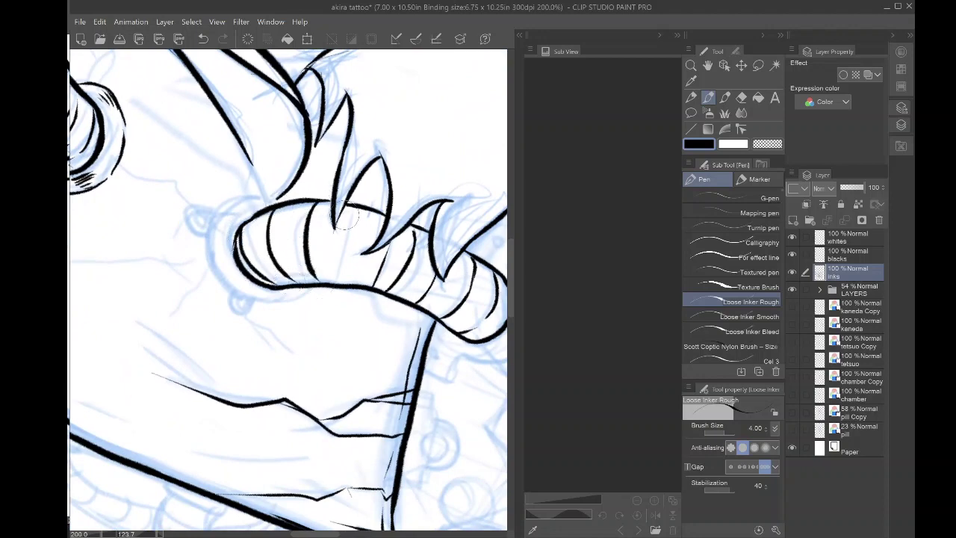
left_click_drag(345, 209, 340, 278)
left_click_drag(377, 199, 364, 252)
- Add short shading strokes between the ribs along both sides of the upper hose
scroll(359, 266, "down", 2)
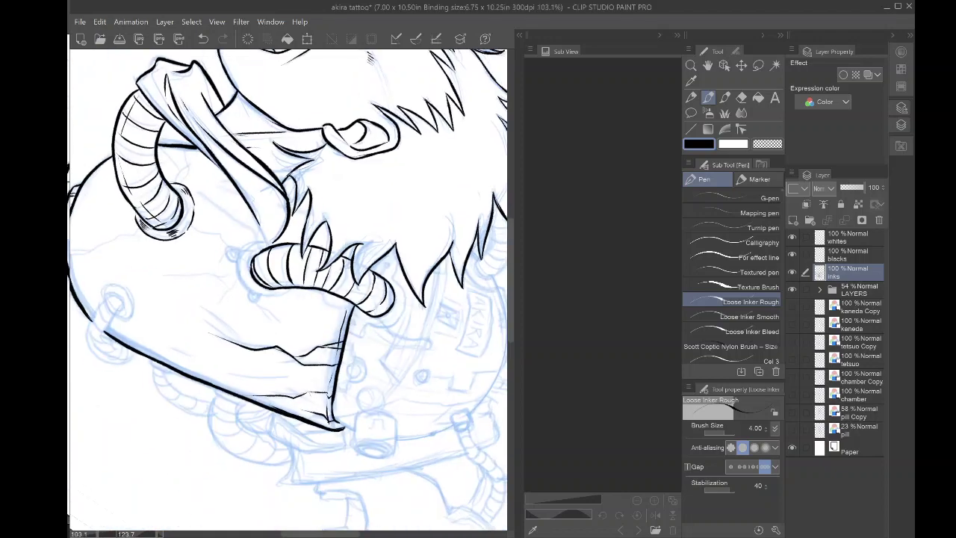
left_click_drag(359, 336, 346, 229)
left_click_drag(248, 292, 314, 292)
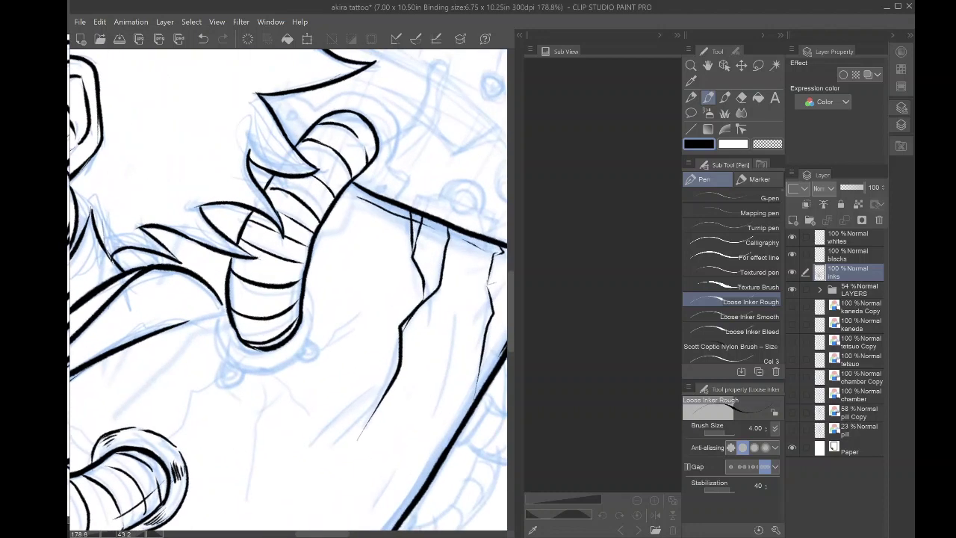
left_click_drag(359, 336, 373, 310)
left_click_drag(319, 131, 304, 110)
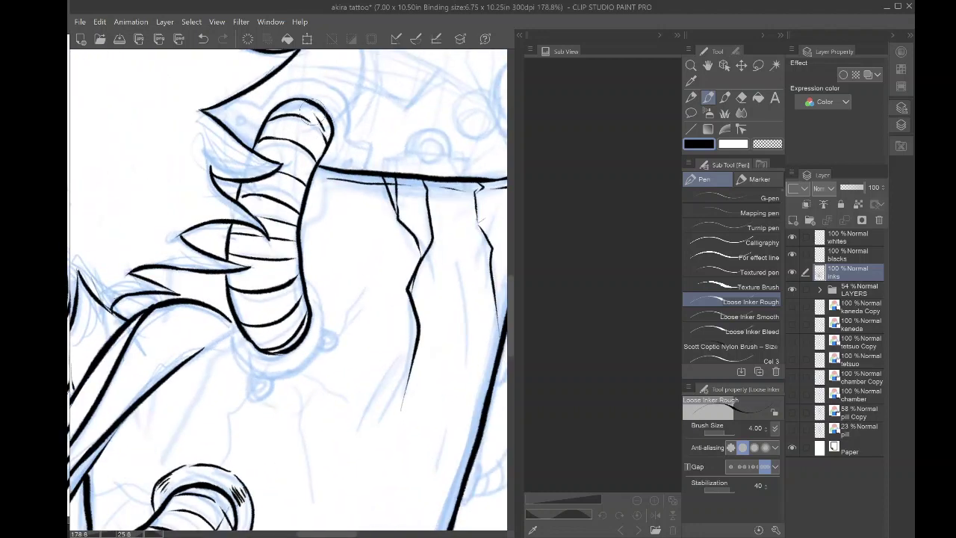
mouse_move(320, 143)
left_mouse_down()
mouse_move(285, 263)
mouse_move(288, 238)
mouse_move(298, 323)
left_mouse_up()
left_click_drag(245, 294, 266, 343)
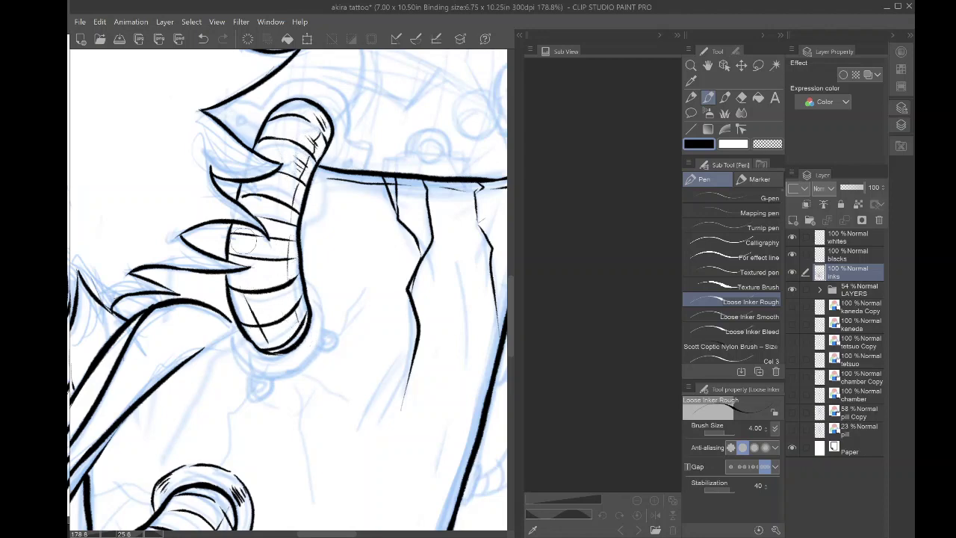
left_click_drag(227, 257, 224, 271)
- Ink the collar's tip beside the upper hose and the thick ring around the hose's lower end
scroll(196, 258, "down", 4)
left_click_drag(288, 284, 380, 252)
scroll(247, 284, "up", 4)
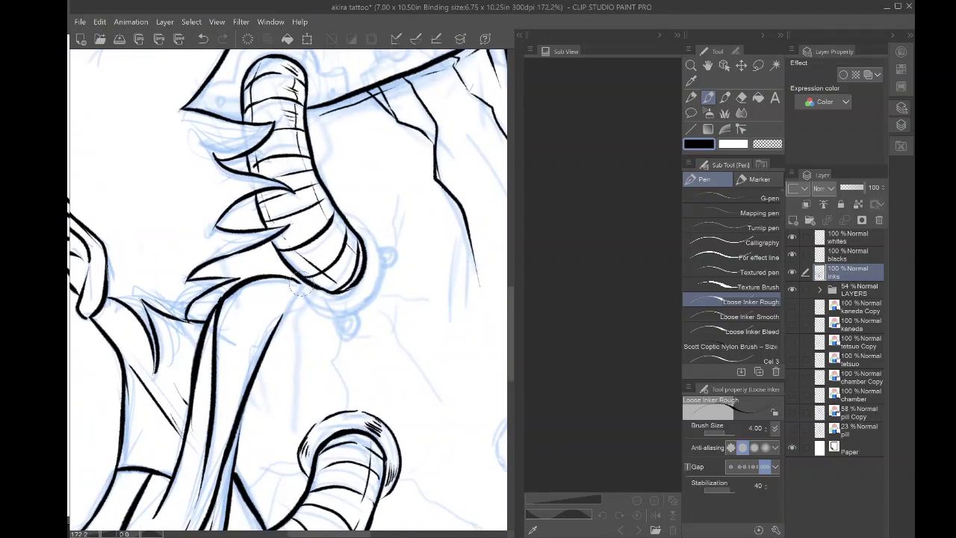
left_click_drag(302, 286, 267, 339)
mouse_move(298, 298)
left_mouse_down()
mouse_move(344, 311)
mouse_move(329, 313)
mouse_move(310, 305)
mouse_move(369, 304)
mouse_move(324, 320)
mouse_move(370, 295)
mouse_move(383, 255)
left_mouse_up()
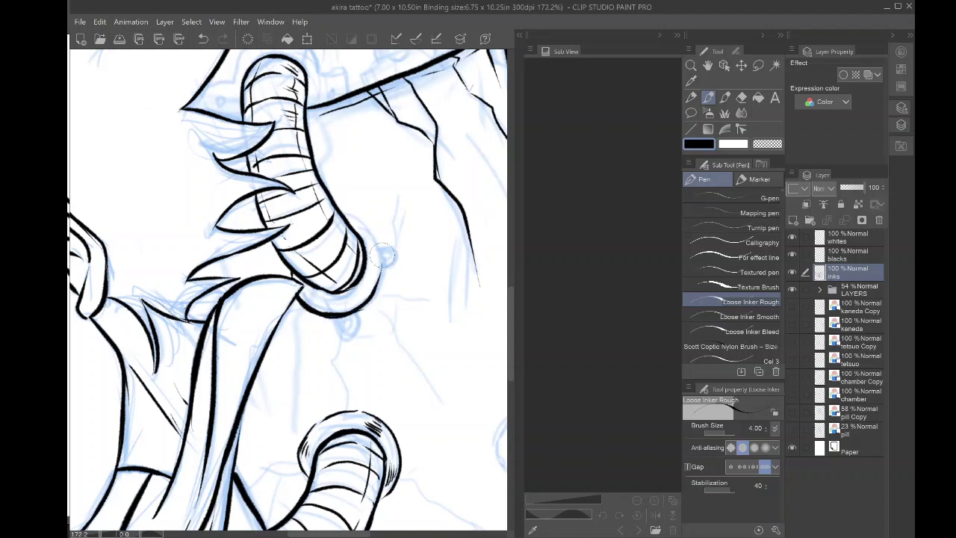
mouse_move(352, 224)
left_mouse_down()
mouse_move(380, 247)
mouse_move(364, 319)
mouse_move(381, 254)
left_mouse_up()
- Ink the two small round bolts on the ring's outer edge and thin cracks branching across the capsule above them
mouse_move(335, 320)
left_mouse_down()
mouse_move(342, 340)
mouse_move(359, 319)
mouse_move(339, 314)
mouse_move(345, 319)
left_mouse_up()
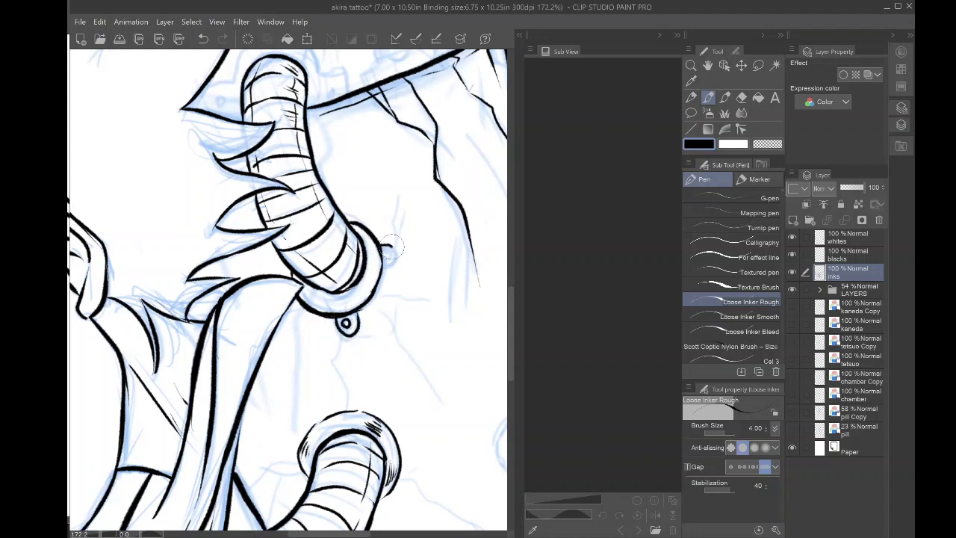
mouse_move(380, 248)
left_mouse_down()
mouse_move(389, 264)
mouse_move(403, 192)
mouse_move(442, 256)
mouse_move(401, 238)
mouse_move(409, 243)
mouse_move(419, 218)
mouse_move(390, 229)
mouse_move(383, 117)
left_mouse_up()
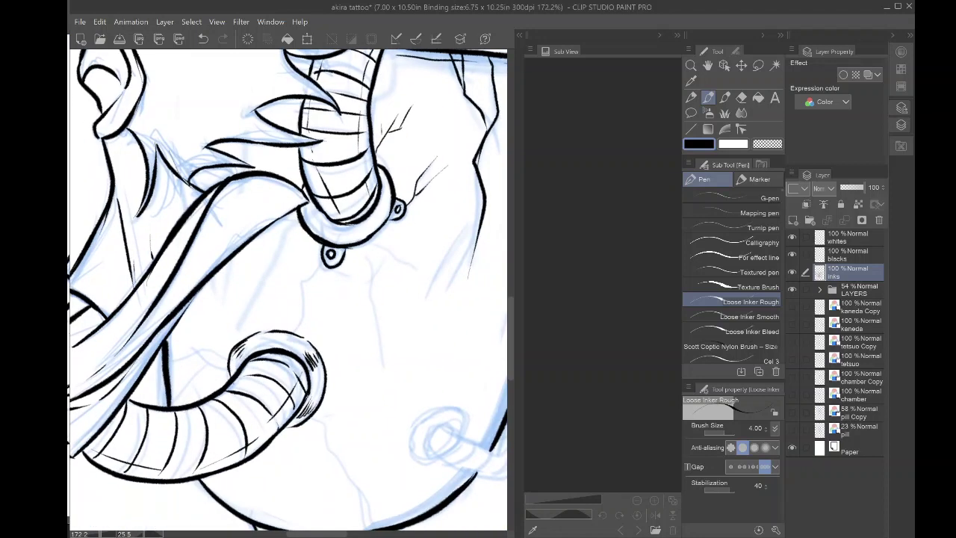
- Ink branching cracks below the upper hose's ring, running down the capsule toward the lower hose and along the collar
left_click_drag(366, 241, 384, 372)
left_click_drag(369, 238, 426, 280)
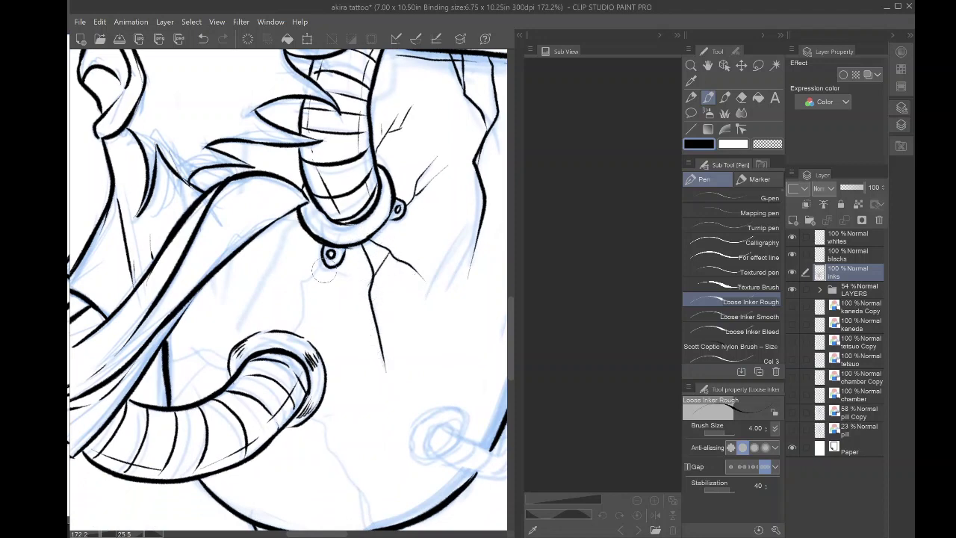
left_click_drag(304, 282, 304, 334)
left_click_drag(284, 236, 228, 339)
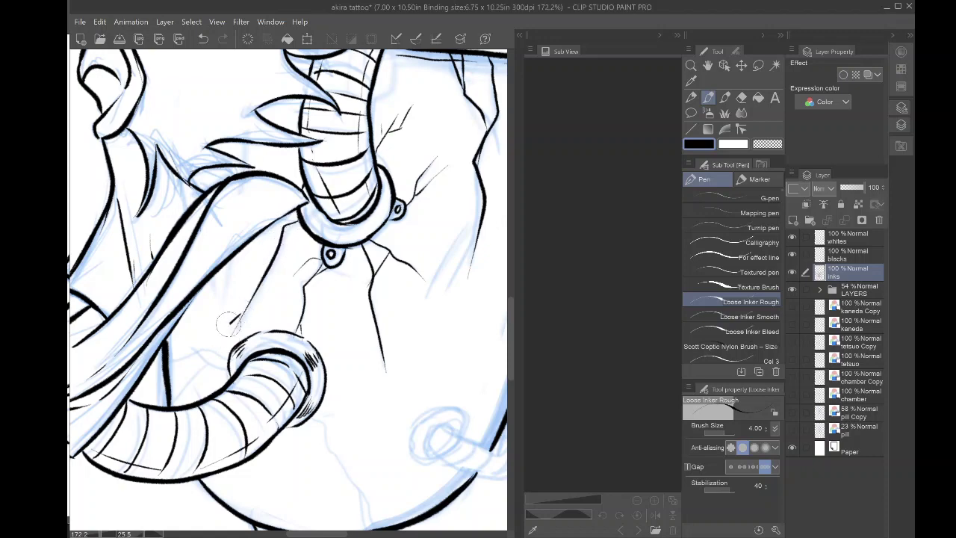
- Redraw the crack beside the collar and ink cracks from the lower hose's ring to the collar and the capsule's bottom edge
key("ctrl+alt+0")
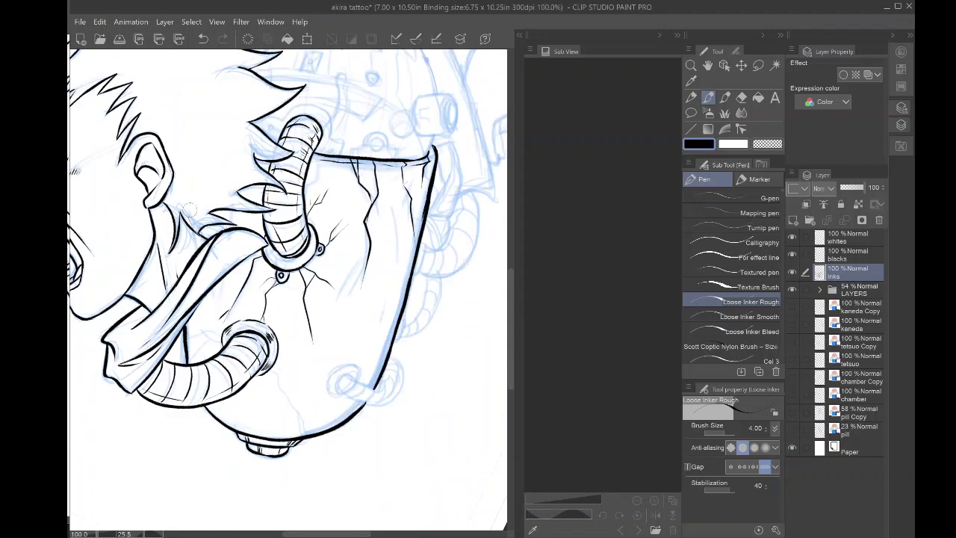
left_click_drag(189, 208, 249, 154)
key("ctrl+z")
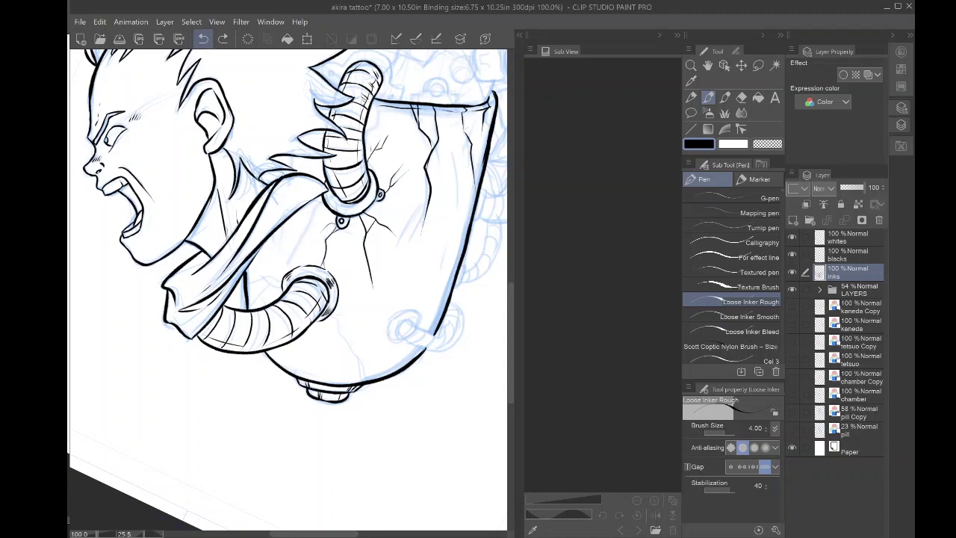
left_click_drag(310, 216, 288, 253)
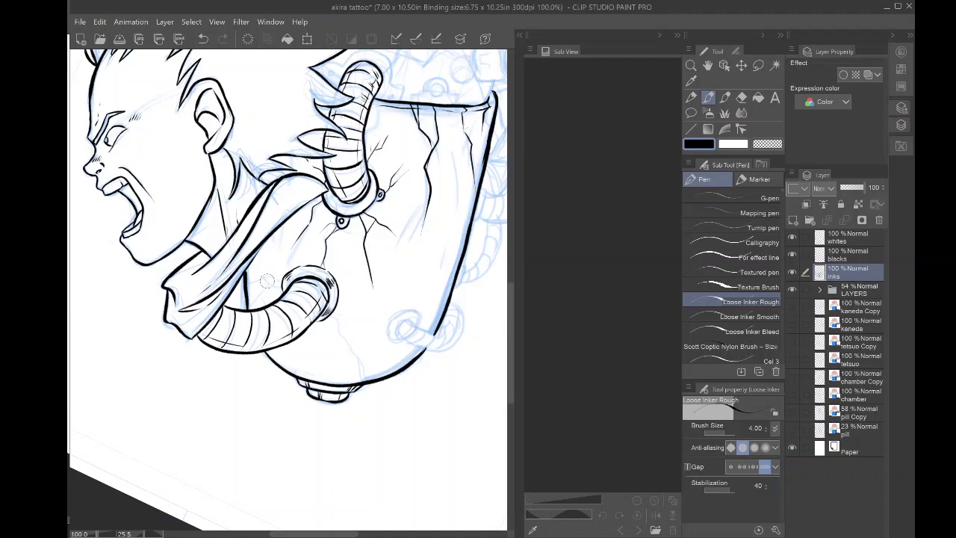
left_click_drag(243, 273, 244, 291)
left_click_drag(337, 323, 359, 376)
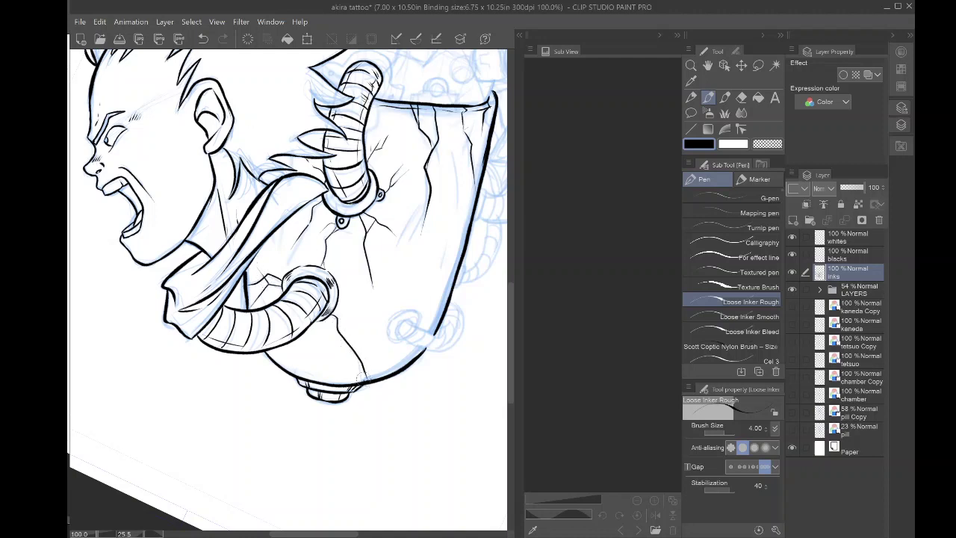
- Add short shading strokes inside the capsule's rounded bottom edge, near the side pipe and beside the lower hose
key("minus")
key("minus")
key("minus")
key("minus")
key("minus")
key("minus")
key("minus")
key("minus")
key("minus")
key("minus")
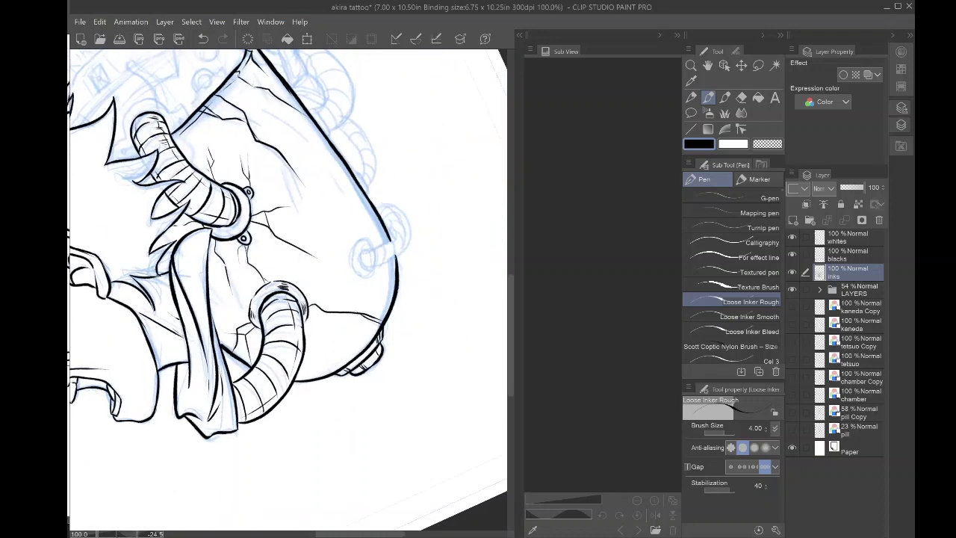
mouse_move(381, 311)
left_mouse_down()
mouse_move(387, 271)
mouse_move(382, 279)
left_mouse_up()
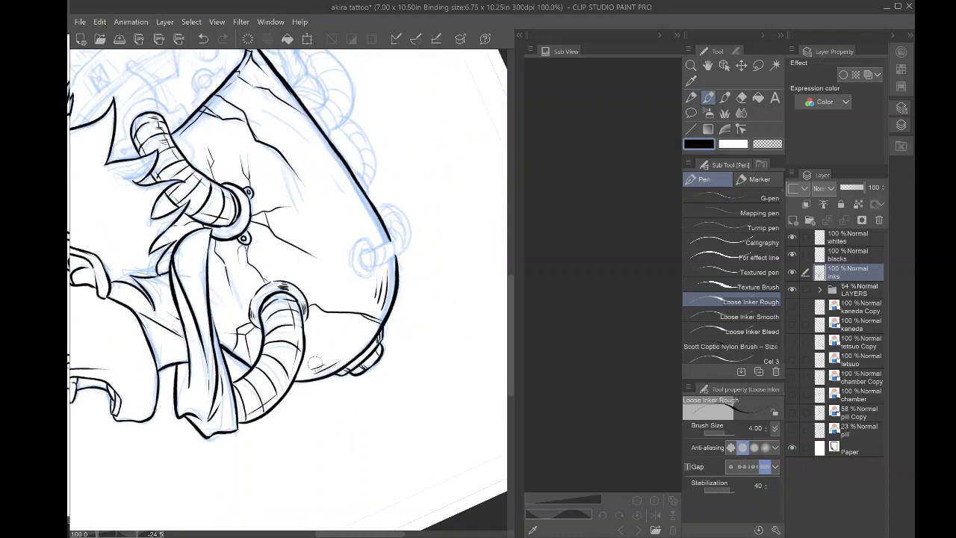
left_click_drag(318, 362, 273, 367)
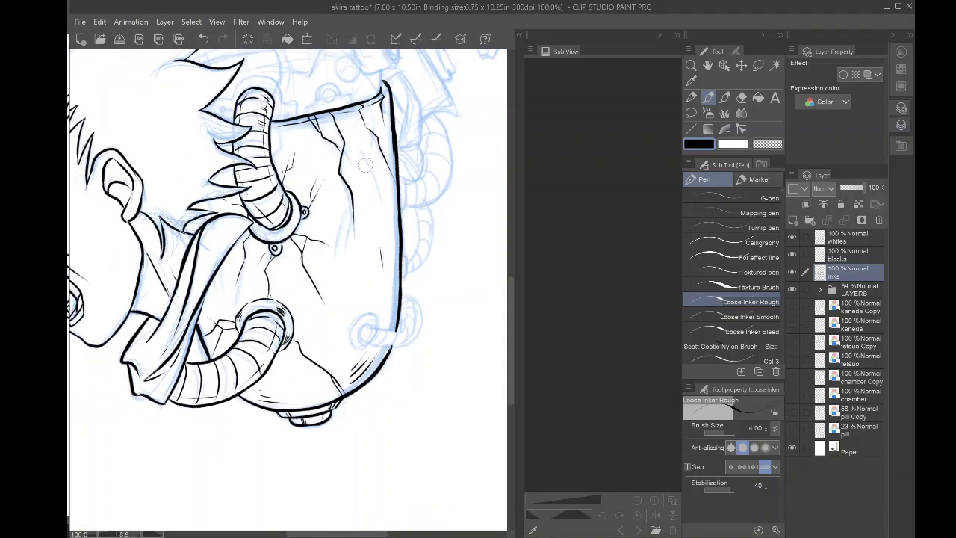
- Add thin surface strokes near the capsule's outer side and ink two small shaded brackets on its outer edge
mouse_move(366, 165)
left_mouse_down()
mouse_move(356, 258)
mouse_move(407, 268)
mouse_move(343, 242)
mouse_move(384, 248)
mouse_move(389, 304)
mouse_move(382, 287)
left_mouse_up()
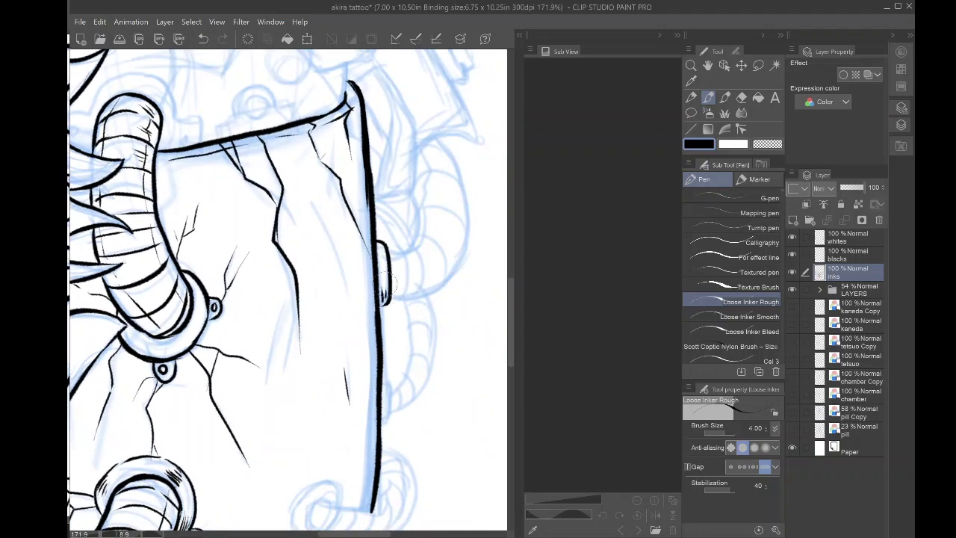
left_click_drag(380, 243, 352, 155)
mouse_move(356, 296)
left_mouse_down()
mouse_move(355, 333)
mouse_move(364, 329)
mouse_move(336, 255)
mouse_move(279, 172)
left_mouse_up()
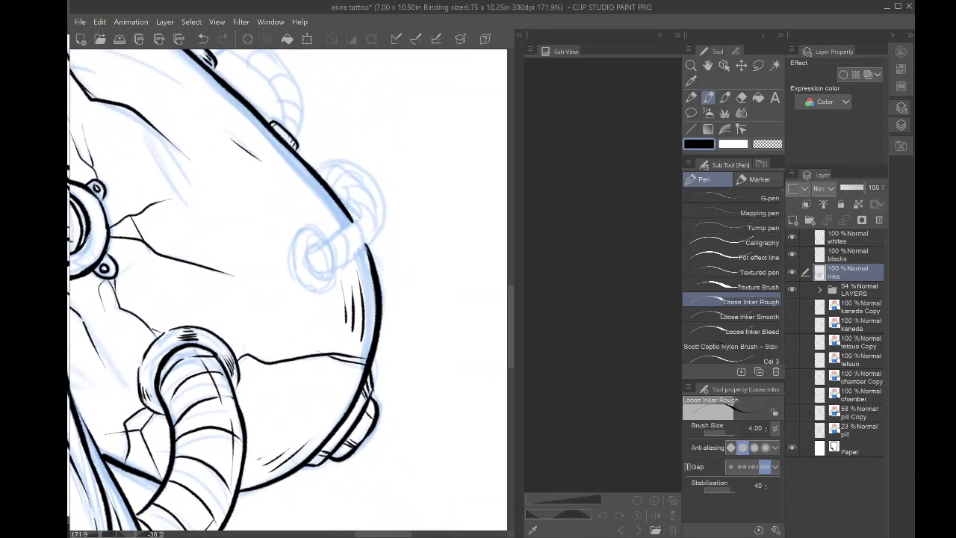
- Ink the outline of the small curved hose wrapping around the capsule's lower outer edge
mouse_move(312, 249)
left_mouse_down()
mouse_move(317, 274)
mouse_move(348, 266)
mouse_move(378, 231)
left_mouse_up()
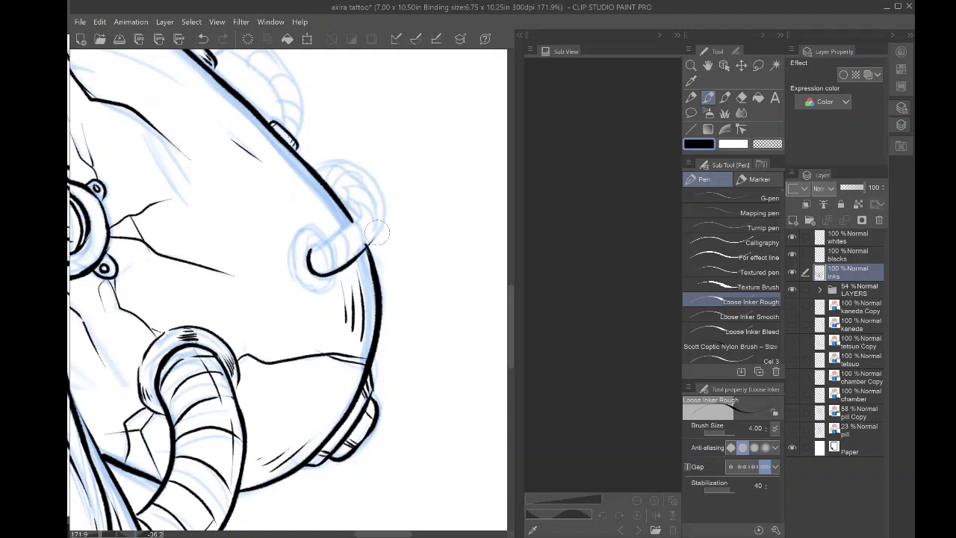
mouse_move(348, 261)
left_mouse_down()
mouse_move(384, 215)
mouse_move(378, 209)
mouse_move(390, 358)
left_mouse_up()
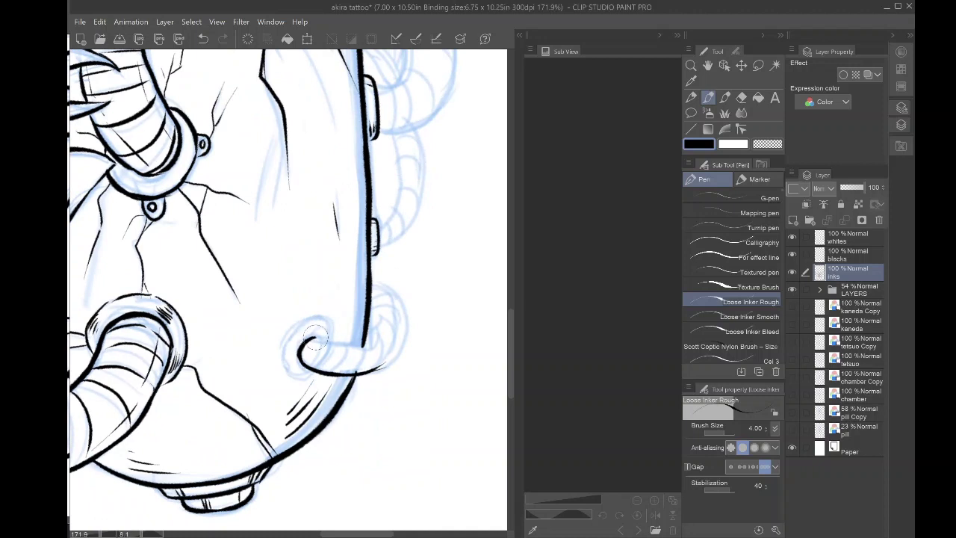
mouse_move(303, 345)
left_mouse_down()
mouse_move(355, 343)
mouse_move(371, 330)
mouse_move(369, 310)
left_mouse_up()
mouse_move(363, 372)
left_mouse_down()
mouse_move(384, 365)
mouse_move(400, 331)
mouse_move(390, 281)
left_mouse_up()
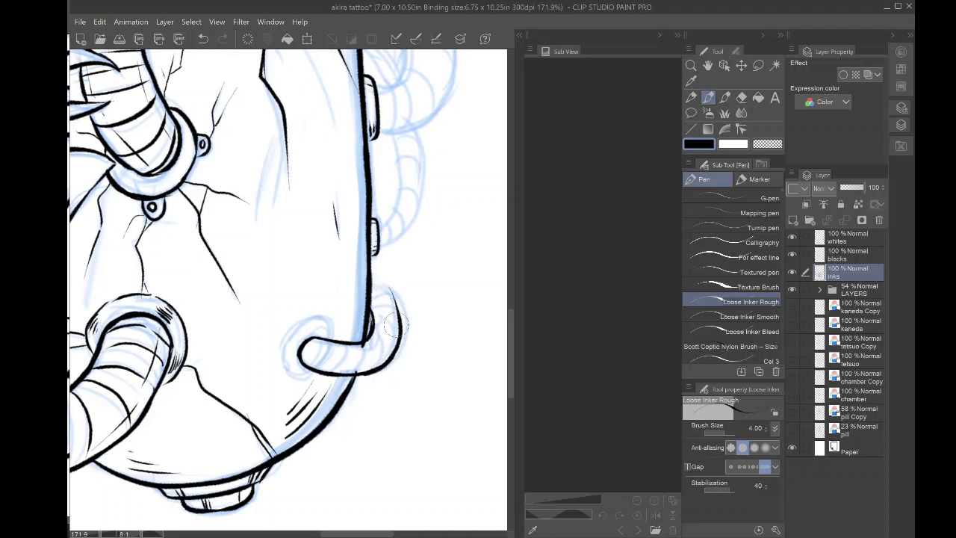
mouse_move(401, 332)
left_mouse_down()
mouse_move(370, 280)
mouse_move(392, 297)
left_mouse_up()
- Ink curved segment bands along the small hose, erasing and redrawing the bands at its bend
mouse_move(320, 341)
left_mouse_down()
mouse_move(314, 363)
mouse_move(330, 352)
mouse_move(331, 371)
mouse_move(353, 369)
left_mouse_up()
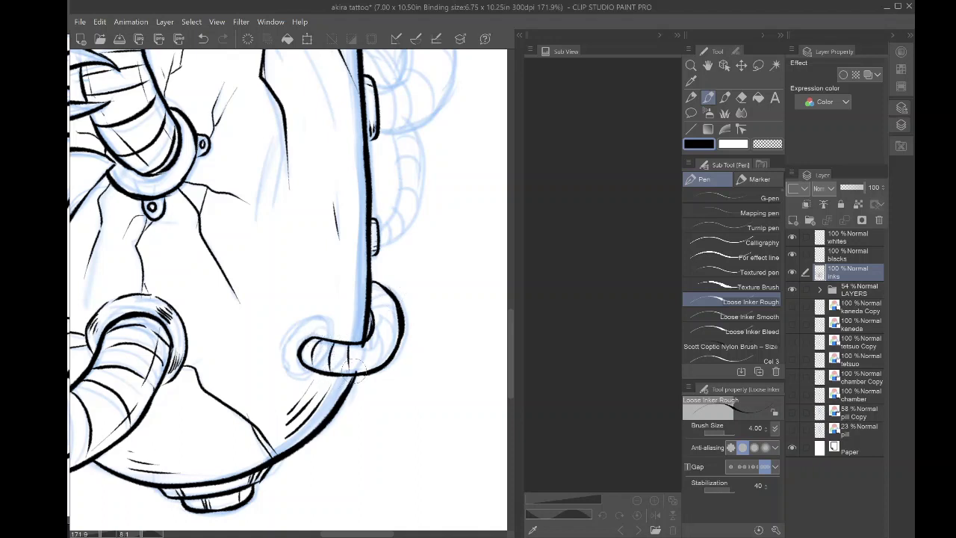
key("e")
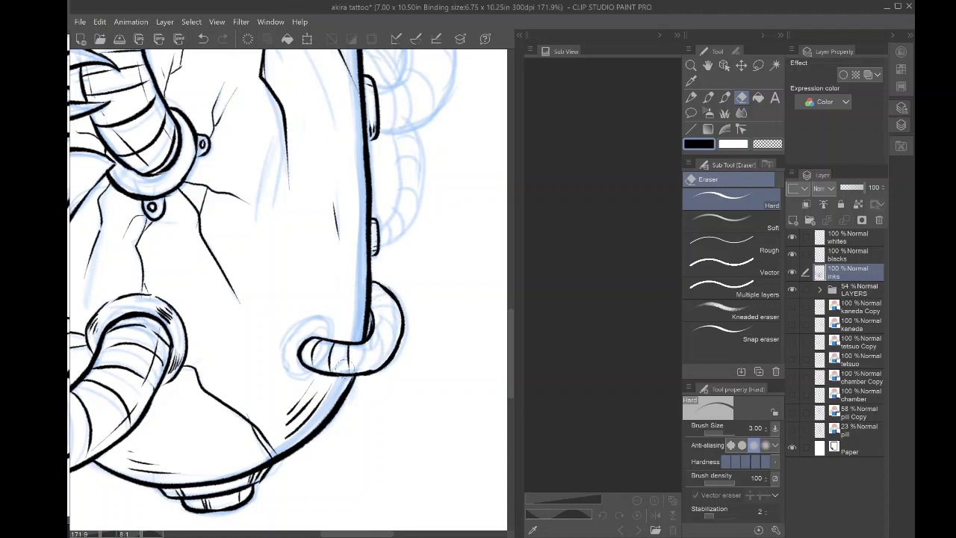
key("p")
key("p")
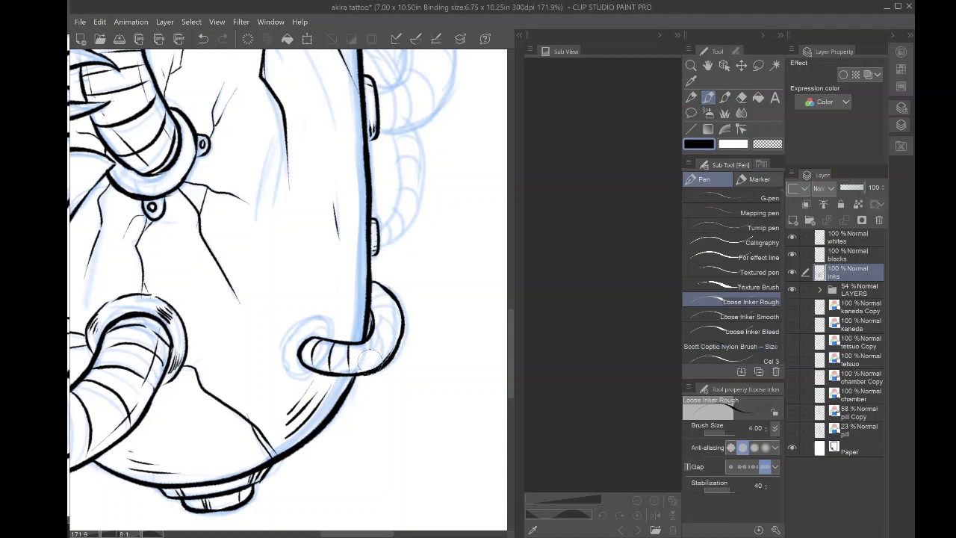
left_click(203, 39)
left_click_drag(365, 371, 364, 346)
key("ctrl+z")
mouse_move(377, 366)
left_mouse_down()
mouse_move(386, 328)
mouse_move(376, 300)
mouse_move(383, 315)
left_mouse_up()
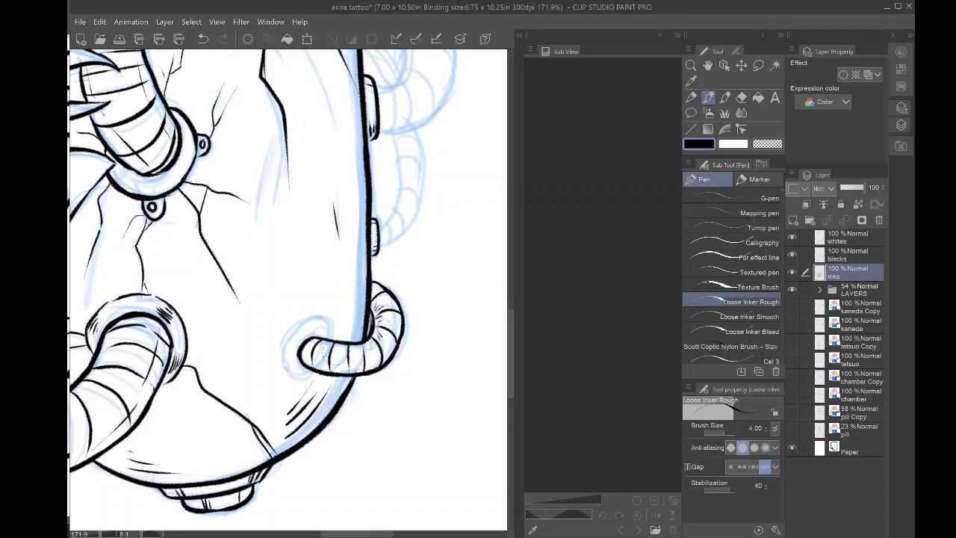
- Add short shading strokes between the small hose's bands, along its straight part and its bend
left_click_drag(349, 343, 347, 363)
mouse_move(340, 345)
left_mouse_down()
mouse_move(336, 364)
mouse_move(346, 359)
mouse_move(335, 357)
left_mouse_up()
left_click_drag(382, 300, 374, 321)
mouse_move(385, 326)
left_mouse_down()
mouse_move(369, 345)
mouse_move(375, 353)
left_mouse_up()
left_click_drag(380, 286, 367, 306)
left_click_drag(337, 343, 334, 359)
- Ink the rounded socket ring around the small hose's end on the capsule surface
left_click_drag(303, 336, 299, 358)
mouse_move(328, 333)
left_mouse_down()
mouse_move(318, 322)
mouse_move(299, 326)
mouse_move(284, 345)
mouse_move(291, 370)
mouse_move(310, 375)
mouse_move(303, 345)
mouse_move(307, 367)
mouse_move(299, 372)
left_mouse_up()
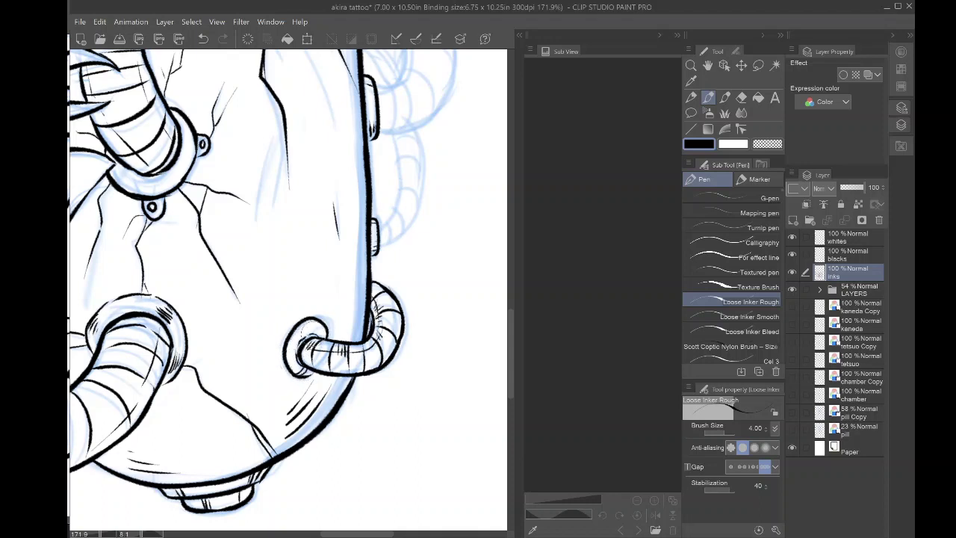
left_click_drag(327, 330, 321, 341)
- Hide the LAYERS sketch folder to check the inks of the whole figure, and show it again
scroll(224, 312, "down", 3)
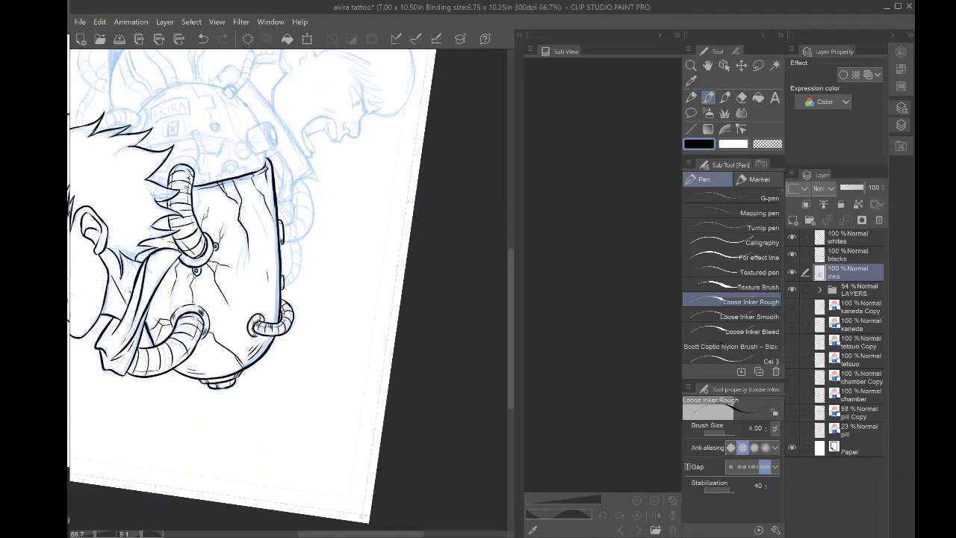
left_click_drag(224, 312, 324, 370)
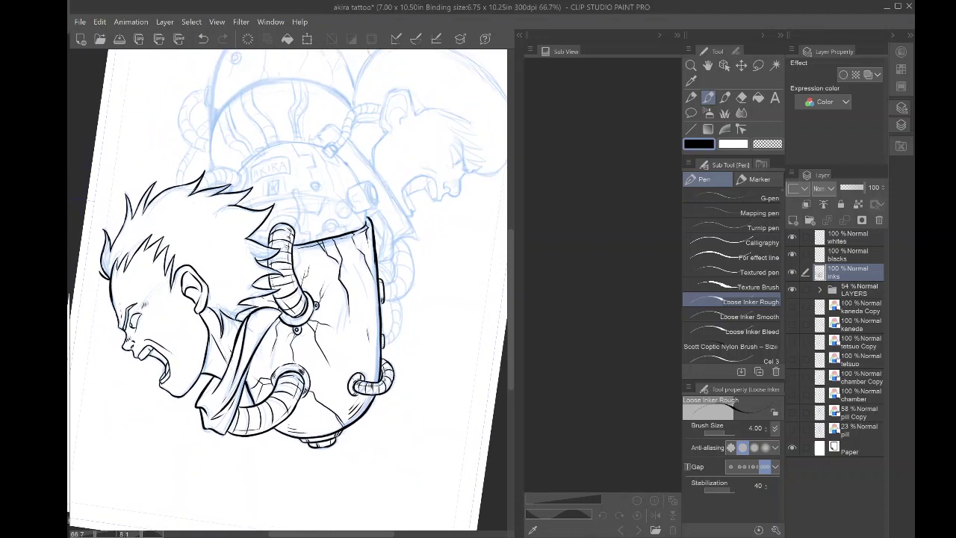
left_click(792, 288)
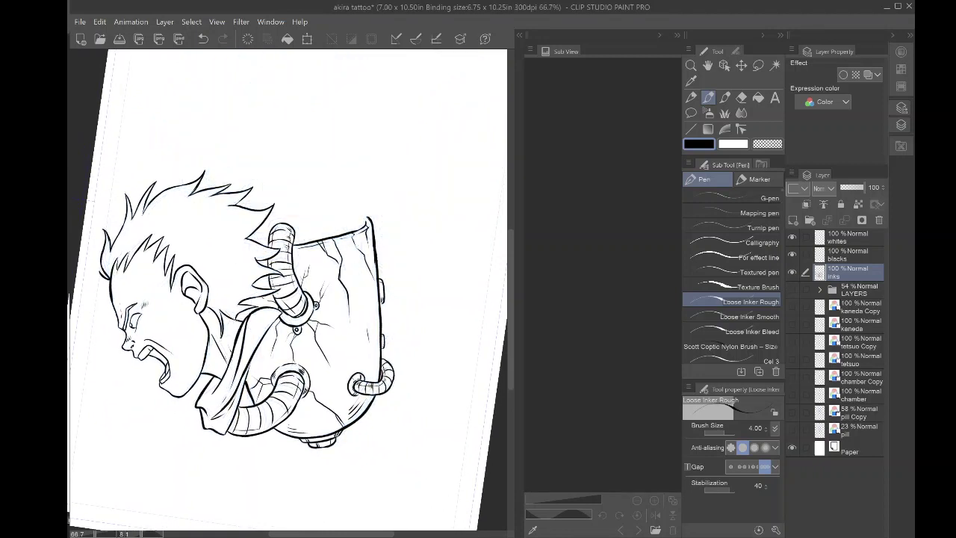
left_click(791, 288)
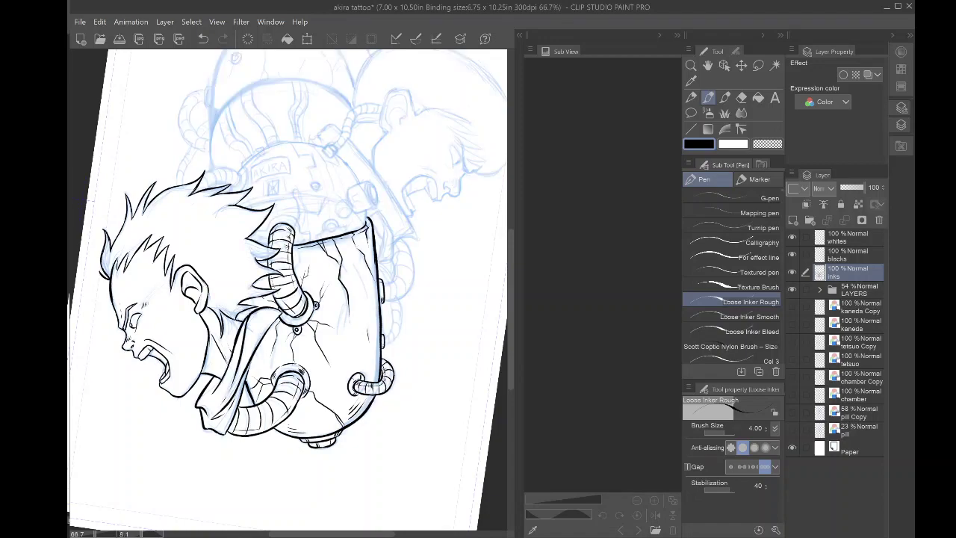
- Ink the angular bracket beside the capsule's upper outer corner, with a double inner contour
left_click_drag(242, 253, 120, 255)
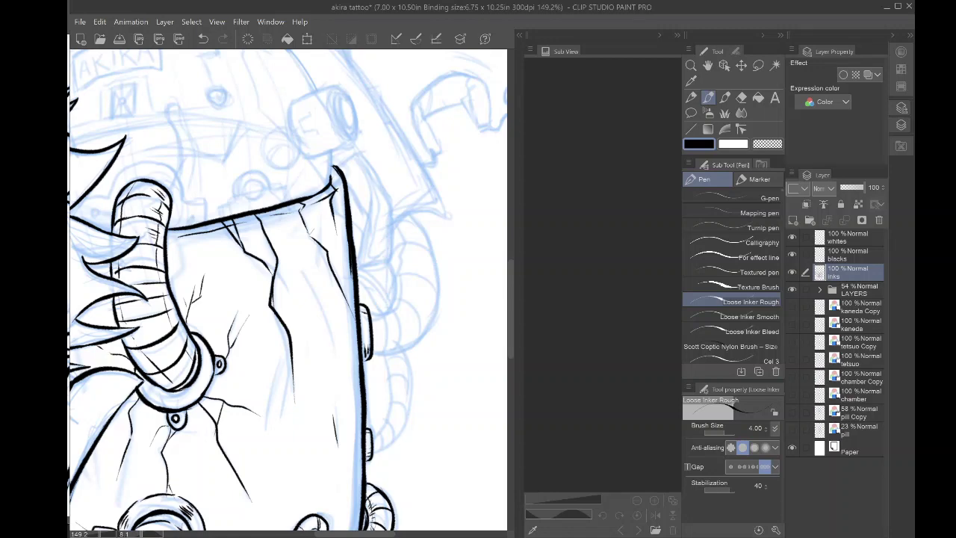
mouse_move(335, 165)
left_mouse_down()
mouse_move(366, 146)
mouse_move(359, 153)
mouse_move(391, 209)
mouse_move(388, 259)
mouse_move(364, 267)
left_mouse_up()
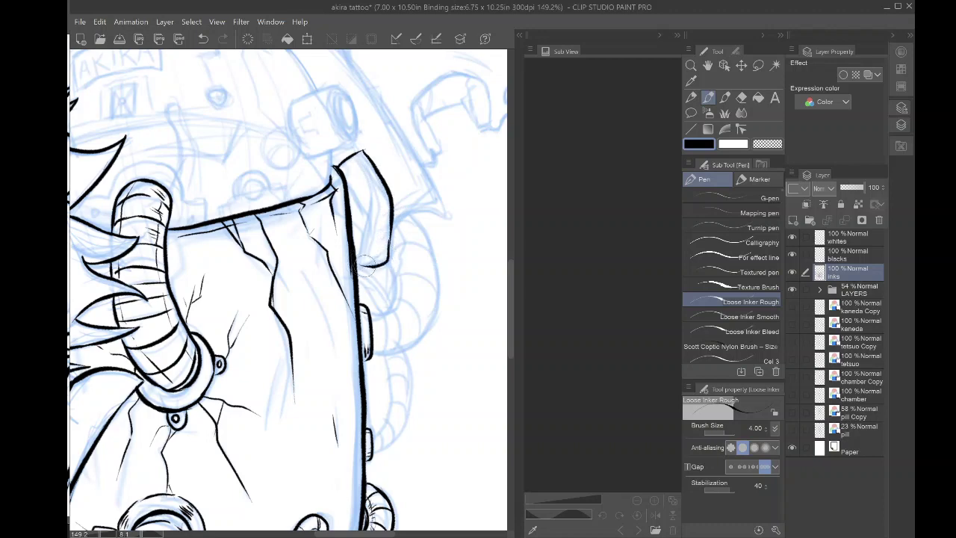
mouse_move(360, 262)
left_mouse_down()
mouse_move(358, 160)
mouse_move(381, 258)
left_mouse_up()
mouse_move(352, 218)
left_mouse_down()
mouse_move(340, 160)
mouse_move(351, 218)
left_mouse_up()
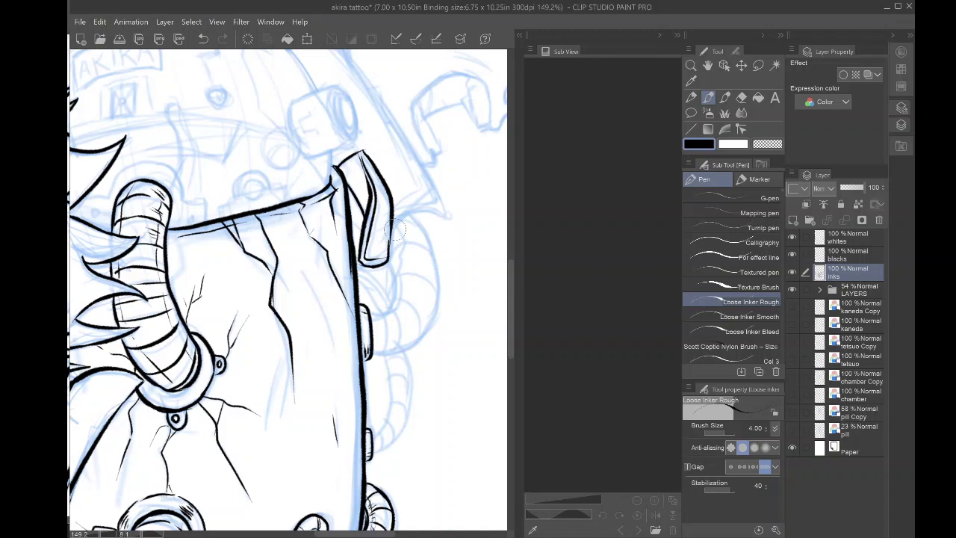
- Ink the jagged fold beside the bracket and the inner and outer edges of the large hose down to the capsule's upper fitting
mouse_move(393, 224)
left_mouse_down()
mouse_move(403, 254)
mouse_move(392, 302)
mouse_move(372, 320)
mouse_move(379, 268)
left_mouse_up()
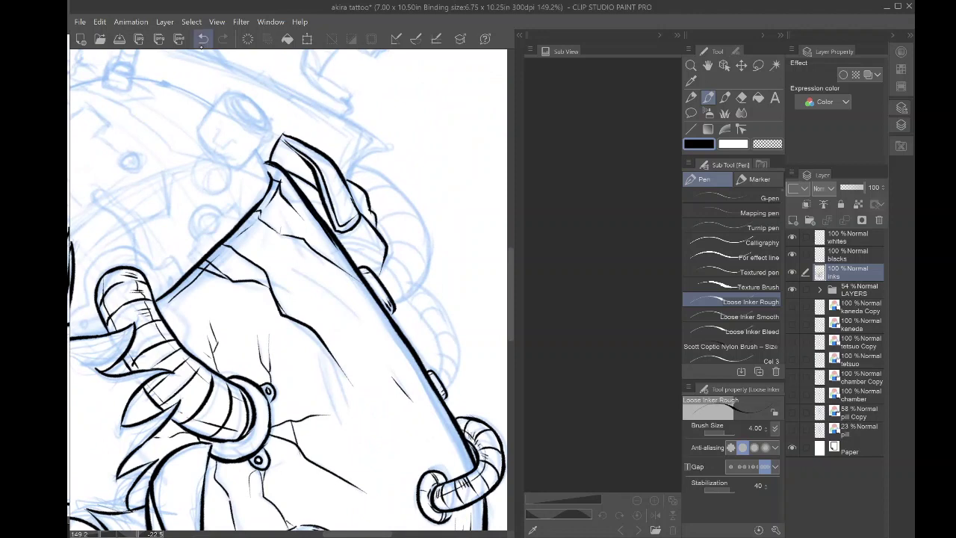
left_click(203, 39)
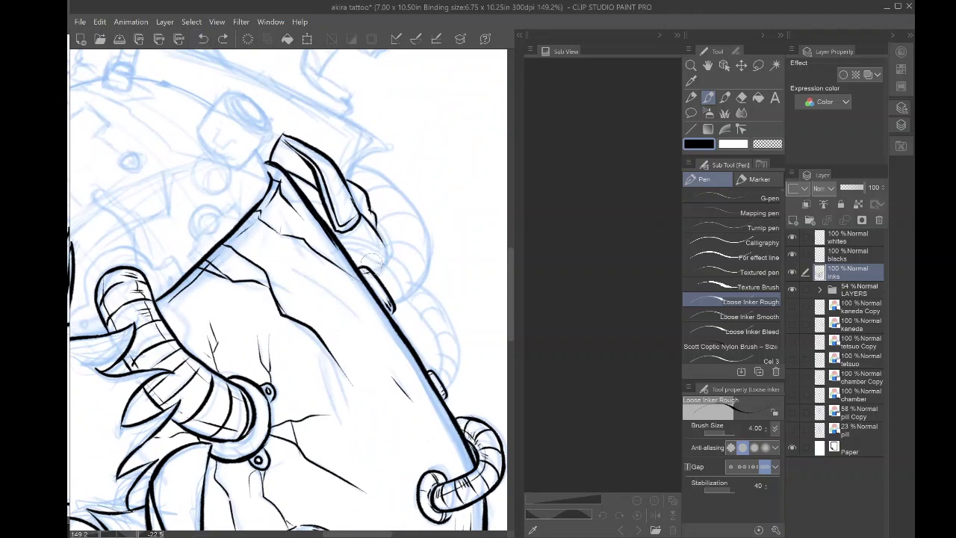
left_click_drag(380, 266, 370, 216)
mouse_move(396, 305)
left_mouse_down()
mouse_move(423, 213)
mouse_move(444, 298)
left_mouse_up()
mouse_move(397, 331)
left_mouse_down()
mouse_move(413, 303)
mouse_move(406, 233)
left_mouse_up()
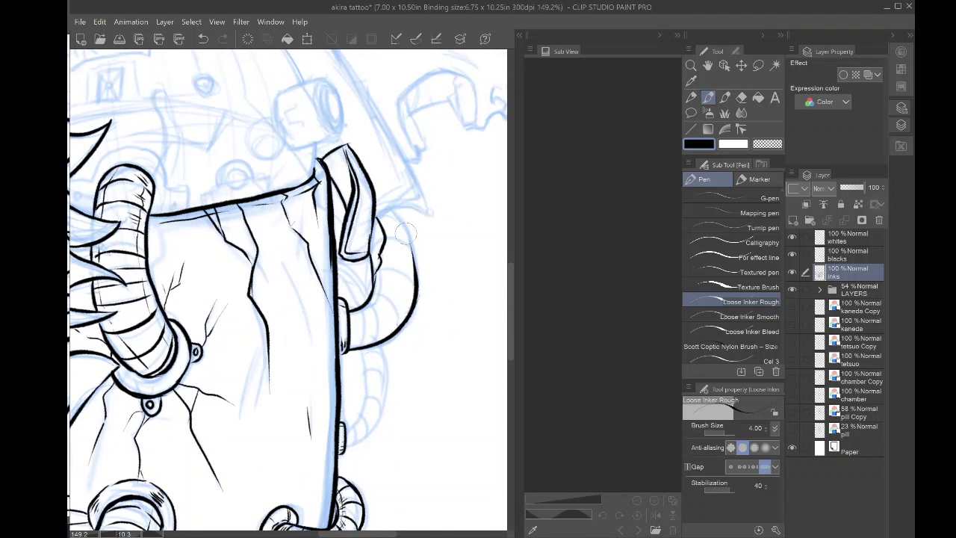
mouse_move(417, 285)
left_mouse_down()
mouse_move(388, 205)
mouse_move(274, 159)
left_mouse_up()
- Ink the curved lower edge of the outer shell panel above the large hose and erase the overlapping line ends
scroll(306, 231, "up", 4)
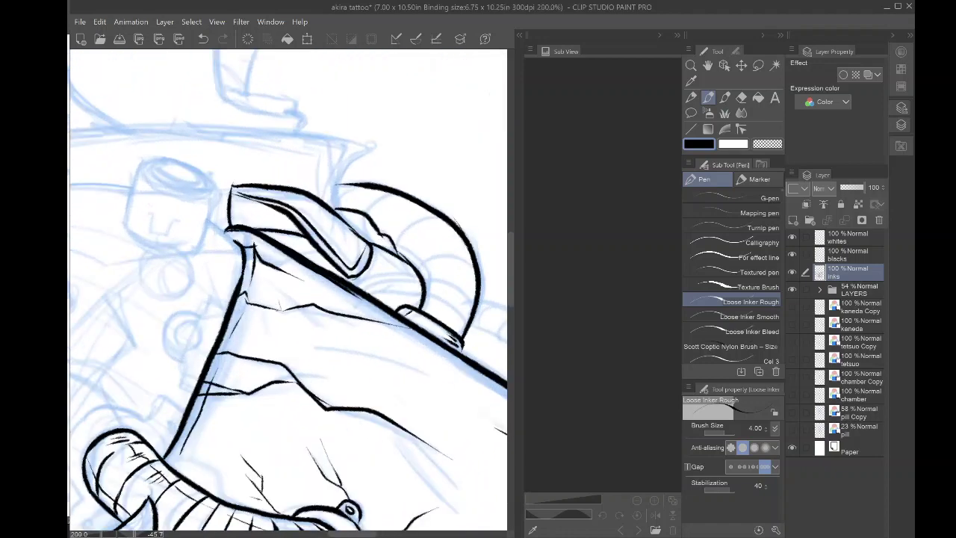
mouse_move(391, 106)
left_mouse_down()
mouse_move(410, 118)
mouse_move(370, 142)
mouse_move(363, 218)
left_mouse_up()
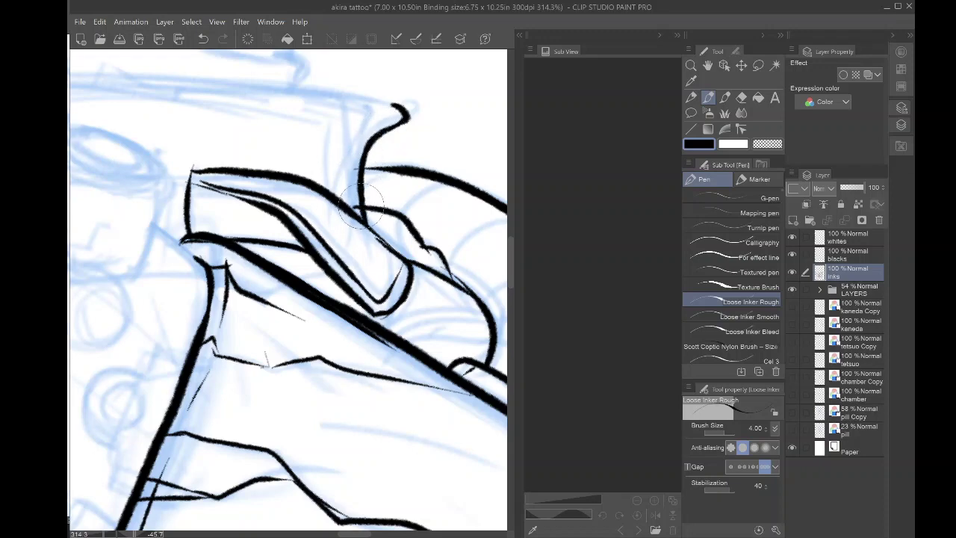
key("e")
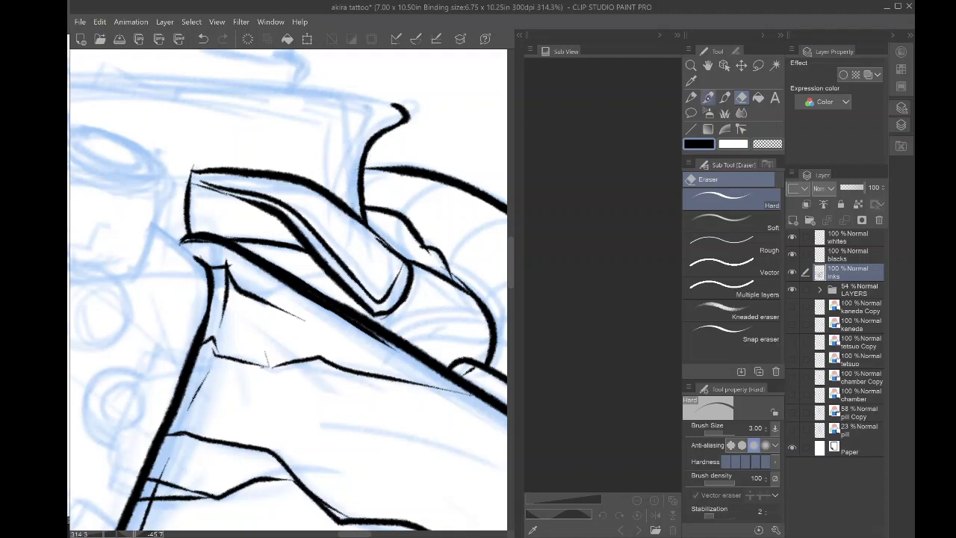
left_click(707, 98)
left_click_drag(316, 296, 262, 284)
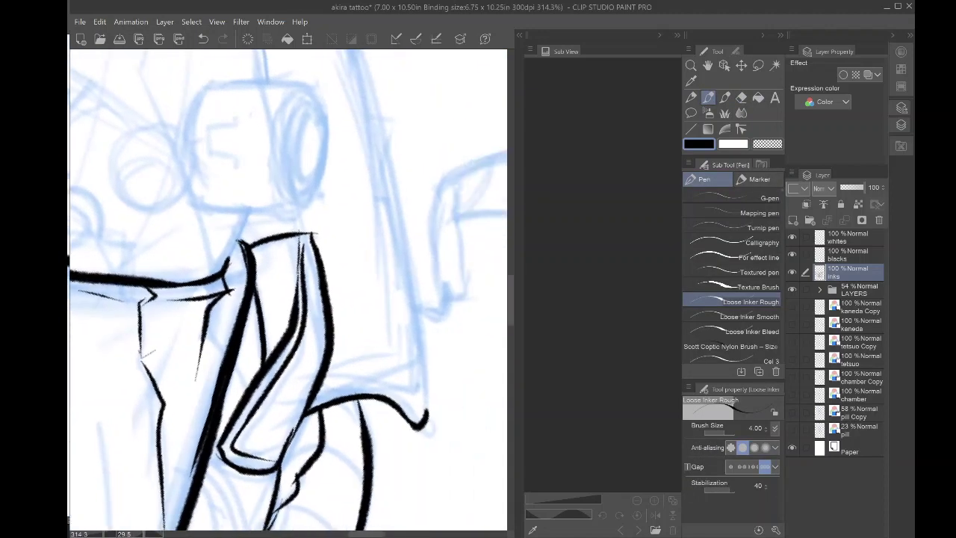
- Ink the shell panel's long outer edge from its pointed lower corner up to the sketched upper hose, and save the illustration
left_click_drag(424, 422, 407, 281)
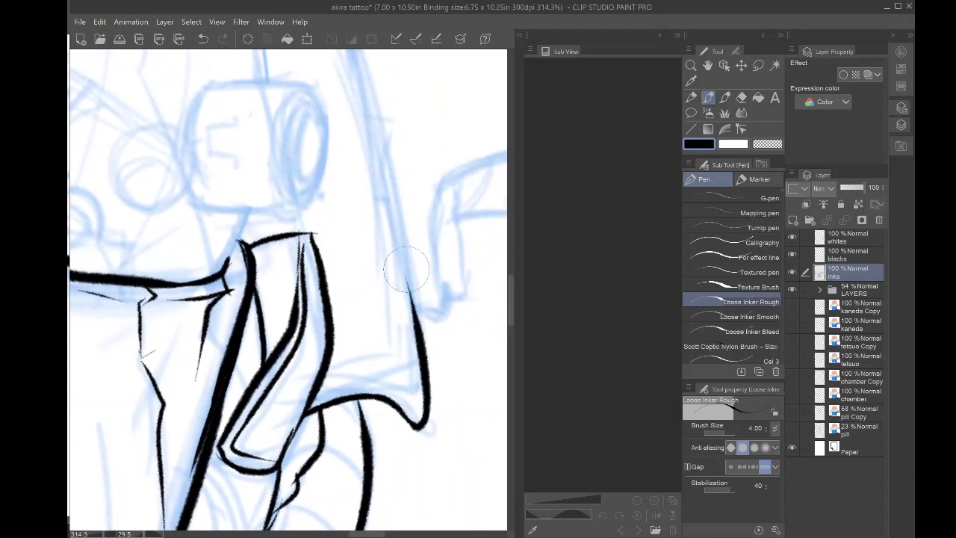
left_click_drag(420, 334, 388, 164)
scroll(277, 280, "down", 3)
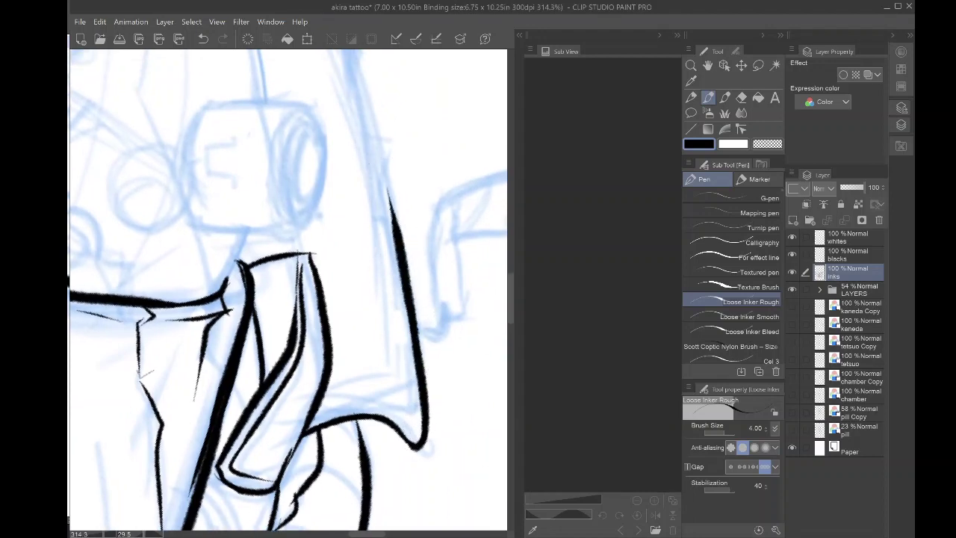
left_click_drag(281, 83, 331, 265)
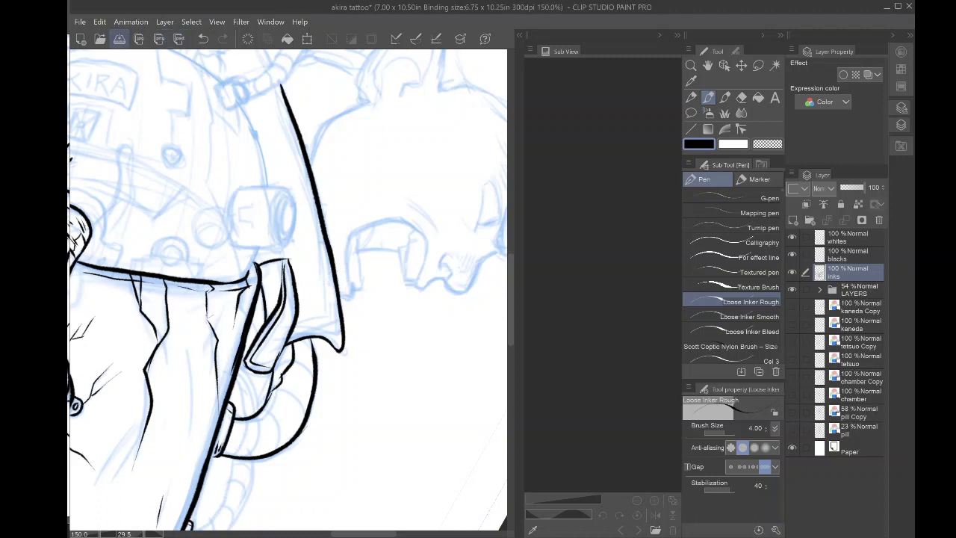
left_click(118, 39)
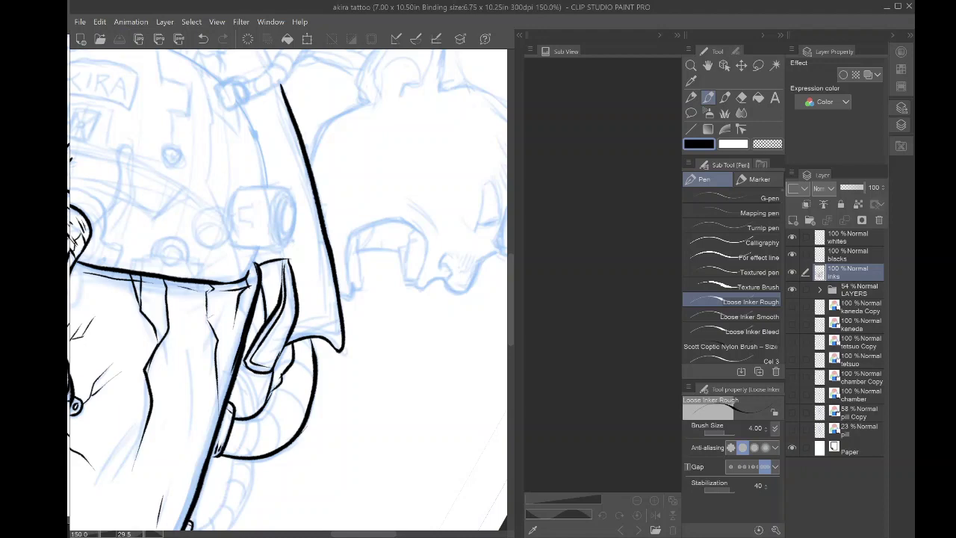
- Ink curved segment bands on the large hose between the bracket and the capsule's upper fitting
key("minus")
key("minus")
key("minus")
key("minus")
key("minus")
key("minus")
key("minus")
key("minus")
key("minus")
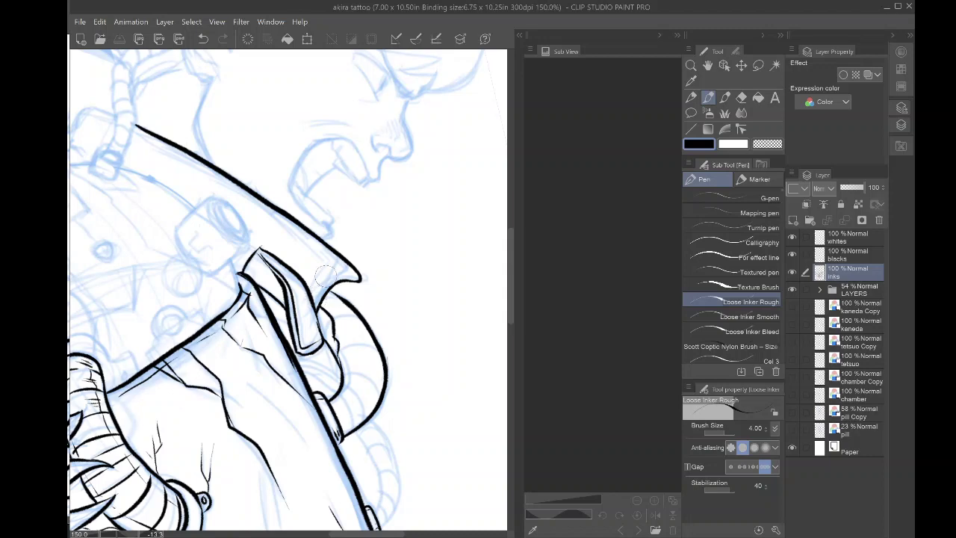
mouse_move(361, 278)
left_mouse_down()
mouse_move(395, 329)
mouse_move(401, 225)
left_mouse_up()
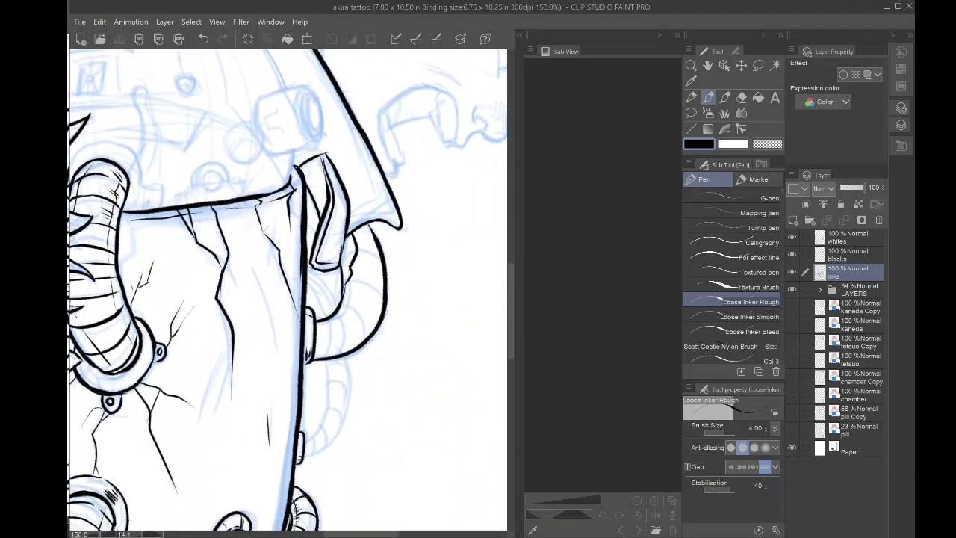
left_click_drag(348, 263, 343, 281)
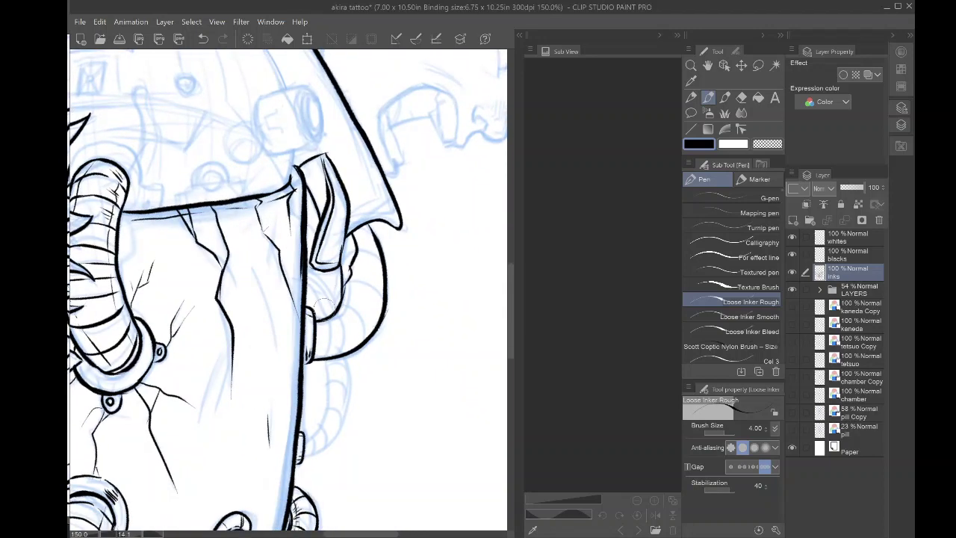
left_click_drag(327, 317, 307, 276)
left_click_drag(336, 307, 308, 268)
- Add a second line along the shell panel's outer edge and ink its squared upper end beyond the sketched hose
mouse_move(350, 227)
left_mouse_down()
mouse_move(367, 214)
mouse_move(395, 218)
mouse_move(347, 118)
left_mouse_up()
scroll(345, 120, "up", 5)
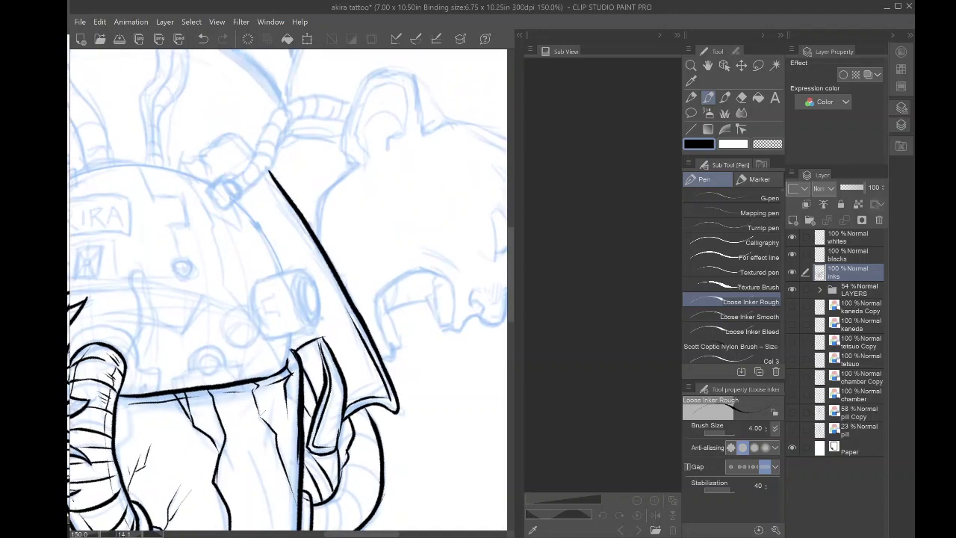
mouse_move(345, 302)
left_mouse_down()
mouse_move(243, 140)
mouse_move(229, 131)
mouse_move(196, 149)
left_mouse_up()
left_click_drag(404, 412, 453, 308)
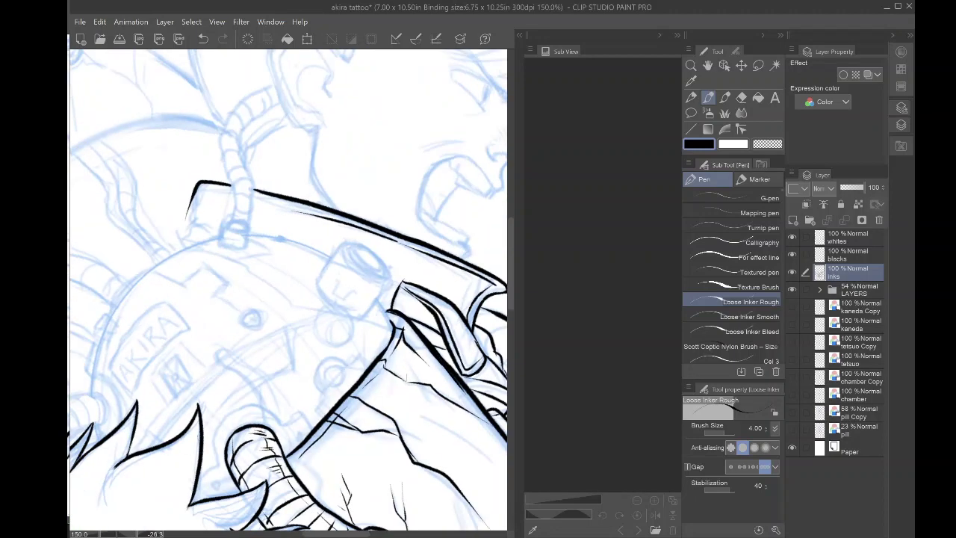
left_click_drag(289, 276, 383, 315)
left_click(202, 39)
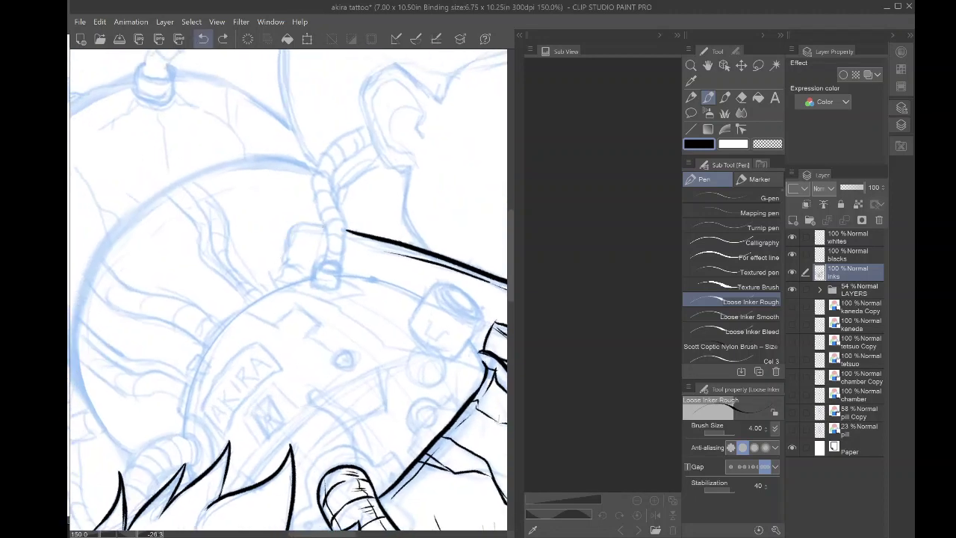
mouse_move(326, 224)
left_mouse_down()
mouse_move(292, 224)
mouse_move(286, 271)
mouse_move(282, 259)
mouse_move(299, 268)
mouse_move(279, 293)
left_mouse_up()
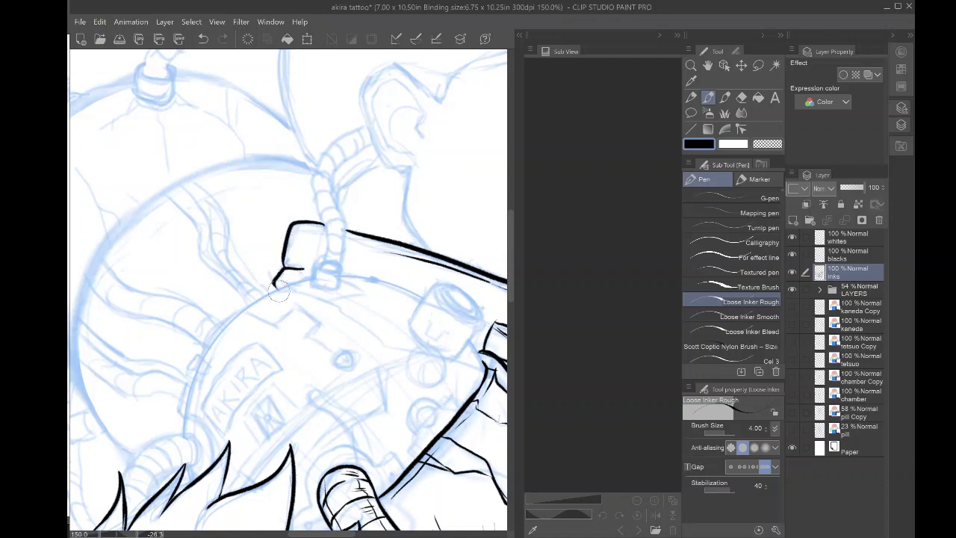
left_click_drag(407, 262, 372, 383)
mouse_move(351, 456)
left_mouse_down()
mouse_move(356, 384)
mouse_move(339, 288)
left_mouse_up()
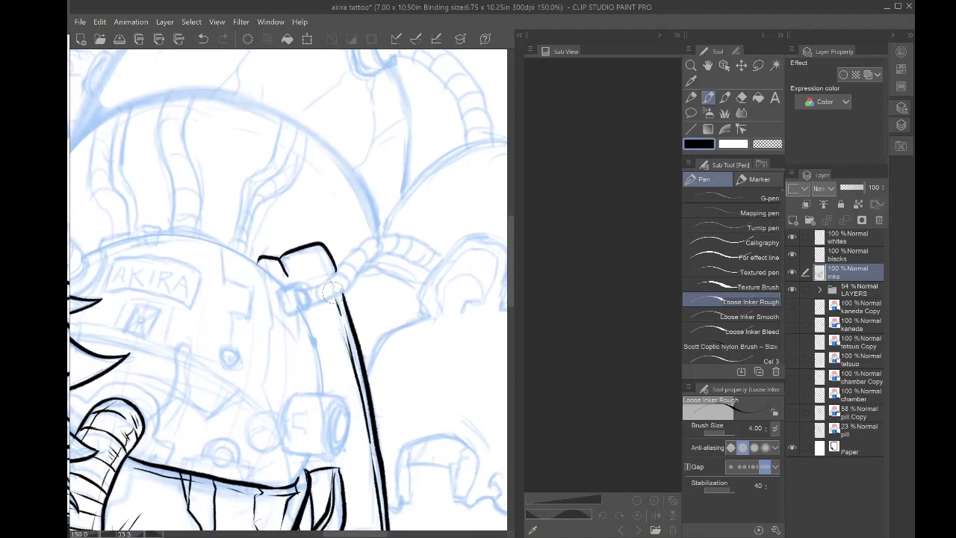
left_click(202, 39)
left_click(202, 39)
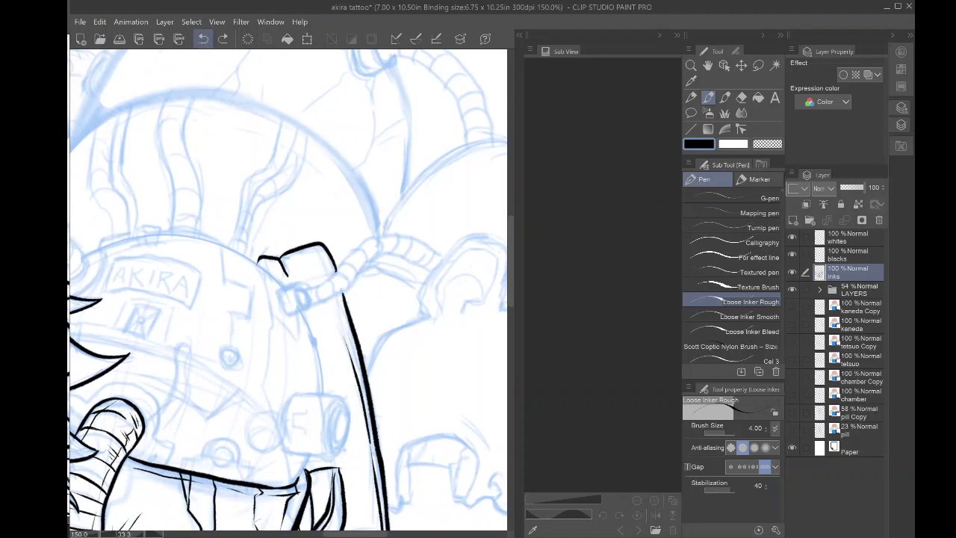
- Erase and redraw the thin inner line along the shell panel's outer edge and add one inside its squared upper end
key("e")
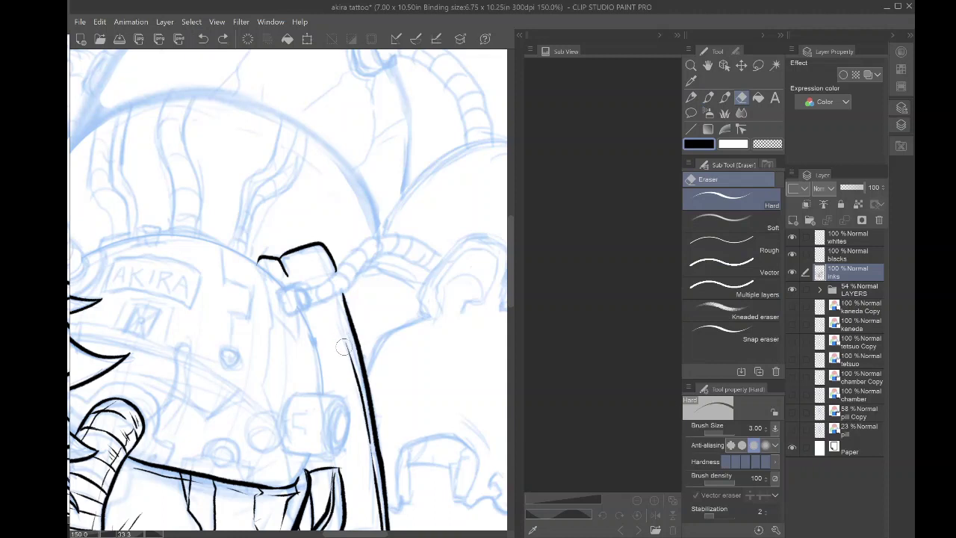
mouse_move(344, 346)
left_mouse_down()
mouse_move(354, 398)
mouse_move(335, 306)
left_mouse_up()
key("p")
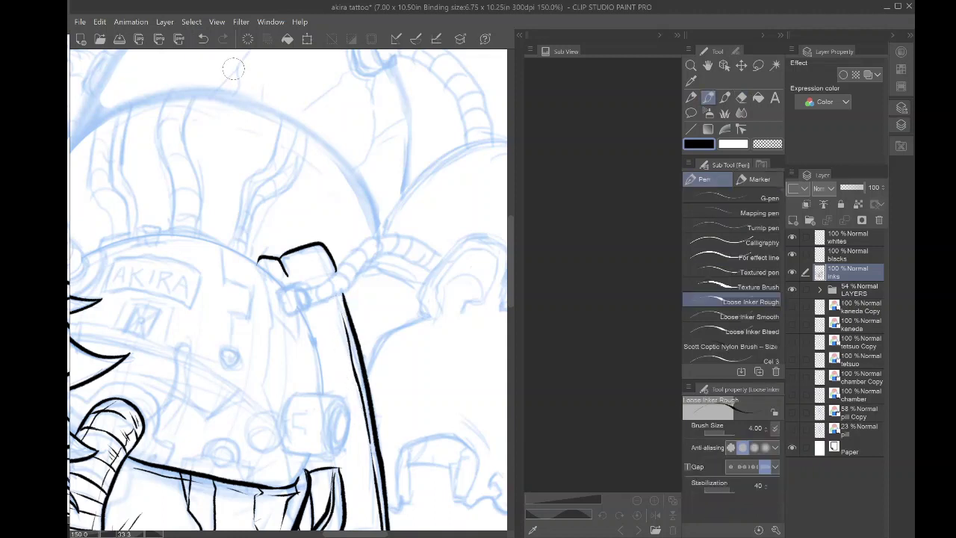
left_click(203, 39)
left_click_drag(362, 387, 327, 267)
scroll(307, 240, "down", 3)
left_click_drag(299, 343, 306, 254)
scroll(288, 269, "up", 3)
scroll(399, 280, "up", 5)
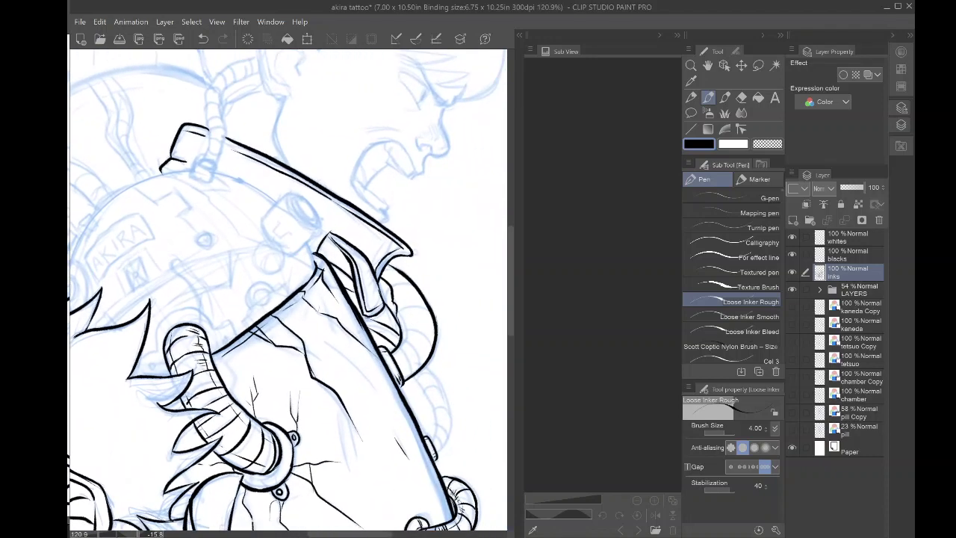
- Ink the short dome line above the capsule's corner and the rounded outline of the box-shaped fitting beside it
left_click_drag(406, 289, 384, 233)
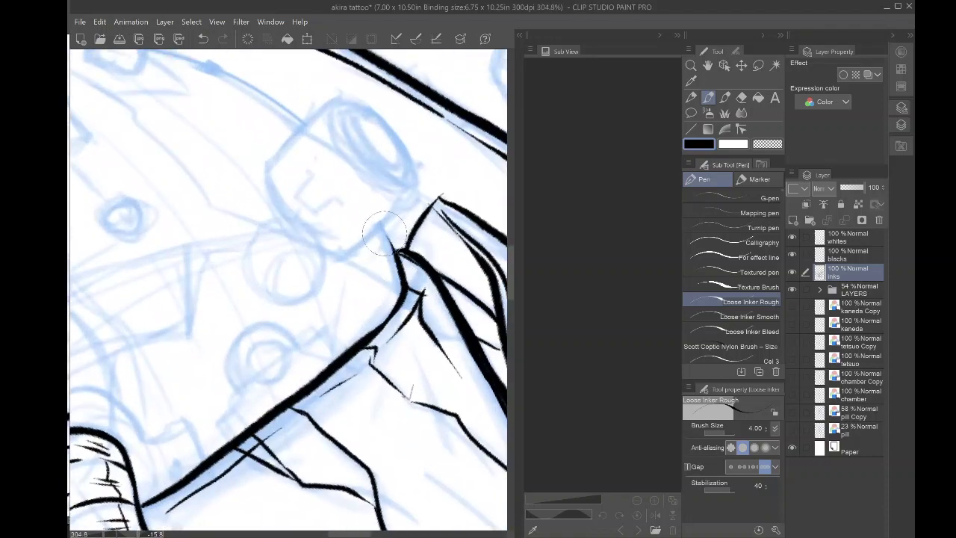
left_click_drag(402, 281, 384, 230)
mouse_move(323, 251)
left_mouse_down()
mouse_move(345, 259)
mouse_move(417, 186)
left_mouse_up()
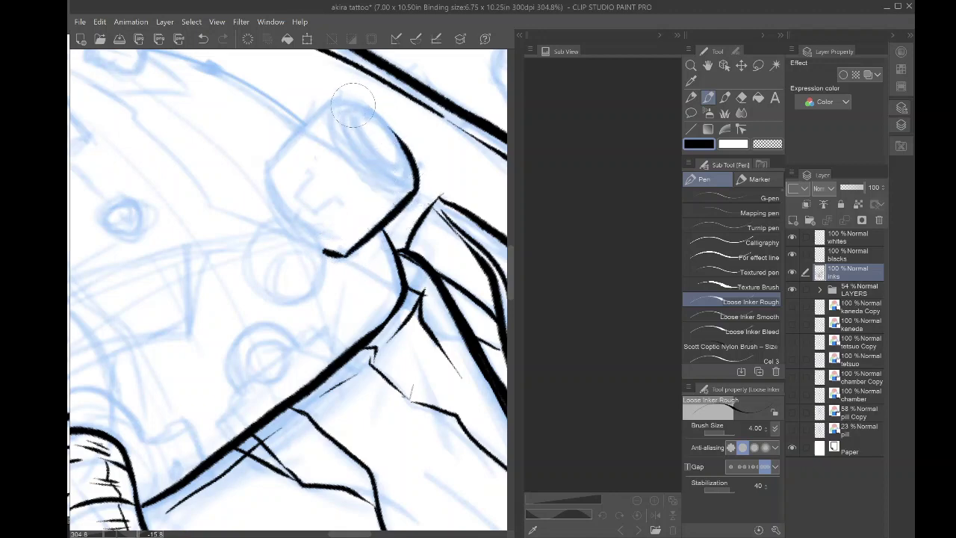
mouse_move(332, 103)
left_mouse_down()
mouse_move(401, 141)
mouse_move(385, 118)
left_mouse_up()
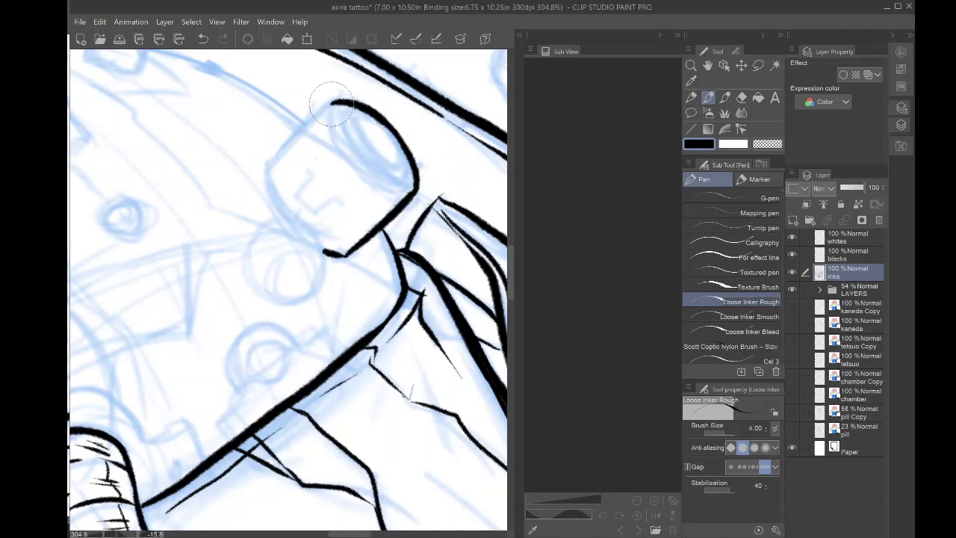
mouse_move(331, 104)
left_mouse_down()
mouse_move(297, 129)
mouse_move(272, 173)
mouse_move(288, 215)
mouse_move(317, 241)
mouse_move(329, 312)
left_mouse_up()
- Ink the round bolt beside the box-shaped fitting with an off-centre inner circle, a double-line slot and short hatching
key("asciicircum")
mouse_move(301, 242)
left_mouse_down()
mouse_move(316, 244)
mouse_move(285, 240)
mouse_move(269, 250)
mouse_move(258, 296)
mouse_move(281, 319)
mouse_move(271, 319)
mouse_move(307, 323)
mouse_move(327, 304)
mouse_move(309, 316)
mouse_move(320, 306)
mouse_move(305, 276)
mouse_move(286, 276)
mouse_move(275, 306)
mouse_move(310, 302)
left_mouse_up()
left_click(203, 39)
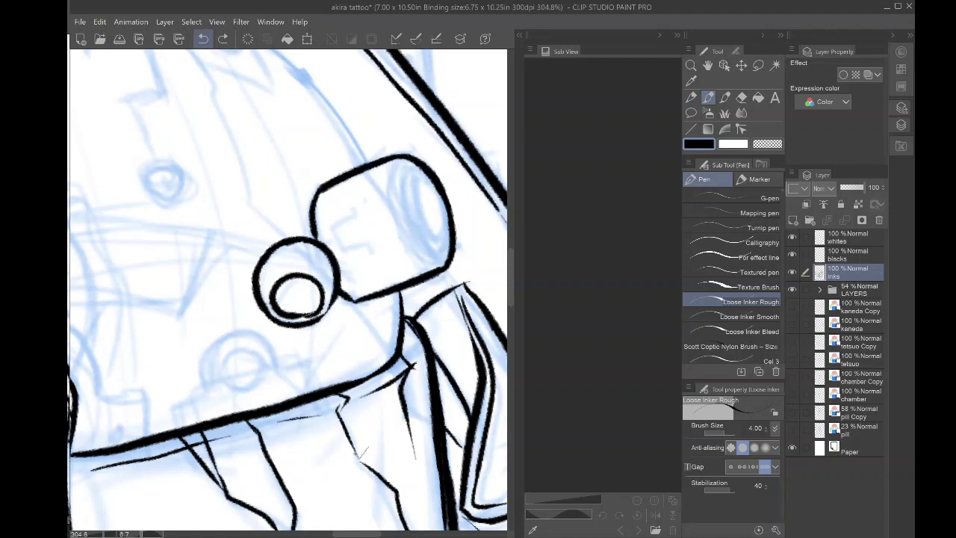
left_click(202, 38)
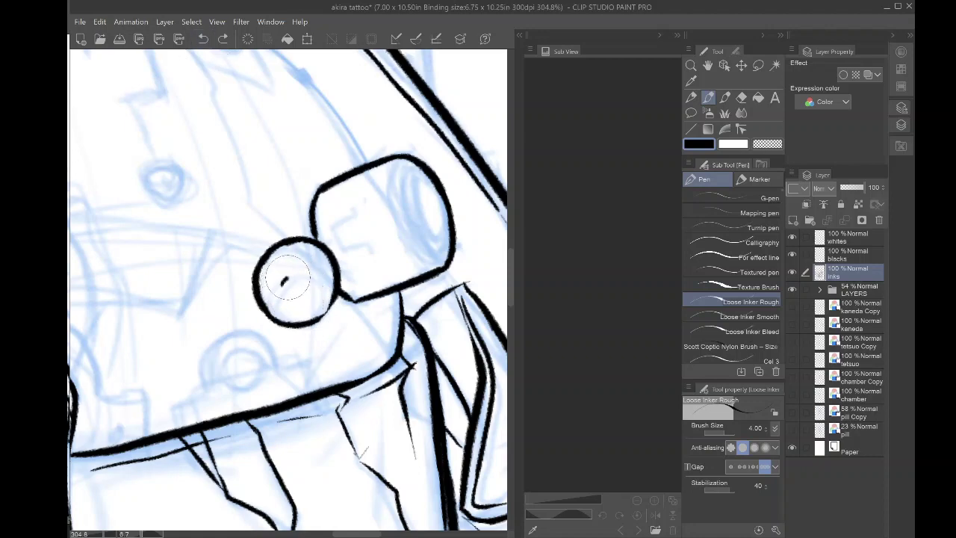
mouse_move(312, 281)
left_mouse_down()
mouse_move(298, 301)
mouse_move(281, 283)
mouse_move(282, 312)
mouse_move(313, 315)
left_mouse_up()
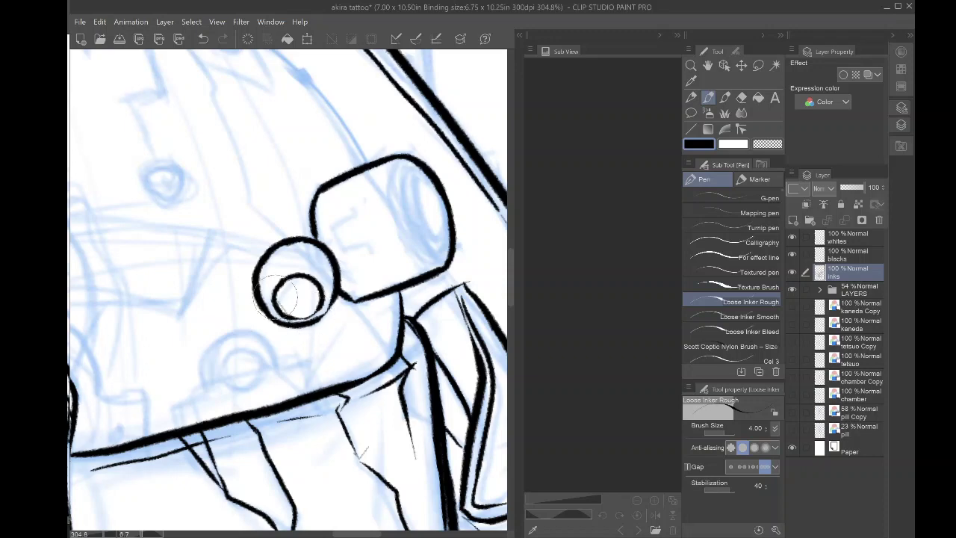
left_click_drag(293, 279, 301, 317)
left_click_drag(299, 279, 307, 317)
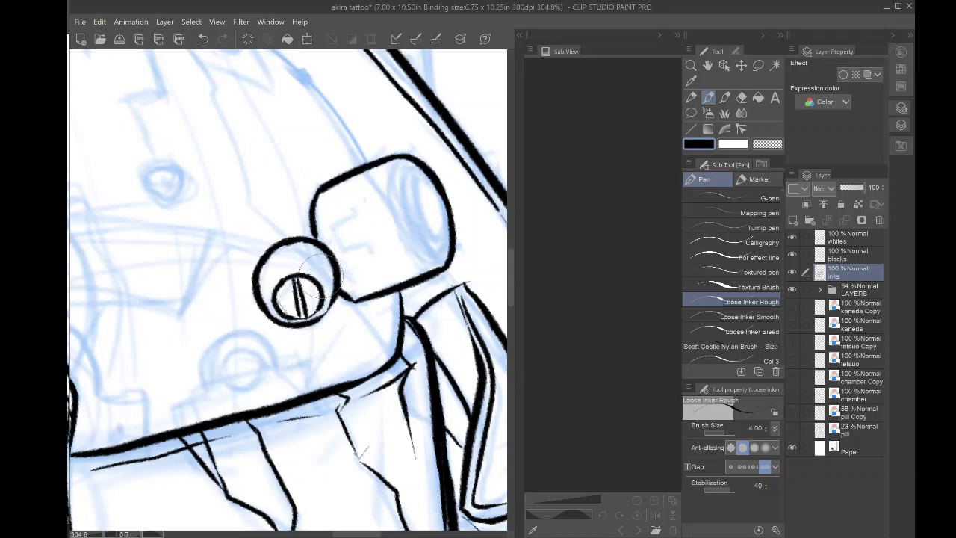
mouse_move(309, 265)
left_mouse_down()
mouse_move(322, 275)
mouse_move(319, 256)
mouse_move(320, 277)
left_mouse_up()
left_click_drag(332, 203, 299, 198)
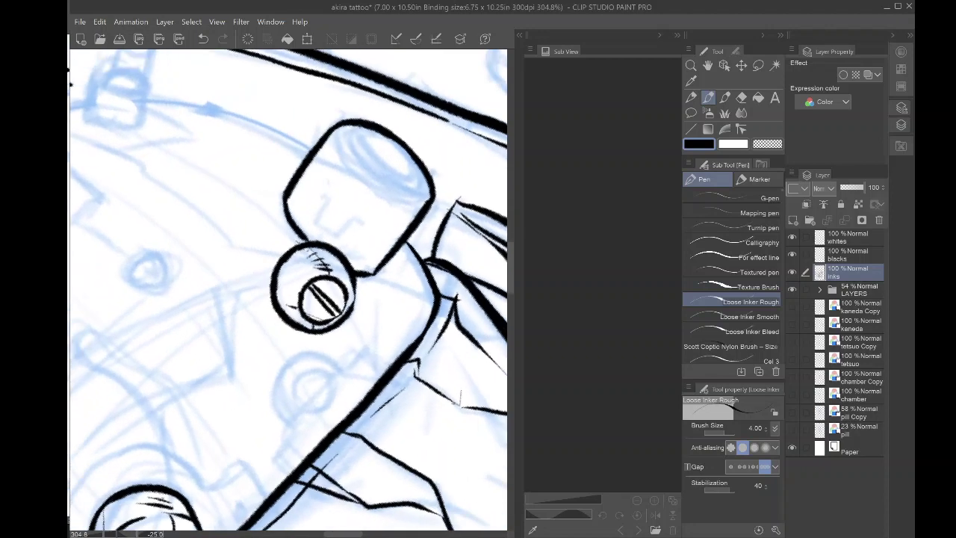
- Ink the stepped panel line and the concentric oval opening on the box-shaped fitting
mouse_move(306, 166)
left_mouse_down()
mouse_move(326, 191)
mouse_move(317, 215)
mouse_move(344, 241)
mouse_move(327, 226)
mouse_move(410, 228)
mouse_move(412, 343)
left_mouse_up()
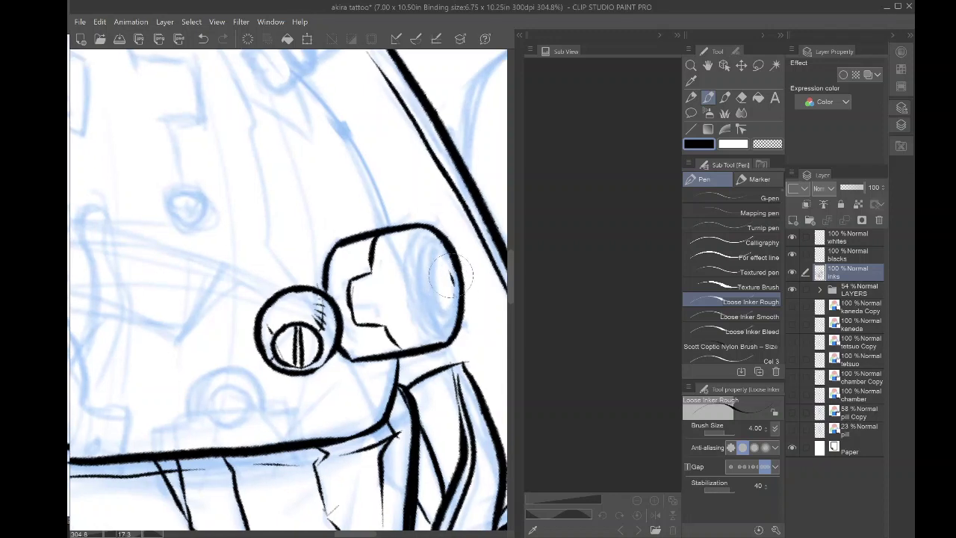
mouse_move(449, 269)
left_mouse_down()
mouse_move(445, 328)
mouse_move(422, 286)
mouse_move(434, 319)
mouse_move(421, 274)
mouse_move(428, 239)
mouse_move(456, 288)
left_mouse_up()
mouse_move(416, 232)
left_mouse_down()
mouse_move(431, 218)
mouse_move(416, 268)
mouse_move(439, 337)
left_mouse_up()
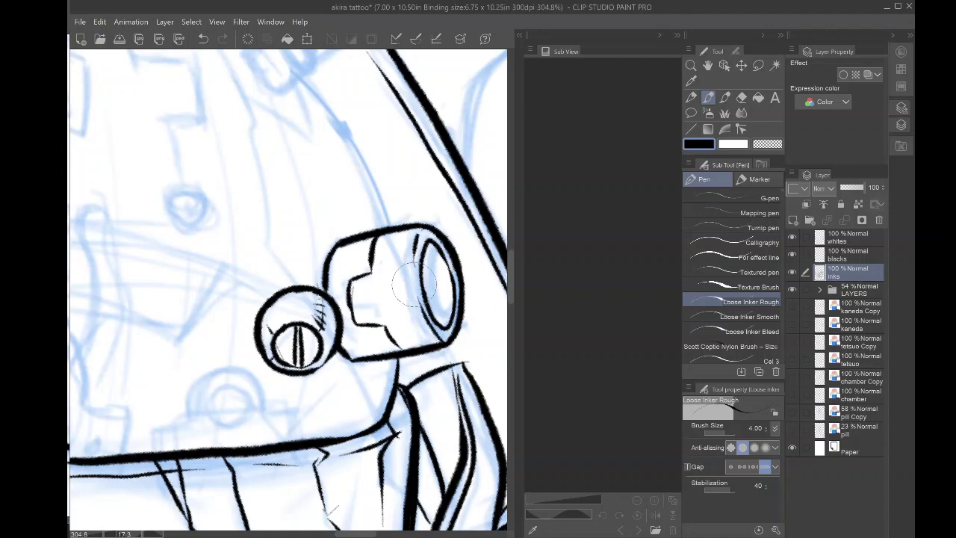
mouse_move(413, 254)
left_mouse_down()
mouse_move(447, 322)
mouse_move(429, 239)
mouse_move(439, 329)
mouse_move(417, 232)
left_mouse_up()
key("ctrl+minus")
key("ctrl+minus")
key("ctrl+minus")
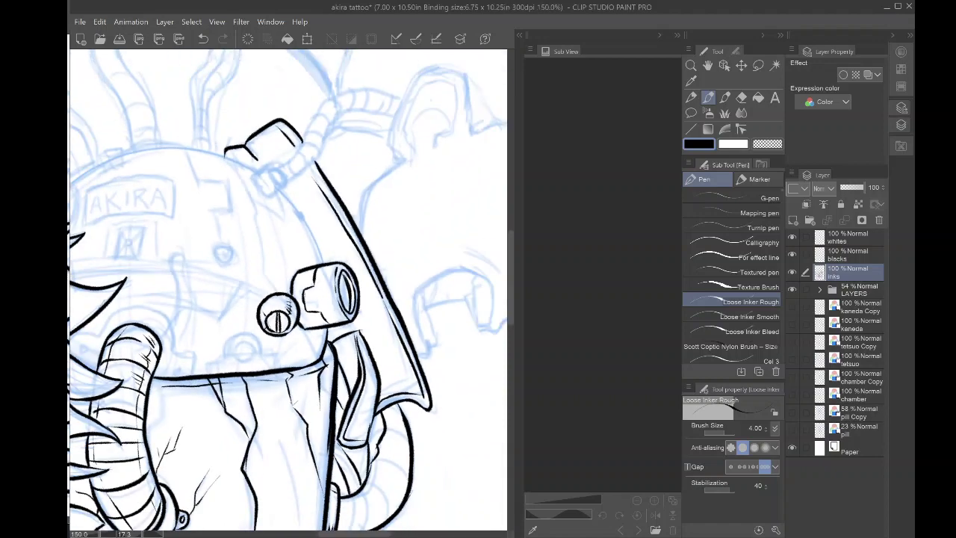
- Ink the dome's edge from the box-shaped fitting up to the sketched upper hose and outline the hose's collar
scroll(291, 291, "up", 3)
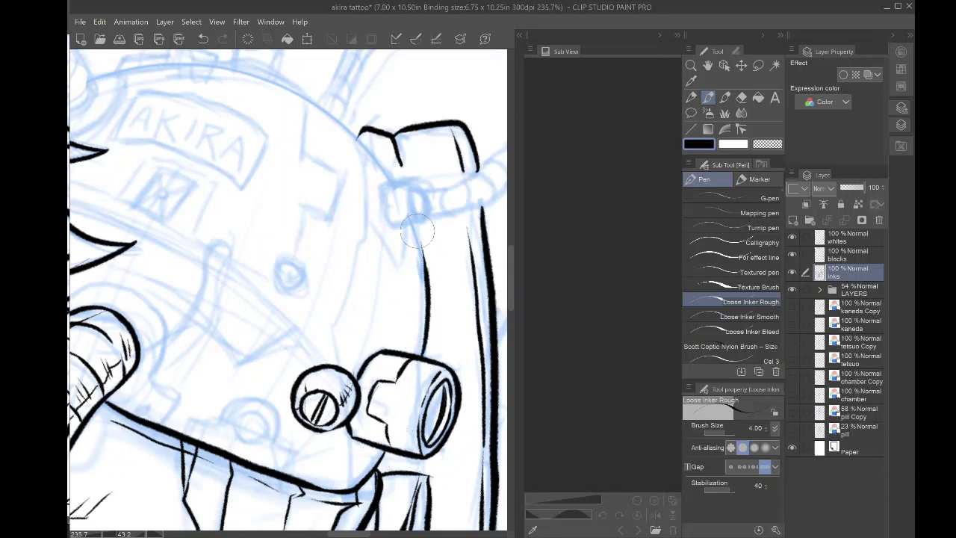
left_click_drag(411, 222, 420, 342)
scroll(420, 341, "up", 3)
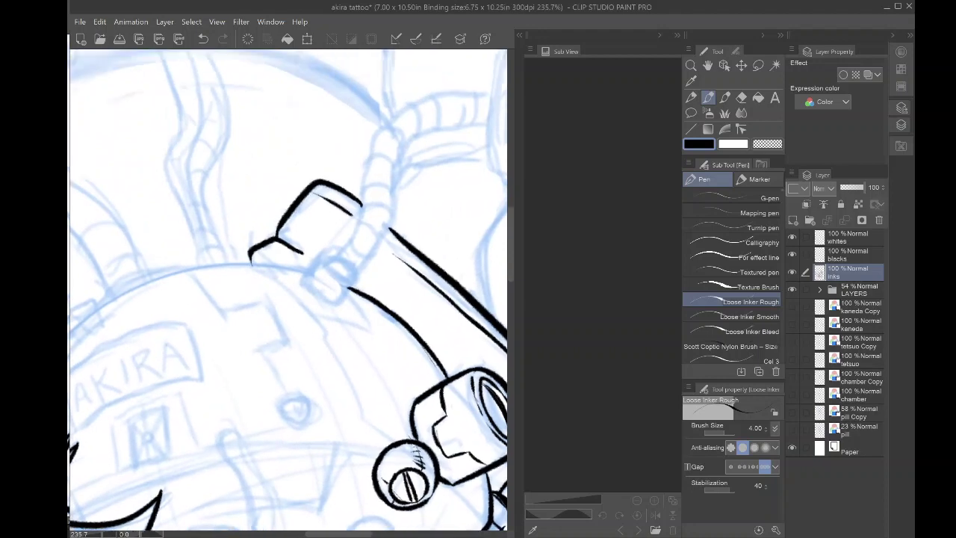
left_click_drag(355, 285, 340, 303)
mouse_move(334, 306)
left_mouse_down()
mouse_move(301, 275)
mouse_move(304, 281)
mouse_move(331, 244)
mouse_move(359, 288)
left_mouse_up()
- Ink both curved edges of the upper hose rising from the collar, and add the collar's band and rivet
mouse_move(323, 258)
left_mouse_down()
mouse_move(361, 265)
mouse_move(351, 278)
mouse_move(377, 250)
mouse_move(390, 211)
left_mouse_up()
mouse_move(381, 246)
left_mouse_down()
mouse_move(414, 137)
mouse_move(353, 234)
mouse_move(340, 230)
mouse_move(423, 224)
left_mouse_up()
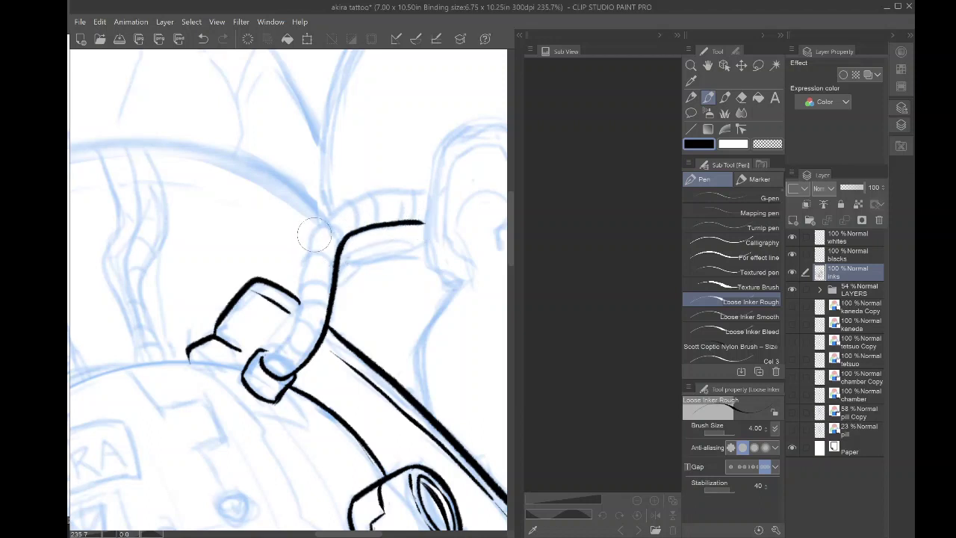
mouse_move(341, 207)
left_mouse_down()
mouse_move(307, 263)
mouse_move(300, 315)
left_mouse_up()
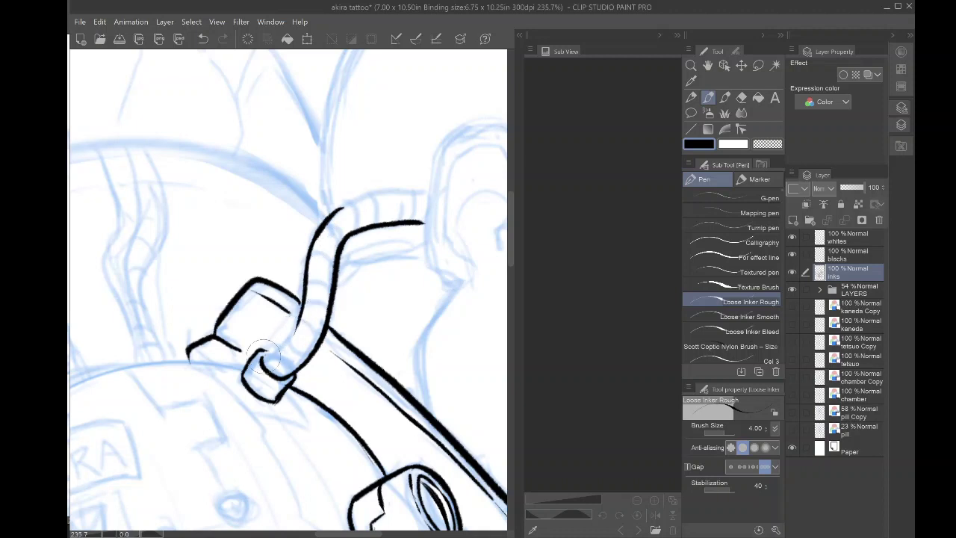
left_click_drag(266, 354, 299, 323)
mouse_move(258, 356)
left_mouse_down()
mouse_move(265, 383)
mouse_move(269, 366)
mouse_move(280, 382)
mouse_move(269, 373)
mouse_move(254, 392)
left_mouse_up()
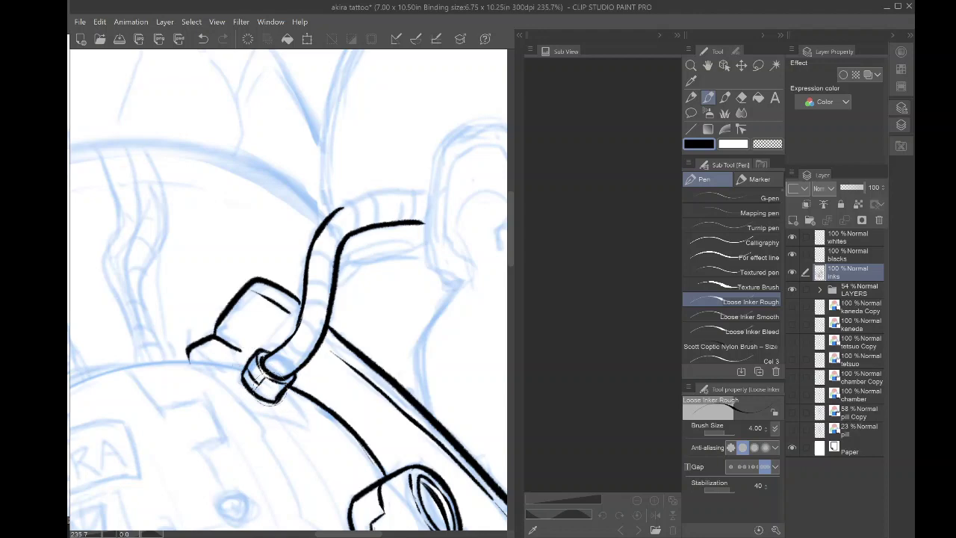
left_click_drag(270, 388, 269, 392)
left_click_drag(380, 139, 419, 23)
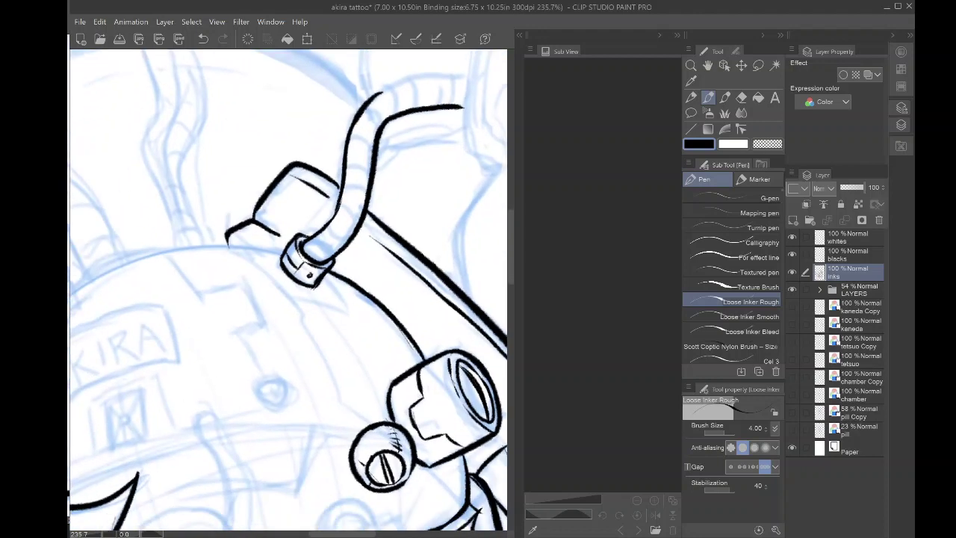
- Continue inking the dome's curved edge past the collar to the large sketched hose, leaving a gap for the small connector
left_click_drag(307, 261, 336, 258)
mouse_move(373, 149)
left_mouse_down()
mouse_move(456, 295)
mouse_move(440, 365)
left_mouse_up()
mouse_move(289, 294)
left_mouse_down()
mouse_move(398, 347)
mouse_move(401, 276)
mouse_move(386, 222)
mouse_move(347, 157)
mouse_move(407, 204)
mouse_move(393, 313)
left_mouse_up()
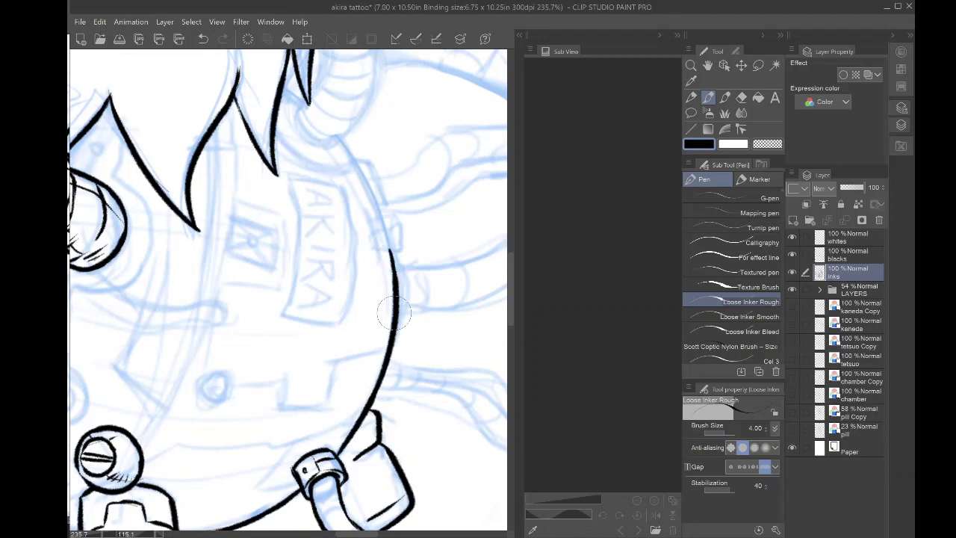
left_click_drag(339, 139, 384, 220)
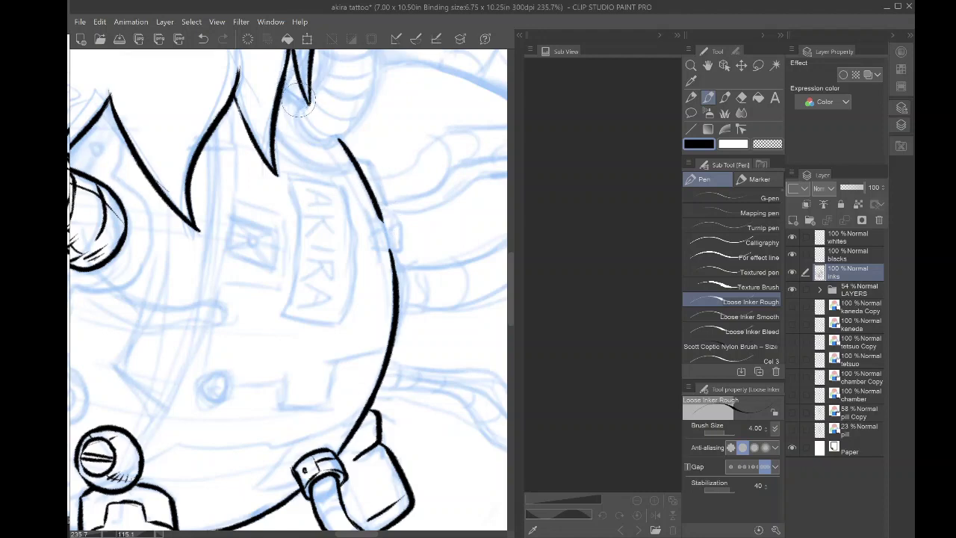
- Ink the curved socket rim where the large sketched hose meets the dome beside the hair, joining it to the dome's edge
left_click_drag(299, 100, 283, 89)
left_click_drag(346, 139, 356, 170)
mouse_move(275, 140)
left_mouse_down()
mouse_move(297, 173)
mouse_move(330, 175)
mouse_move(350, 152)
mouse_move(330, 170)
mouse_move(331, 136)
left_mouse_up()
key("e")
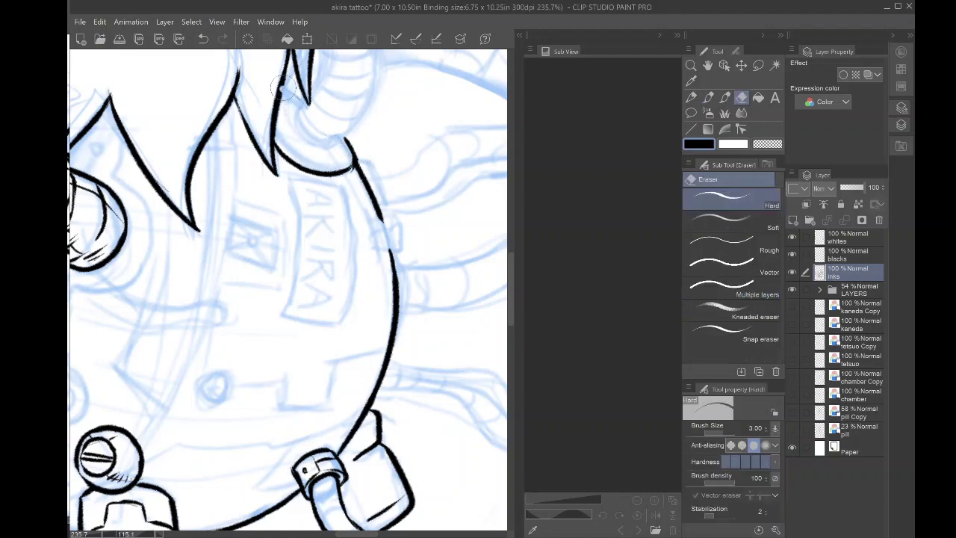
key("ctrl+z")
left_click(707, 98)
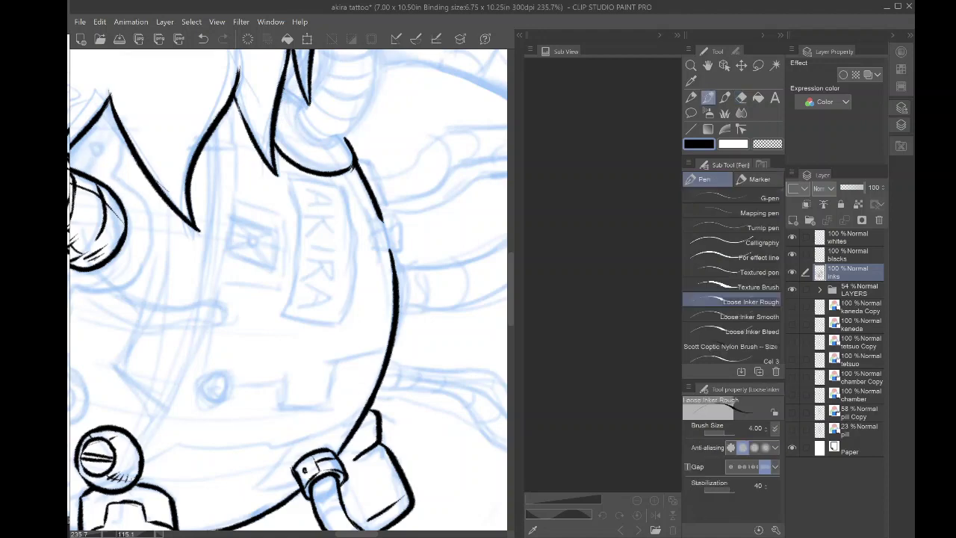
- Ink the rounded outline of the small connector in the dome edge's gap and redraw its inner side as a bulging curve
mouse_move(289, 246)
left_mouse_down()
mouse_move(294, 335)
mouse_move(284, 238)
left_mouse_up()
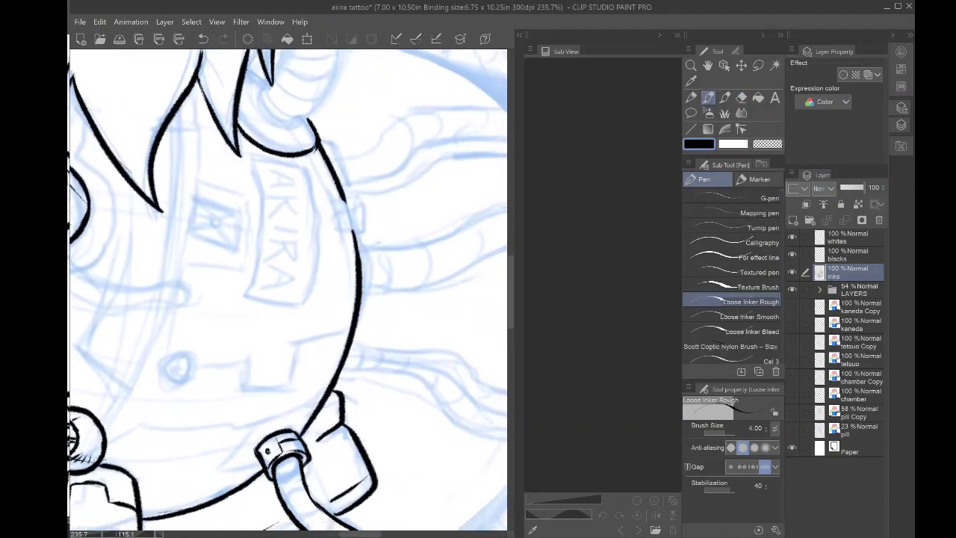
scroll(288, 290, "up", 3)
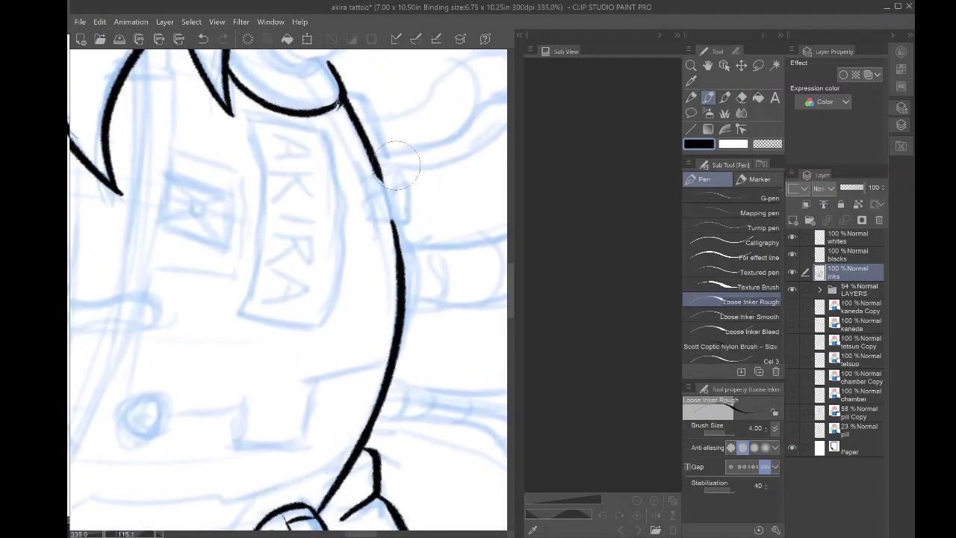
mouse_move(381, 177)
left_mouse_down()
mouse_move(392, 169)
mouse_move(389, 221)
left_mouse_up()
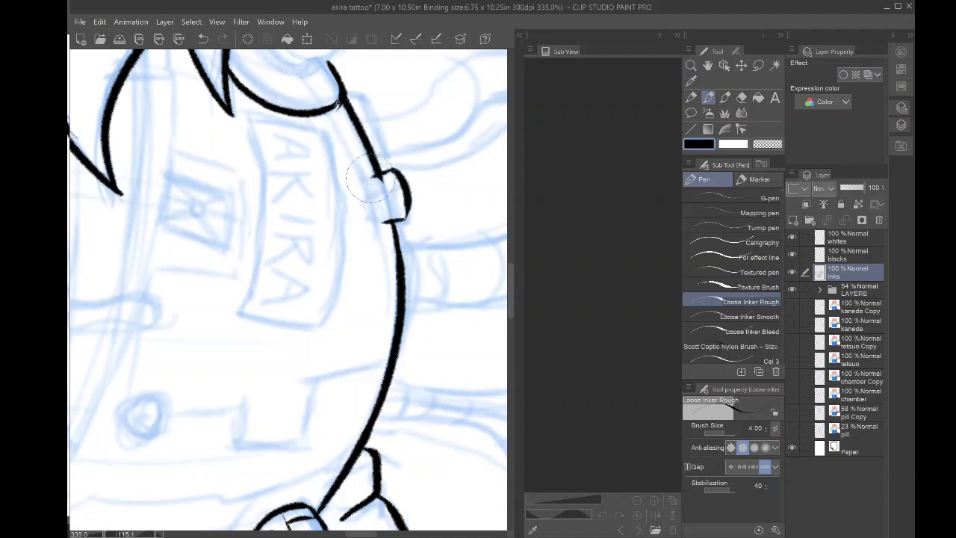
left_click_drag(372, 177, 379, 220)
key("ctrl+minus")
scroll(254, 217, "up", 4)
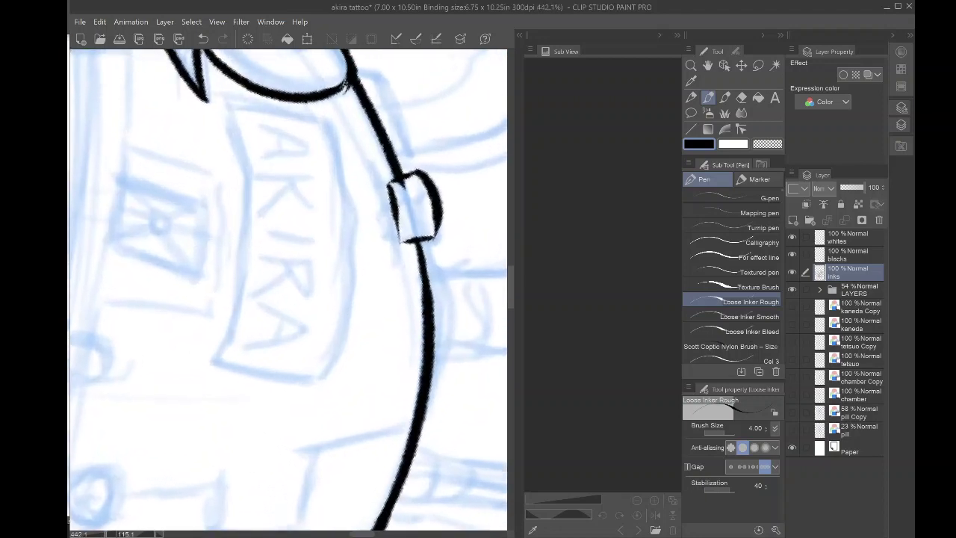
left_click_drag(401, 238, 390, 186)
key("ctrl+z")
key("ctrl+z")
left_click_drag(390, 183, 404, 239)
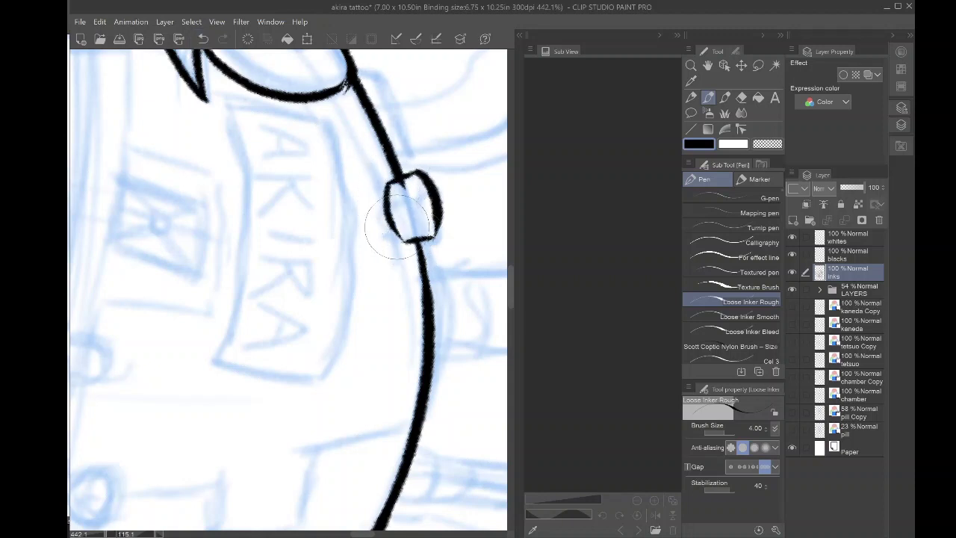
key("e")
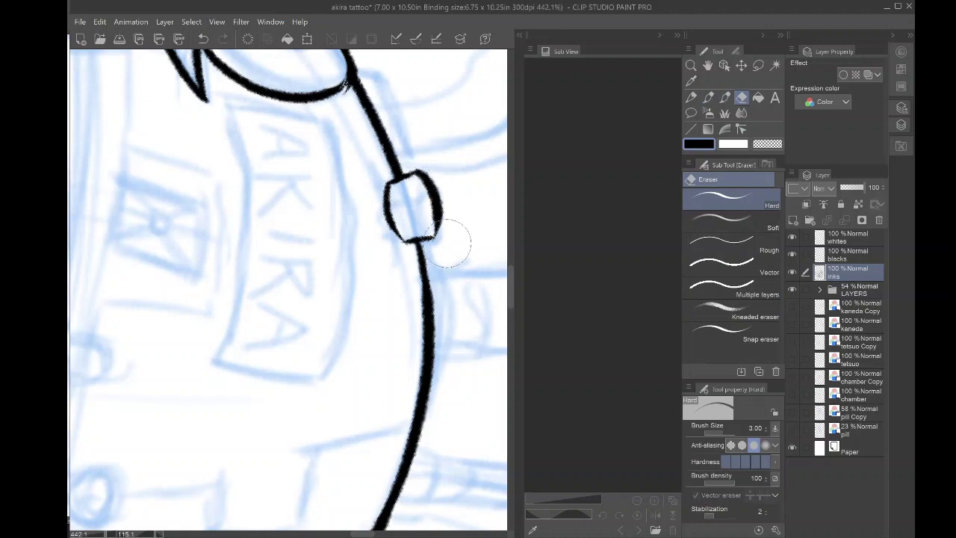
key("p")
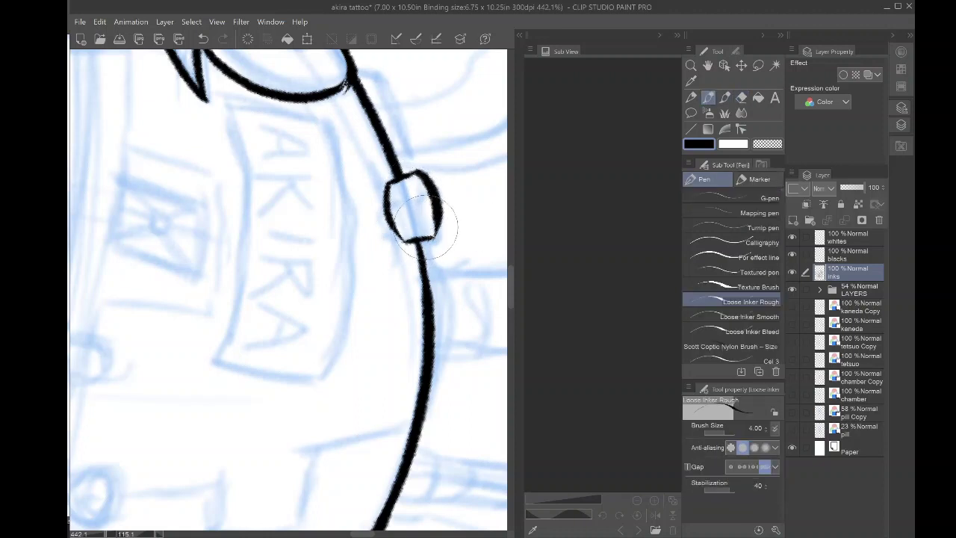
- Add the rim line, the dividing line and a small square detail inside the dome's small connector
left_click_drag(428, 224, 417, 174)
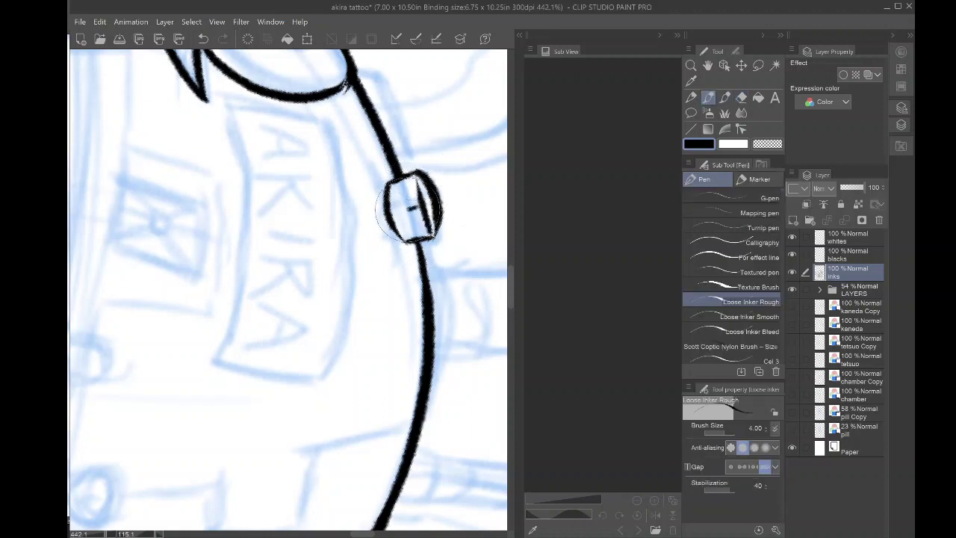
mouse_move(391, 215)
left_mouse_down()
mouse_move(431, 210)
mouse_move(411, 239)
left_mouse_up()
left_click_drag(415, 182, 406, 202)
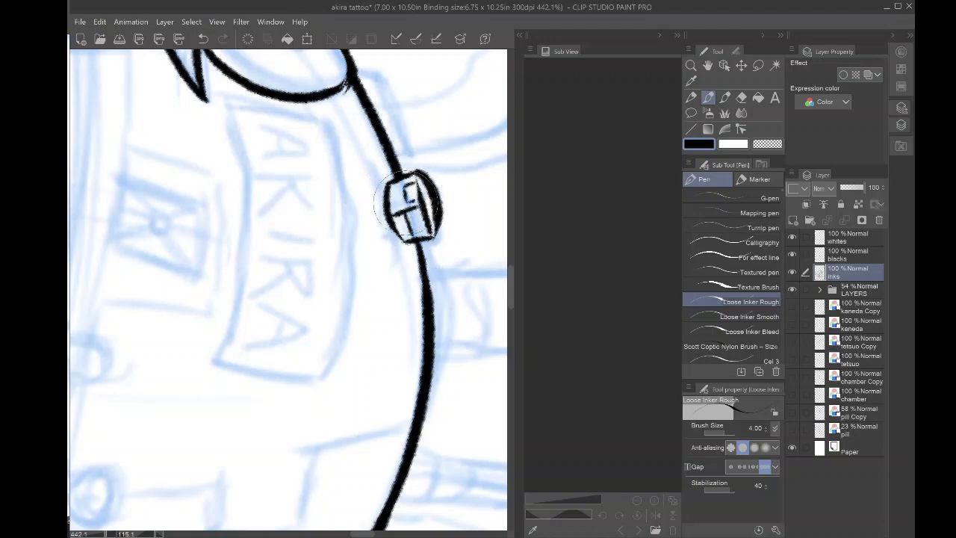
scroll(288, 290, "down", 4)
key("minus")
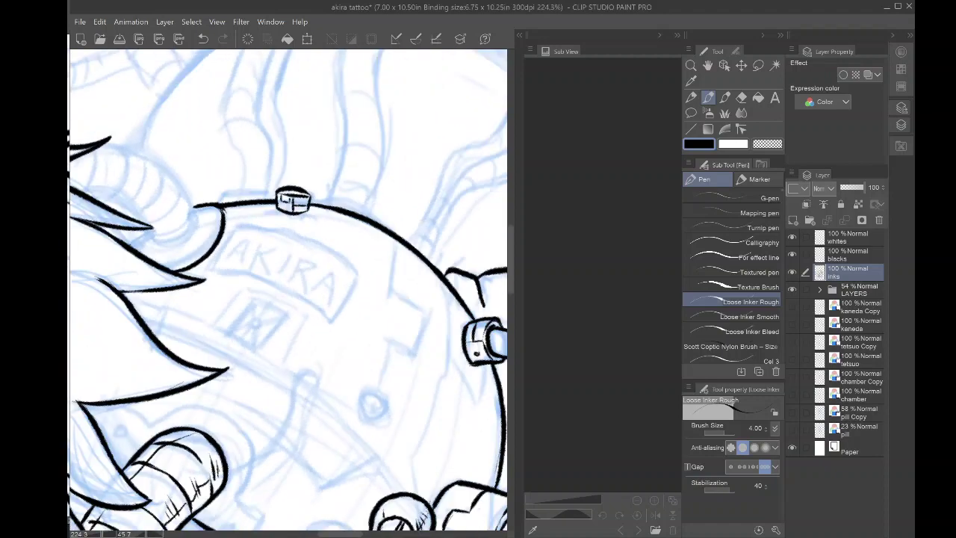
scroll(289, 290, "down", 2)
key("minus")
key("minus")
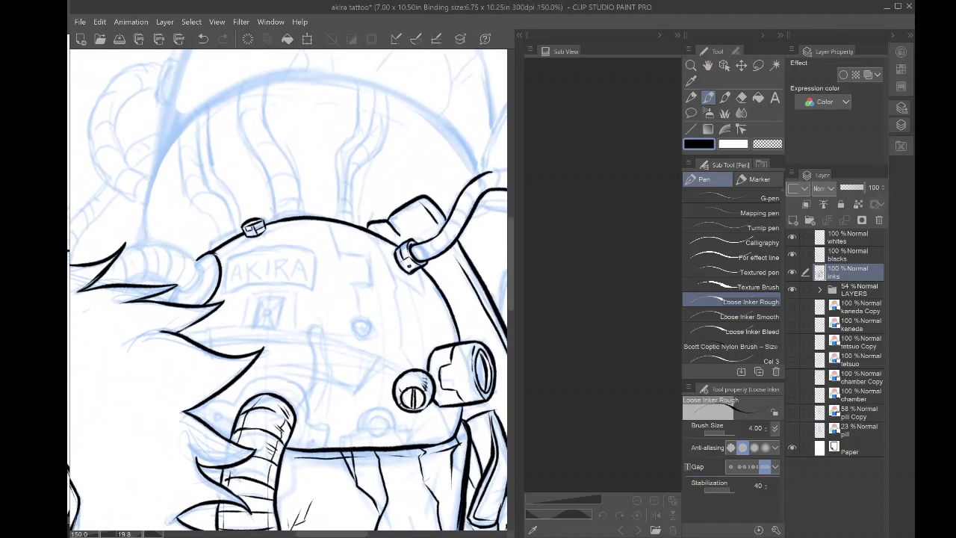
- Extend the outer edge of the thin hose from the dome's collar around its bend, down to the sketched head
scroll(289, 290, "down", 2)
scroll(288, 290, "down", 4)
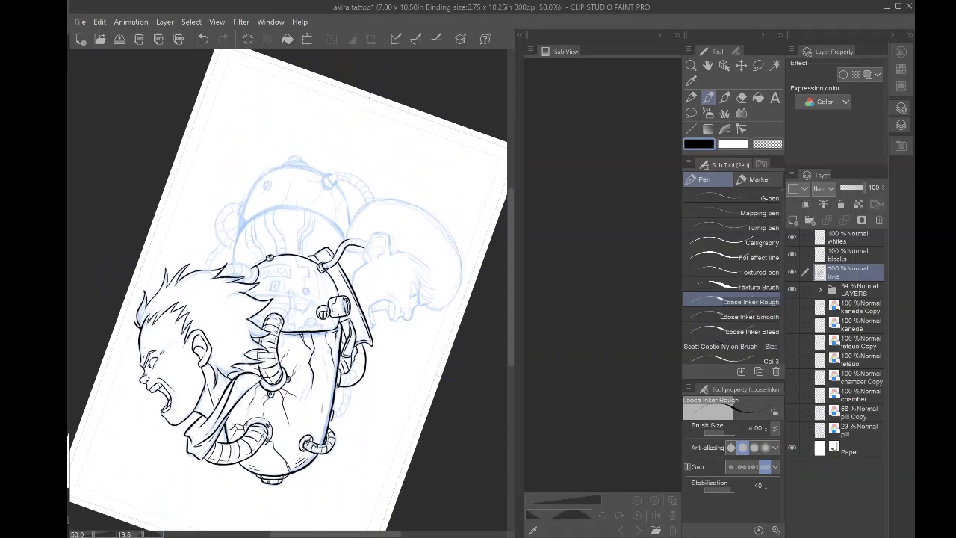
key("minus")
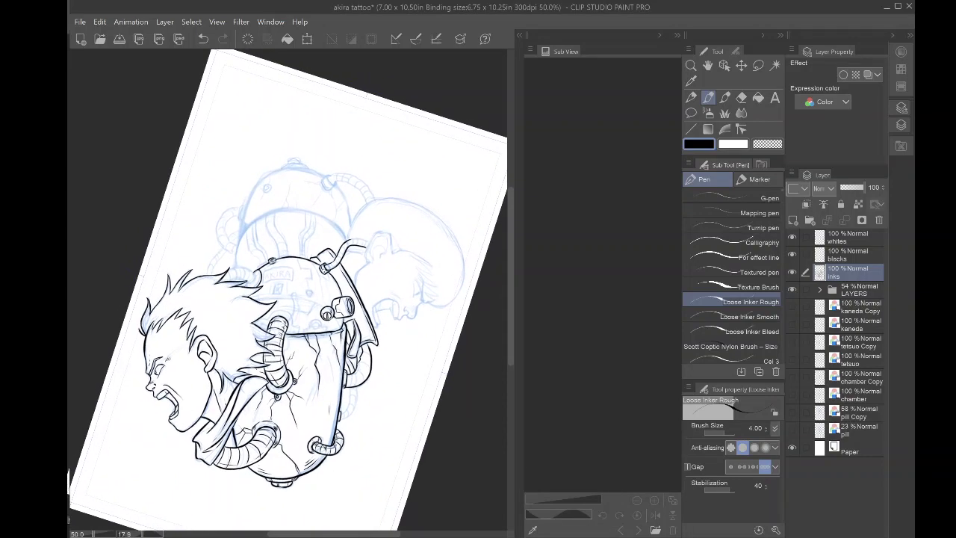
scroll(282, 276, "up", 5)
scroll(288, 291, "up", 4)
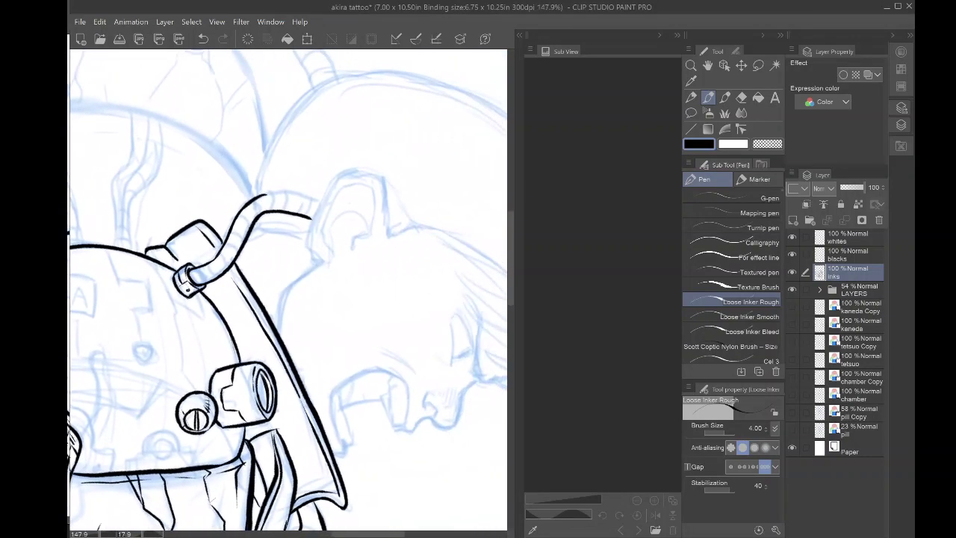
key("asciicircum")
key("asciicircum")
key("asciicircum")
key("asciicircum")
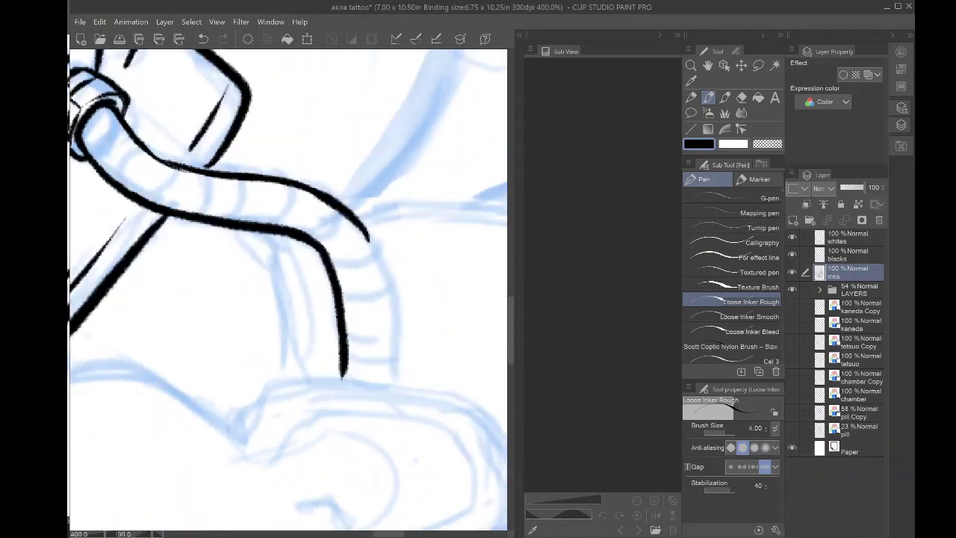
left_click_drag(352, 218, 390, 305)
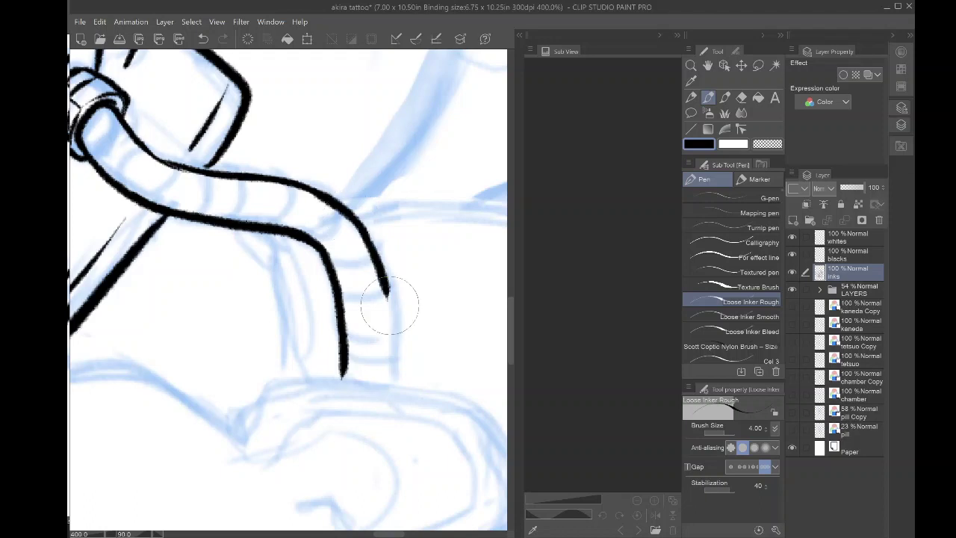
mouse_move(365, 237)
left_mouse_down()
mouse_move(389, 322)
mouse_move(383, 381)
mouse_move(387, 322)
left_mouse_up()
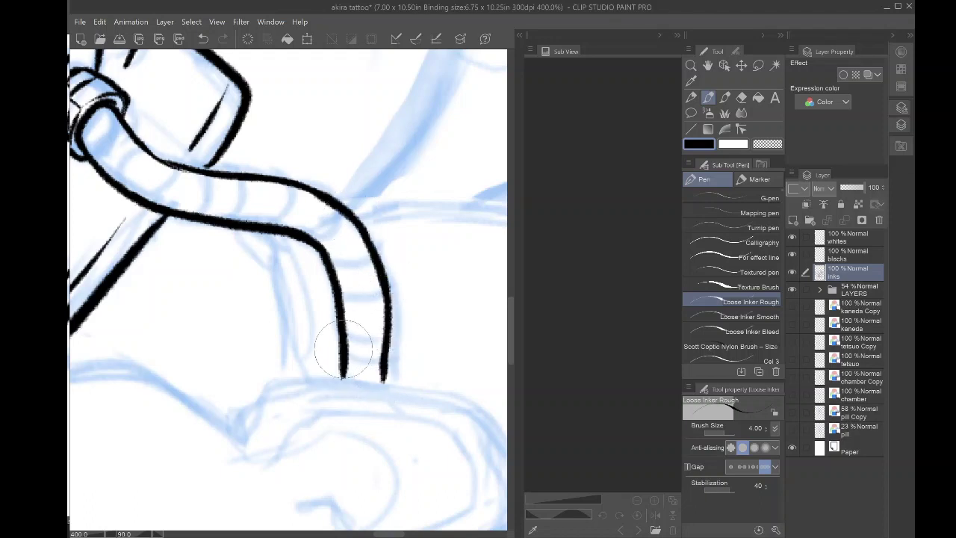
- Ink curved rib lines along the whole thin hose and add short shading strokes between the ribs
scroll(344, 349, "down", 3)
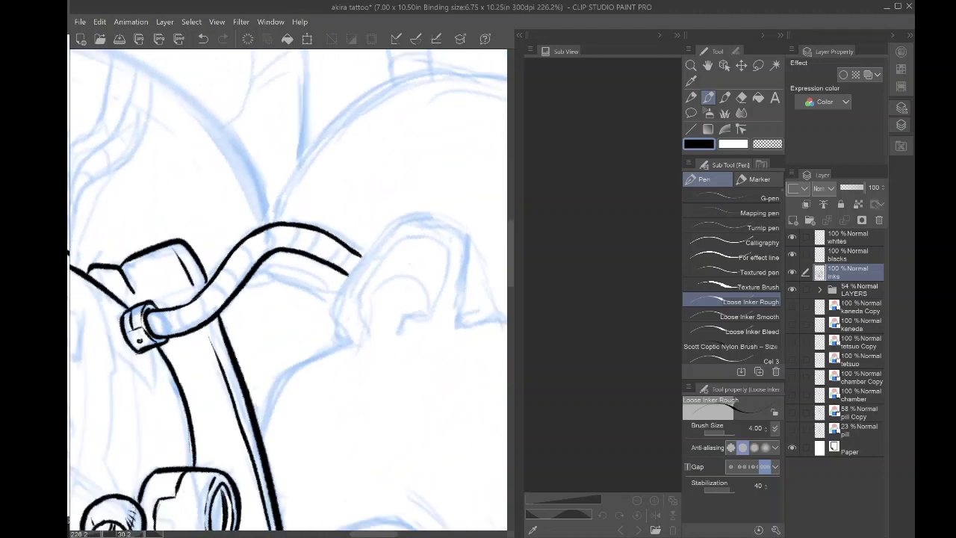
left_click_drag(287, 290, 306, 286)
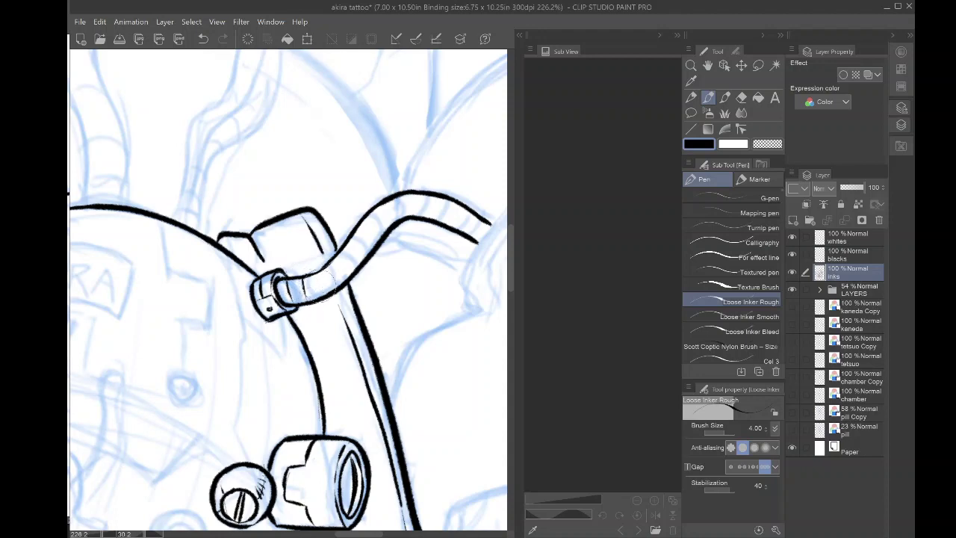
mouse_move(323, 292)
left_mouse_down()
mouse_move(348, 263)
mouse_move(349, 238)
mouse_move(373, 238)
mouse_move(412, 196)
mouse_move(464, 209)
mouse_move(465, 236)
left_mouse_up()
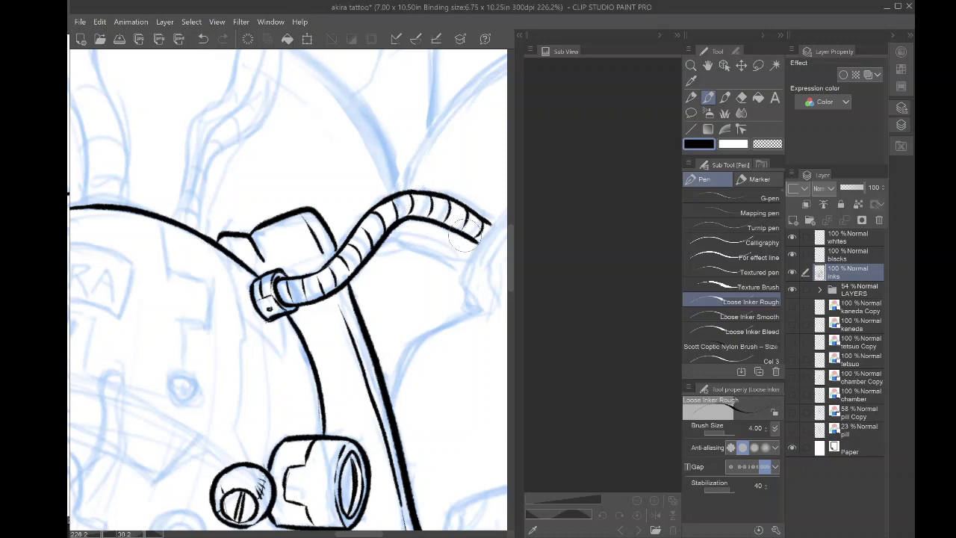
left_click_drag(326, 271, 330, 287)
mouse_move(284, 289)
left_mouse_down()
mouse_move(332, 287)
mouse_move(400, 217)
mouse_move(394, 224)
mouse_move(422, 213)
mouse_move(483, 239)
left_mouse_up()
mouse_move(457, 208)
left_mouse_down()
mouse_move(461, 229)
mouse_move(407, 214)
left_mouse_up()
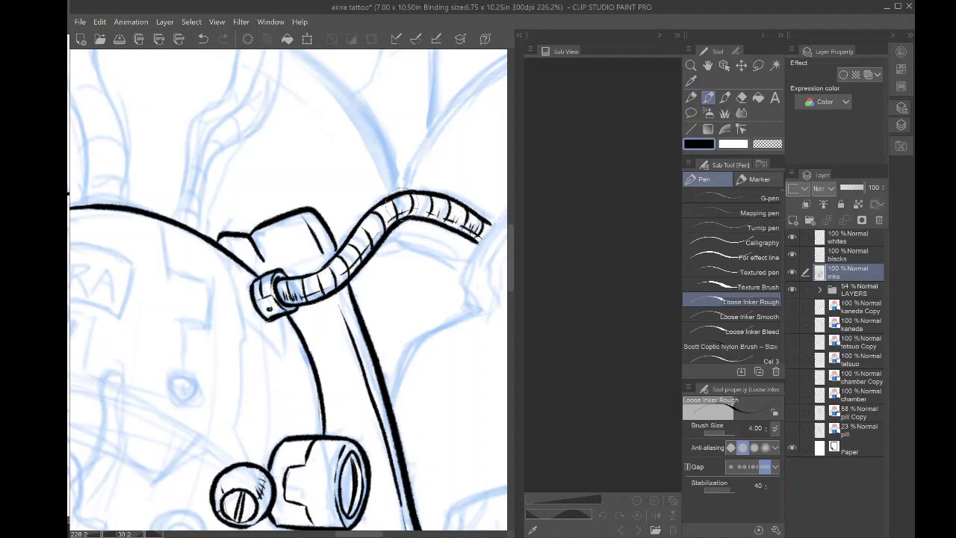
- Ink the outer and inner edges of the large hose curving from behind the hair spikes to the dome's socket
key("ctrl+minus")
scroll(208, 297, "down", 5)
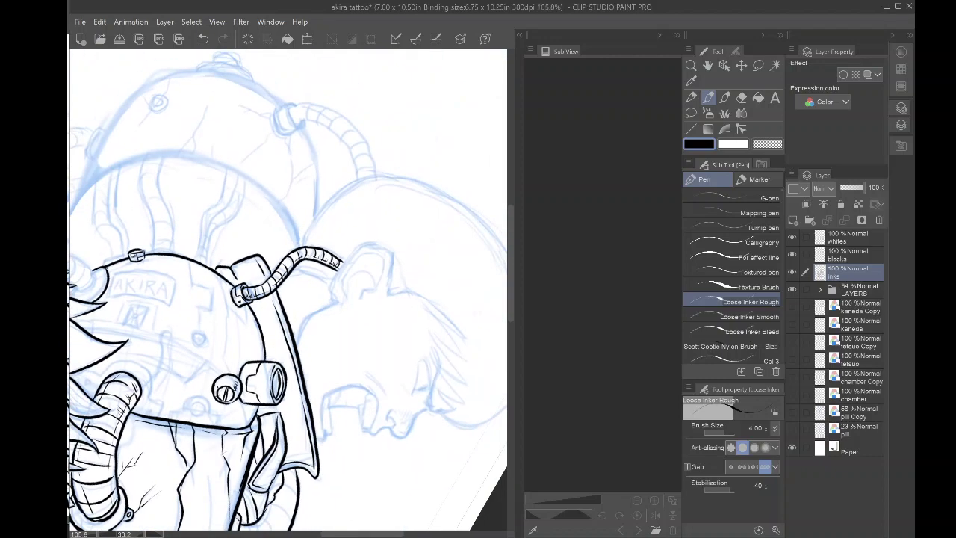
mouse_move(175, 363)
left_mouse_down()
mouse_move(210, 260)
mouse_move(283, 260)
mouse_move(261, 260)
left_mouse_up()
scroll(210, 260, "down", 2)
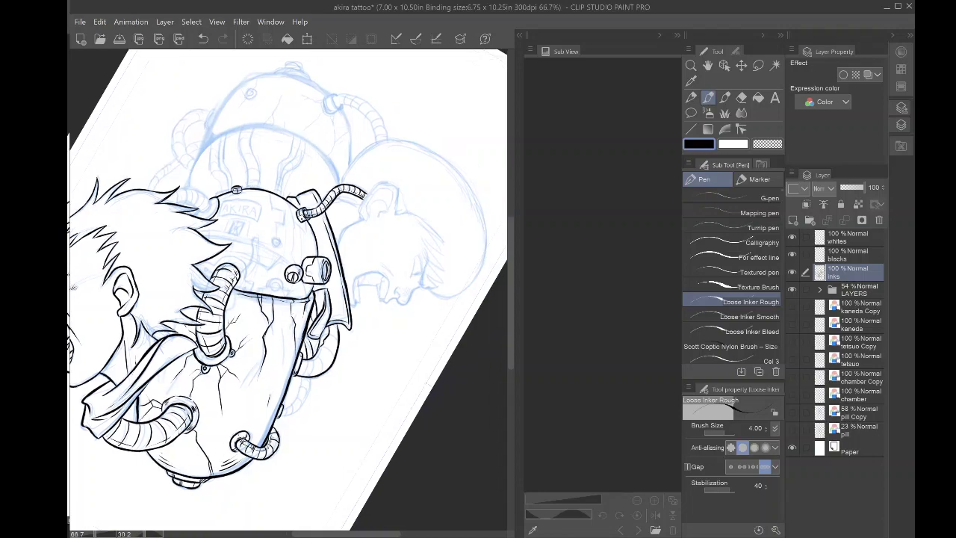
scroll(173, 212, "up", 6)
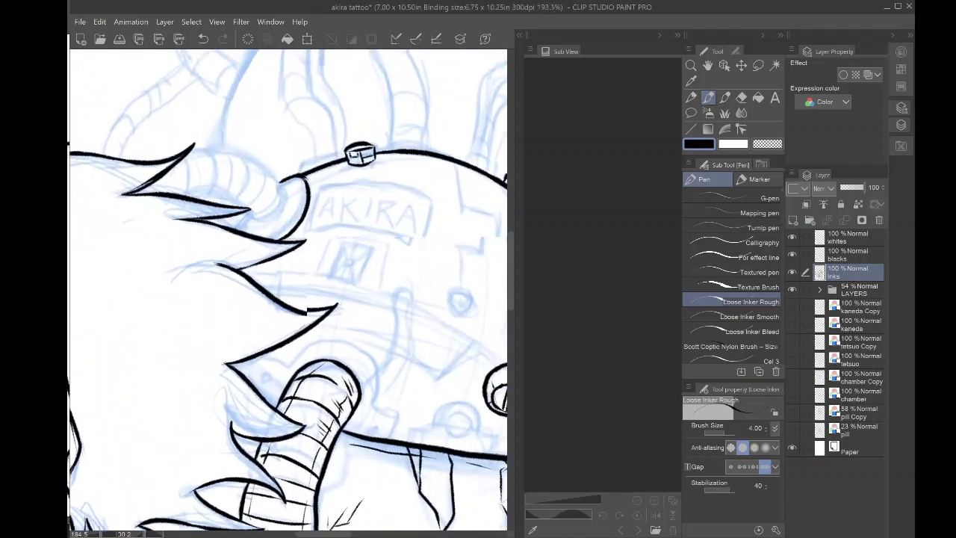
mouse_move(390, 331)
left_mouse_down()
mouse_move(398, 335)
mouse_move(328, 413)
mouse_move(349, 461)
left_mouse_up()
scroll(288, 290, "up", 2)
mouse_move(288, 290)
left_mouse_down()
mouse_move(266, 326)
mouse_move(345, 320)
mouse_move(396, 298)
mouse_move(409, 277)
mouse_move(375, 224)
mouse_move(367, 176)
mouse_move(412, 260)
left_mouse_up()
mouse_move(401, 297)
left_mouse_down()
mouse_move(409, 256)
mouse_move(399, 198)
left_mouse_up()
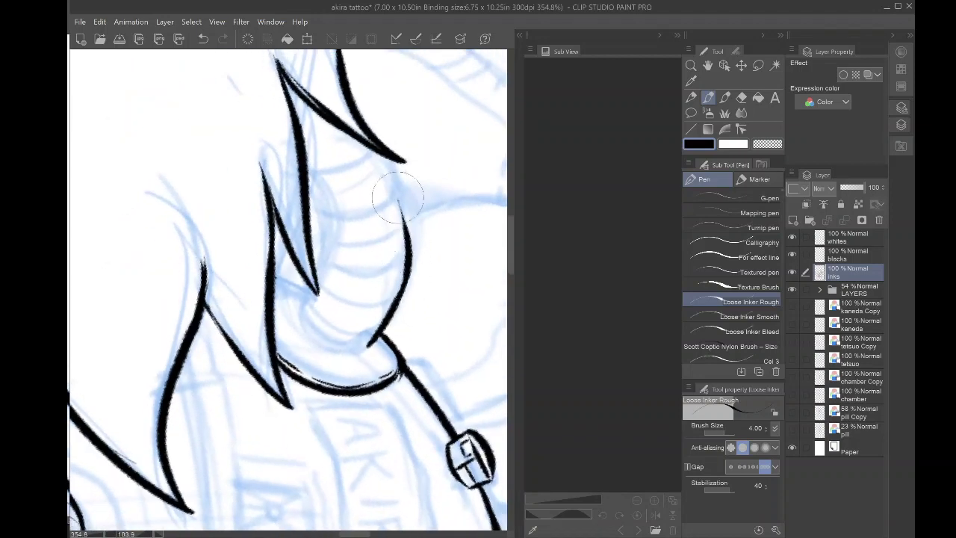
left_click(205, 38)
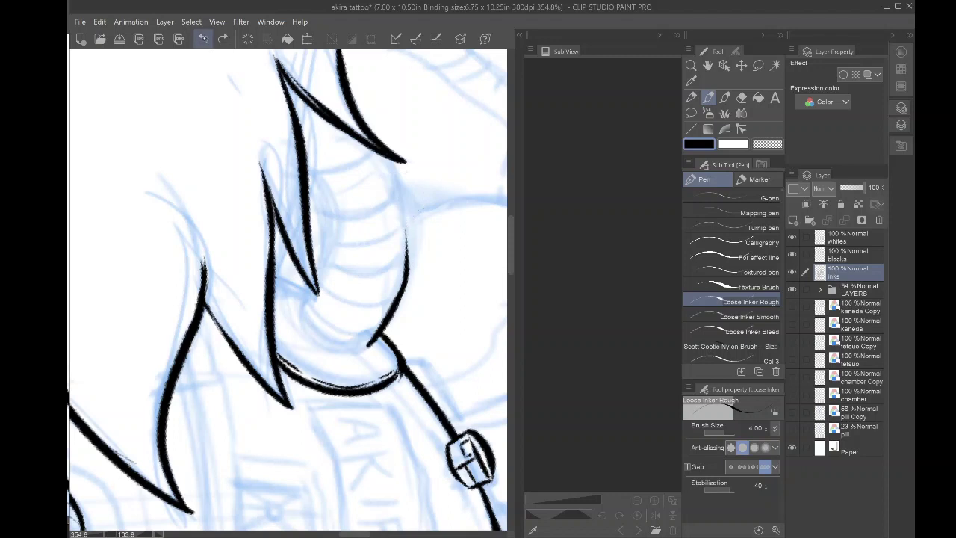
left_click(205, 39)
mouse_move(376, 338)
left_mouse_down()
mouse_move(401, 293)
mouse_move(408, 227)
mouse_move(392, 161)
left_mouse_up()
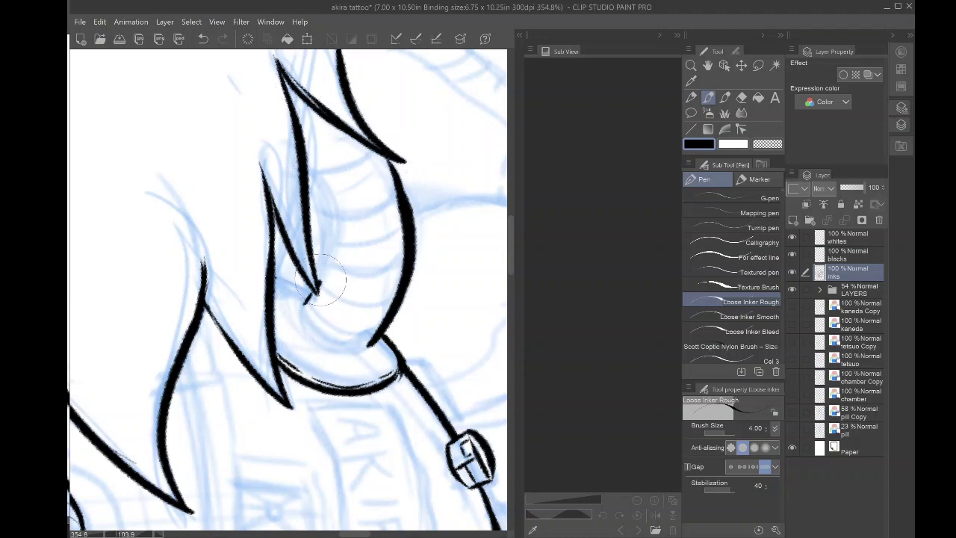
mouse_move(317, 290)
left_mouse_down()
mouse_move(328, 247)
mouse_move(308, 188)
left_mouse_up()
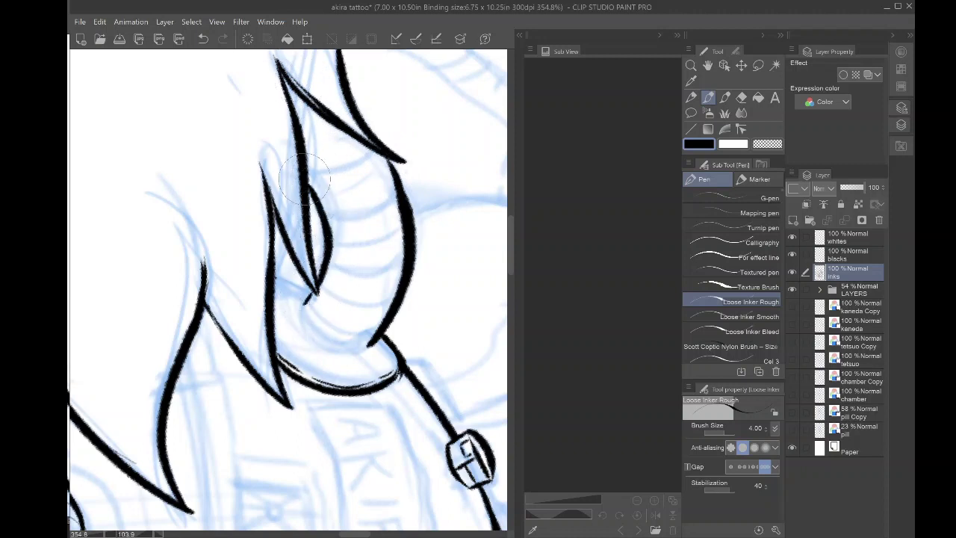
- Ink the large hose's rounded end, the collar ring around it, and the socket rim's far side beside the hair
left_click_drag(305, 179, 213, 208)
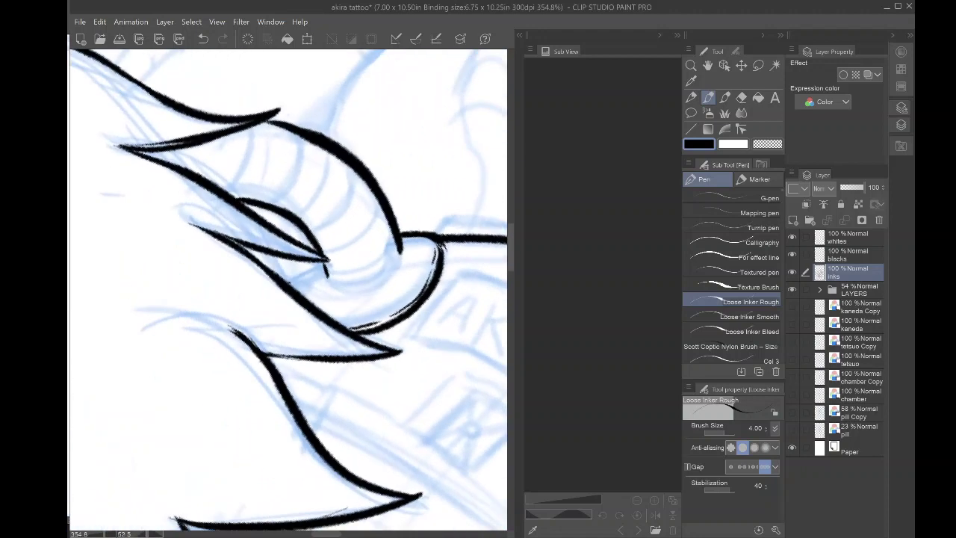
scroll(269, 280, "up", 2)
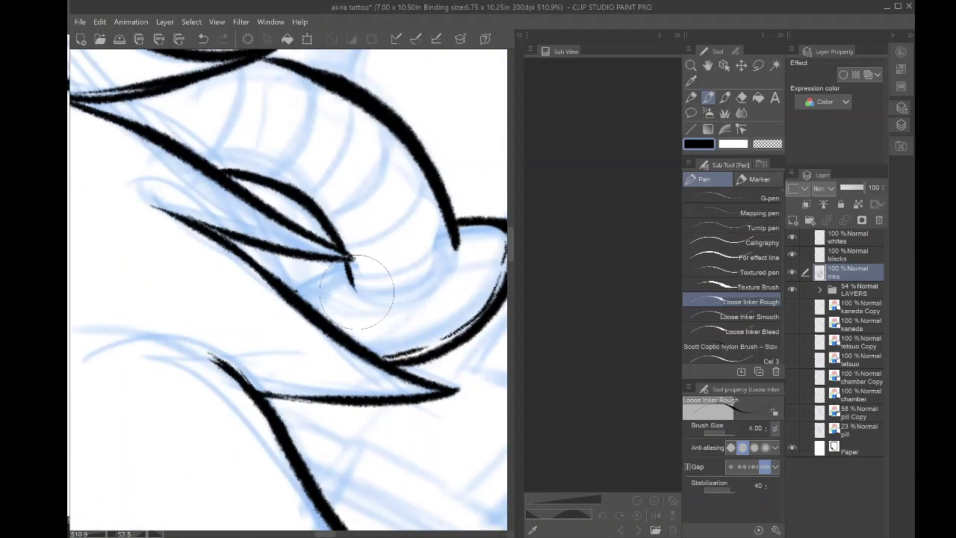
mouse_move(349, 273)
left_mouse_down()
mouse_move(357, 287)
mouse_move(424, 282)
mouse_move(453, 238)
mouse_move(398, 290)
left_mouse_up()
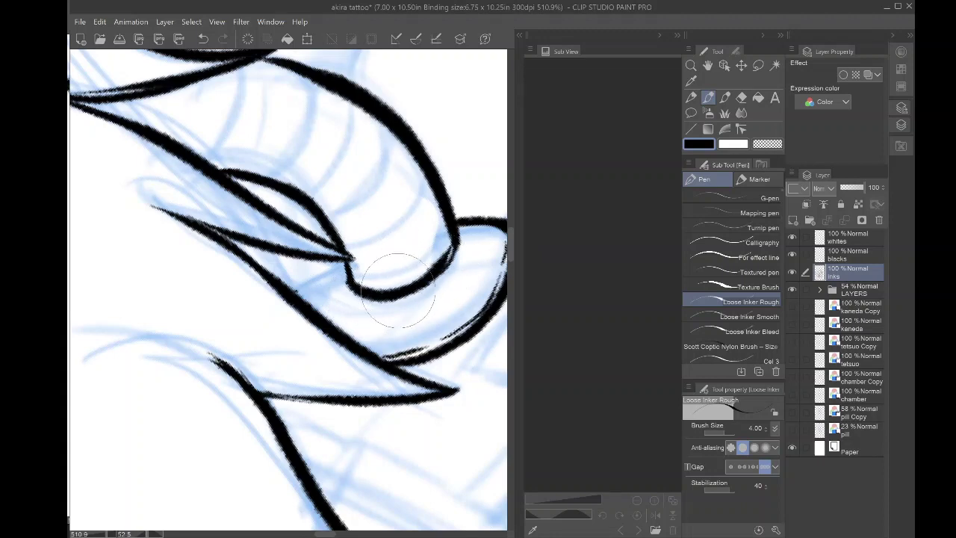
left_click_drag(461, 229, 469, 243)
mouse_move(342, 275)
left_mouse_down()
mouse_move(350, 310)
mouse_move(416, 309)
mouse_move(459, 281)
mouse_move(474, 238)
left_mouse_up()
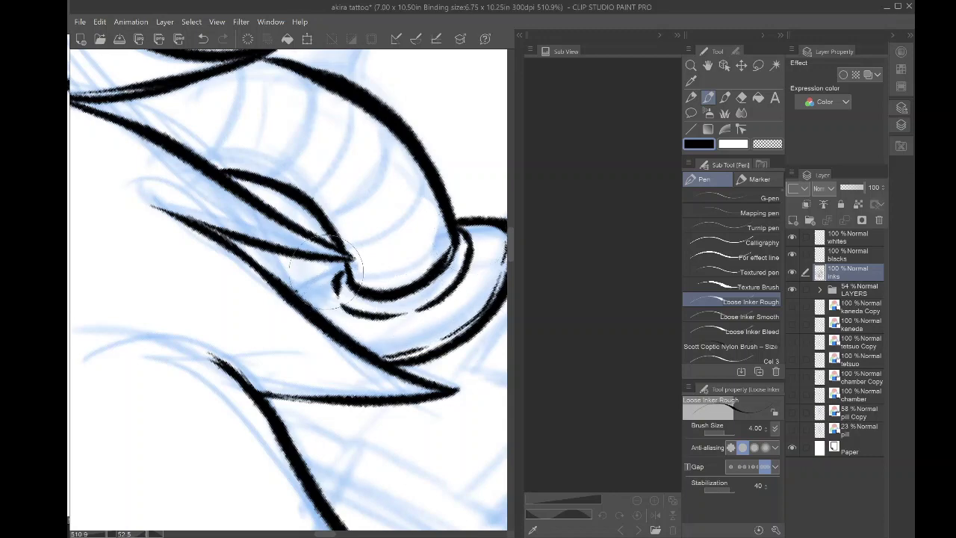
left_click_drag(337, 261, 313, 273)
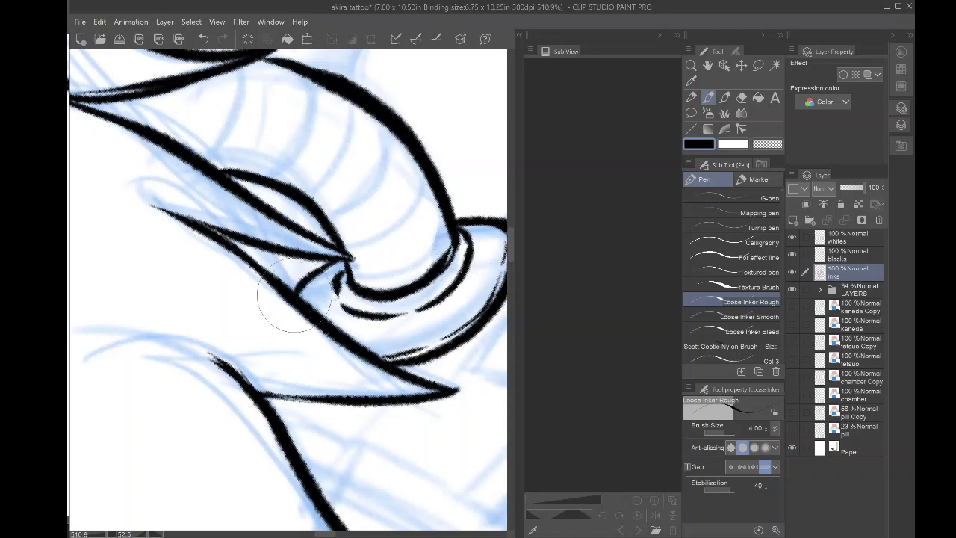
- Add dividing lines and small tab details to the large hose's collar ring and socket rim
scroll(277, 299, "down", 1)
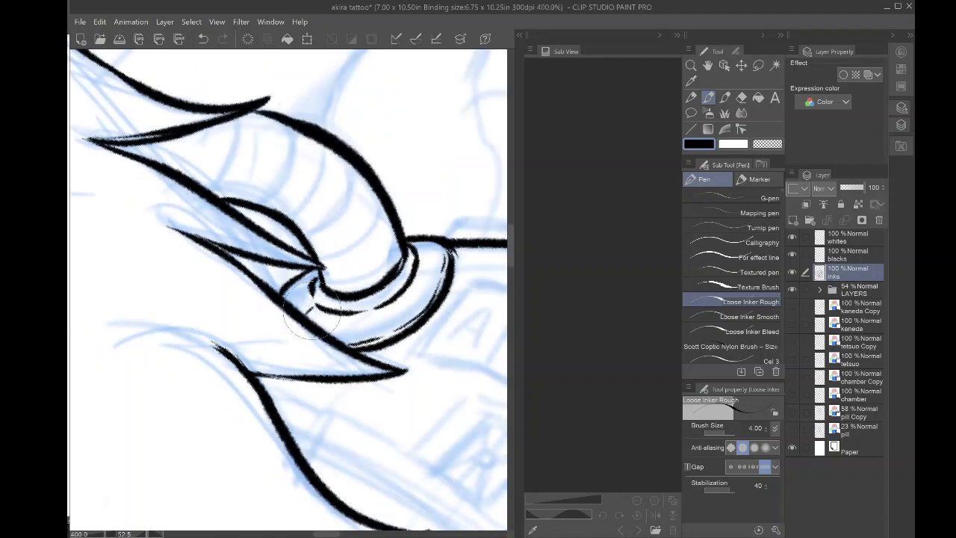
left_click_drag(382, 308, 392, 329)
left_click_drag(446, 255, 415, 258)
left_click_drag(410, 295, 413, 290)
left_click_drag(338, 299, 331, 310)
left_click_drag(399, 277, 403, 287)
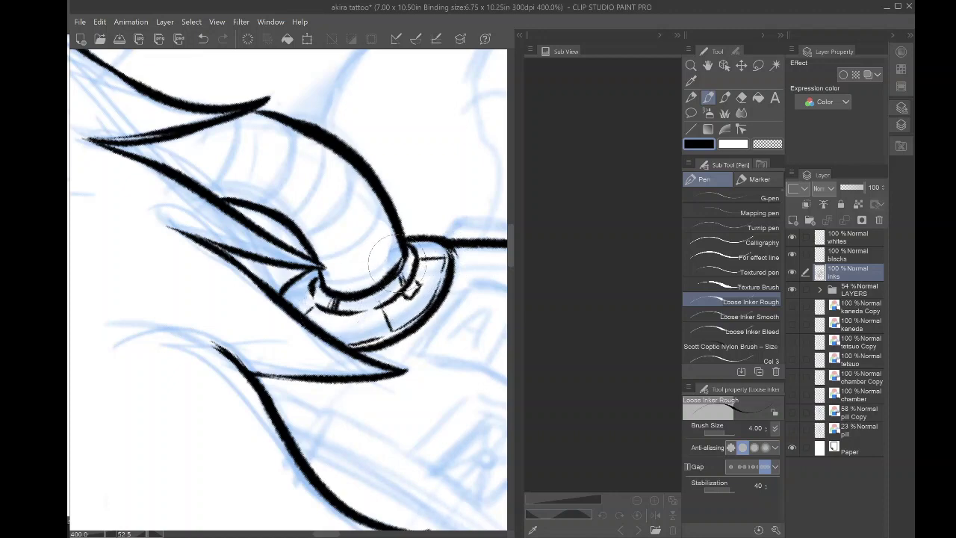
- Ink curved rib lines along the large hose from the socket up to the section visible between the hair spikes
key("ctrl+minus")
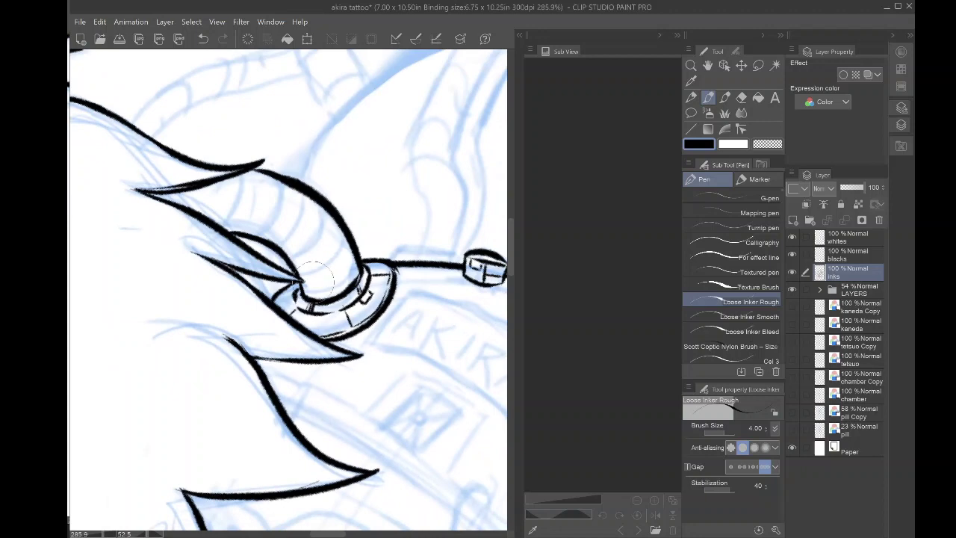
mouse_move(298, 272)
left_mouse_down()
mouse_move(324, 269)
mouse_move(349, 246)
left_mouse_up()
left_click_drag(303, 294, 356, 284)
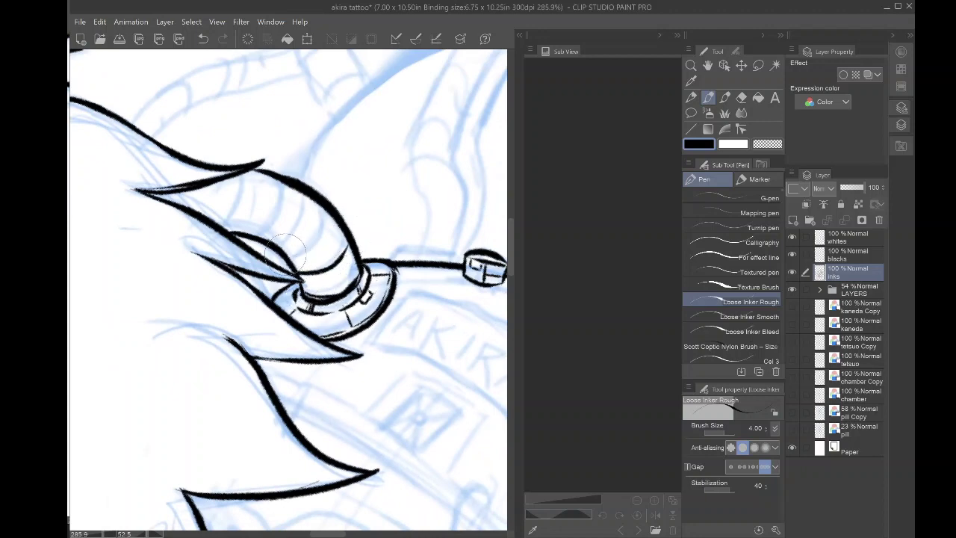
left_click_drag(288, 255, 321, 205)
mouse_move(277, 235)
left_mouse_down()
mouse_move(289, 184)
mouse_move(389, 230)
mouse_move(363, 194)
left_mouse_up()
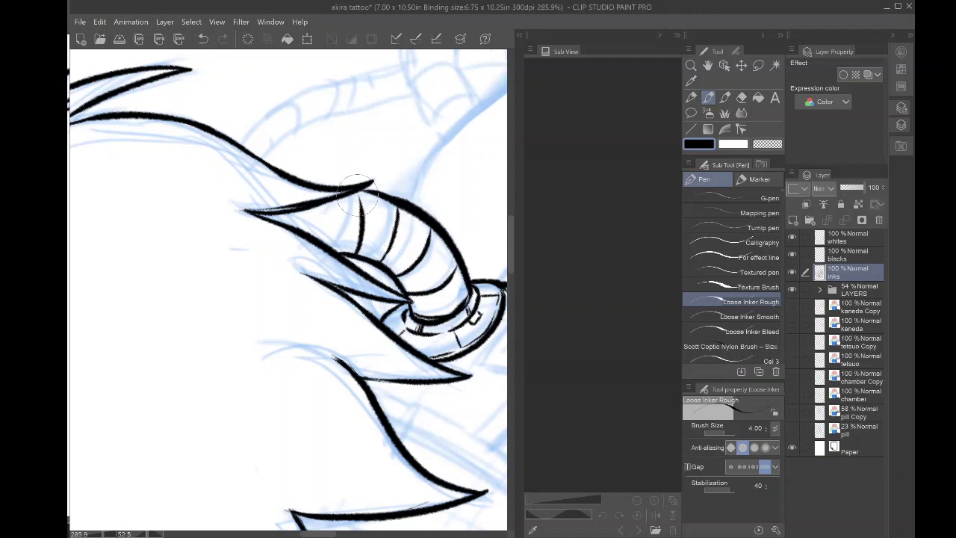
mouse_move(331, 243)
left_mouse_down()
mouse_move(318, 199)
mouse_move(306, 228)
mouse_move(274, 213)
left_mouse_up()
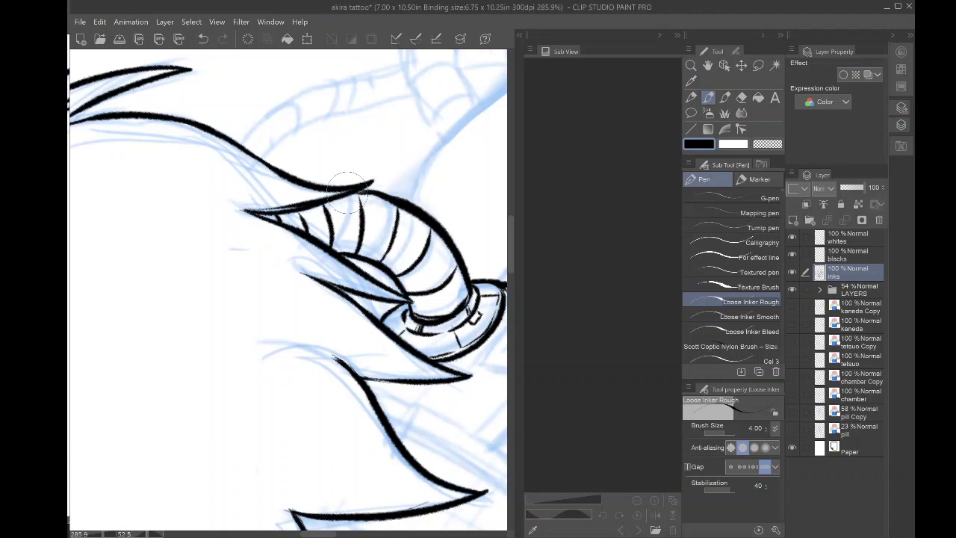
left_click(202, 39)
mouse_move(378, 192)
left_mouse_down()
mouse_move(345, 186)
mouse_move(355, 192)
mouse_move(359, 240)
left_mouse_up()
- Check the inked illustration as a whole and save the file
scroll(258, 273, "down", 5)
left_click_drag(287, 171, 314, 175)
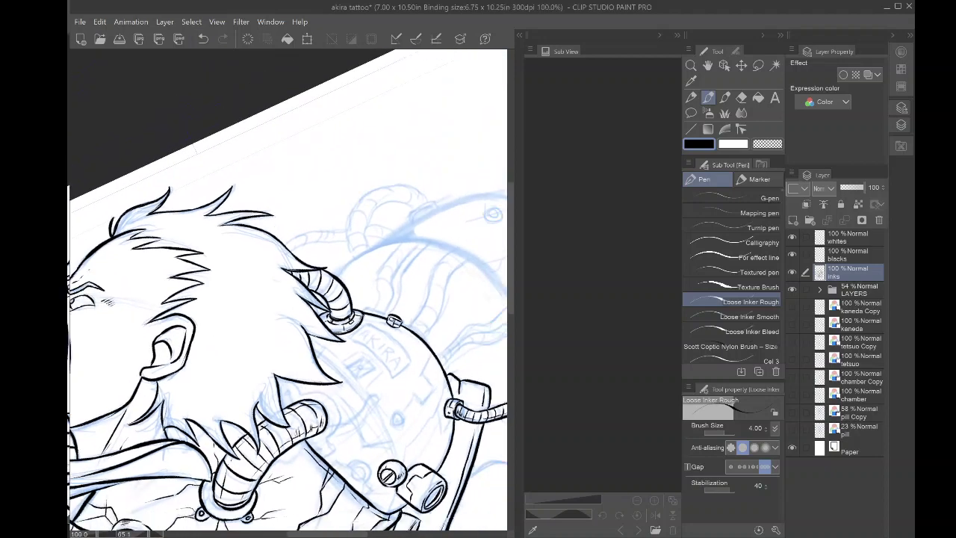
scroll(287, 290, "down", 2)
left_click_drag(299, 322, 287, 263)
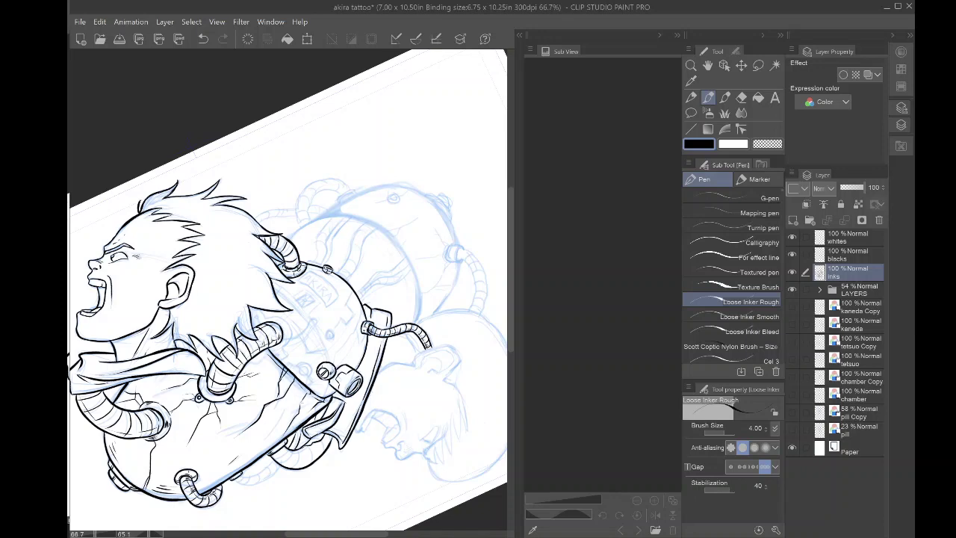
scroll(471, 295, "up", 3)
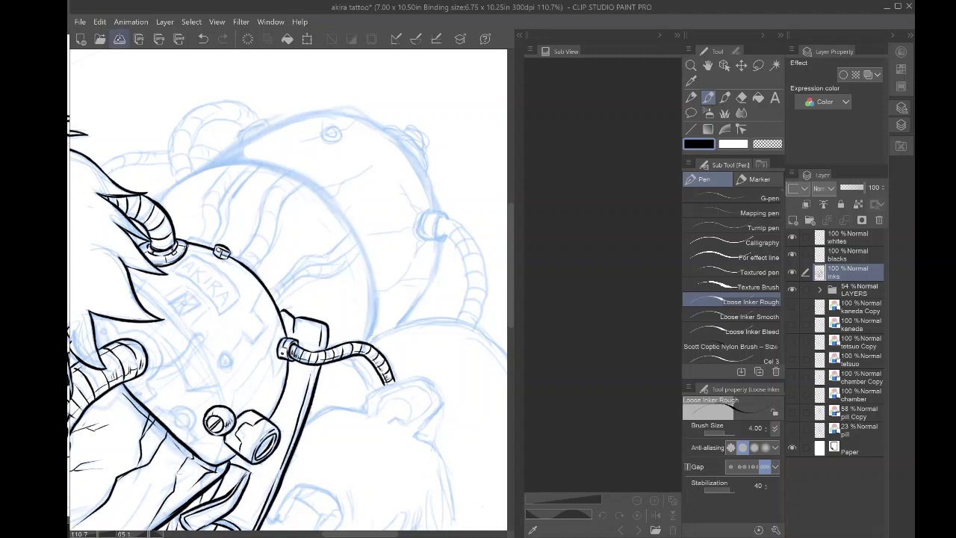
left_click(118, 39)
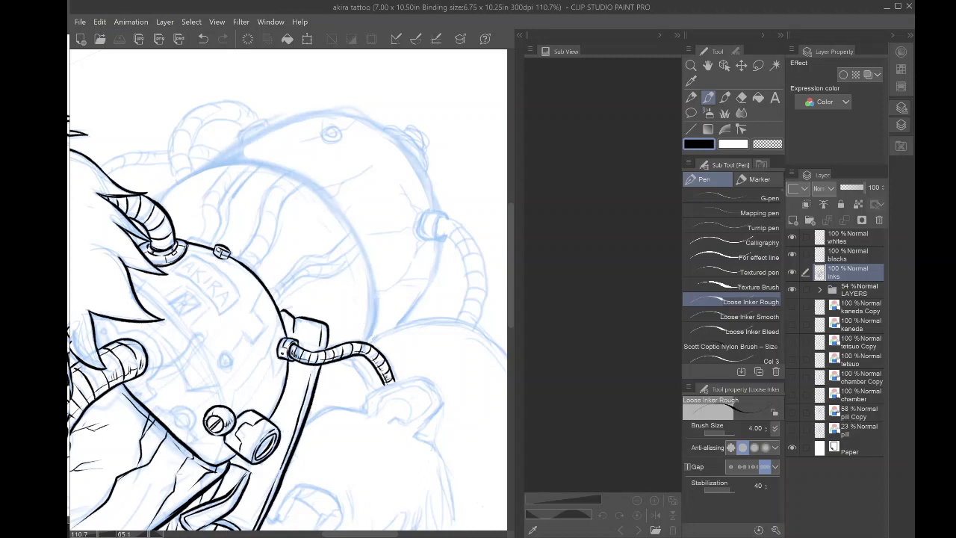
- Ink the outer edge of the middle dome, curving up from the thin ribbed hose at its base
mouse_move(371, 340)
left_mouse_down()
mouse_move(365, 261)
mouse_move(329, 207)
left_mouse_up()
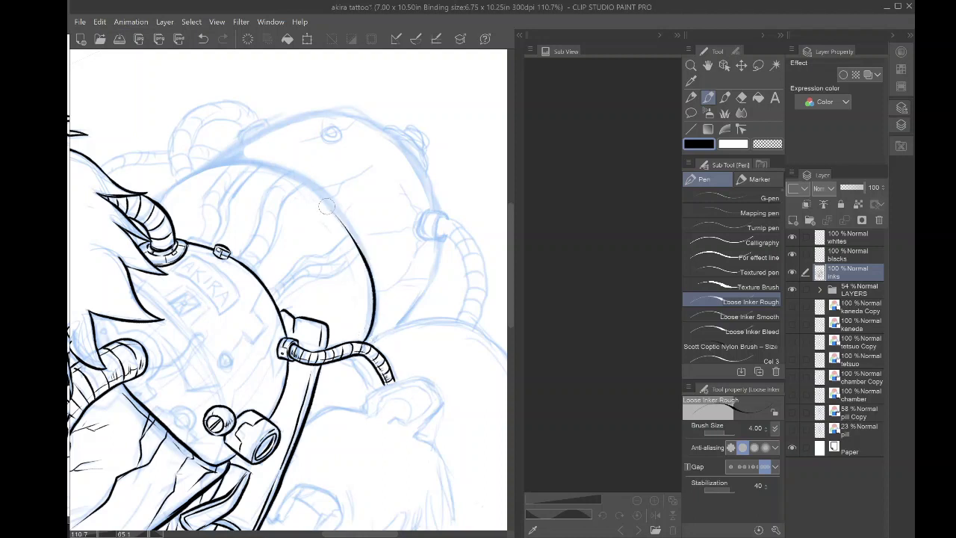
left_click(203, 39)
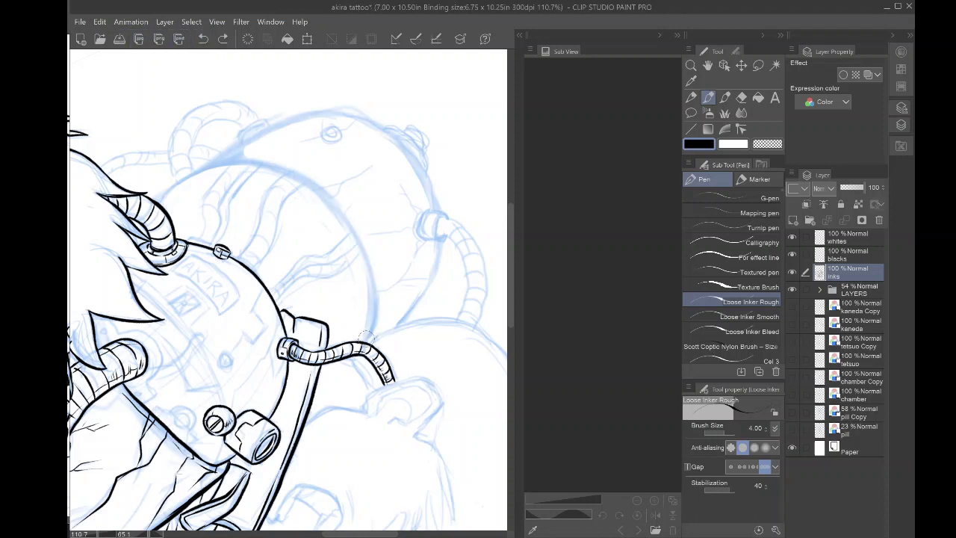
mouse_move(371, 340)
left_mouse_down()
mouse_move(378, 303)
mouse_move(355, 239)
left_mouse_up()
mouse_move(371, 285)
left_mouse_down()
mouse_move(355, 234)
mouse_move(314, 187)
left_mouse_up()
key("asciicircum")
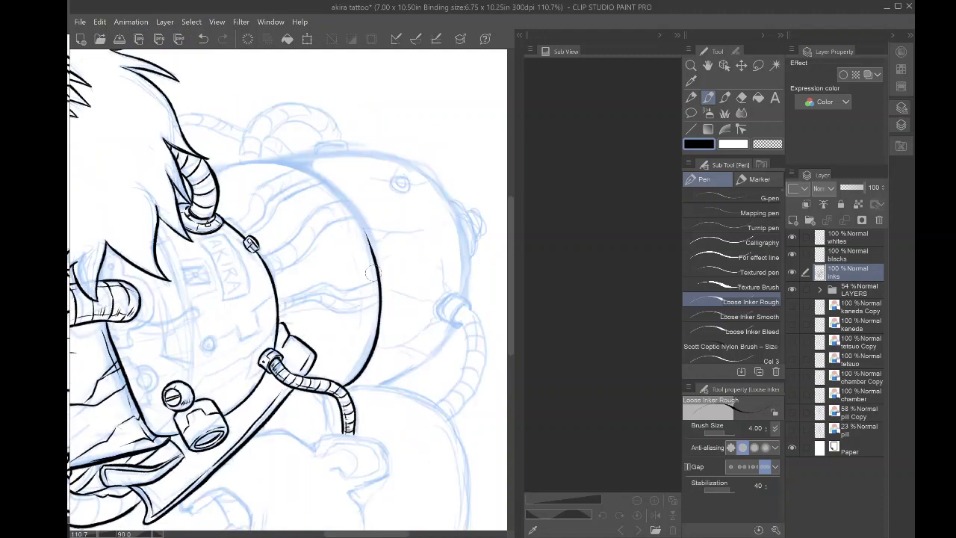
left_click_drag(366, 238, 310, 173)
- Continue the middle dome's outline up to the hose beside the hair, undoing and redrawing the final section for a clean join
key("asciicircum")
key("asciicircum")
key("ctrl+plus")
key("ctrl+plus")
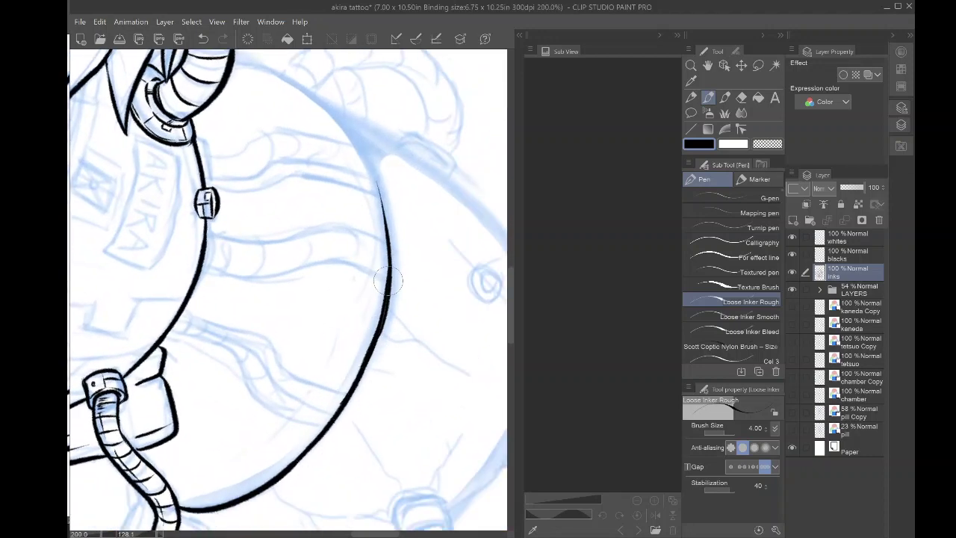
mouse_move(377, 190)
left_mouse_down()
mouse_move(330, 103)
mouse_move(294, 86)
mouse_move(403, 121)
left_mouse_up()
left_click_drag(403, 121, 364, 226)
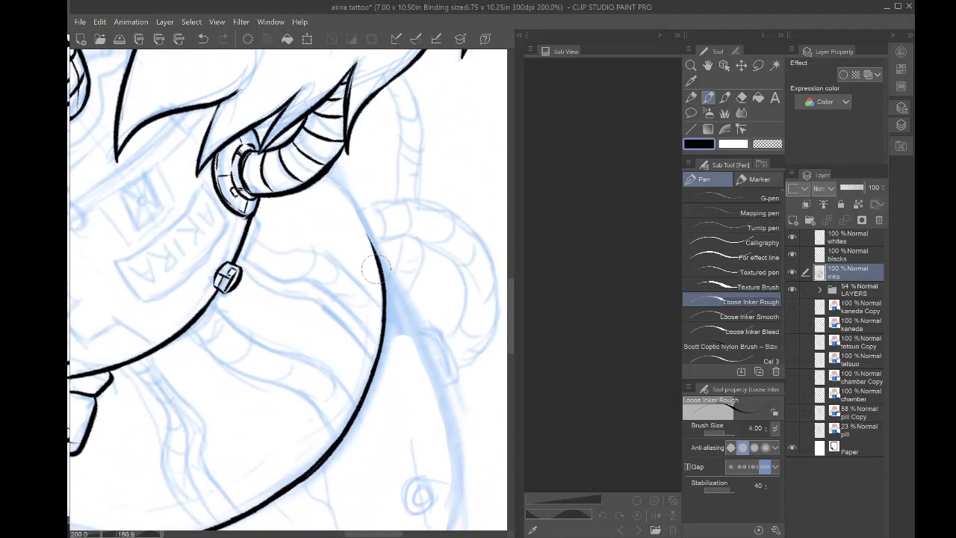
left_click_drag(375, 269, 321, 182)
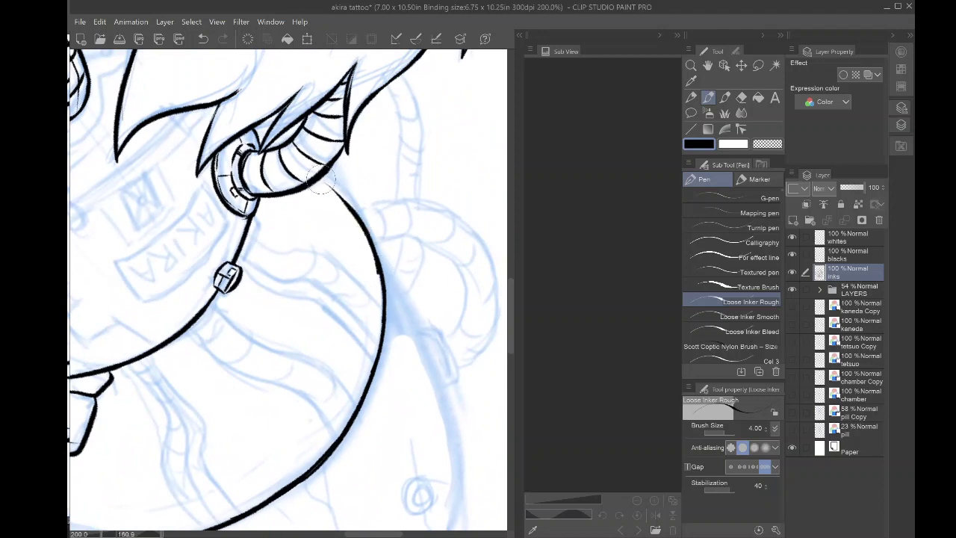
scroll(320, 180, "down", 3)
left_click(203, 38)
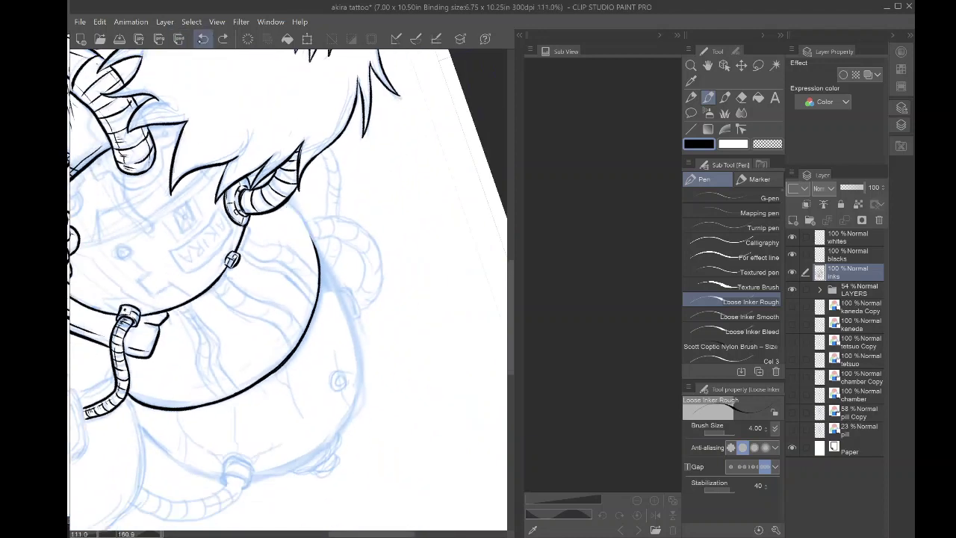
left_click_drag(320, 267, 292, 212)
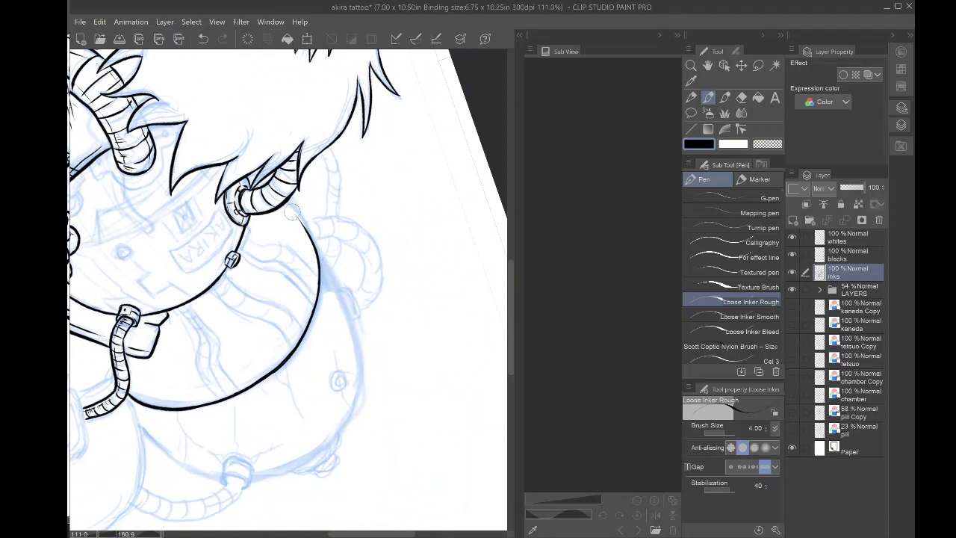
key("ctrl+z")
left_click_drag(317, 249, 284, 204)
- Ink the rear dome's outer contour from the middle dome around to the small hose fitting, and trim the line with the eraser
left_click_drag(320, 241, 358, 338)
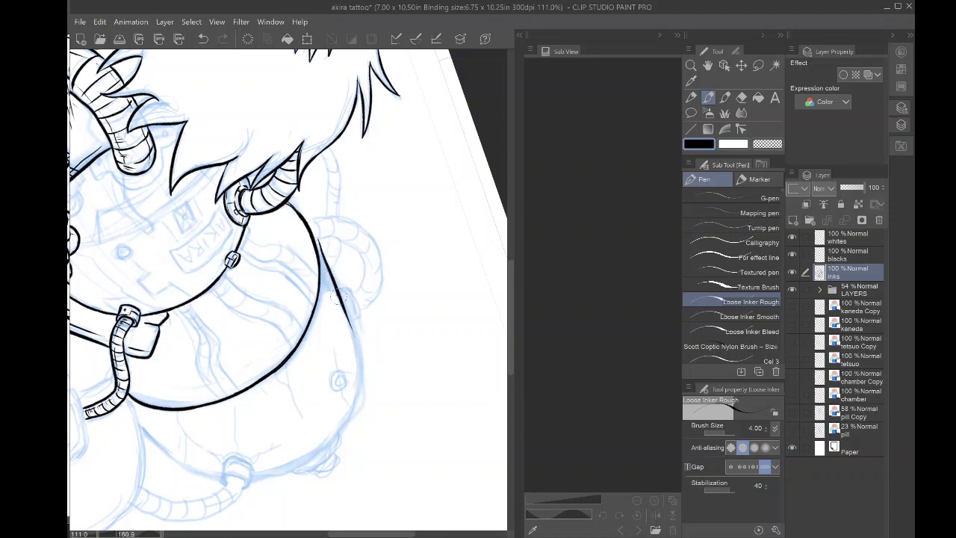
mouse_move(338, 296)
left_mouse_down()
mouse_move(359, 366)
mouse_move(345, 421)
mouse_move(327, 161)
left_mouse_up()
mouse_move(327, 161)
left_mouse_down()
mouse_move(288, 155)
mouse_move(215, 177)
mouse_move(353, 160)
mouse_move(353, 268)
mouse_move(372, 157)
left_mouse_up()
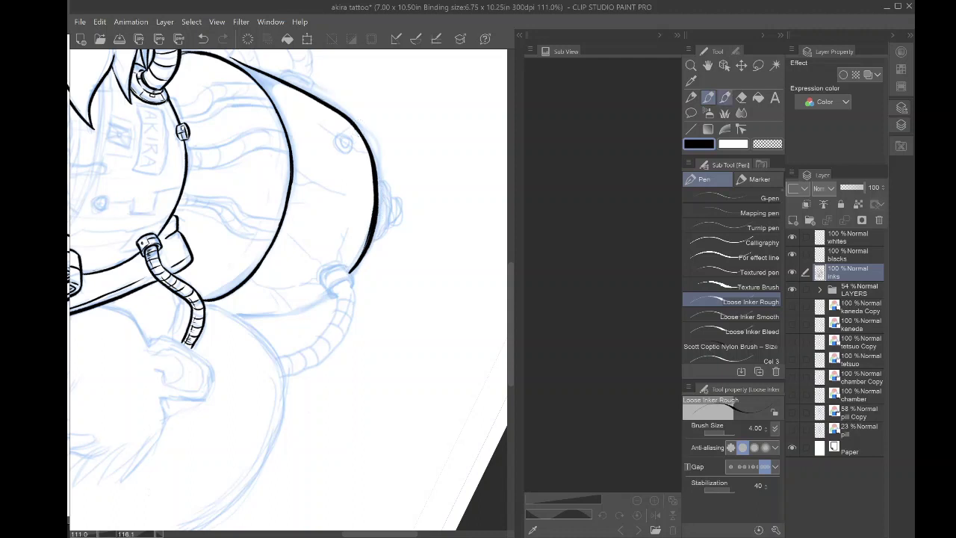
key("e")
left_click_drag(360, 246, 360, 235)
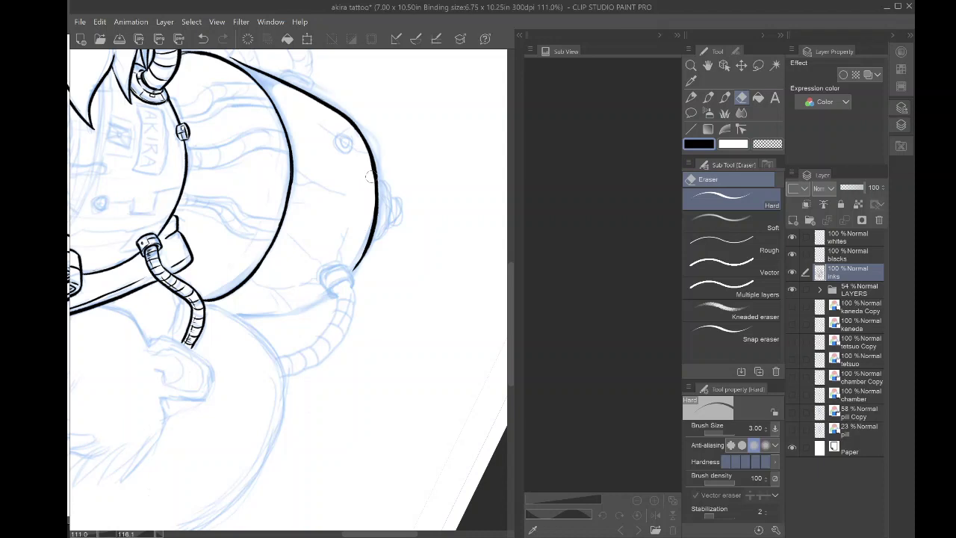
key("p")
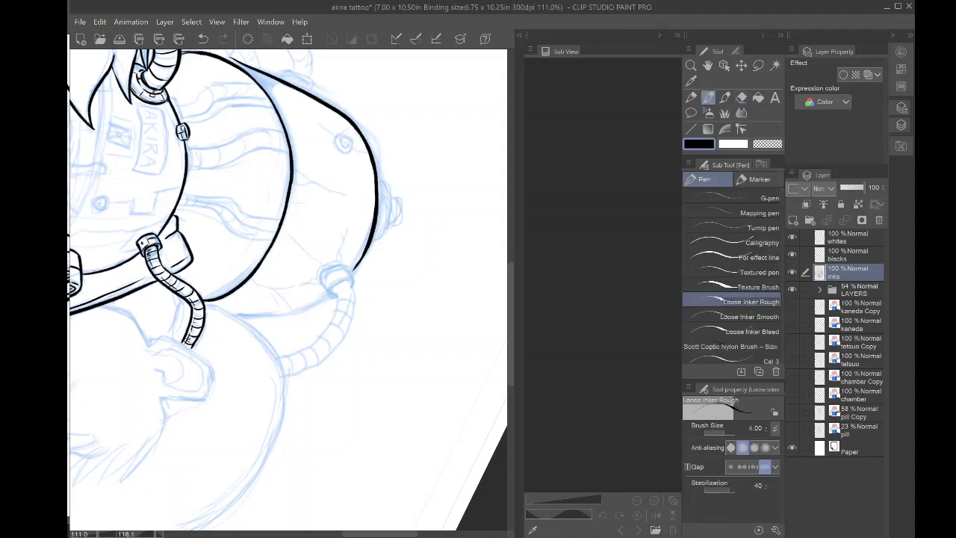
- Ink the rear dome's remaining edge below the small hose fitting and smooth its thickened inner side with the eraser
scroll(274, 272, "up", 4)
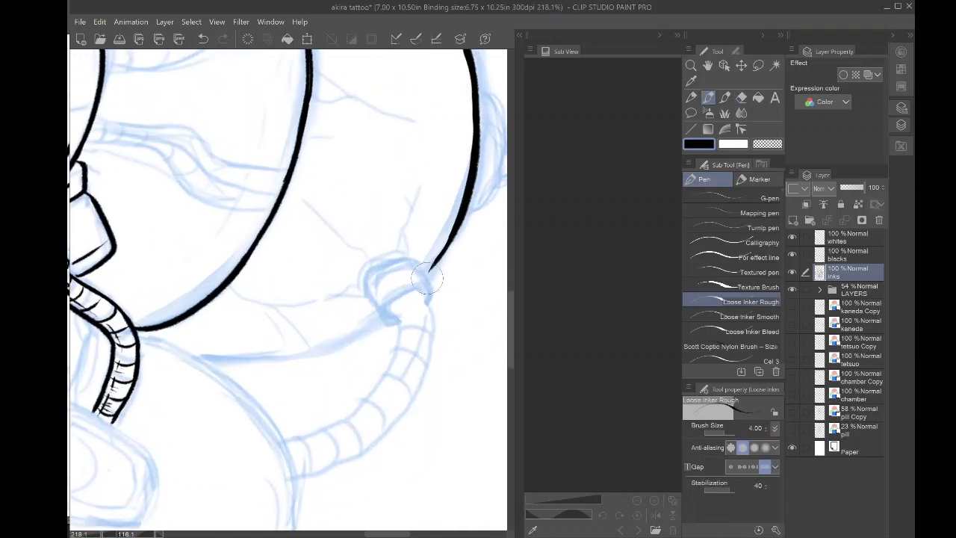
mouse_move(426, 282)
left_mouse_down()
mouse_move(461, 195)
mouse_move(243, 100)
mouse_move(190, 122)
mouse_move(144, 82)
left_mouse_up()
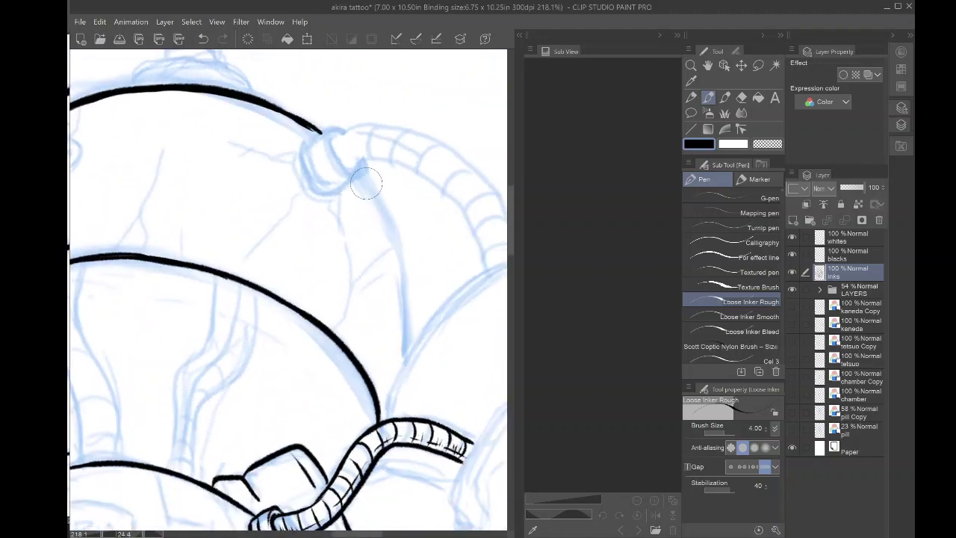
mouse_move(363, 174)
left_mouse_down()
mouse_move(393, 228)
mouse_move(398, 323)
left_mouse_up()
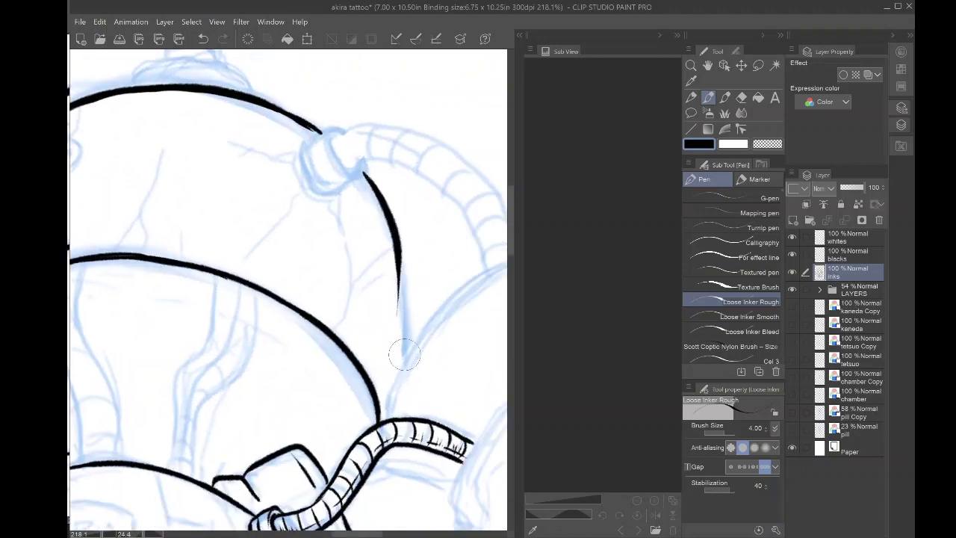
mouse_move(406, 364)
left_mouse_down()
mouse_move(403, 267)
mouse_move(363, 173)
left_mouse_up()
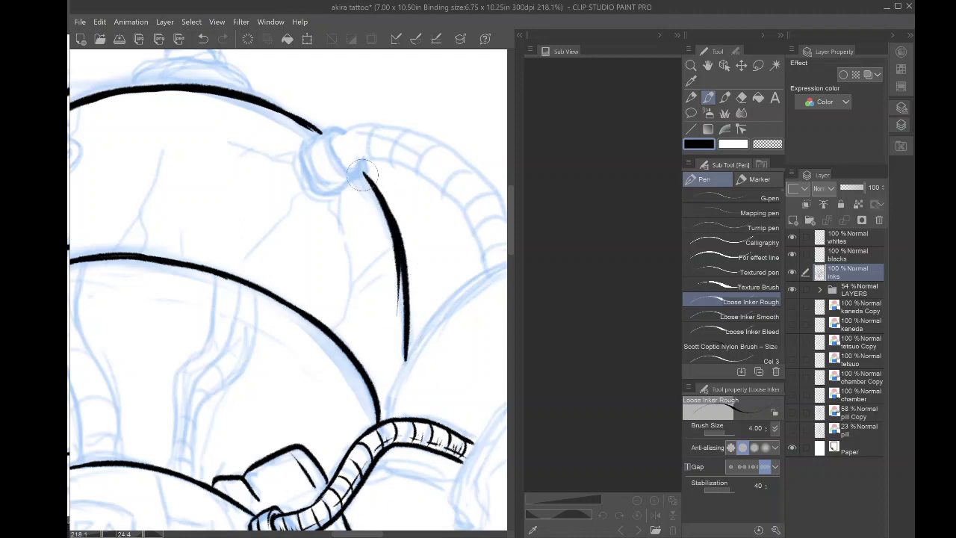
key("e")
left_click_drag(380, 231, 393, 287)
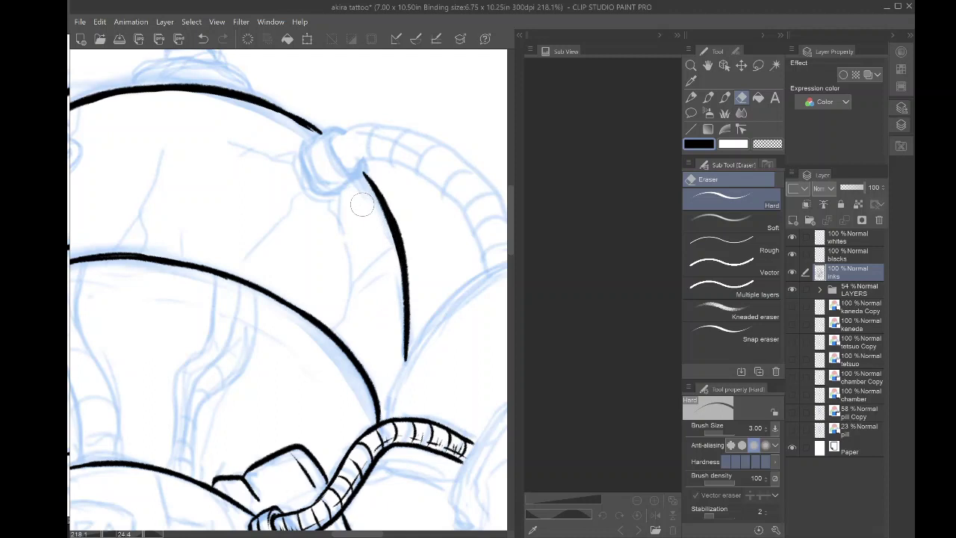
left_click_drag(363, 204, 379, 255)
key("p")
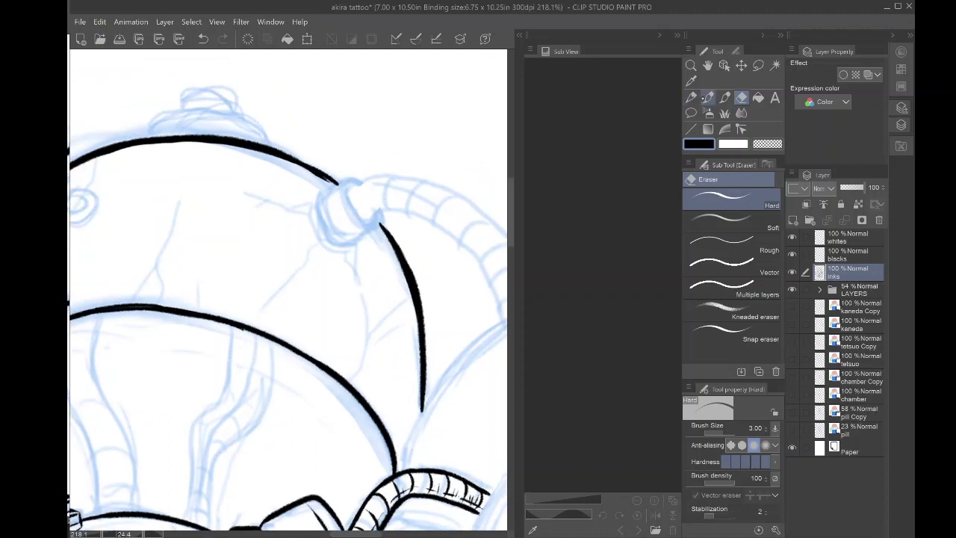
- Ink the hose fitting on the rear dome's edge, with its inner opening, panel lines and a small dot
scroll(275, 208, "up", 2)
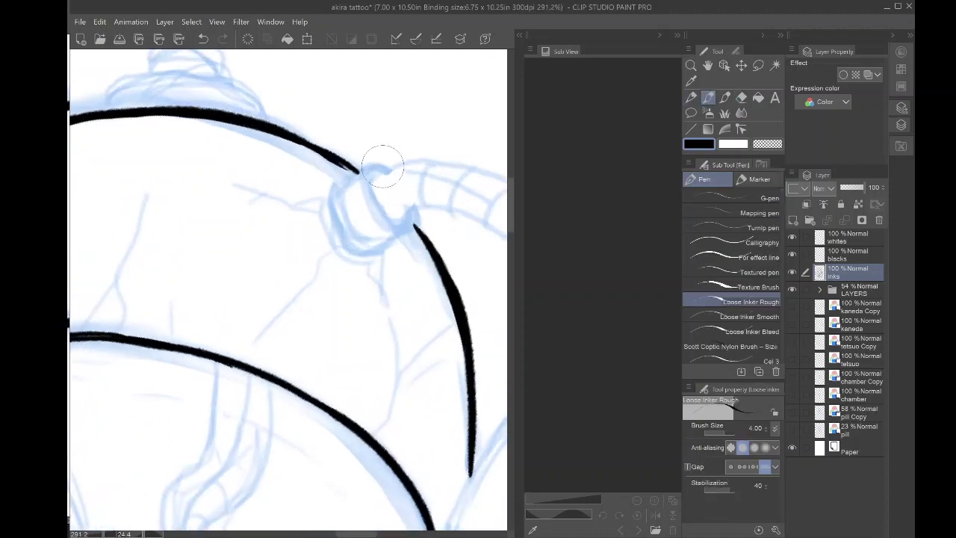
mouse_move(385, 168)
left_mouse_down()
mouse_move(368, 163)
mouse_move(344, 182)
mouse_move(329, 218)
mouse_move(367, 250)
mouse_move(416, 219)
mouse_move(385, 250)
left_mouse_up()
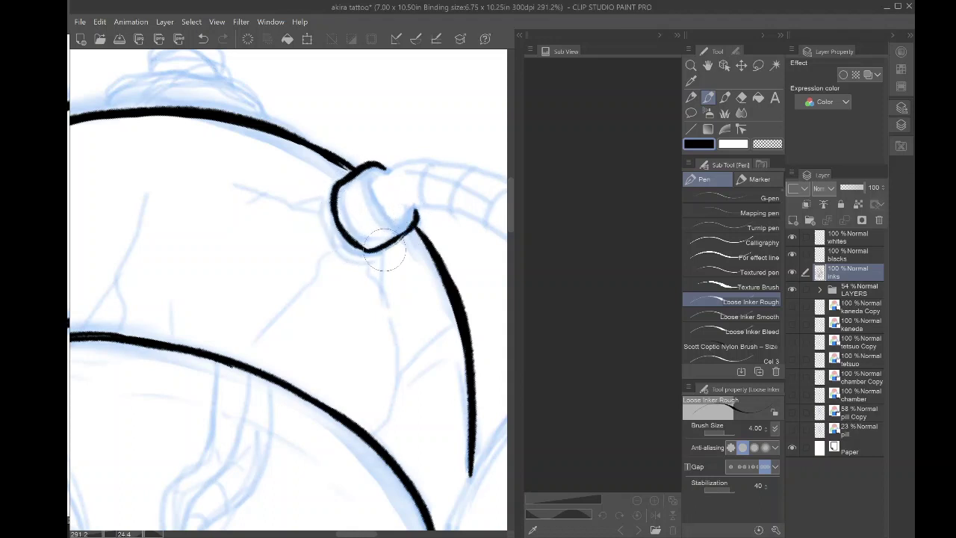
mouse_move(386, 171)
left_mouse_down()
mouse_move(373, 188)
mouse_move(378, 208)
mouse_move(413, 215)
left_mouse_up()
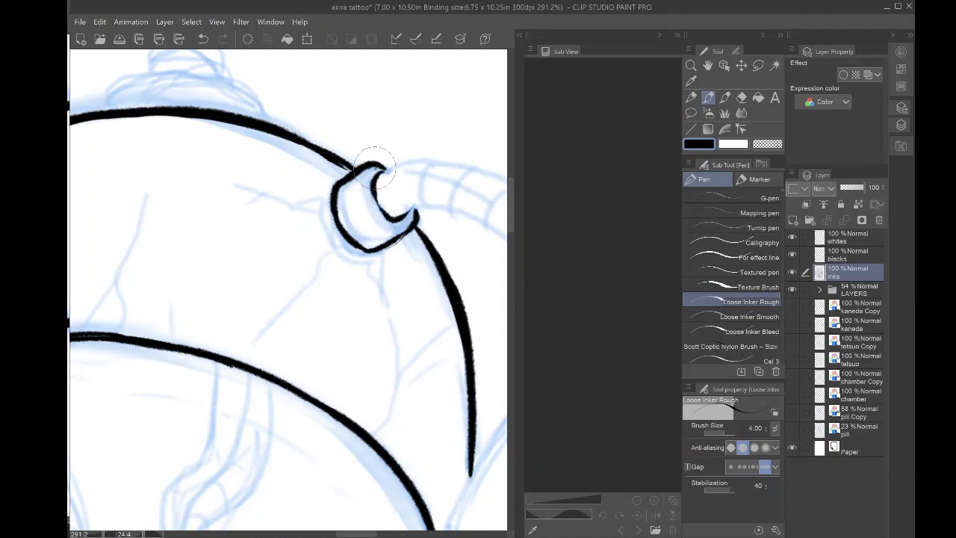
mouse_move(382, 171)
left_mouse_down()
mouse_move(372, 215)
mouse_move(370, 204)
mouse_move(395, 227)
mouse_move(373, 198)
mouse_move(340, 226)
mouse_move(356, 211)
mouse_move(346, 179)
mouse_move(378, 235)
left_mouse_up()
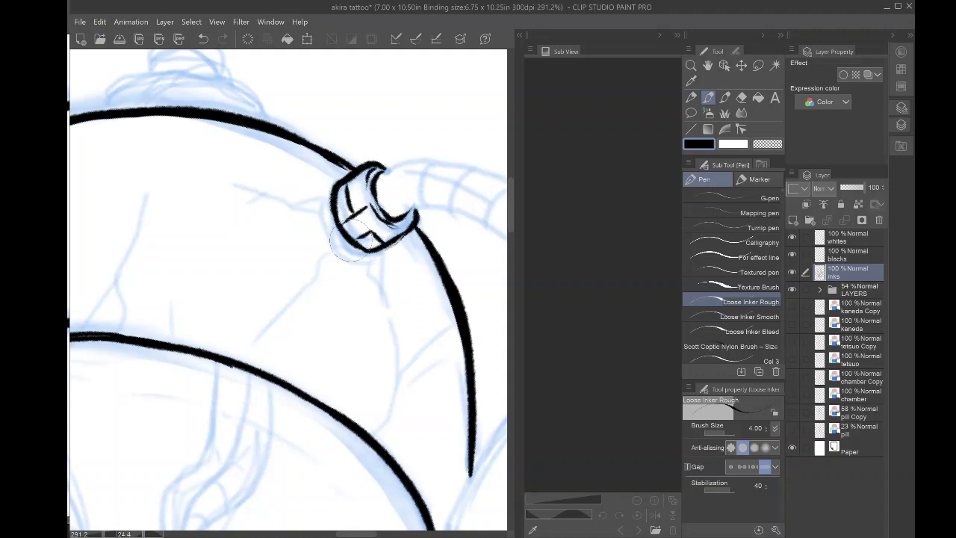
left_click(360, 200)
- Ink both curved sides of the hose running from the rear dome's fitting down to the sketched rounded form
mouse_move(407, 216)
left_mouse_down()
mouse_move(421, 210)
mouse_move(306, 174)
mouse_move(306, 219)
left_mouse_up()
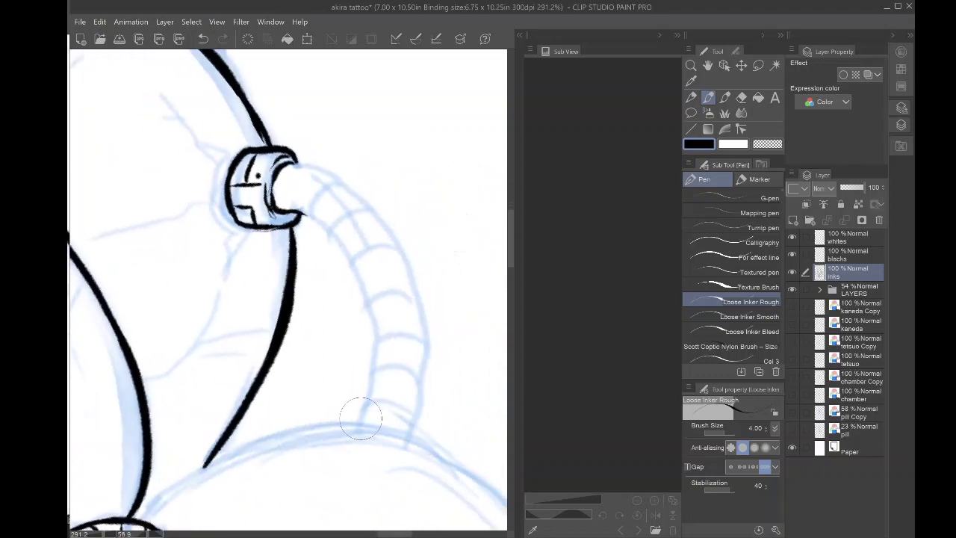
mouse_move(358, 422)
left_mouse_down()
mouse_move(372, 320)
mouse_move(357, 272)
left_mouse_up()
mouse_move(290, 214)
left_mouse_down()
mouse_move(325, 230)
mouse_move(359, 275)
left_mouse_up()
mouse_move(407, 432)
left_mouse_down()
mouse_move(423, 322)
mouse_move(413, 278)
left_mouse_up()
mouse_move(295, 166)
left_mouse_down()
mouse_move(361, 196)
mouse_move(398, 241)
left_mouse_up()
mouse_move(426, 340)
left_mouse_down()
mouse_move(416, 276)
mouse_move(374, 216)
left_mouse_up()
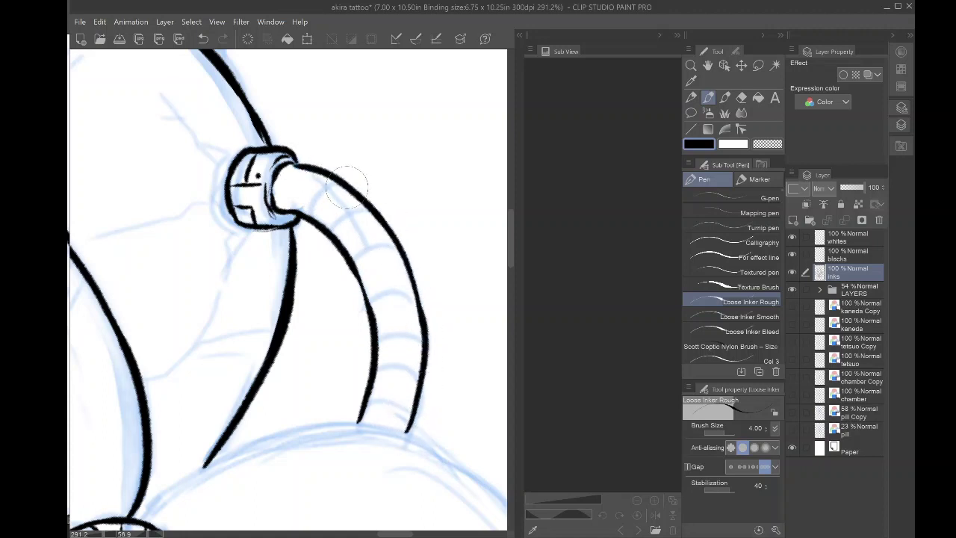
- Add curved rib lines along the rear dome's hose, from the fitting to its lower end
left_click_drag(306, 168, 285, 207)
mouse_move(336, 182)
left_mouse_down()
mouse_move(311, 214)
mouse_move(354, 209)
mouse_move(334, 236)
mouse_move(370, 282)
left_mouse_up()
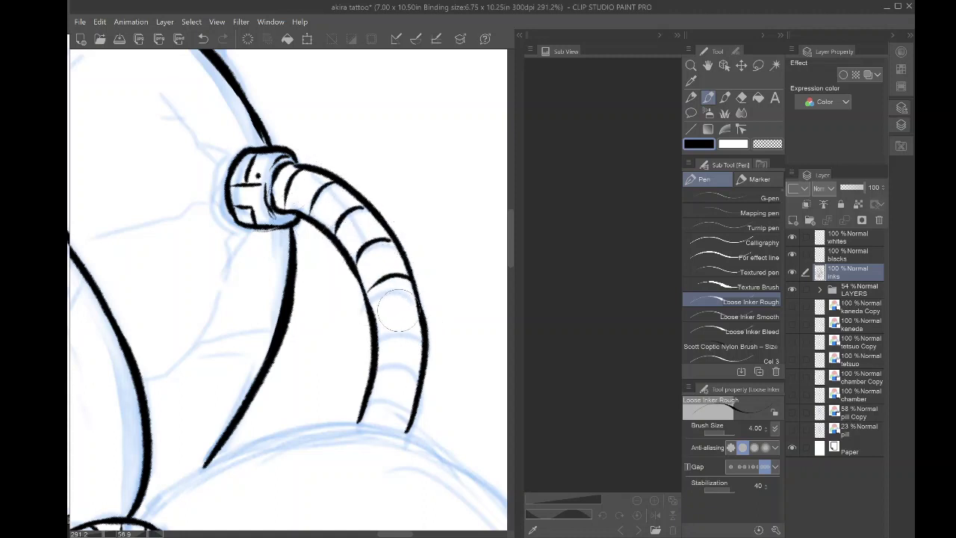
mouse_move(415, 310)
left_mouse_down()
mouse_move(378, 320)
mouse_move(372, 394)
left_mouse_up()
mouse_move(407, 420)
left_mouse_down()
mouse_move(357, 423)
mouse_move(502, 391)
mouse_move(483, 473)
left_mouse_up()
- Ink the stepped knob protruding from the rear dome's edge above the hose fitting, adding short shading lines to both tiers
key("ctrl+minus")
key("ctrl+minus")
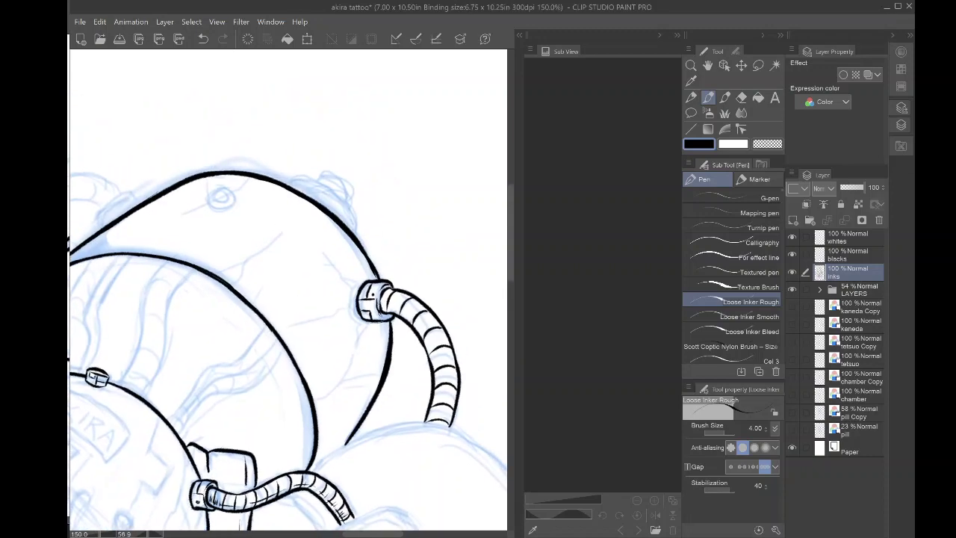
scroll(402, 403, "up", 5)
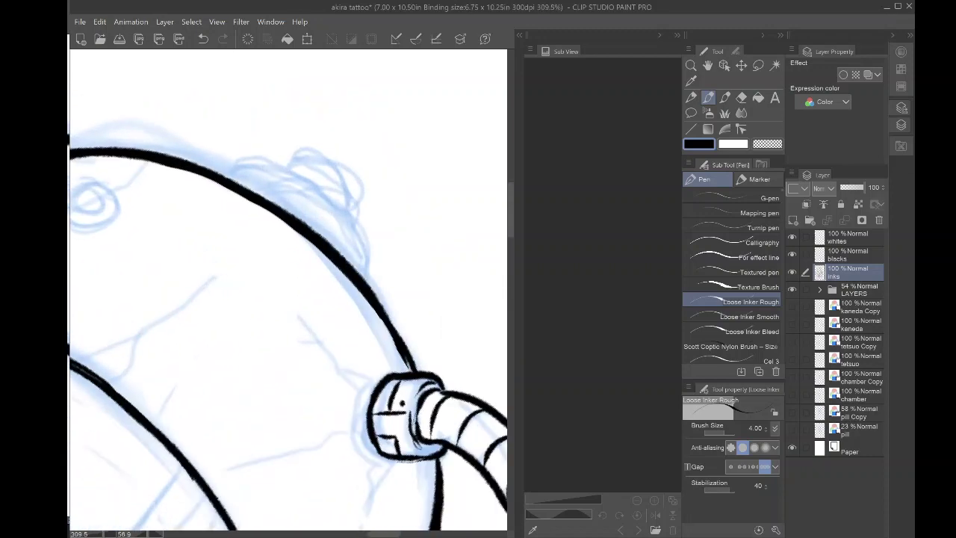
left_click_drag(404, 415, 327, 475)
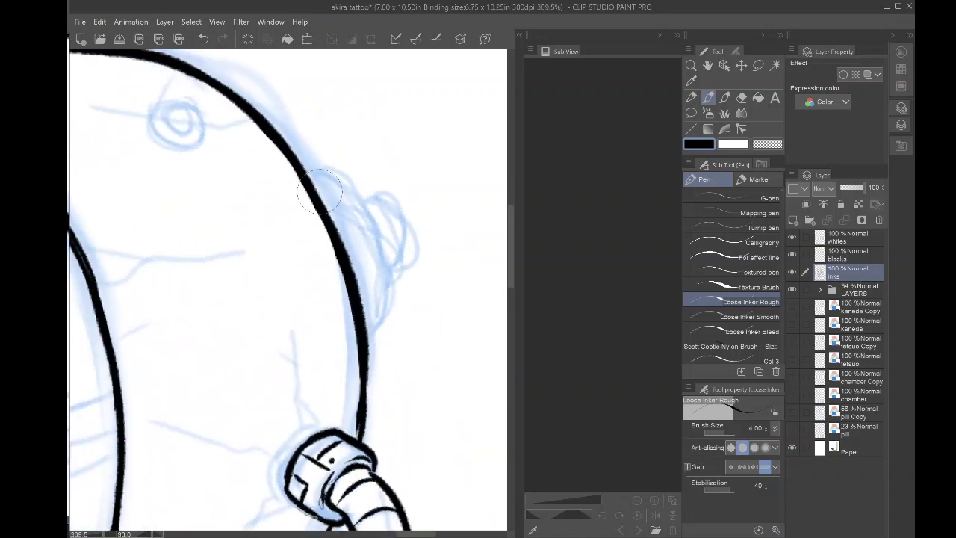
mouse_move(312, 181)
left_mouse_down()
mouse_move(354, 216)
mouse_move(370, 261)
mouse_move(368, 327)
left_mouse_up()
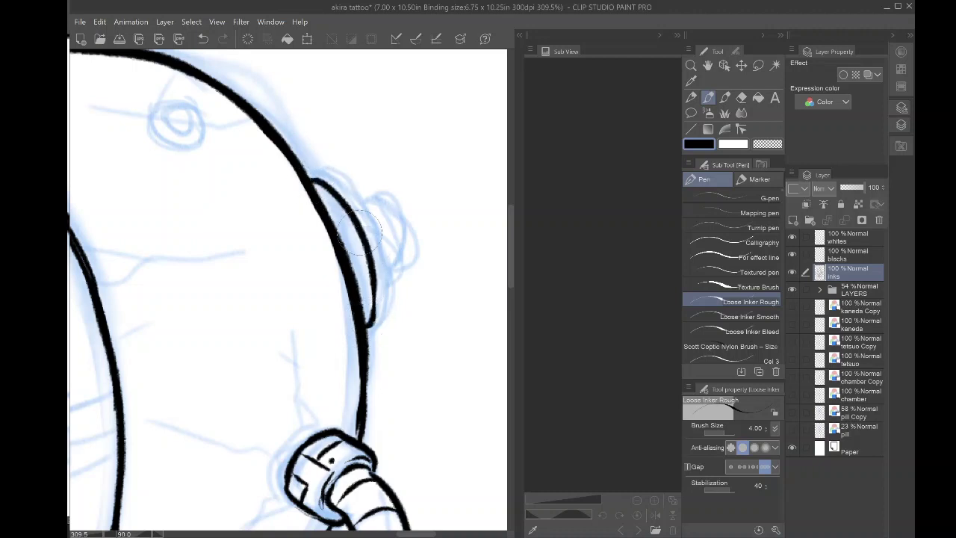
mouse_move(348, 198)
left_mouse_down()
mouse_move(373, 210)
mouse_move(389, 243)
mouse_move(384, 275)
mouse_move(369, 281)
mouse_move(368, 305)
mouse_move(372, 298)
mouse_move(360, 309)
mouse_move(369, 314)
mouse_move(358, 311)
mouse_move(317, 197)
left_mouse_up()
left_click_drag(387, 245, 371, 252)
mouse_move(385, 239)
left_mouse_down()
mouse_move(350, 225)
mouse_move(349, 244)
mouse_move(331, 214)
mouse_move(377, 235)
mouse_move(376, 262)
mouse_move(369, 221)
mouse_move(386, 250)
left_mouse_up()
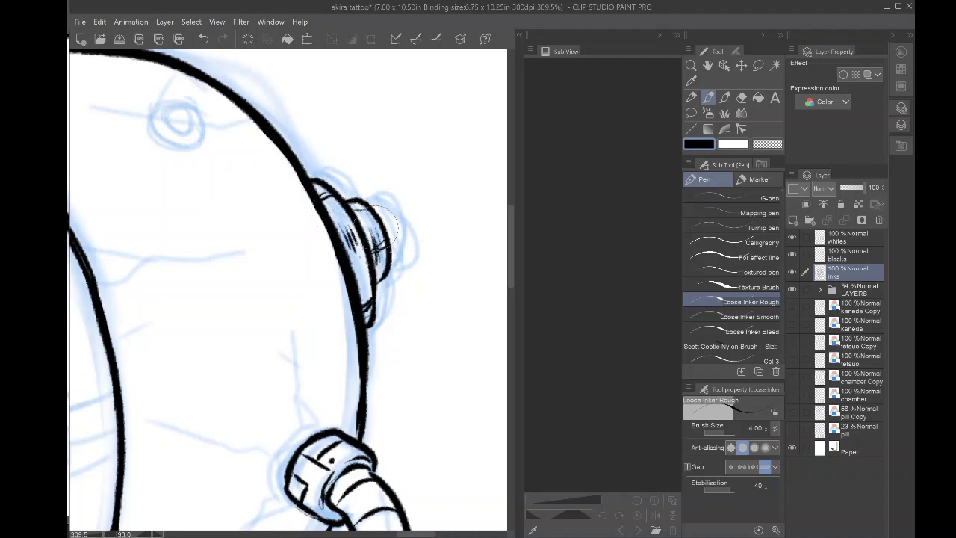
- Ink the round bolt on the rear dome's surface as two concentric circles with small inner detail lines
scroll(382, 225, "down", 8)
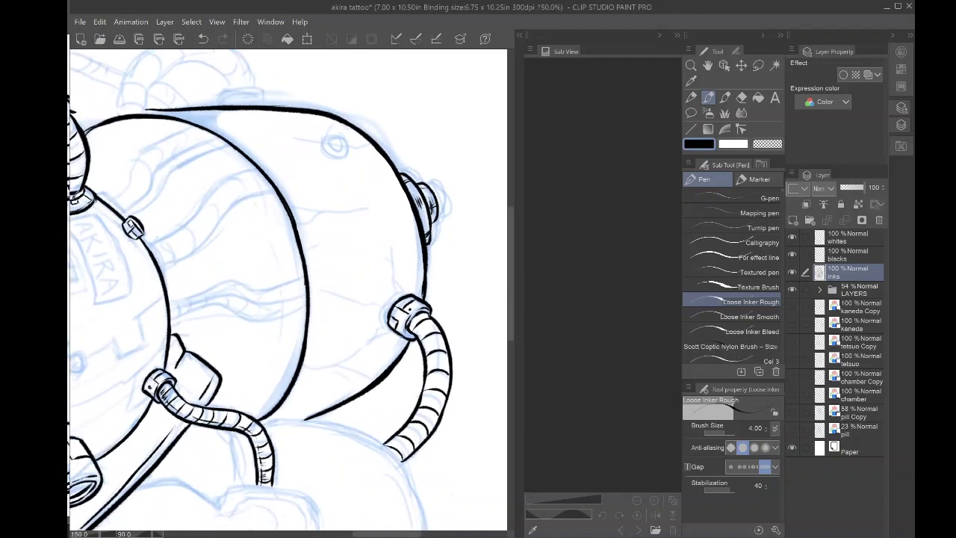
left_click_drag(351, 235, 299, 192)
scroll(185, 242, "up", 6)
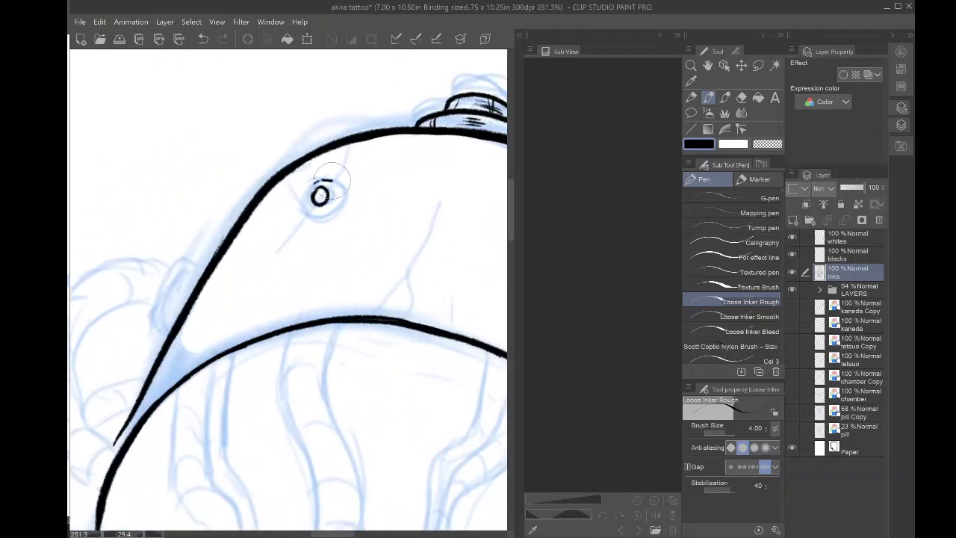
mouse_move(331, 181)
left_mouse_down()
mouse_move(340, 213)
mouse_move(317, 173)
mouse_move(306, 190)
left_mouse_up()
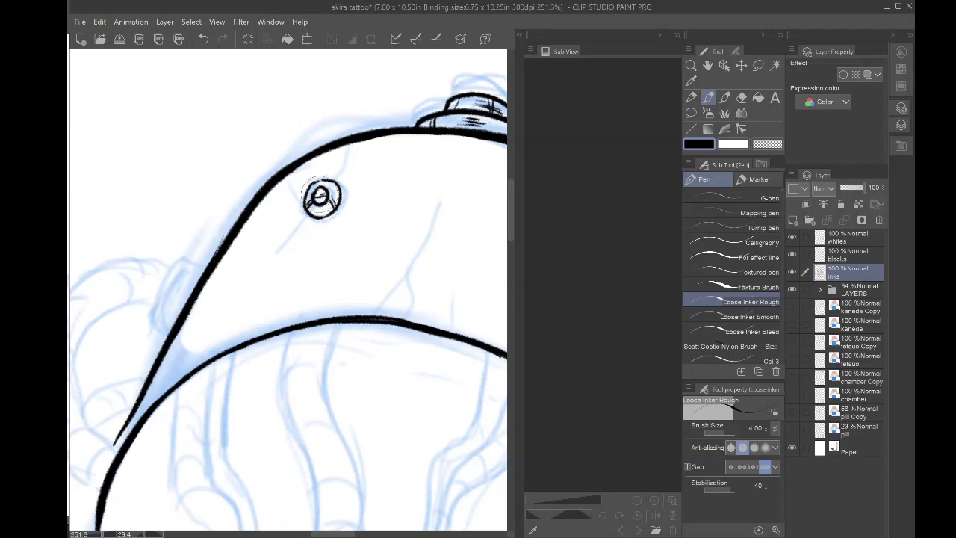
- Ink thin branching cracks radiating from the bolt across the rear dome, including one reaching the dome's outer edge
left_click_drag(348, 144, 339, 174)
mouse_move(307, 217)
left_mouse_down()
mouse_move(280, 255)
mouse_move(279, 276)
mouse_move(276, 255)
left_mouse_up()
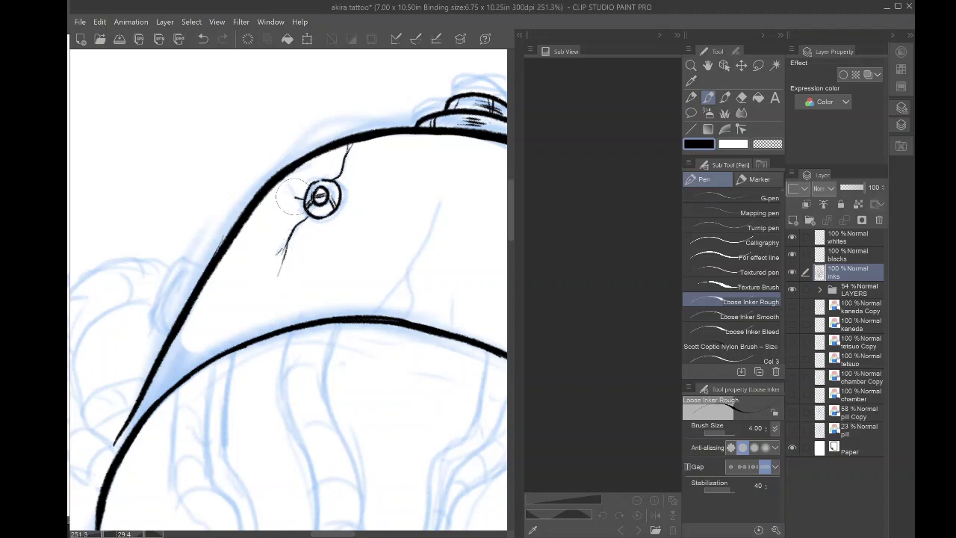
left_click_drag(279, 186, 304, 200)
mouse_move(306, 212)
left_mouse_down()
mouse_move(276, 192)
mouse_move(285, 224)
mouse_move(270, 235)
left_mouse_up()
mouse_move(343, 204)
left_mouse_down()
mouse_move(370, 214)
mouse_move(360, 227)
mouse_move(379, 243)
left_mouse_up()
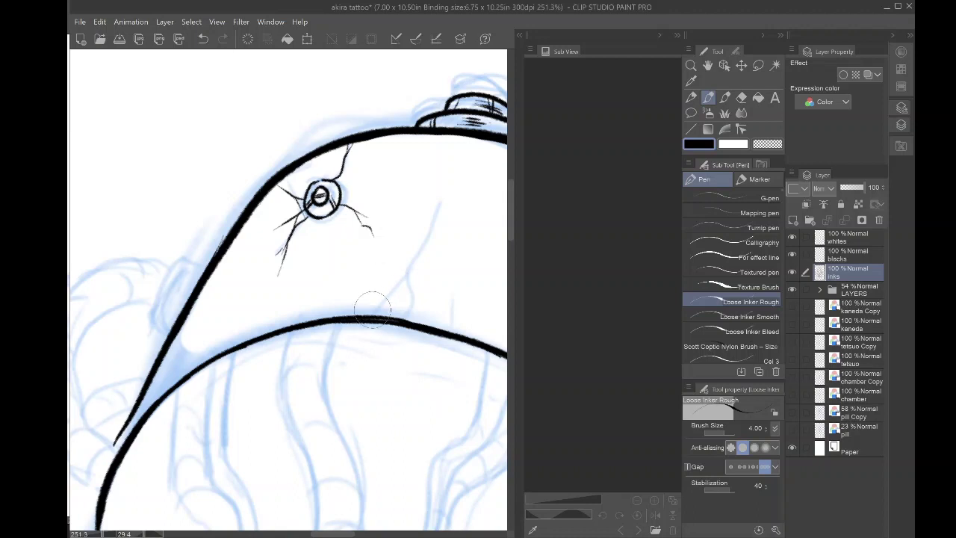
- Ink a long forked crack and a shorter crack rising from the middle dome's rim onto the rear dome
mouse_move(373, 313)
left_mouse_down()
mouse_move(423, 241)
mouse_move(441, 196)
left_mouse_up()
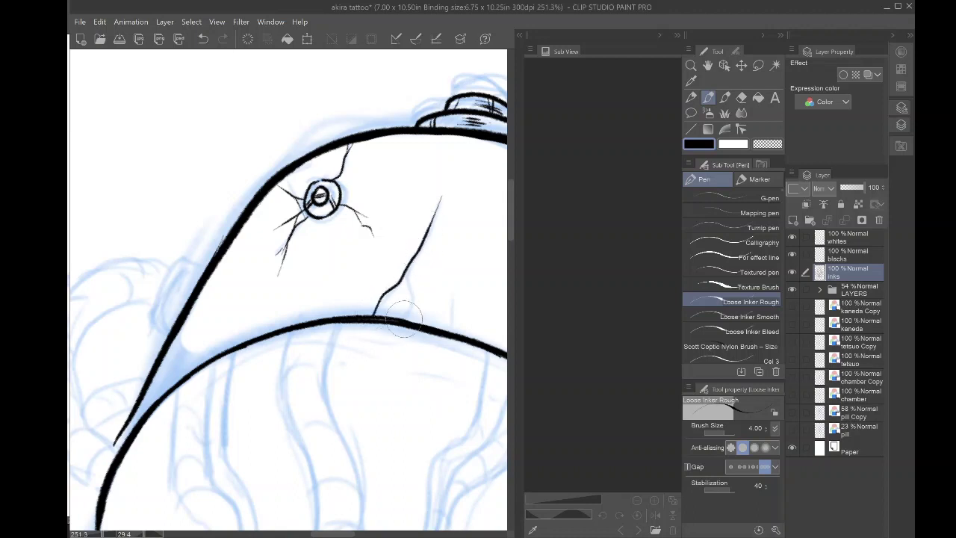
mouse_move(415, 319)
left_mouse_down()
mouse_move(410, 258)
mouse_move(421, 243)
mouse_move(324, 219)
left_mouse_up()
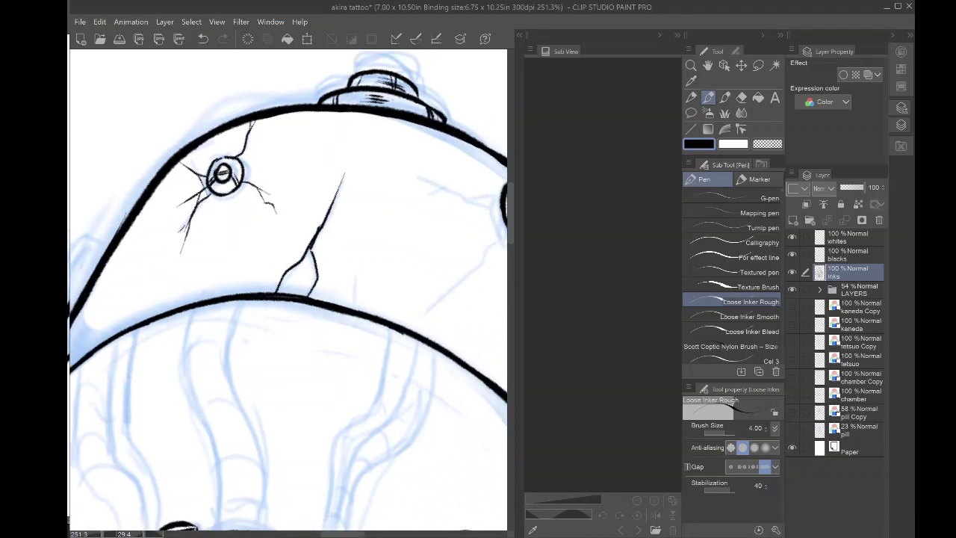
key("ctrl+z")
left_click_drag(302, 297, 316, 238)
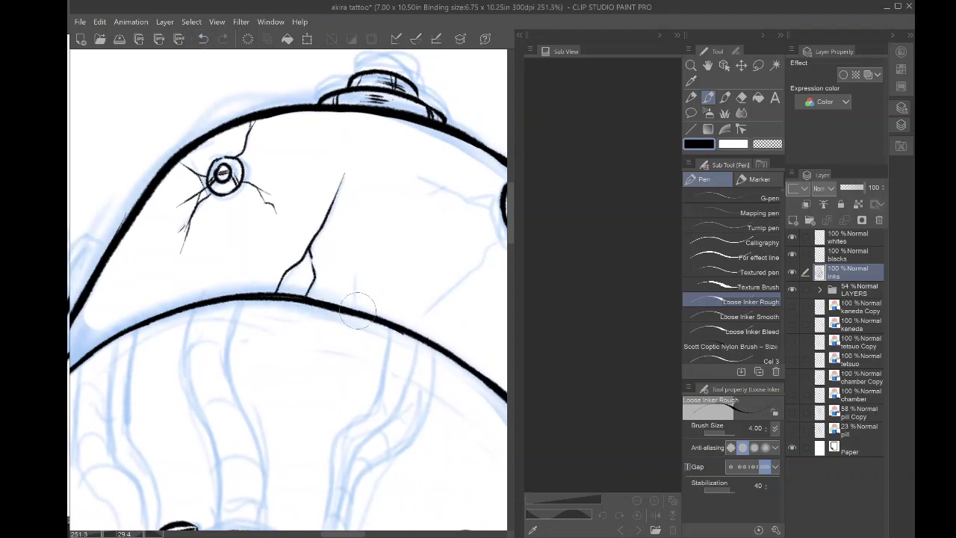
mouse_move(354, 308)
left_mouse_down()
mouse_move(359, 262)
mouse_move(356, 328)
mouse_move(391, 151)
left_mouse_up()
- Ink a thin broken second contour just outside the middle dome's rim, following its whole curve beside the rear dome
mouse_move(389, 255)
left_mouse_down()
mouse_move(361, 182)
mouse_move(327, 129)
left_mouse_up()
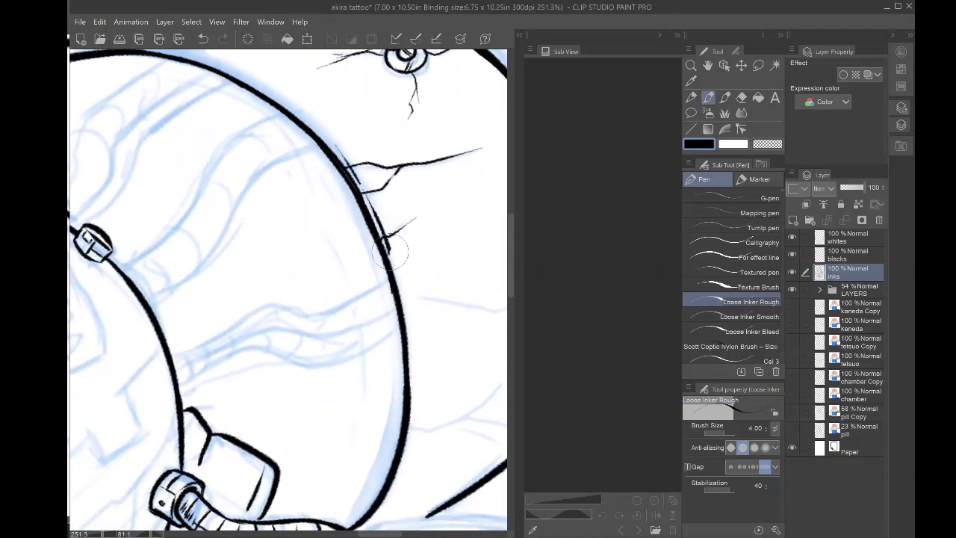
mouse_move(379, 238)
left_mouse_down()
mouse_move(419, 355)
mouse_move(405, 123)
left_mouse_up()
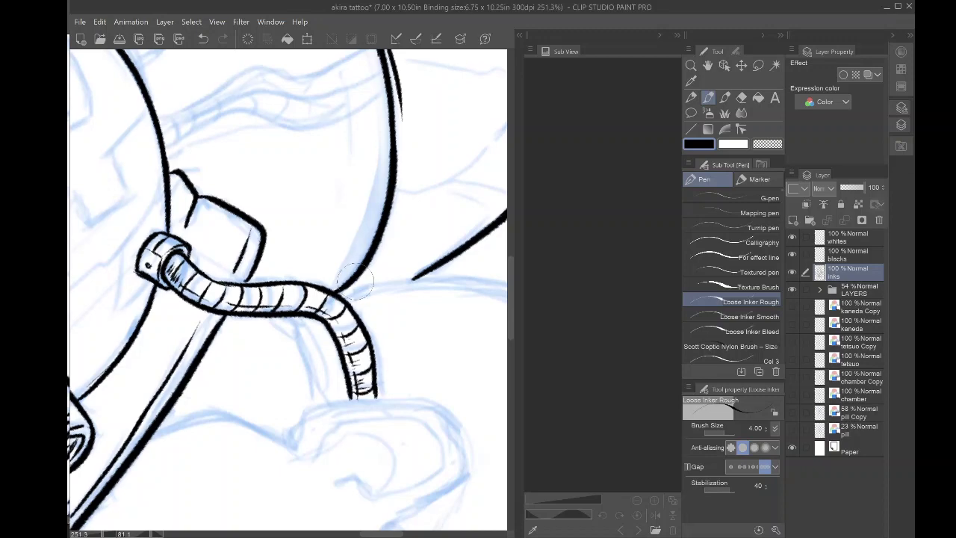
mouse_move(341, 294)
left_mouse_down()
mouse_move(370, 271)
mouse_move(401, 137)
mouse_move(396, 179)
left_mouse_up()
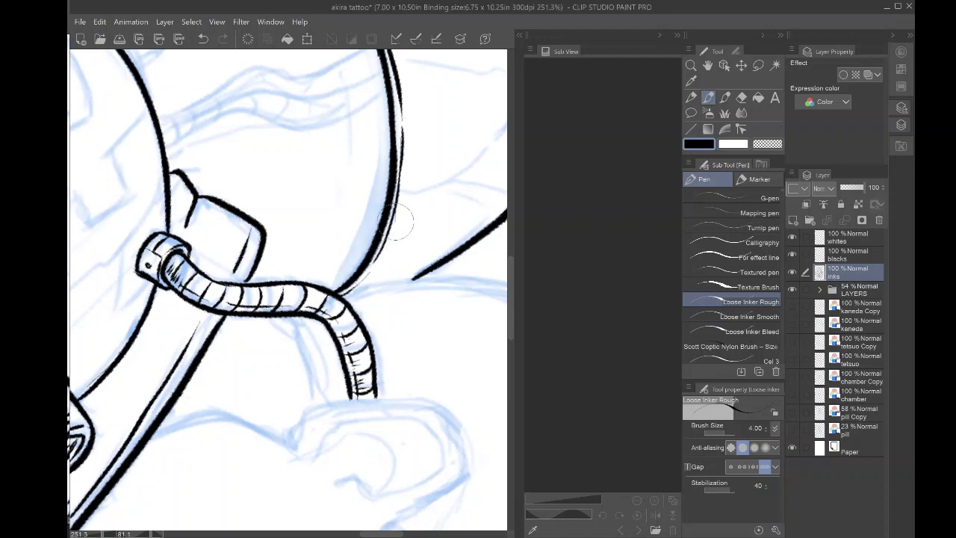
mouse_move(396, 222)
left_mouse_down()
mouse_move(433, 384)
mouse_move(392, 351)
mouse_move(384, 369)
mouse_move(407, 336)
mouse_move(391, 271)
left_mouse_up()
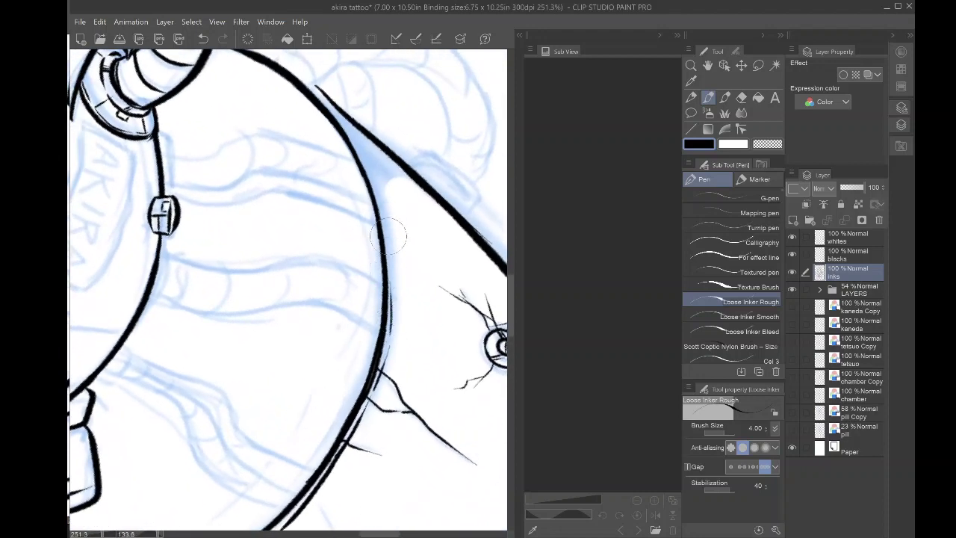
key("ctrl+z")
mouse_move(389, 350)
left_mouse_down()
mouse_move(385, 216)
mouse_move(363, 162)
left_mouse_up()
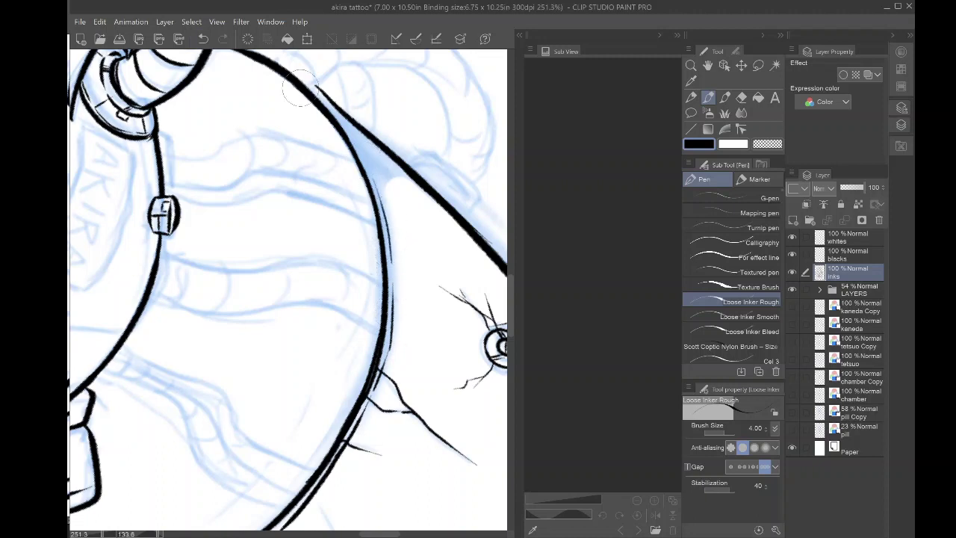
mouse_move(300, 88)
left_mouse_down()
mouse_move(322, 88)
mouse_move(374, 163)
left_mouse_up()
left_click(203, 39)
left_click_drag(309, 85, 371, 172)
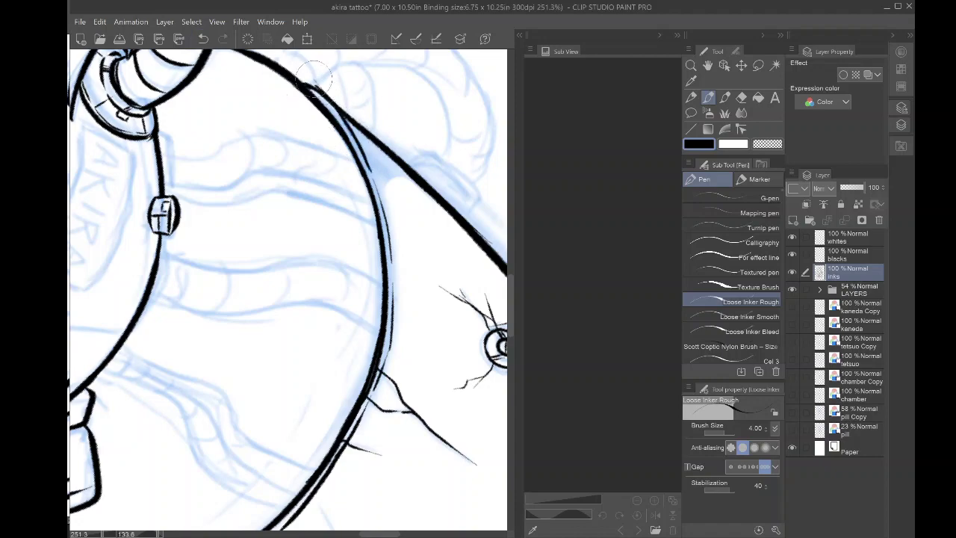
- Extend the rear dome's outline down alongside the middle dome's edge, toward the hose above the hair
key("minus")
key("minus")
key("minus")
key("minus")
key("minus")
key("minus")
key("minus")
key("minus")
key("minus")
key("minus")
key("minus")
key("minus")
key("minus")
key("minus")
key("minus")
key("minus")
key("minus")
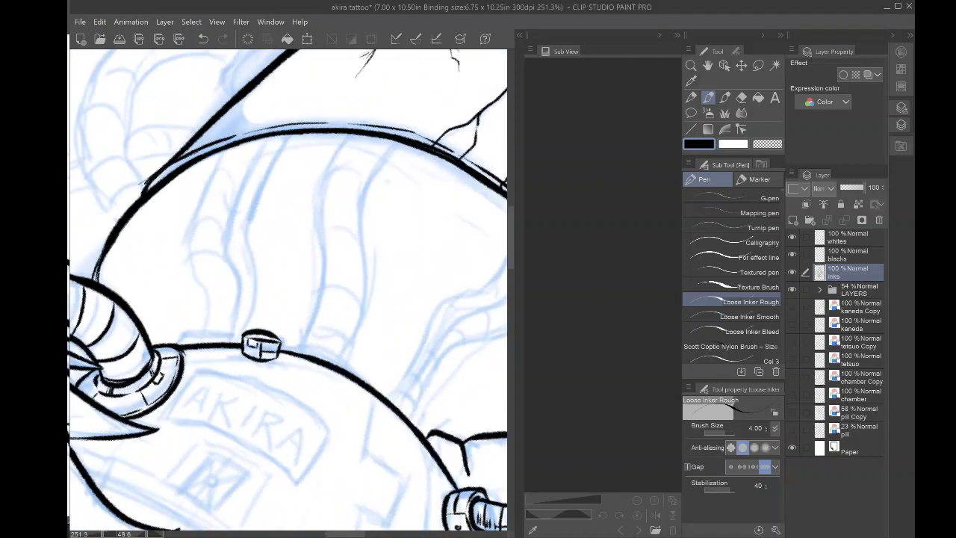
key("ctrl+minus")
key("ctrl+minus")
mouse_move(227, 300)
left_mouse_down()
mouse_move(220, 290)
mouse_move(284, 256)
mouse_move(399, 251)
left_mouse_up()
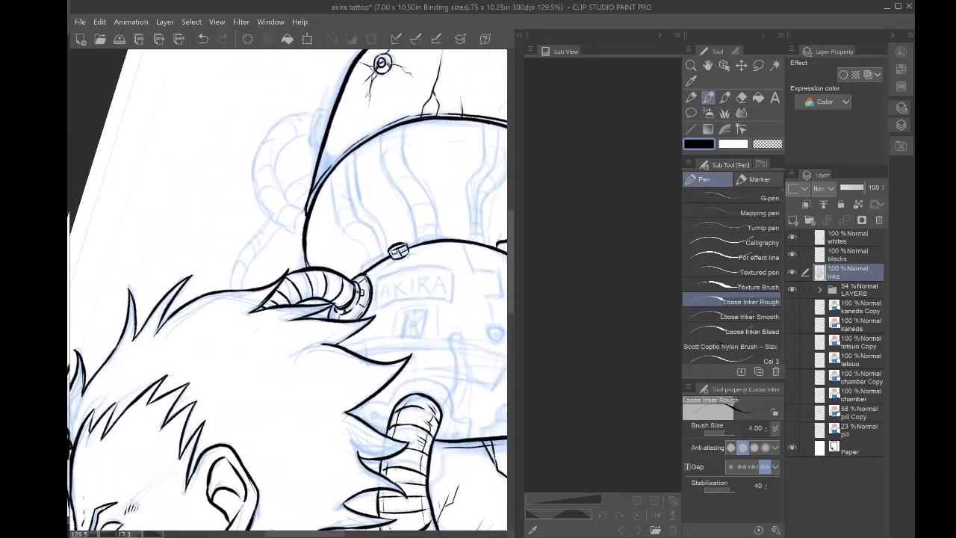
scroll(288, 291, "up", 3)
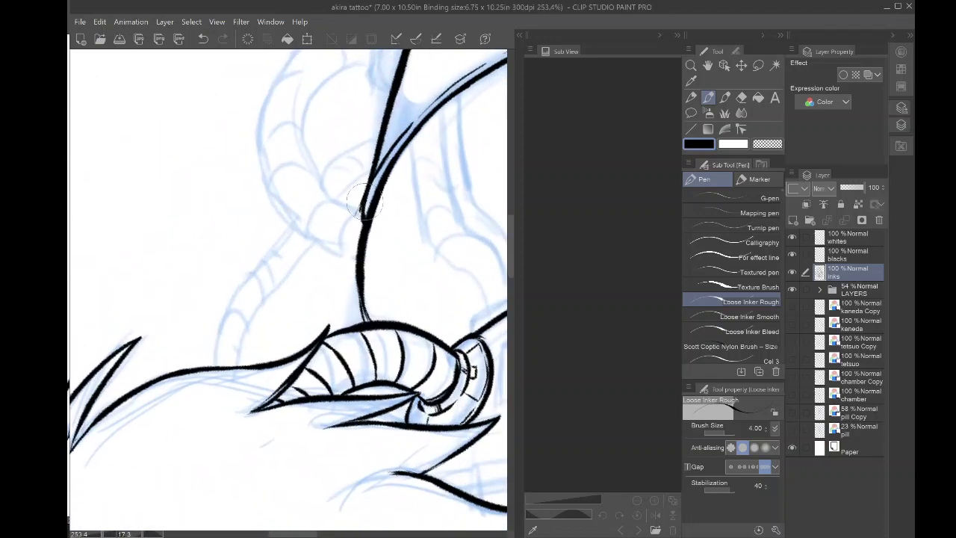
left_click_drag(363, 195, 361, 294)
- Erase the stray ink where the rear and middle dome outlines meet, and re-ink the outer edge down to the hose
key("e")
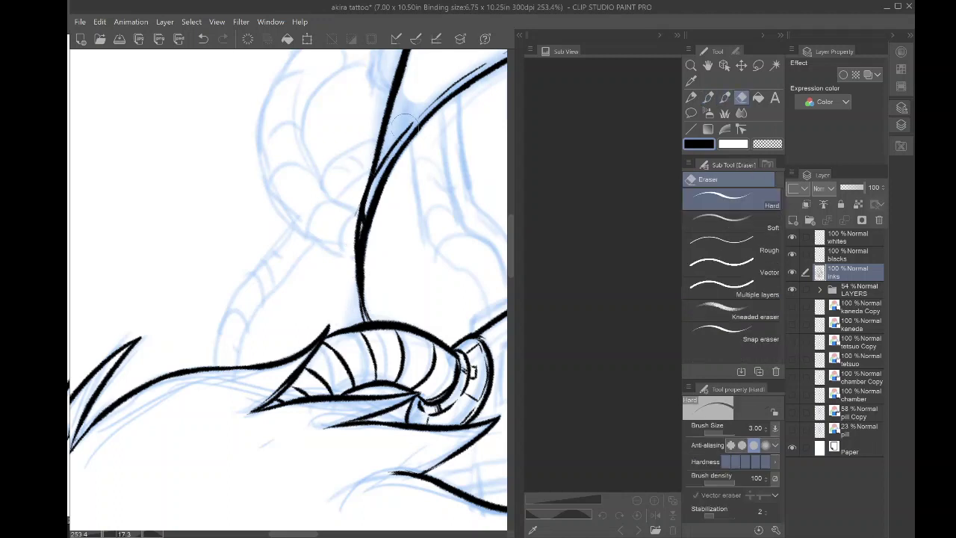
mouse_move(401, 122)
left_mouse_down()
mouse_move(410, 133)
mouse_move(366, 229)
left_mouse_up()
mouse_move(371, 195)
left_mouse_down()
mouse_move(357, 243)
mouse_move(369, 199)
left_mouse_up()
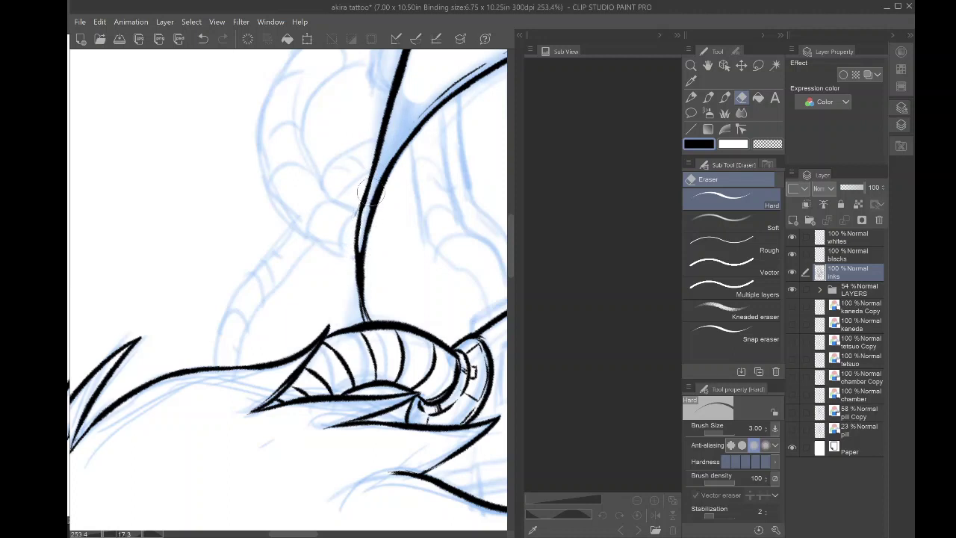
left_click_drag(359, 265, 359, 302)
key("p")
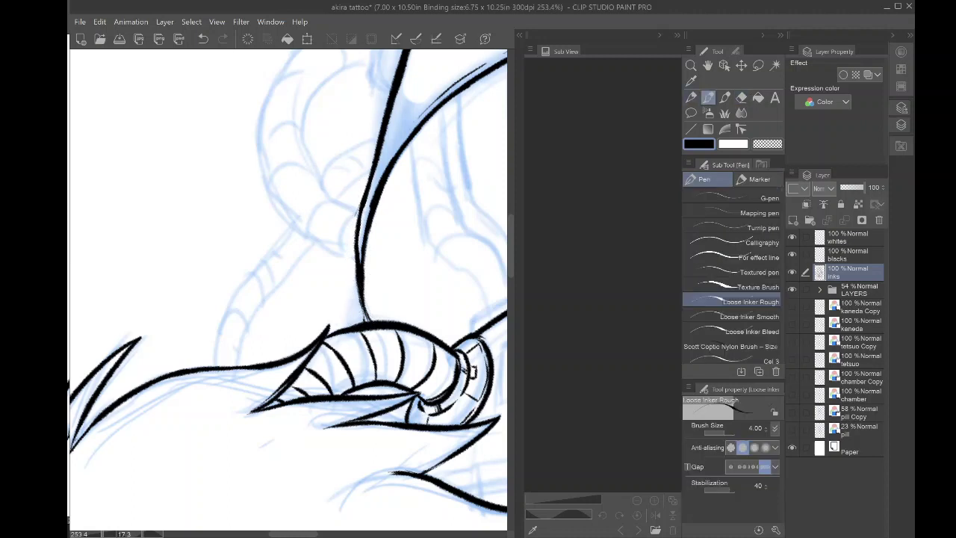
left_click_drag(355, 201, 367, 319)
- Ink the small hose fitting on the rear dome's outer edge below the cracked bolt, with inner detail lines
key("ctrl+minus")
key("ctrl+minus")
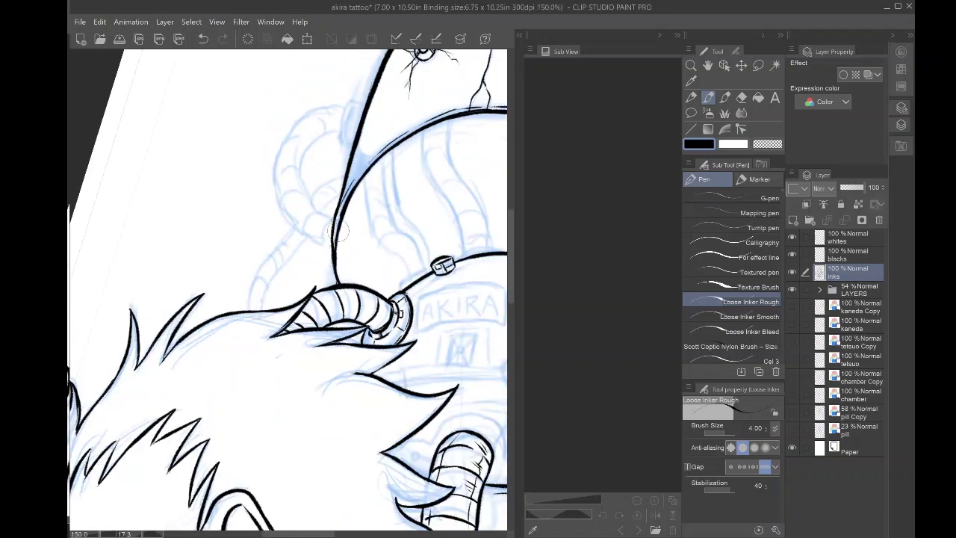
key("ctrl+minus")
key("ctrl+minus")
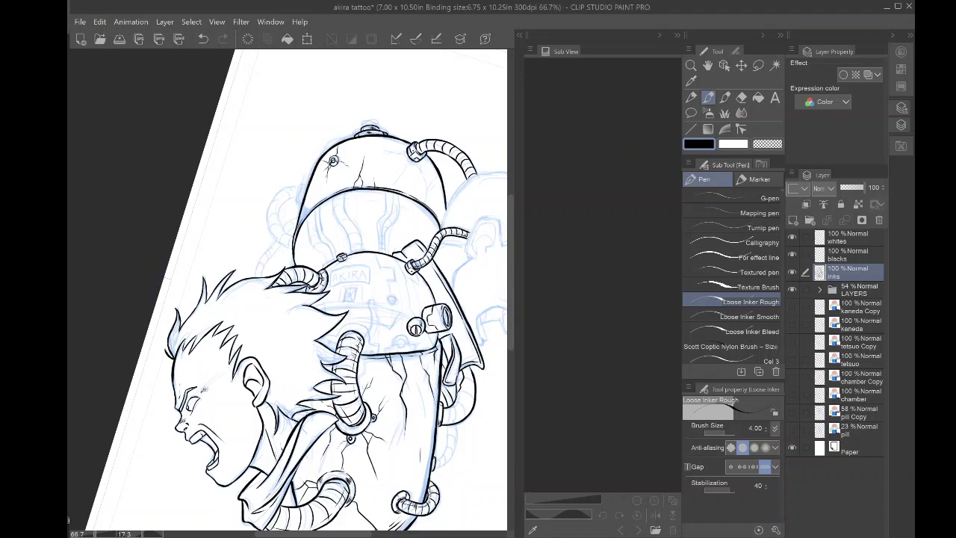
key("ctrl+plus")
key("ctrl+plus")
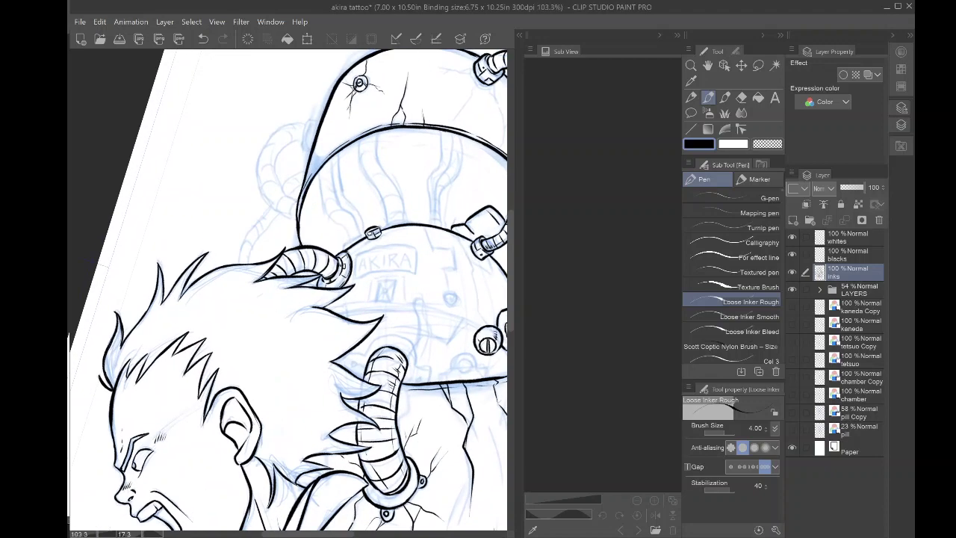
scroll(273, 233, "up", 2)
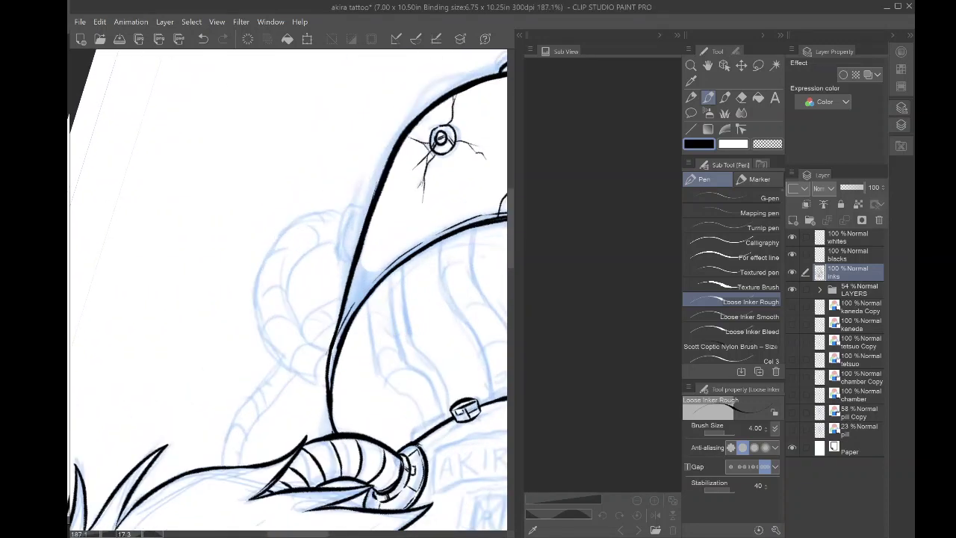
mouse_move(371, 190)
left_mouse_down()
mouse_move(353, 206)
mouse_move(341, 264)
left_mouse_up()
left_click(204, 39)
left_click_drag(363, 206, 340, 251)
left_click(203, 39)
mouse_move(336, 253)
left_mouse_down()
mouse_move(357, 264)
mouse_move(347, 260)
left_mouse_up()
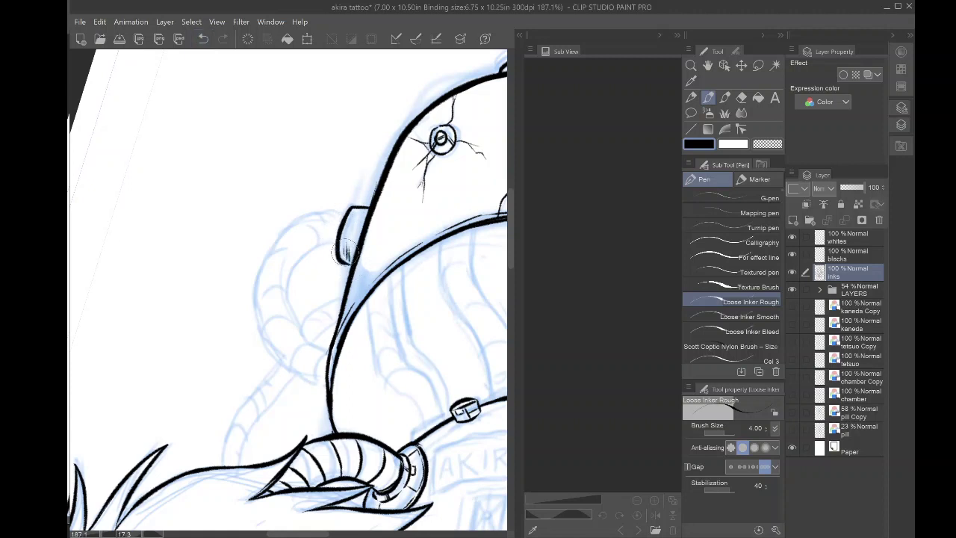
left_click_drag(351, 217, 366, 219)
- Ink the inner curve of the looping hose from the rear dome's fitting back to the middle dome's edge
mouse_move(331, 188)
left_mouse_down()
mouse_move(363, 225)
mouse_move(339, 383)
mouse_move(372, 232)
mouse_move(390, 289)
left_mouse_up()
mouse_move(345, 263)
left_mouse_down()
mouse_move(359, 246)
mouse_move(336, 198)
mouse_move(433, 322)
mouse_move(412, 260)
left_mouse_up()
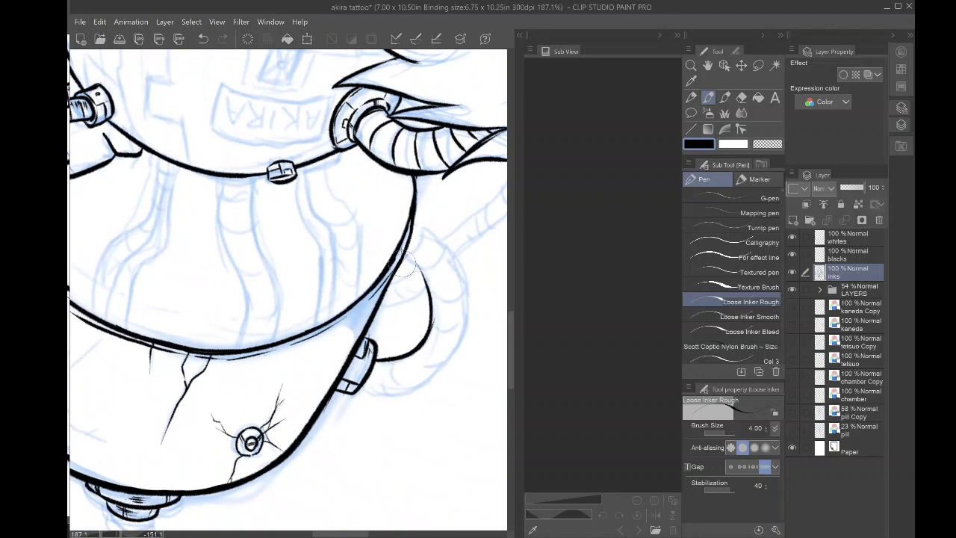
key("ctrl+z")
left_click_drag(426, 337, 423, 270)
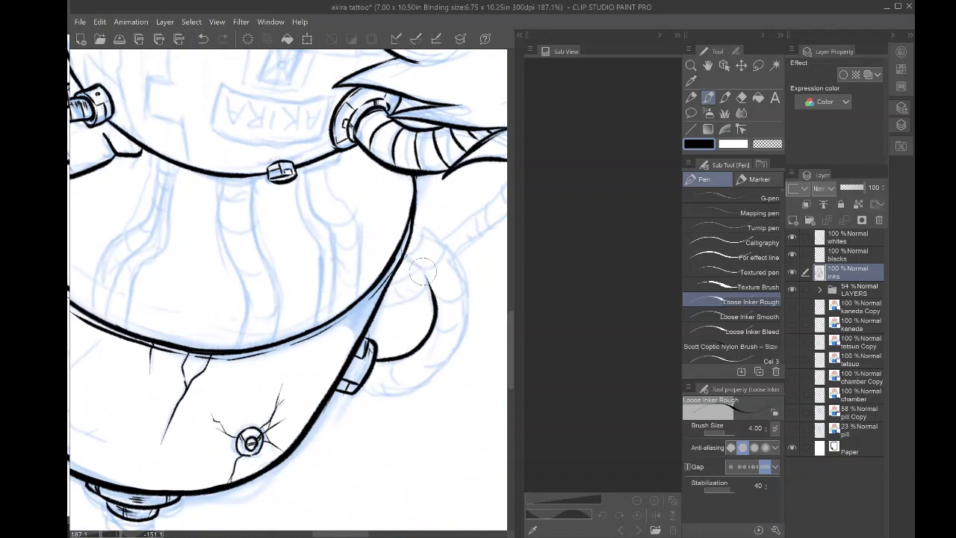
mouse_move(422, 292)
left_mouse_down()
mouse_move(415, 393)
mouse_move(426, 373)
mouse_move(419, 328)
mouse_move(366, 257)
left_mouse_up()
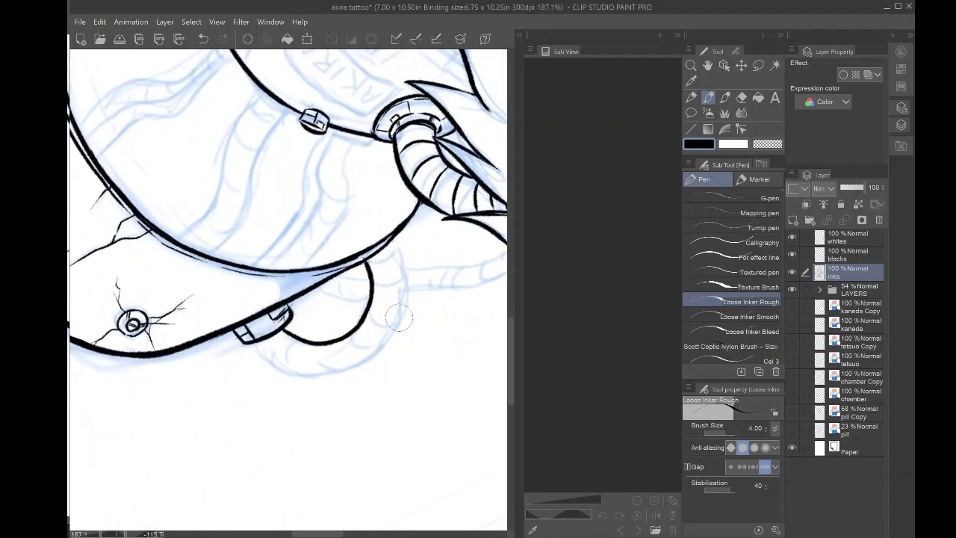
- Ink the outer curve of the looping hose, joining the middle dome's edge to the rear dome's fitting
mouse_move(388, 340)
left_mouse_down()
mouse_move(409, 290)
mouse_move(393, 242)
mouse_move(360, 203)
left_mouse_up()
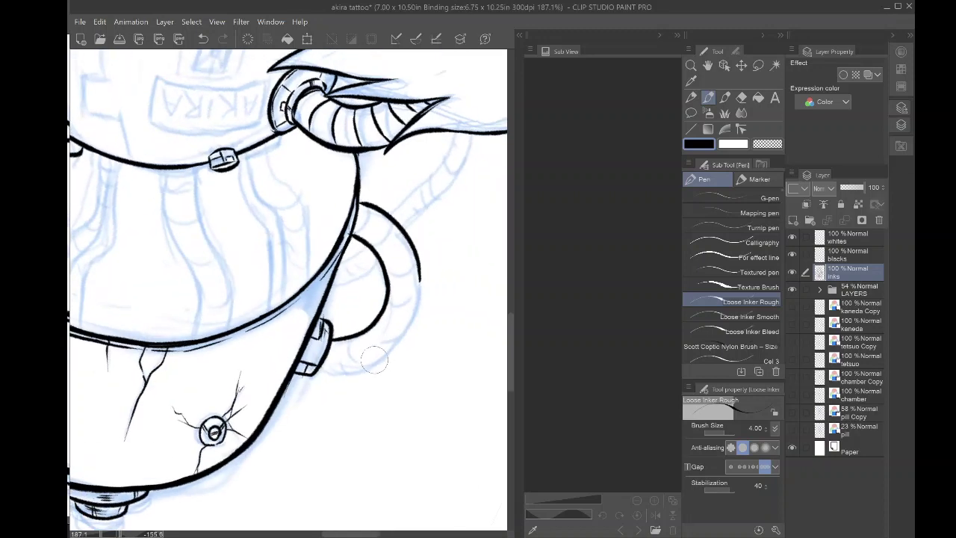
mouse_move(372, 364)
left_mouse_down()
mouse_move(409, 253)
mouse_move(350, 194)
left_mouse_up()
left_click_drag(342, 352, 381, 314)
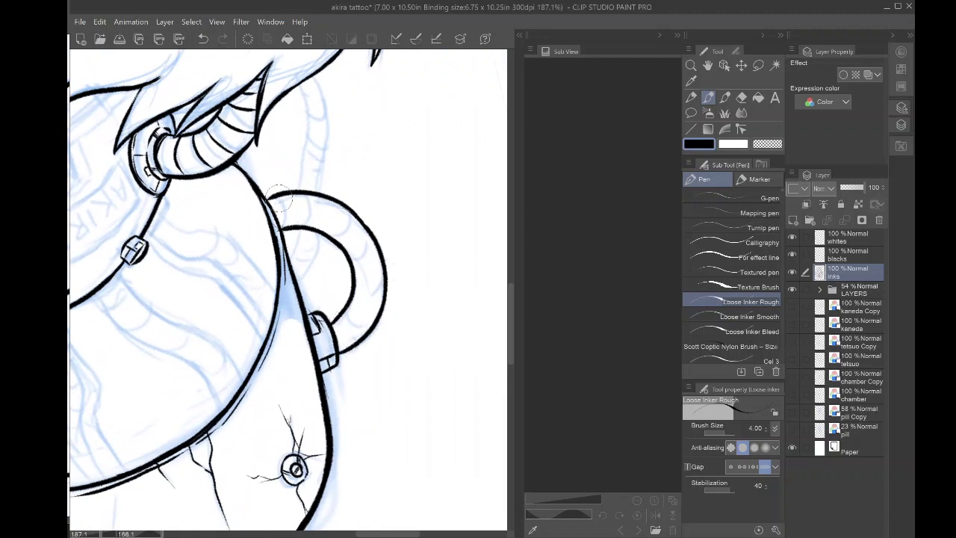
- Try adding curved rib lines along the looping hose, from the dome's edge to the fitting
mouse_move(282, 226)
left_mouse_down()
mouse_move(272, 196)
mouse_move(302, 220)
mouse_move(303, 196)
left_mouse_up()
mouse_move(320, 228)
left_mouse_down()
mouse_move(331, 203)
mouse_move(357, 253)
mouse_move(348, 324)
left_mouse_up()
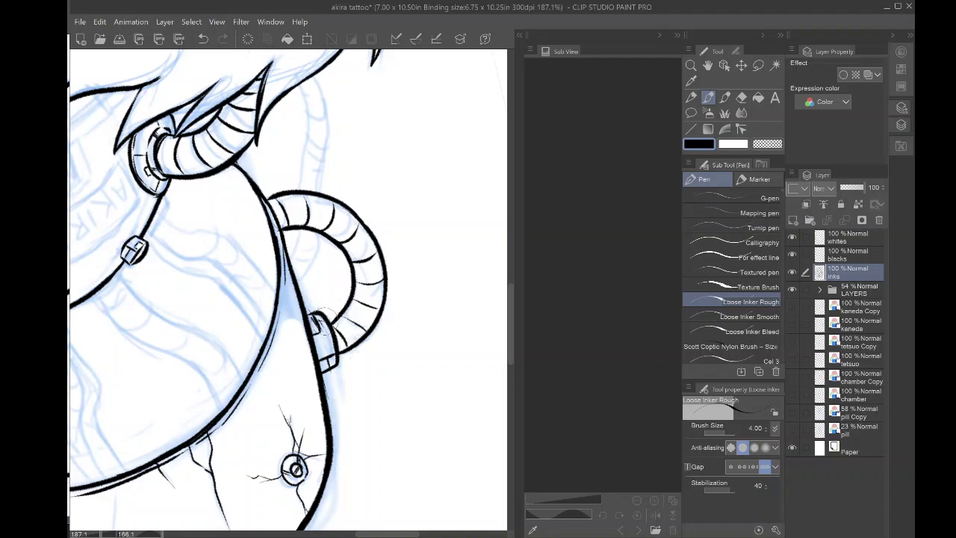
scroll(326, 322, "down", 5)
scroll(326, 321, "up", 3)
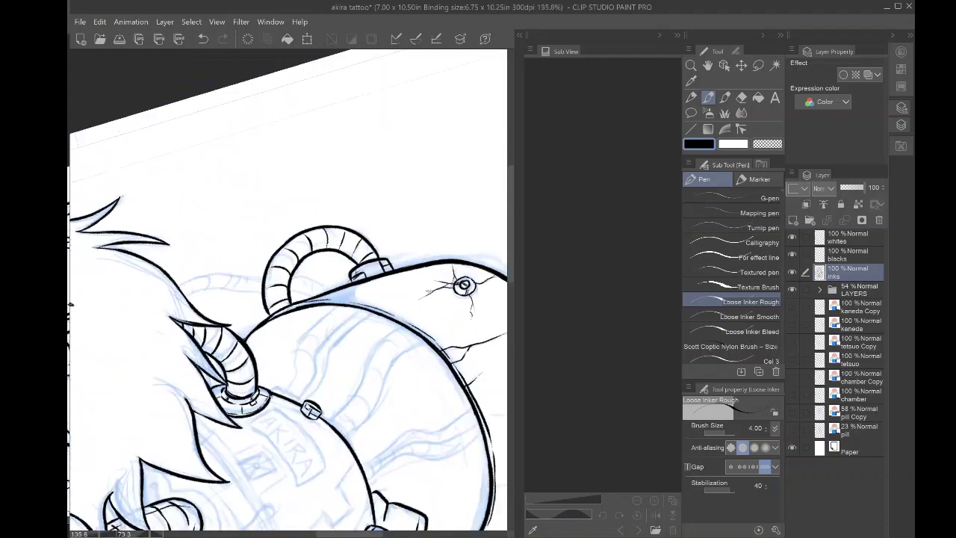
scroll(321, 292, "up", 3)
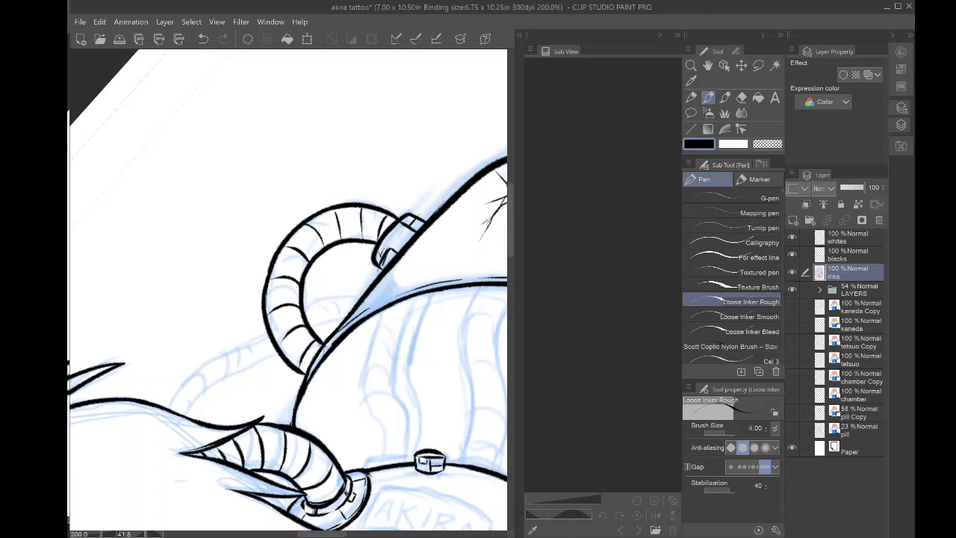
- Undo all the rib lines on the looping hose, keeping its two outlines
left_click(203, 39)
left_click_drag(322, 248, 306, 224)
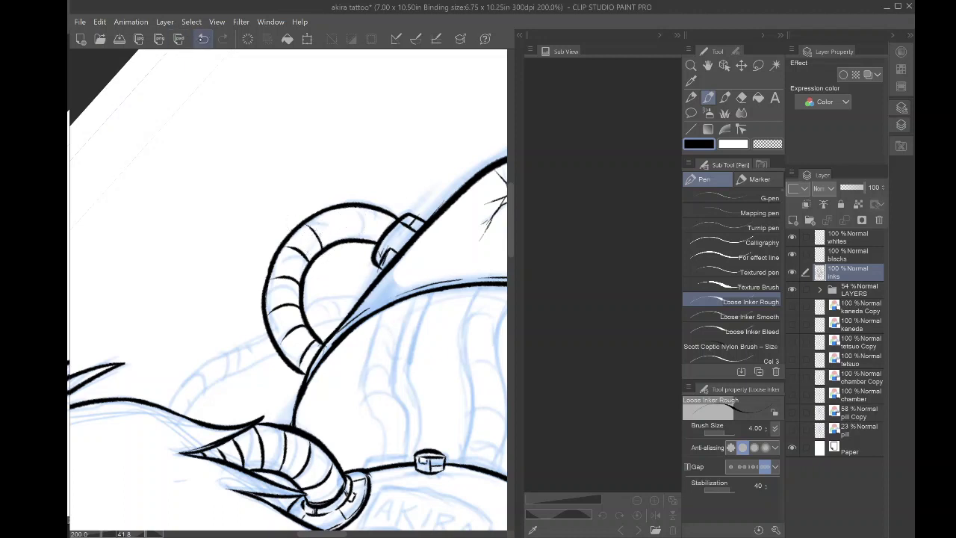
left_click(202, 41)
left_click(203, 40)
left_click(202, 41)
left_click(202, 41)
left_click(203, 41)
left_click(203, 40)
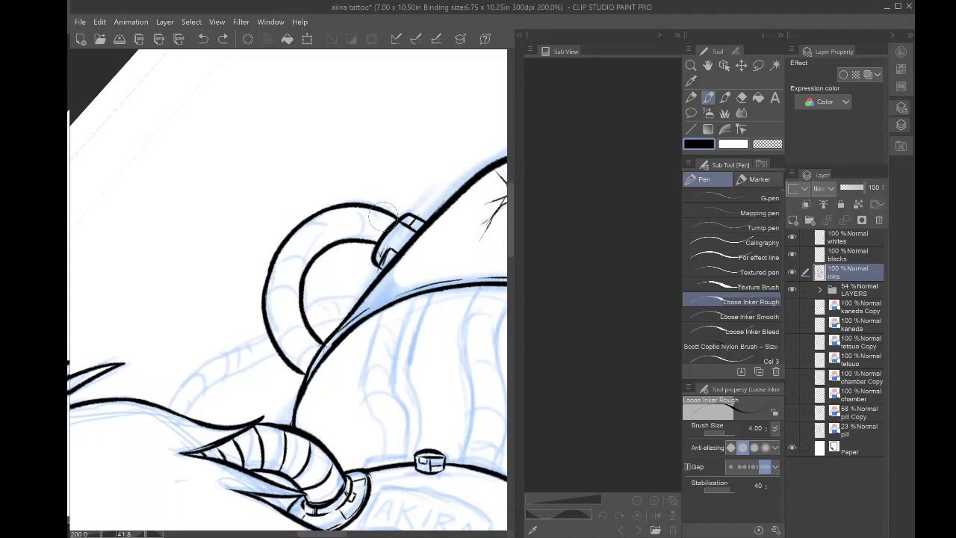
- Ink new curved rib lines along the looping hose from the fitting to its lower end, with short shading strokes
mouse_move(381, 214)
left_mouse_down()
mouse_move(370, 245)
mouse_move(354, 219)
mouse_move(361, 207)
mouse_move(348, 223)
mouse_move(355, 243)
mouse_move(329, 217)
mouse_move(323, 228)
mouse_move(335, 248)
mouse_move(305, 241)
mouse_move(320, 253)
mouse_move(300, 259)
mouse_move(279, 250)
mouse_move(299, 284)
left_mouse_up()
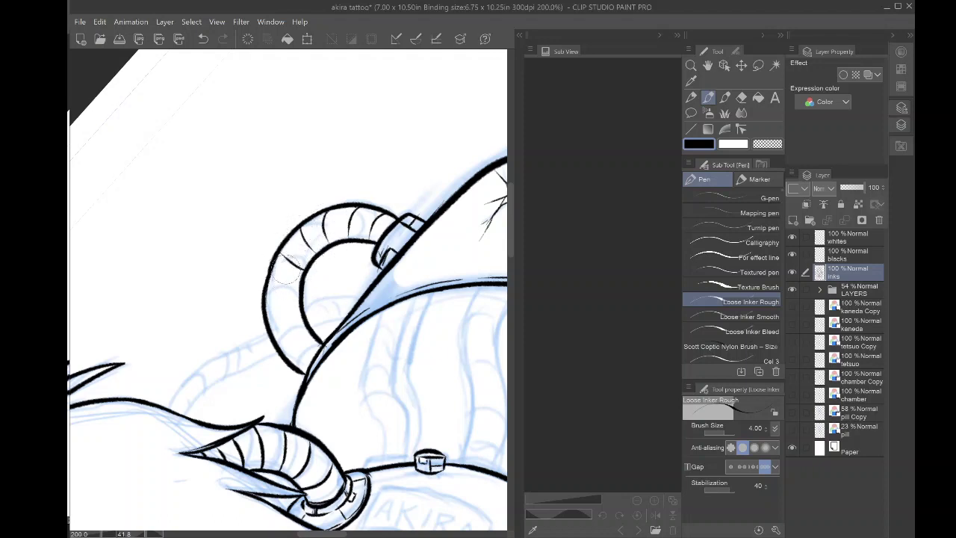
left_click(203, 39)
left_click(203, 39)
mouse_move(285, 251)
left_mouse_down()
mouse_move(298, 283)
mouse_move(267, 281)
mouse_move(299, 304)
mouse_move(268, 321)
mouse_move(295, 320)
mouse_move(279, 349)
mouse_move(297, 335)
mouse_move(299, 317)
mouse_move(284, 332)
mouse_move(310, 335)
mouse_move(292, 364)
mouse_move(318, 342)
mouse_move(308, 370)
left_mouse_up()
scroll(312, 375, "down", 3)
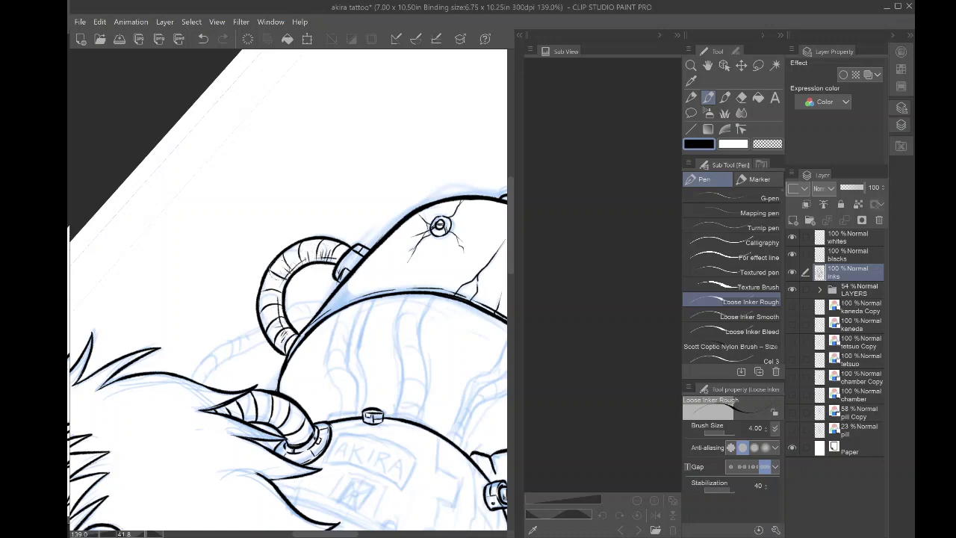
- Ink both edges of the thinner hose passing behind the looping hose and running down to the hair
scroll(288, 290, "up", 4)
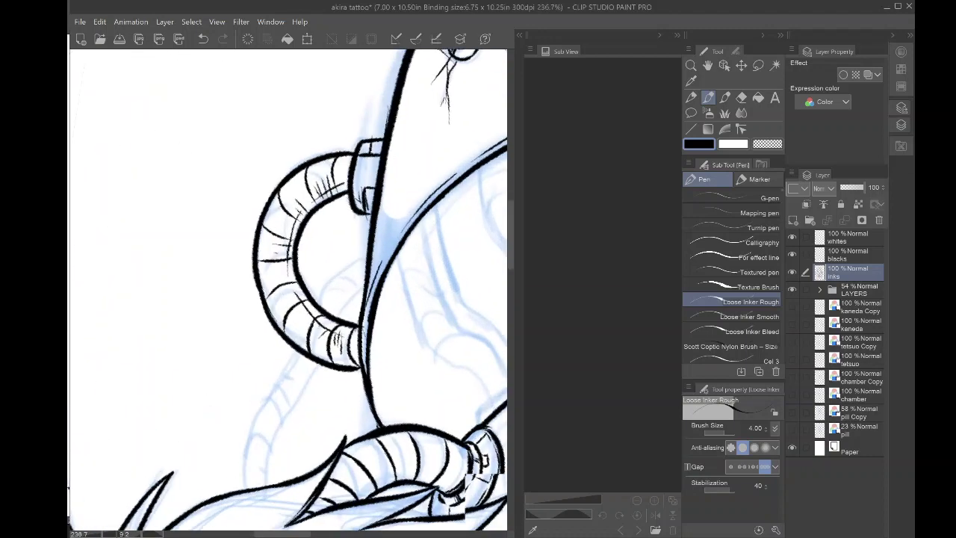
left_click_drag(401, 222, 375, 255)
mouse_move(352, 303)
left_mouse_down()
mouse_move(313, 368)
mouse_move(305, 428)
left_mouse_up()
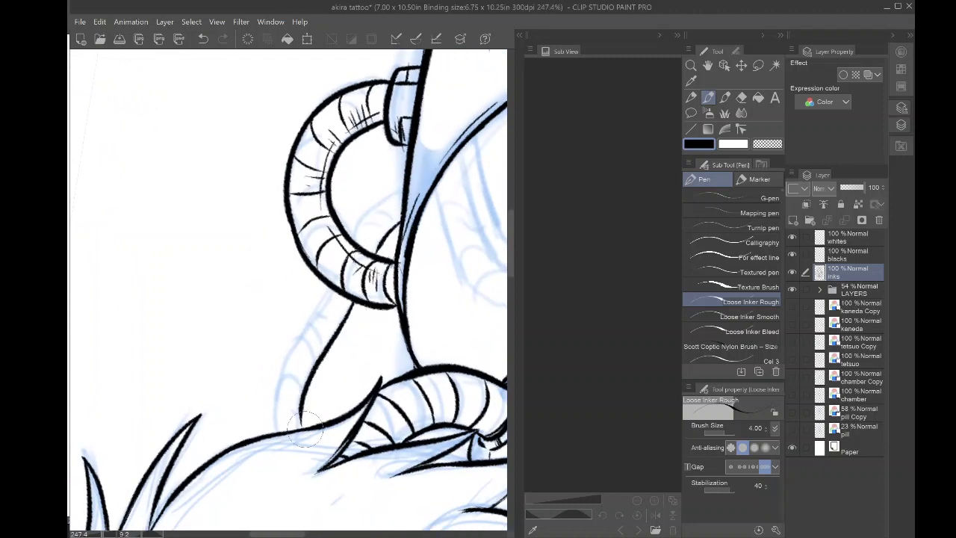
left_click_drag(400, 191, 363, 228)
mouse_move(329, 291)
left_mouse_down()
mouse_move(287, 382)
mouse_move(276, 424)
mouse_move(288, 428)
left_mouse_up()
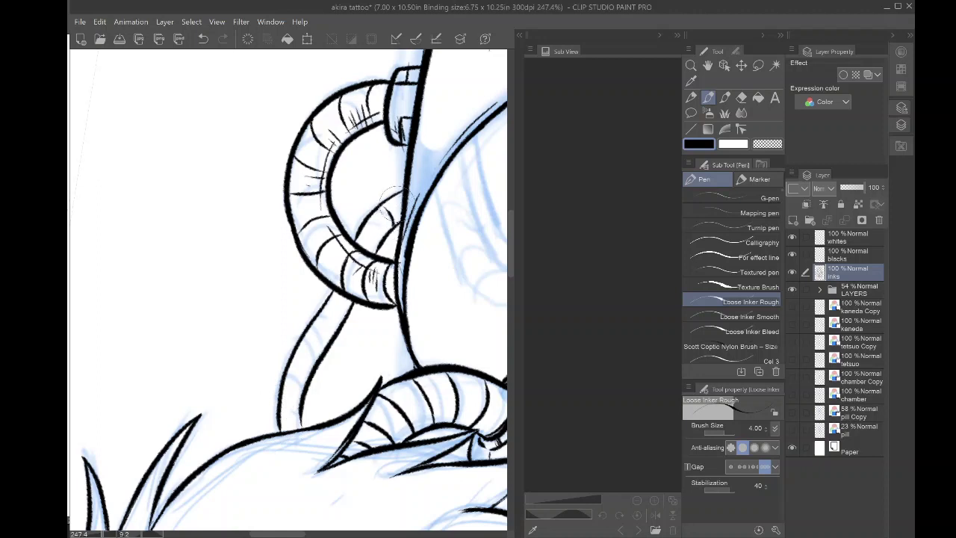
- Ink curved rib lines with short shading strokes along the thinner hose behind the looping hose, down to the hair
mouse_move(379, 231)
left_mouse_down()
mouse_move(365, 228)
mouse_move(360, 246)
left_mouse_up()
mouse_move(348, 313)
left_mouse_down()
mouse_move(324, 307)
mouse_move(334, 329)
mouse_move(306, 330)
mouse_move(319, 346)
mouse_move(296, 349)
mouse_move(307, 372)
mouse_move(288, 374)
mouse_move(299, 387)
mouse_move(283, 386)
mouse_move(287, 406)
mouse_move(298, 405)
mouse_move(287, 425)
left_mouse_up()
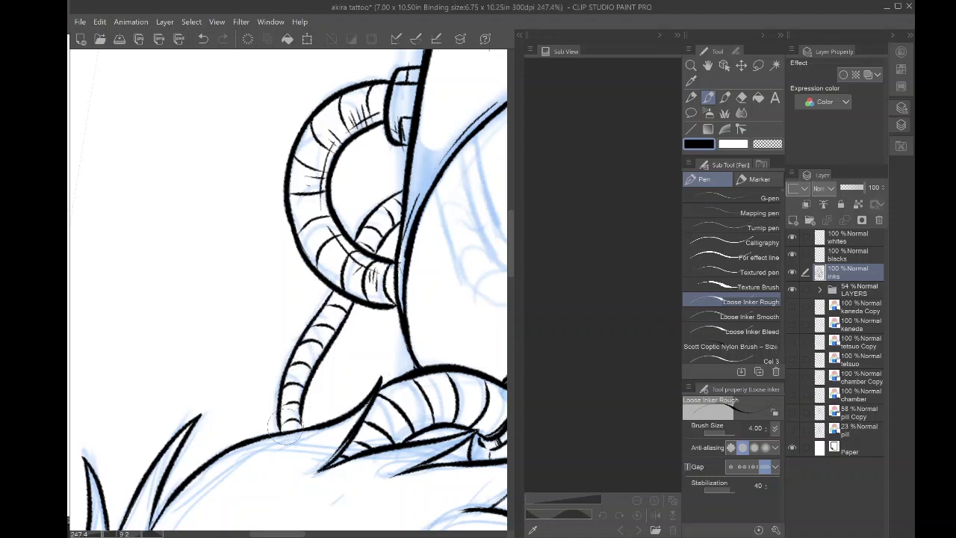
left_click_drag(380, 221, 393, 230)
mouse_move(333, 331)
left_mouse_down()
mouse_move(299, 399)
mouse_move(301, 388)
mouse_move(298, 426)
mouse_move(307, 377)
mouse_move(287, 370)
mouse_move(304, 373)
mouse_move(298, 362)
mouse_move(297, 414)
left_mouse_up()
left_click_drag(328, 317, 340, 319)
left_click_drag(330, 311, 343, 308)
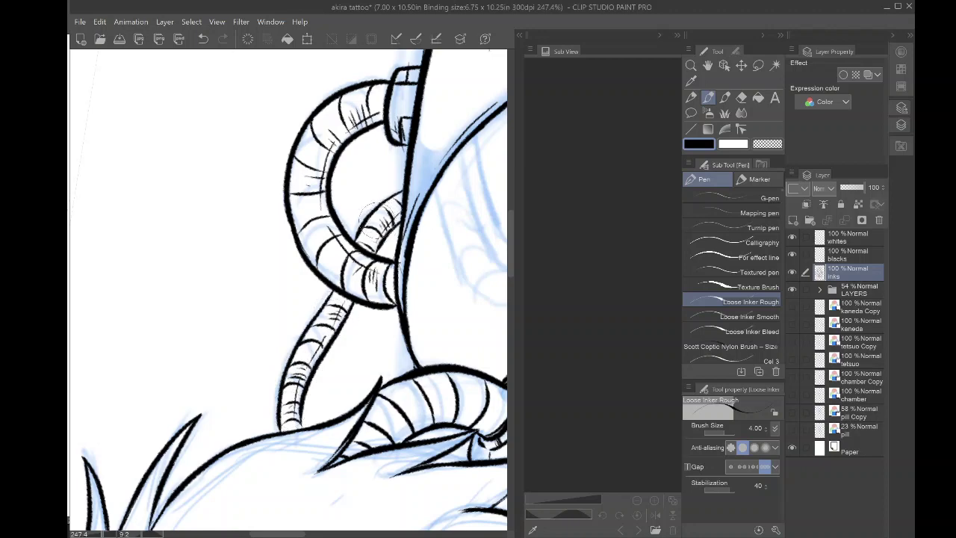
- Ink the arched bracket around the top of the thick hose at the dome's lower rim, with a bolted tab on each side
key("ctrl+alt+0")
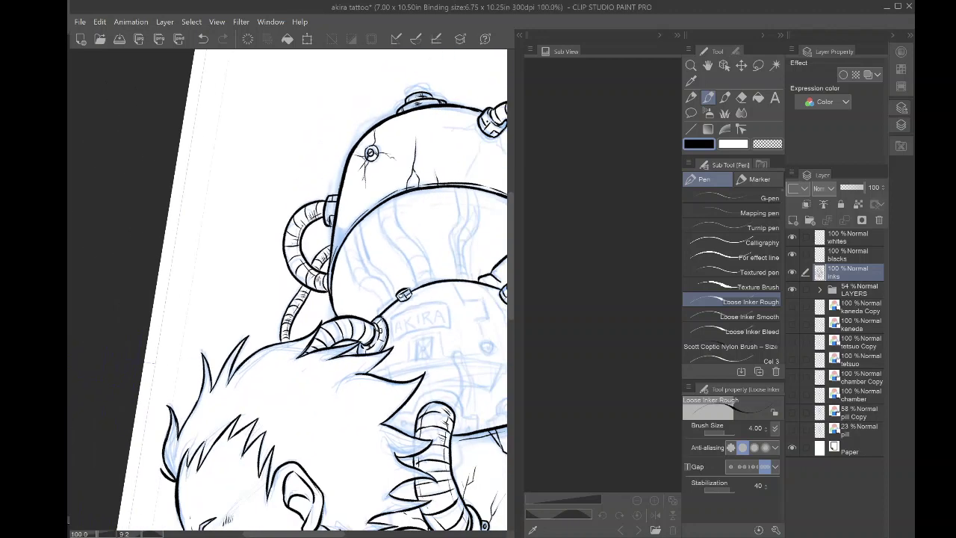
left_click_drag(336, 313, 260, 266)
mouse_move(329, 299)
left_mouse_down()
mouse_move(265, 265)
mouse_move(270, 208)
left_mouse_up()
mouse_move(270, 313)
left_mouse_down()
mouse_move(371, 234)
mouse_move(379, 199)
mouse_move(239, 355)
mouse_move(265, 355)
left_mouse_up()
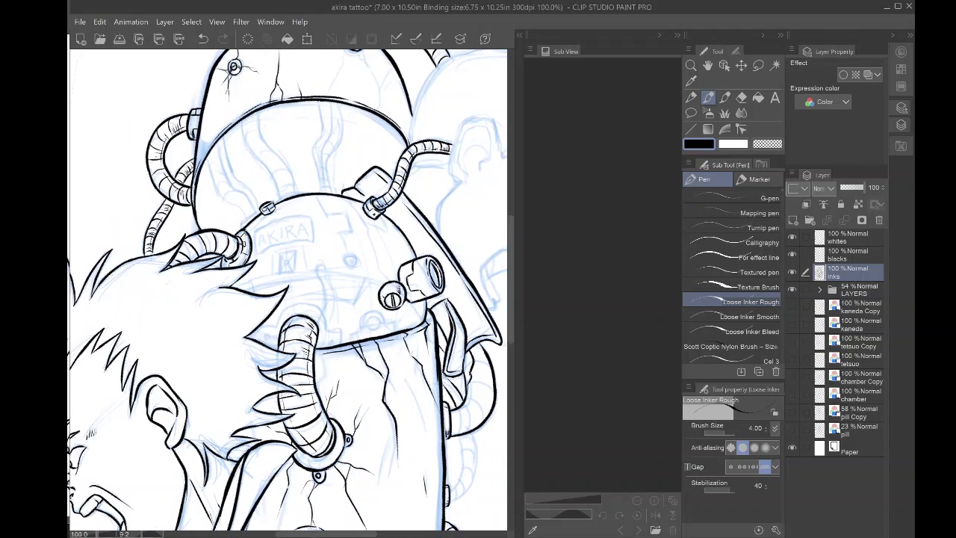
scroll(273, 291, "up", 5)
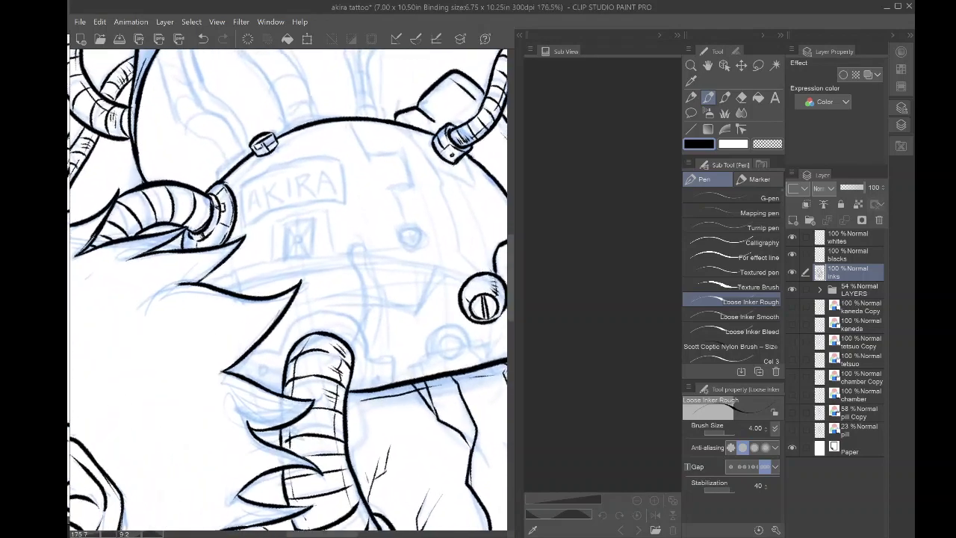
left_click_drag(314, 328, 275, 281)
scroll(288, 292, "down", 1)
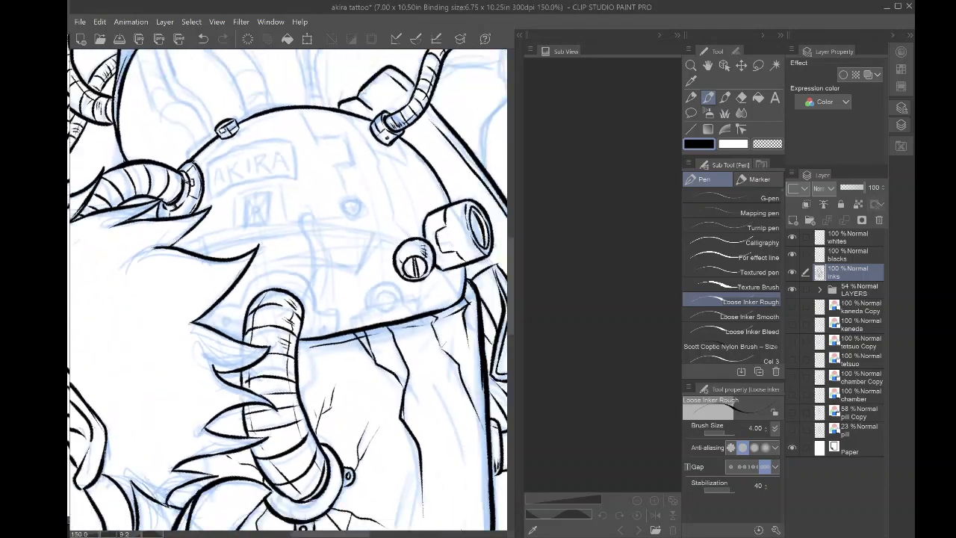
scroll(273, 292, "down", 2)
scroll(273, 292, "up", 4)
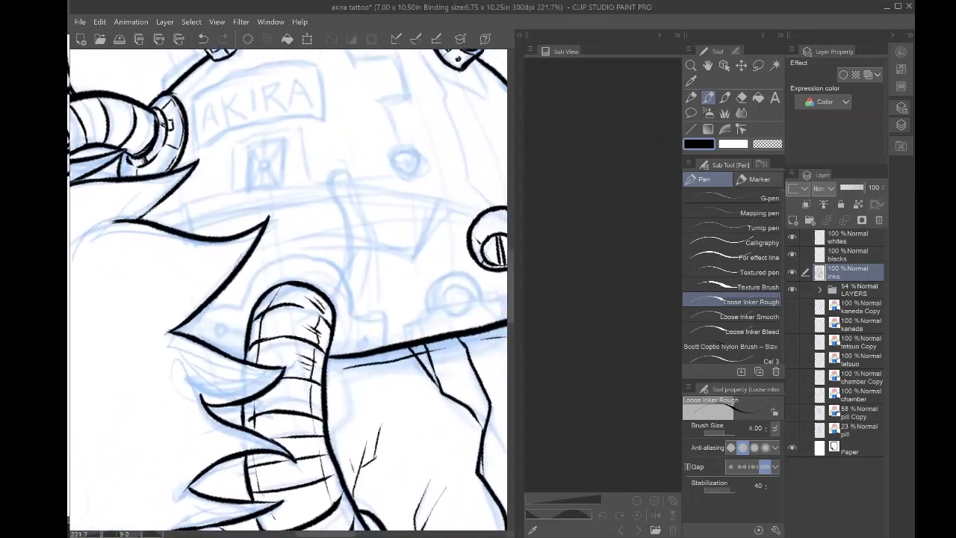
scroll(288, 292, "up", 1)
mouse_move(425, 307)
left_mouse_down()
mouse_move(396, 305)
mouse_move(424, 309)
mouse_move(427, 344)
mouse_move(403, 331)
mouse_move(382, 263)
mouse_move(362, 245)
mouse_move(320, 247)
mouse_move(285, 273)
mouse_move(274, 306)
mouse_move(244, 318)
mouse_move(268, 333)
left_mouse_up()
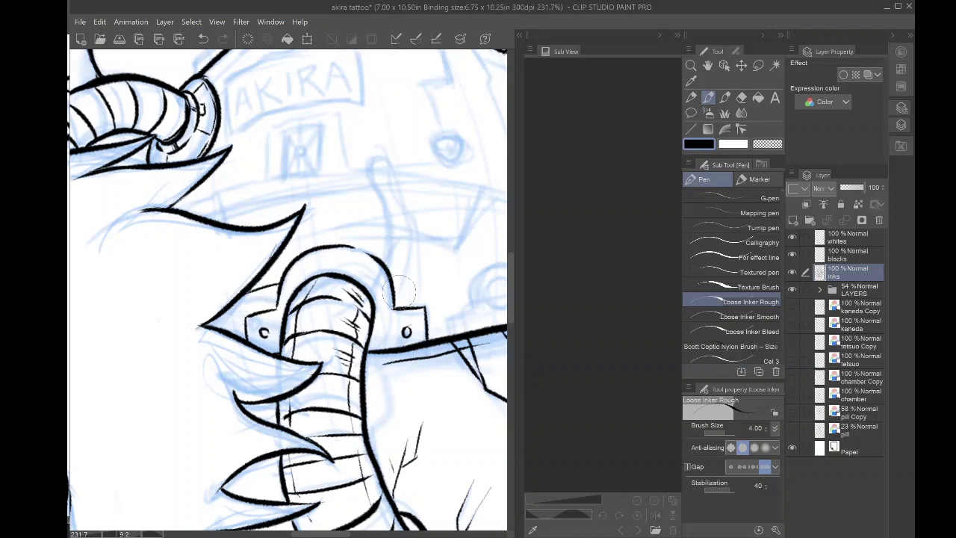
- Ink the angled panel line running from the hose bracket's outer tab towards the next fitting on the dome's lower rim
mouse_move(393, 286)
left_mouse_down()
mouse_move(441, 283)
mouse_move(293, 258)
left_mouse_up()
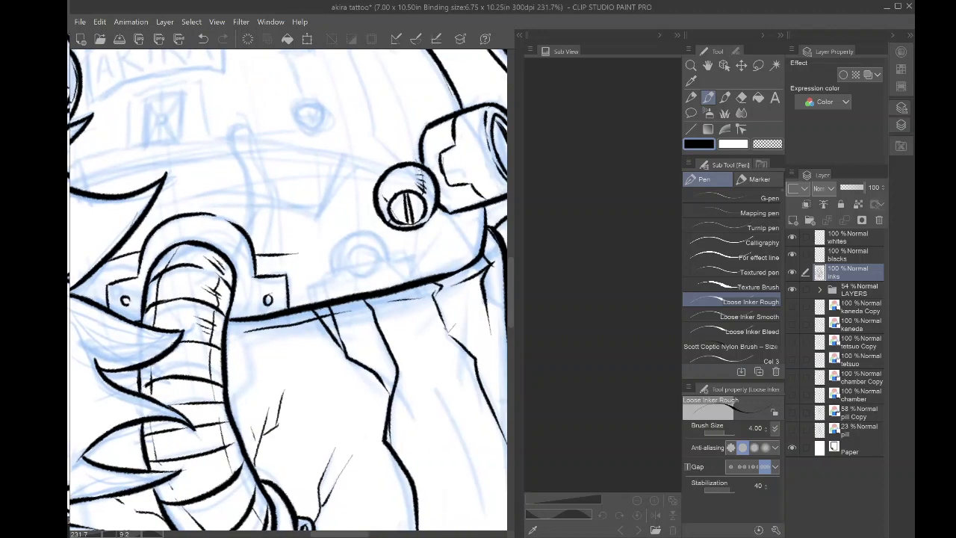
left_click_drag(404, 247, 408, 318)
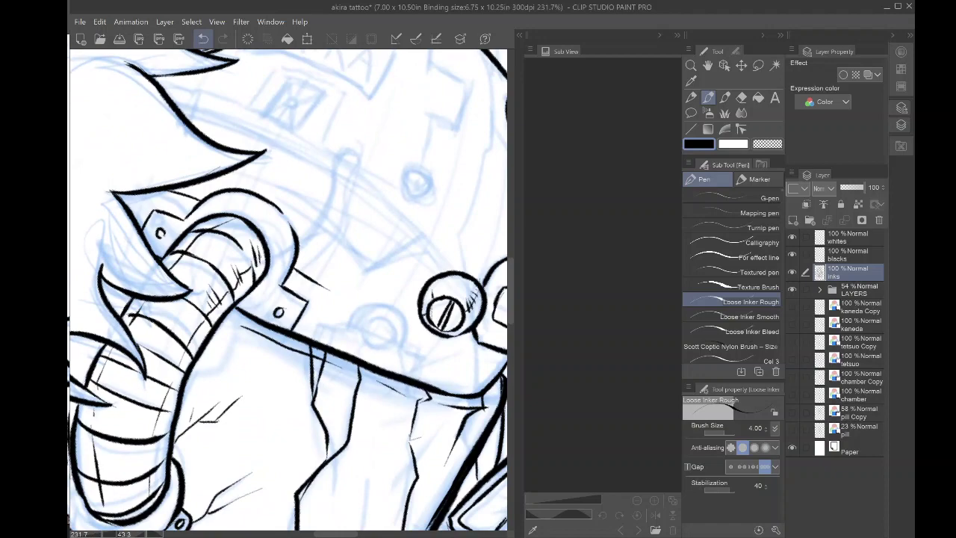
left_click_drag(403, 247, 405, 327)
mouse_move(328, 329)
left_mouse_down()
mouse_move(334, 266)
mouse_move(305, 314)
mouse_move(274, 307)
mouse_move(331, 307)
left_mouse_up()
left_click(203, 38)
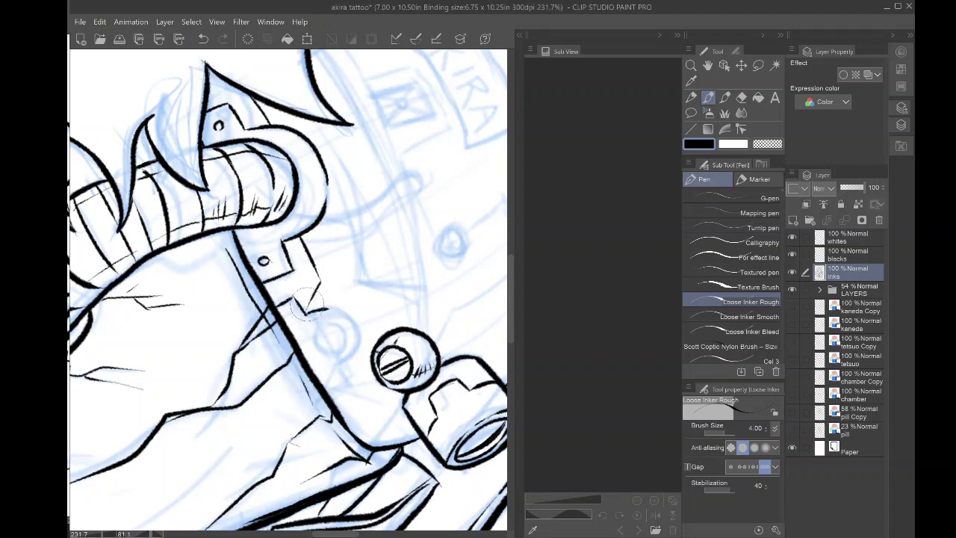
key("ctrl+z")
- Ink the round-topped plate beside the hose bracket, with a slotted screw in the middle and a small rivet at each end
mouse_move(314, 306)
left_mouse_down()
mouse_move(353, 326)
mouse_move(356, 345)
mouse_move(337, 366)
mouse_move(335, 396)
left_mouse_up()
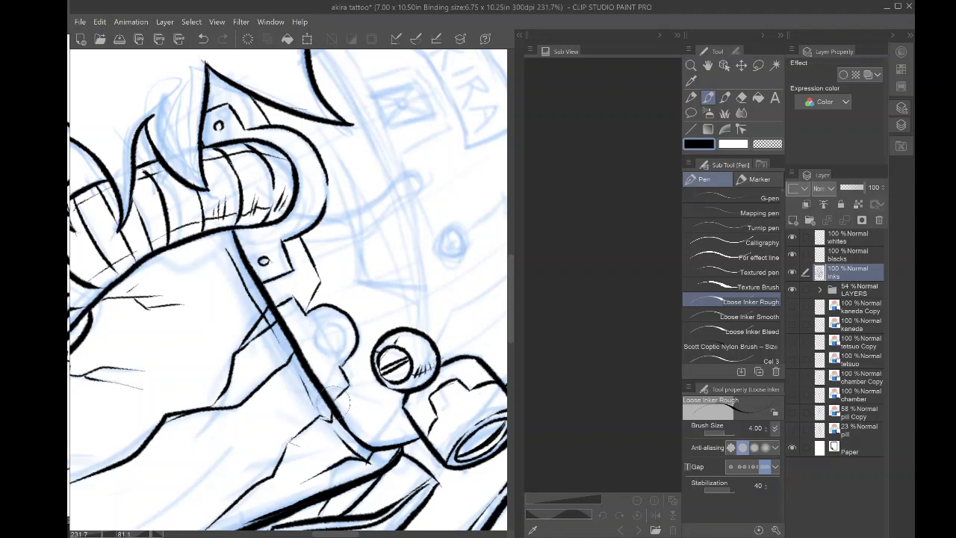
mouse_move(325, 323)
left_mouse_down()
mouse_move(328, 348)
mouse_move(315, 335)
mouse_move(331, 315)
mouse_move(323, 325)
mouse_move(335, 330)
mouse_move(328, 353)
mouse_move(311, 333)
left_mouse_up()
key("ctrl+z")
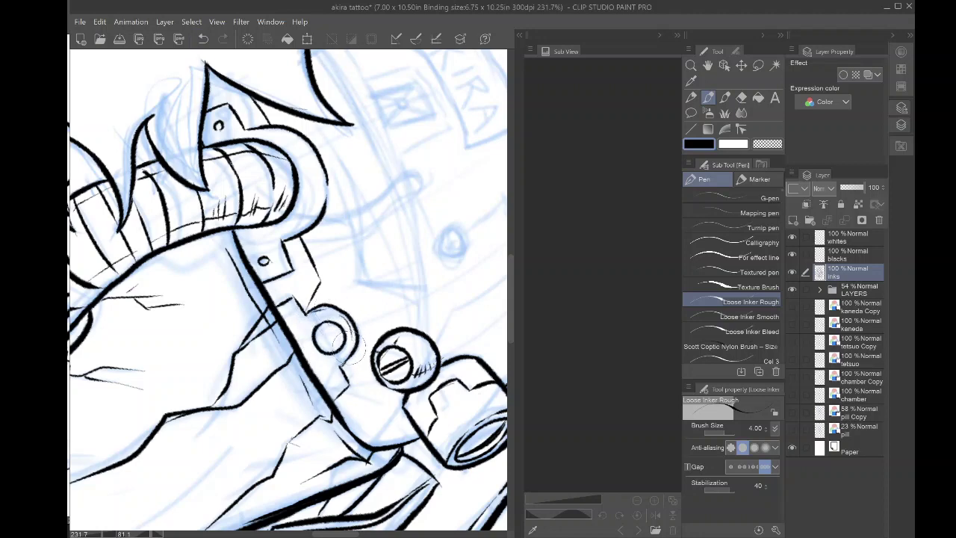
left_click_drag(327, 324, 334, 389)
mouse_move(290, 309)
left_mouse_down()
mouse_move(333, 265)
mouse_move(410, 299)
left_mouse_up()
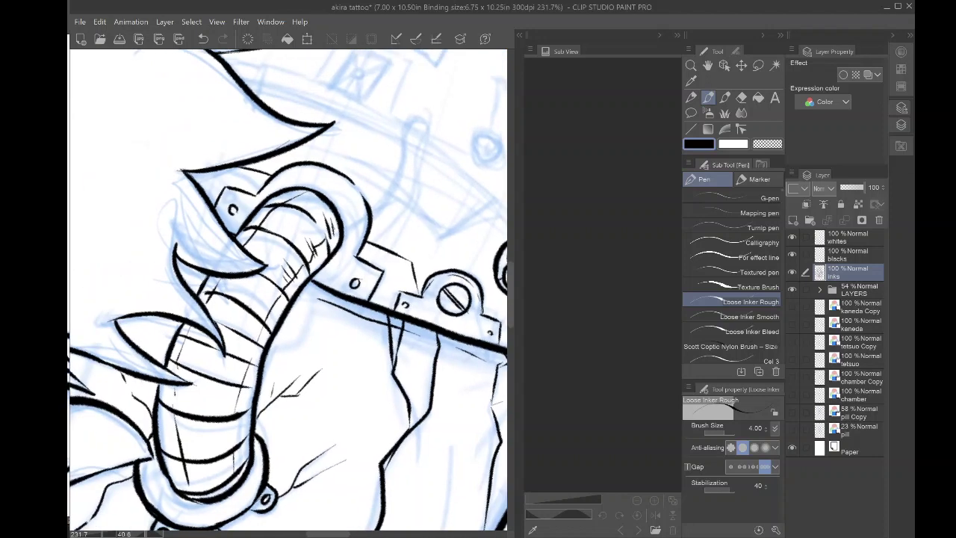
- Add segment marks and inner contour lines to the arched hose bracket and its bolted tabs
mouse_move(332, 248)
left_mouse_down()
mouse_move(312, 234)
mouse_move(351, 252)
left_mouse_up()
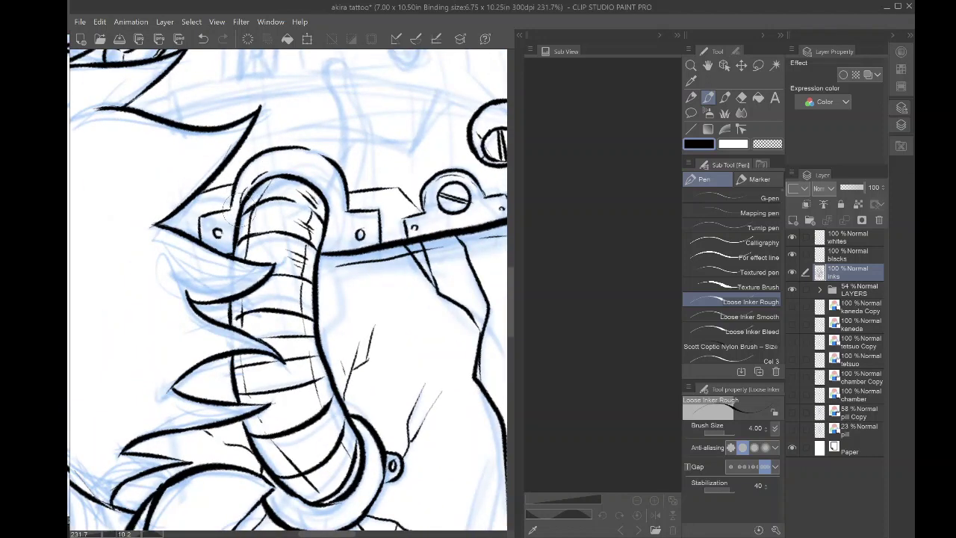
mouse_move(254, 186)
left_mouse_down()
mouse_move(287, 153)
mouse_move(302, 158)
mouse_move(328, 190)
mouse_move(337, 224)
mouse_move(332, 188)
left_mouse_up()
mouse_move(281, 151)
left_mouse_down()
mouse_move(276, 170)
mouse_move(252, 180)
left_mouse_up()
mouse_move(340, 174)
left_mouse_down()
mouse_move(330, 191)
mouse_move(350, 248)
left_mouse_up()
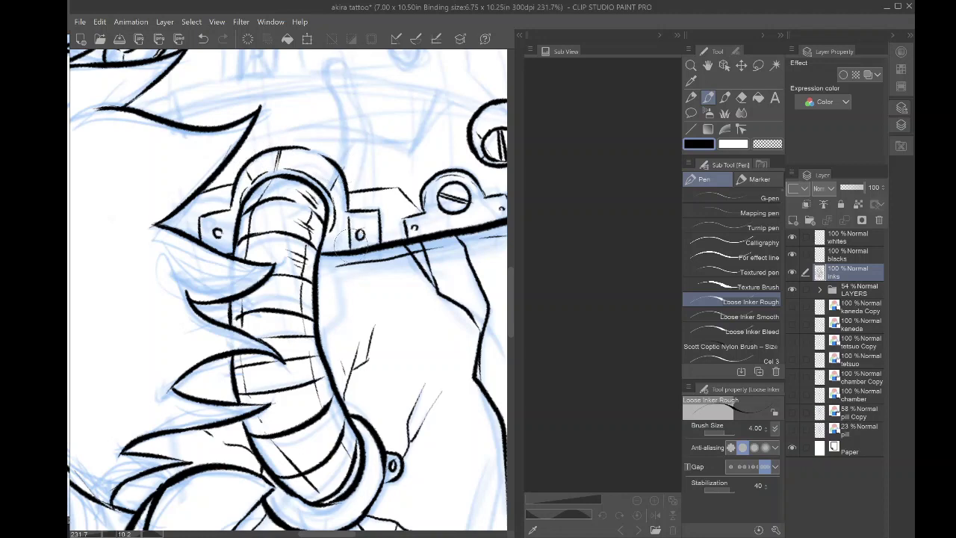
left_click_drag(349, 212, 351, 250)
mouse_move(227, 216)
left_mouse_down()
mouse_move(232, 242)
mouse_move(208, 195)
left_mouse_up()
left_click_drag(311, 154, 332, 183)
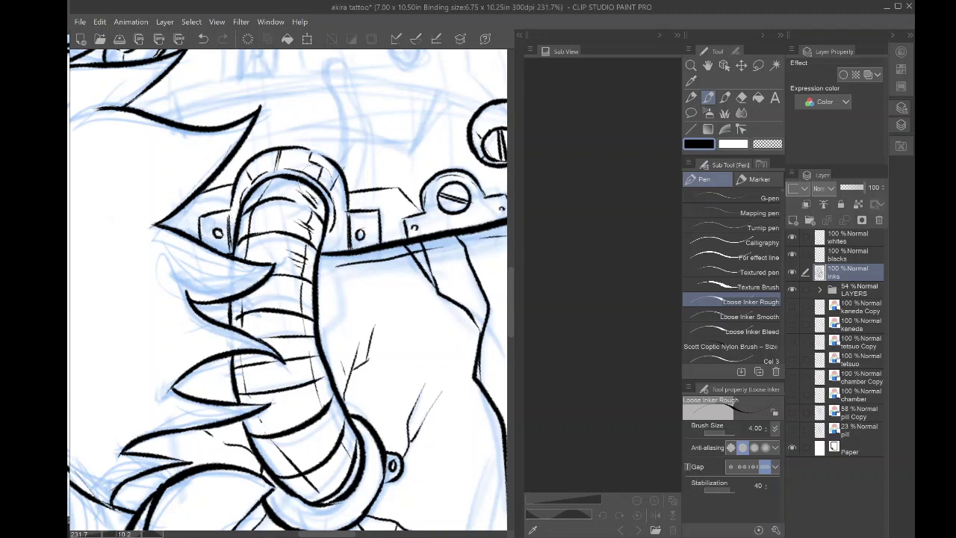
left_click_drag(341, 237, 328, 234)
left_click_drag(207, 218, 209, 234)
- Ink a short line and small rectangular notches below the slotted screw on the round-topped plate
left_click_drag(387, 231, 237, 242)
scroll(281, 236, "up", 5)
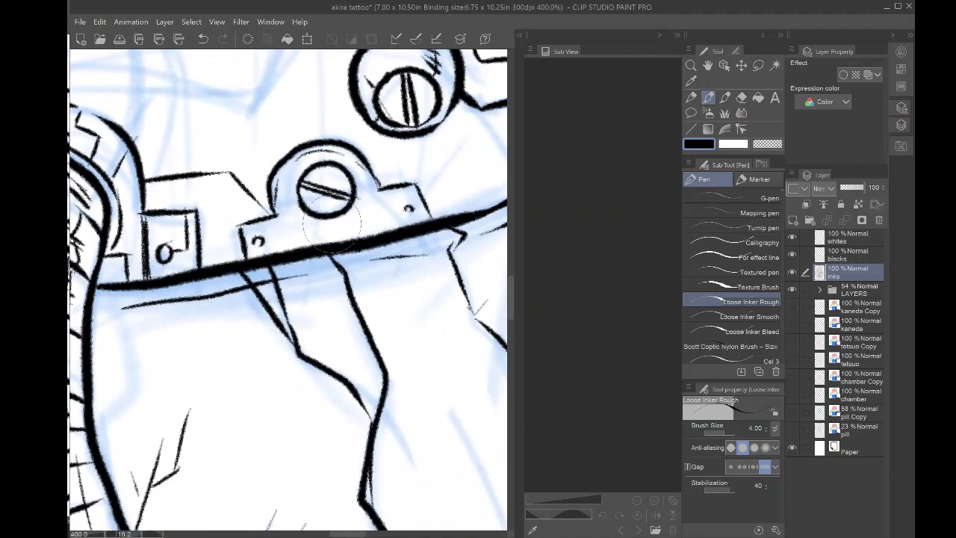
mouse_move(335, 218)
left_mouse_down()
mouse_move(340, 248)
mouse_move(355, 239)
mouse_move(353, 223)
mouse_move(391, 232)
left_mouse_up()
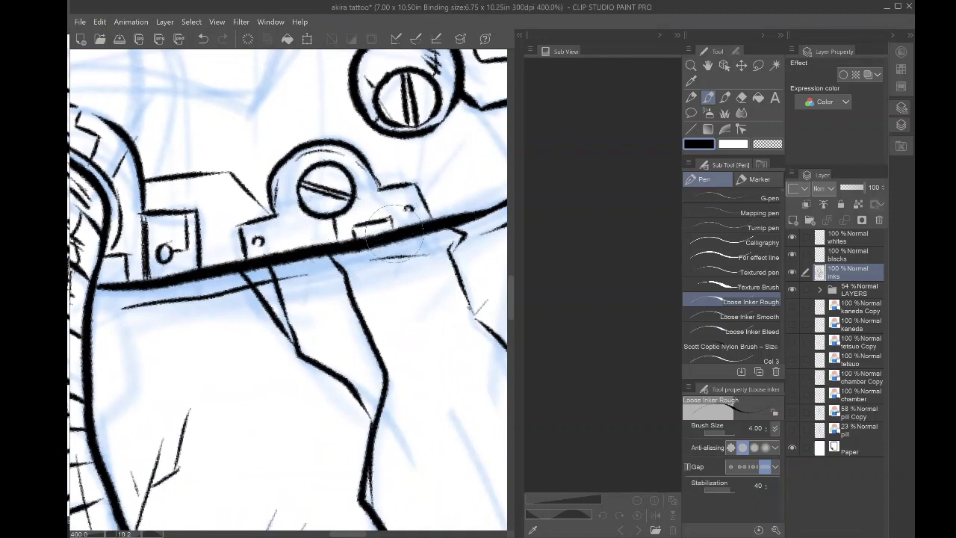
mouse_move(323, 241)
left_mouse_down()
mouse_move(320, 227)
mouse_move(284, 239)
mouse_move(287, 251)
mouse_move(202, 286)
left_mouse_up()
- Ink a curved seam with short cross lines at the dome's lower corner, below the cylindrical fitting
scroll(234, 258, "down", 2)
scroll(279, 244, "up", 3)
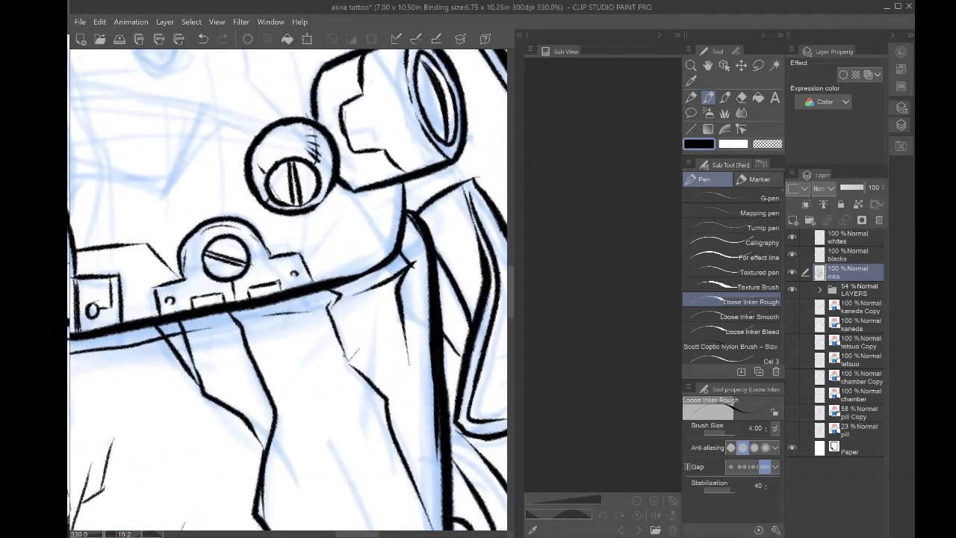
mouse_move(352, 274)
left_mouse_down()
mouse_move(363, 215)
mouse_move(402, 218)
left_mouse_up()
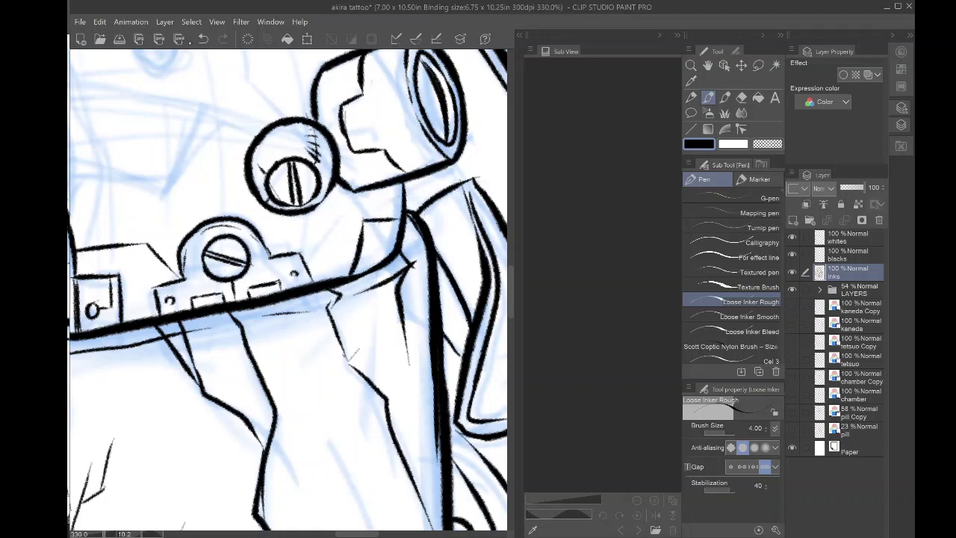
left_click(203, 39)
left_click_drag(365, 208, 409, 194)
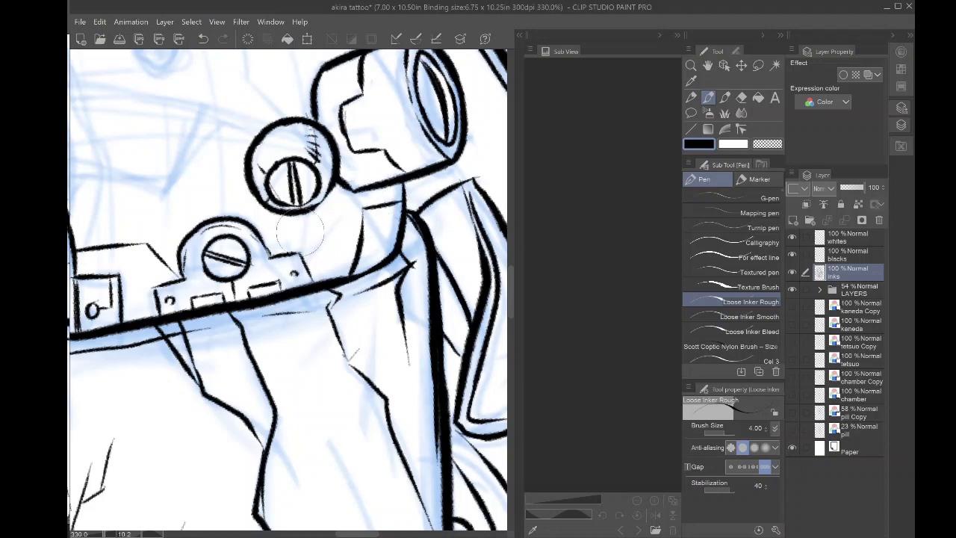
mouse_move(391, 184)
left_mouse_down()
mouse_move(384, 325)
mouse_move(395, 373)
mouse_move(419, 408)
left_mouse_up()
- Ink the pointed panel edge around the small hose fitting on the dome's upper edge
scroll(288, 290, "down", 4)
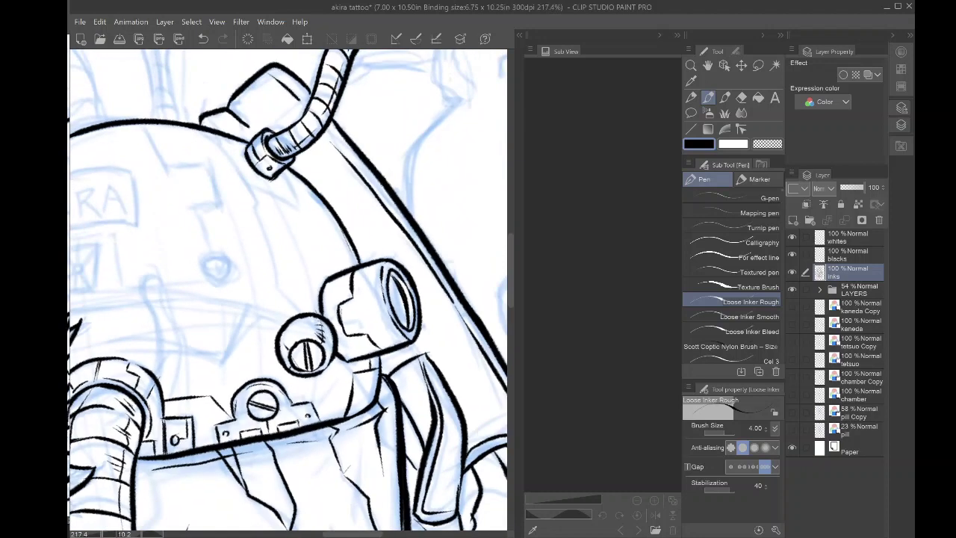
left_click_drag(288, 290, 331, 332)
scroll(289, 290, "up", 3)
scroll(288, 290, "up", 1)
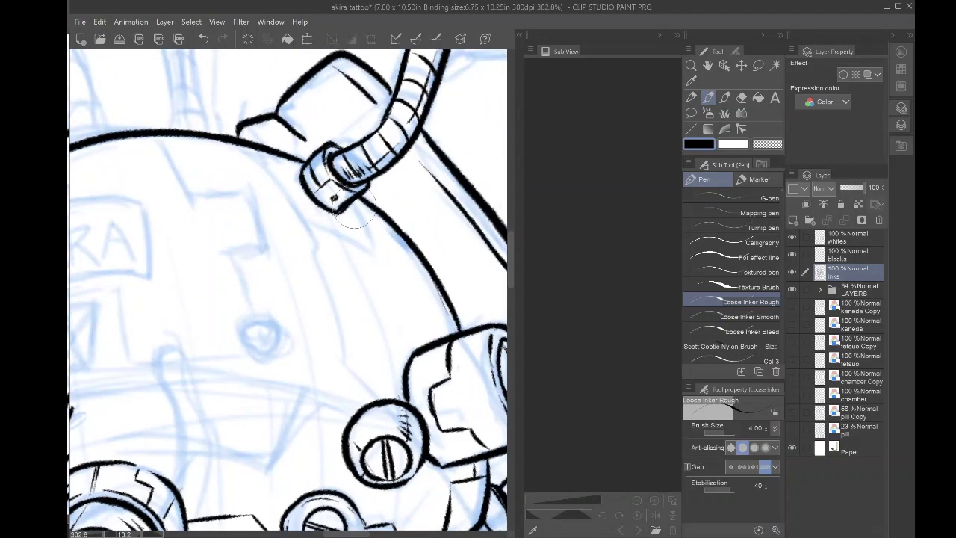
left_click_drag(355, 205, 378, 251)
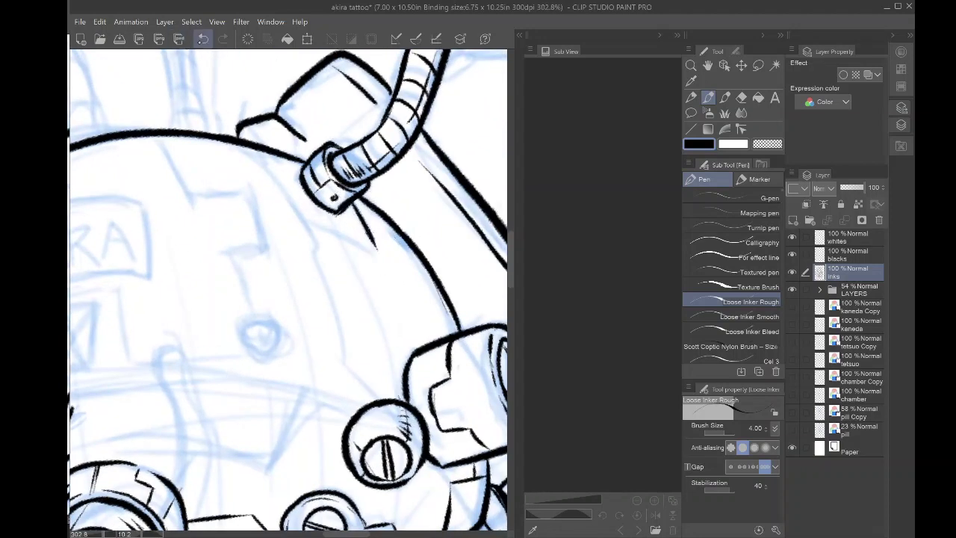
left_click(203, 39)
left_click_drag(357, 217, 384, 251)
left_click_drag(368, 217, 396, 300)
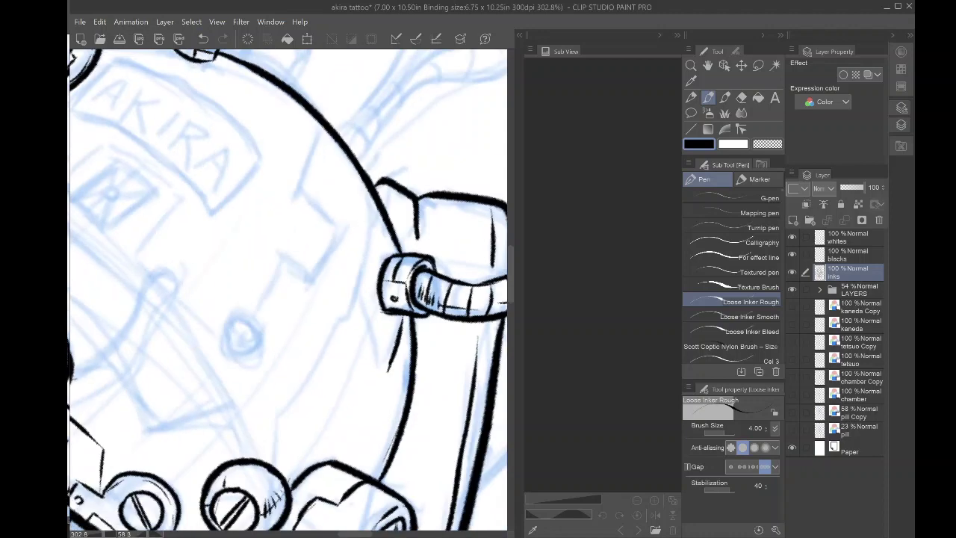
mouse_move(386, 370)
left_mouse_down()
mouse_move(355, 287)
mouse_move(352, 300)
mouse_move(368, 226)
mouse_move(361, 170)
left_mouse_up()
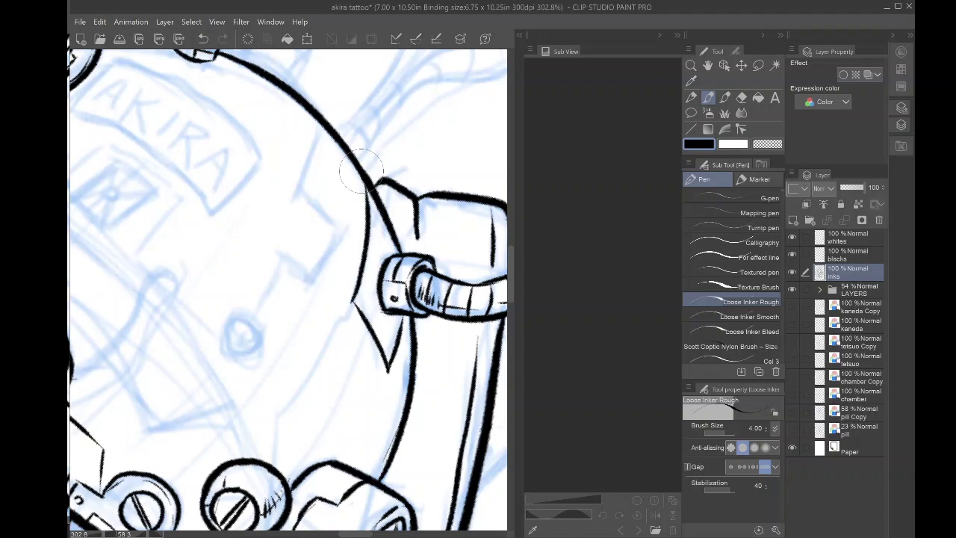
- Ink the long curved seam from the dome's upper edge down towards the round screw, ending in a short angled line
scroll(362, 172, "down", 4)
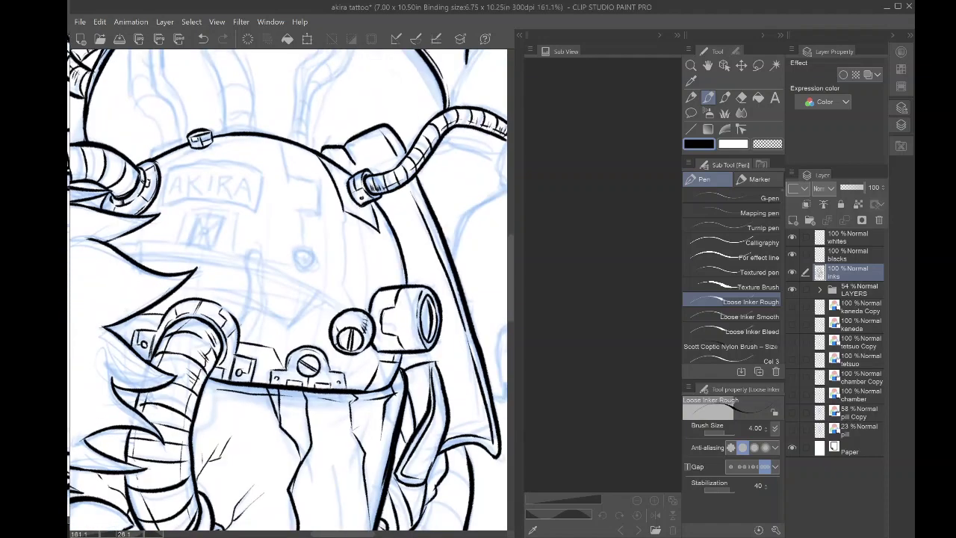
left_click_drag(343, 278, 343, 198)
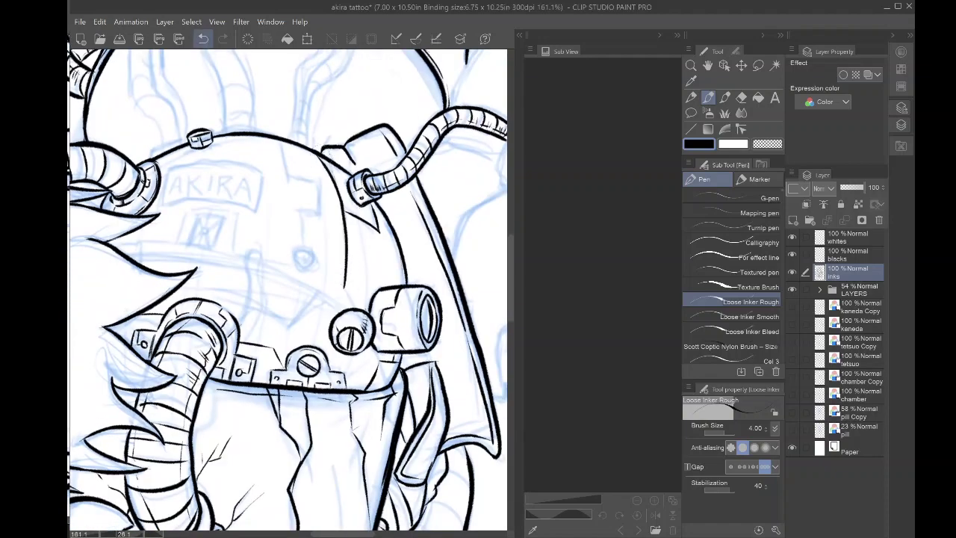
left_click(203, 38)
left_click_drag(350, 287, 344, 203)
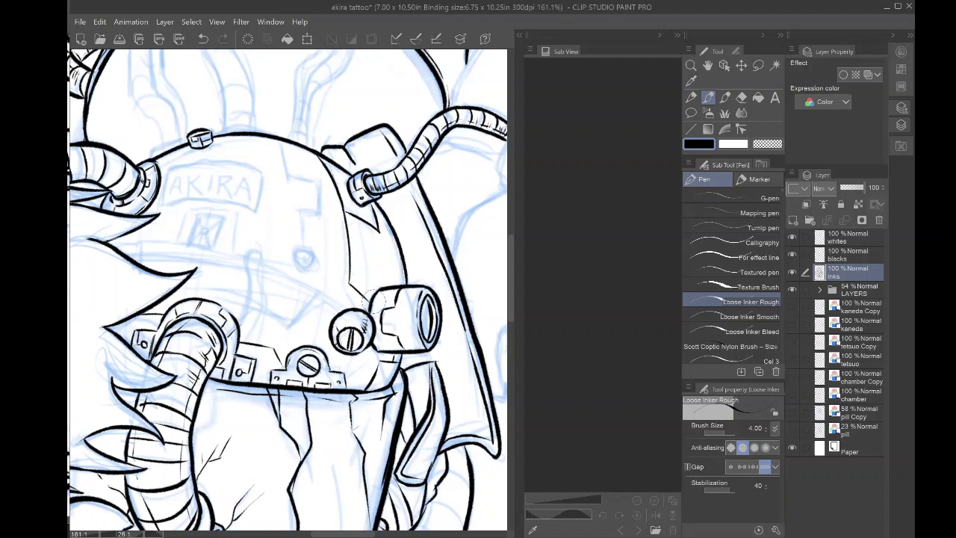
left_click_drag(374, 300, 425, 301)
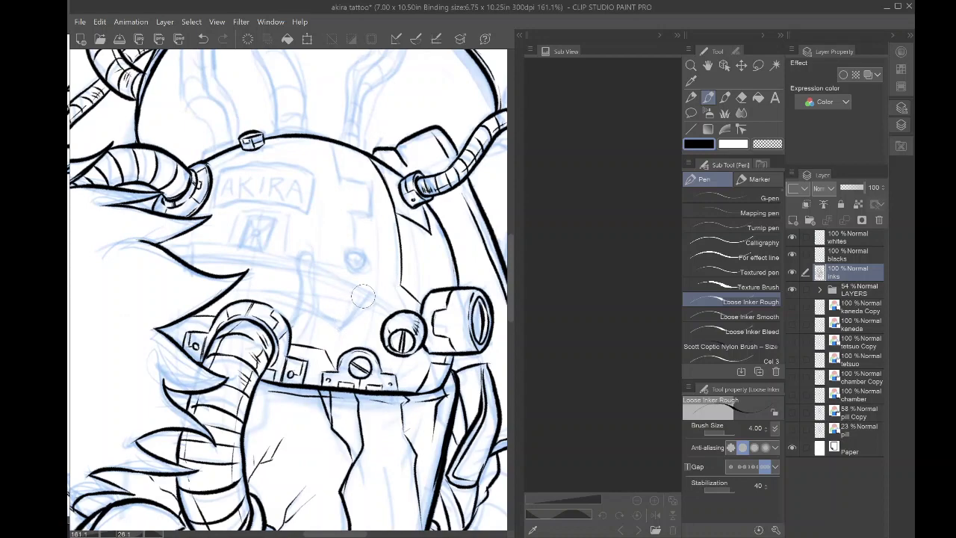
- Ink the angular zigzag panel line on the dome between the hose bracket and the round screw
mouse_move(371, 291)
left_mouse_down()
mouse_move(293, 395)
mouse_move(274, 268)
left_mouse_up()
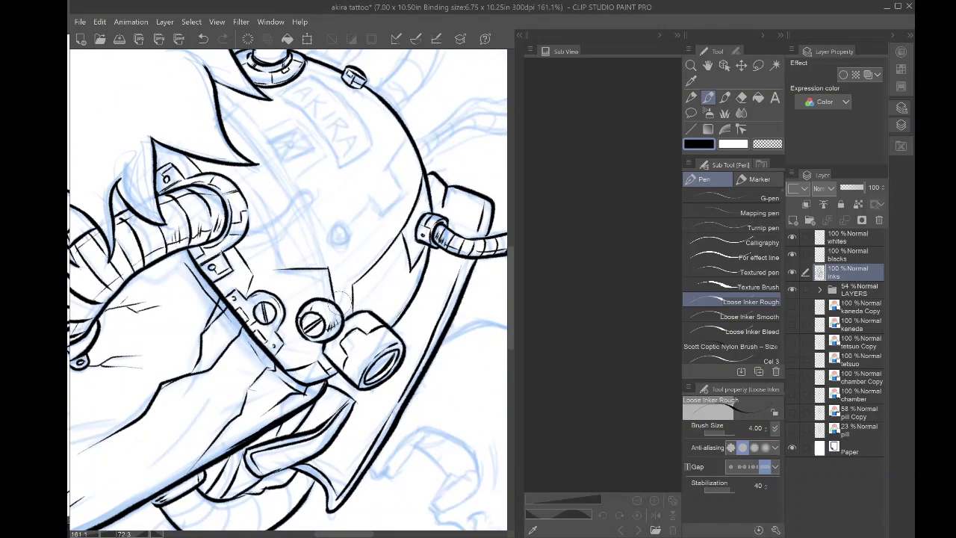
mouse_move(343, 300)
left_mouse_down()
mouse_move(331, 256)
mouse_move(338, 318)
mouse_move(269, 298)
left_mouse_up()
key("ctrl+plus")
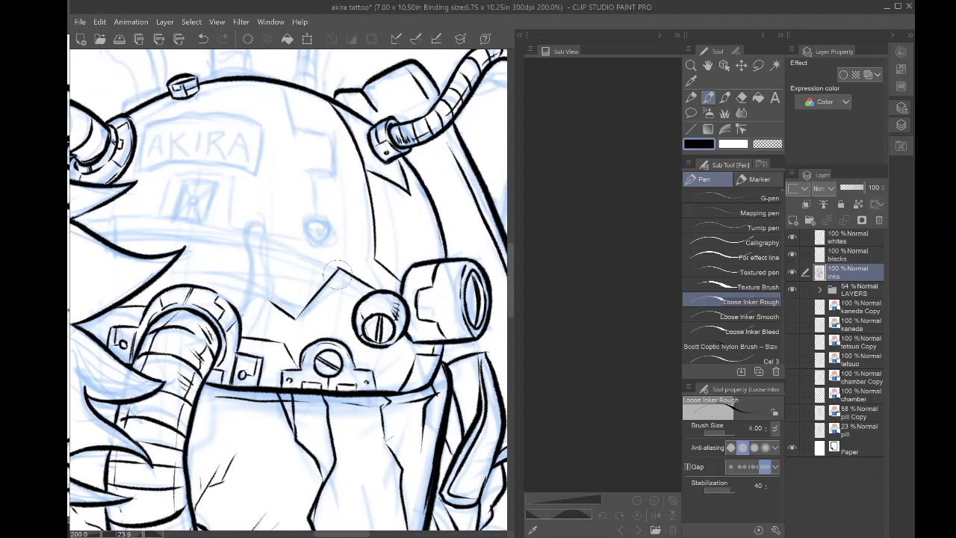
- Ink the angled panel line rising from the zigzag's peak and turning across to the dome's long curved seam
left_click_drag(339, 267, 338, 235)
left_click(203, 39)
mouse_move(339, 263)
left_mouse_down()
mouse_move(377, 231)
mouse_move(354, 235)
mouse_move(382, 242)
mouse_move(328, 222)
mouse_move(321, 244)
mouse_move(302, 234)
mouse_move(308, 218)
mouse_move(335, 215)
left_mouse_up()
left_click(203, 39)
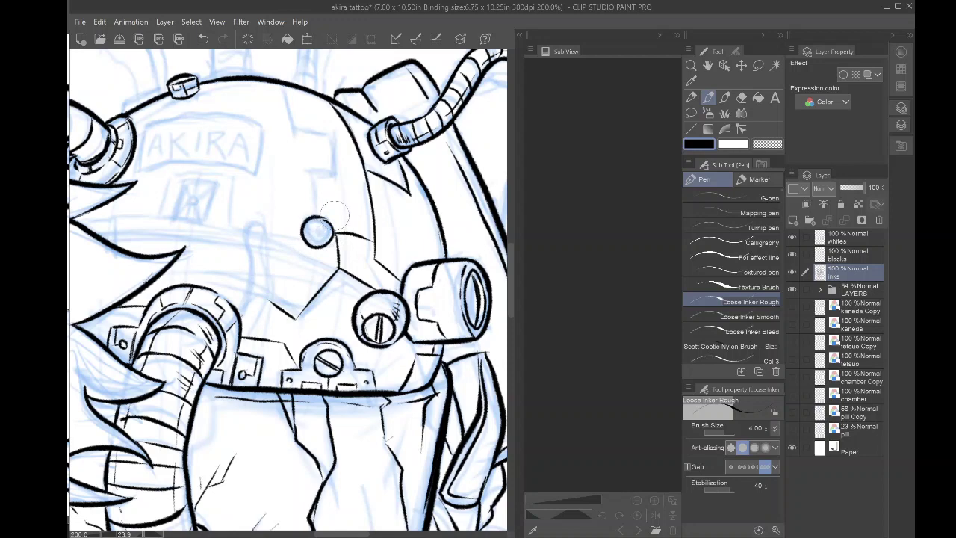
- Ink the small round bolt with its inner ring beside the new panel line in the middle of the dome
key("ctrl+z")
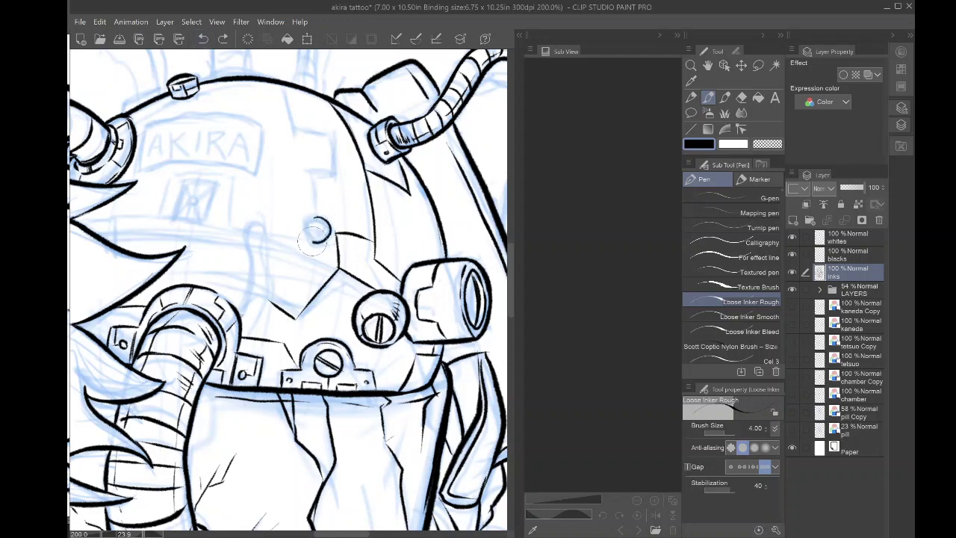
mouse_move(312, 239)
left_mouse_down()
mouse_move(318, 213)
mouse_move(326, 226)
mouse_move(312, 221)
mouse_move(324, 238)
mouse_move(307, 232)
mouse_move(317, 222)
mouse_move(315, 240)
mouse_move(311, 162)
mouse_move(317, 216)
left_mouse_up()
key("ctrl+z")
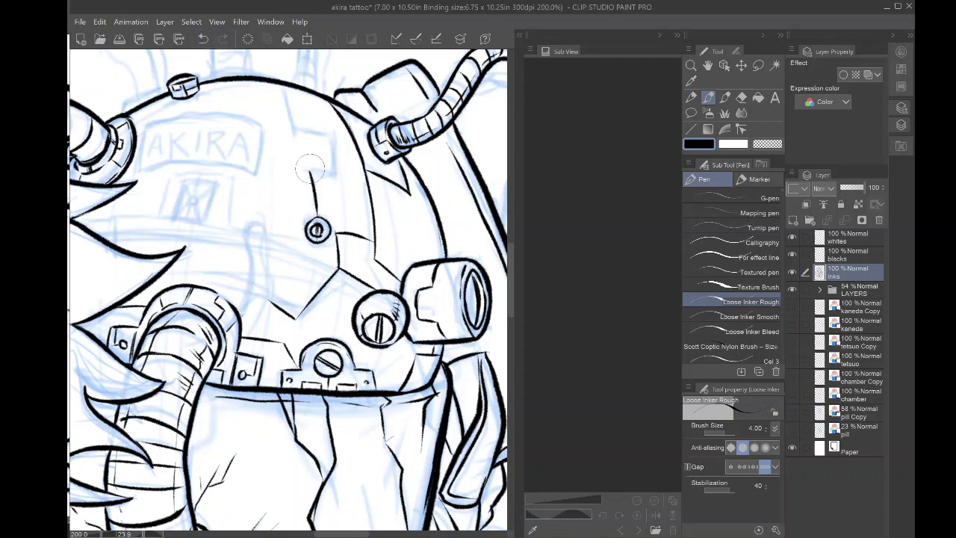
- Ink the stepped panel line from the round bolt up to the dome's upper edge, plus a short curved seam near the small edge bolt
mouse_move(310, 171)
left_mouse_down()
mouse_move(334, 173)
mouse_move(326, 135)
mouse_move(293, 133)
mouse_move(281, 84)
mouse_move(343, 171)
left_mouse_up()
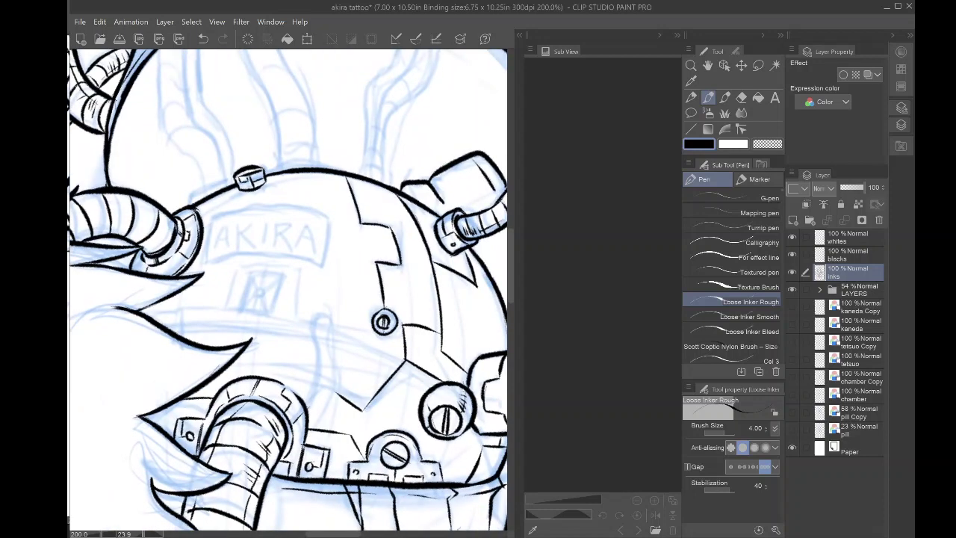
left_click(203, 39)
left_click_drag(361, 223, 347, 172)
mouse_move(279, 178)
left_mouse_down()
mouse_move(272, 200)
mouse_move(339, 136)
mouse_move(363, 158)
mouse_move(341, 310)
mouse_move(346, 272)
left_mouse_up()
- Ink the curved rectangular outline of the AKIRA nameplate on the dome
scroll(278, 195, "up", 2)
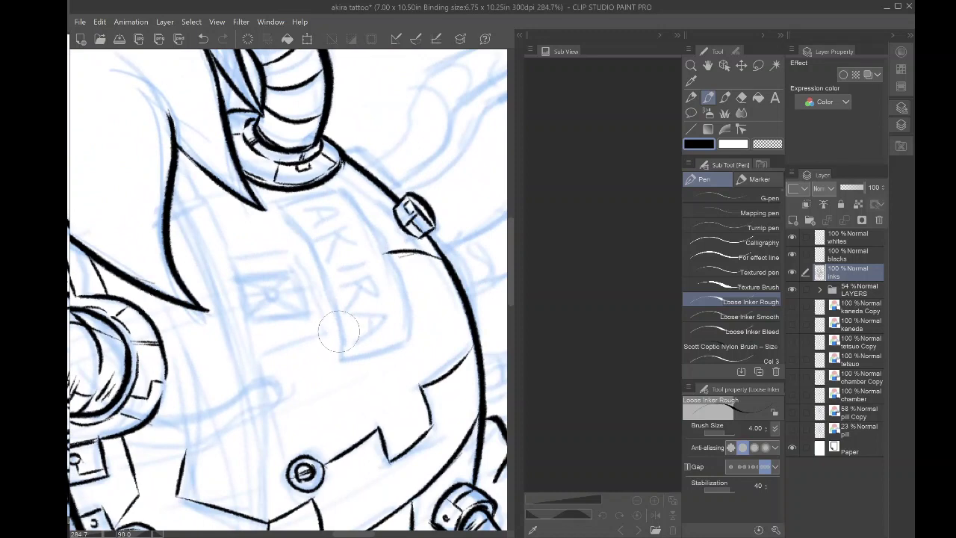
left_click_drag(345, 357, 287, 215)
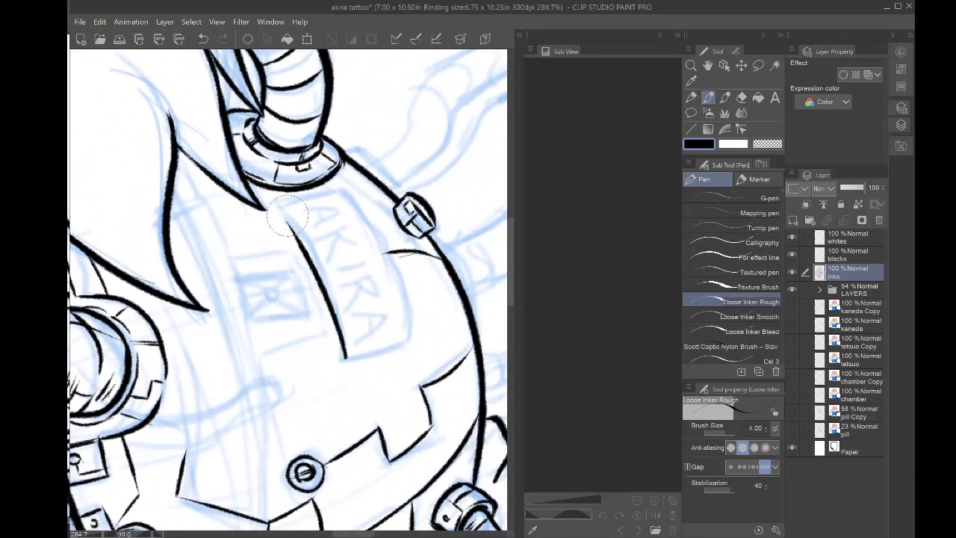
mouse_move(345, 357)
left_mouse_down()
mouse_move(402, 337)
mouse_move(386, 345)
mouse_move(349, 208)
left_mouse_up()
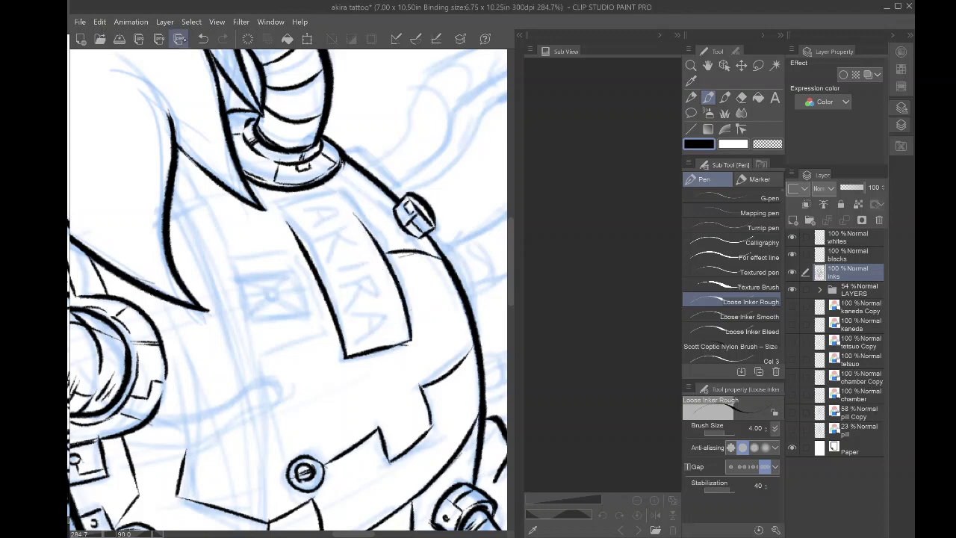
key("ctrl+z")
mouse_move(413, 341)
left_mouse_down()
mouse_move(379, 239)
mouse_move(348, 190)
mouse_move(203, 236)
left_mouse_up()
mouse_move(283, 247)
left_mouse_down()
mouse_move(287, 319)
mouse_move(335, 292)
left_mouse_up()
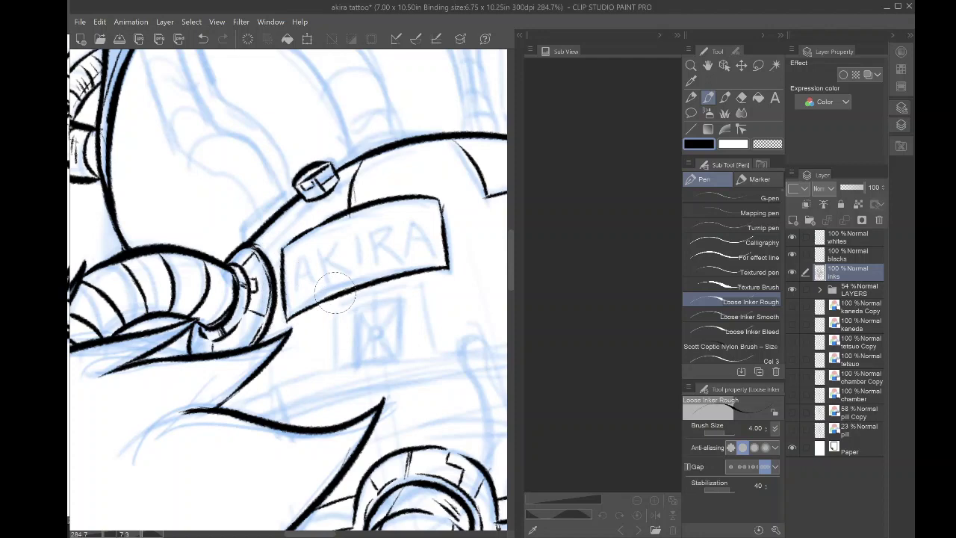
- Ink the open-bottomed panel frame directly below the AKIRA nameplate, with a top line and two tapering sides
mouse_move(410, 283)
left_mouse_down()
mouse_move(330, 314)
mouse_move(338, 366)
left_mouse_up()
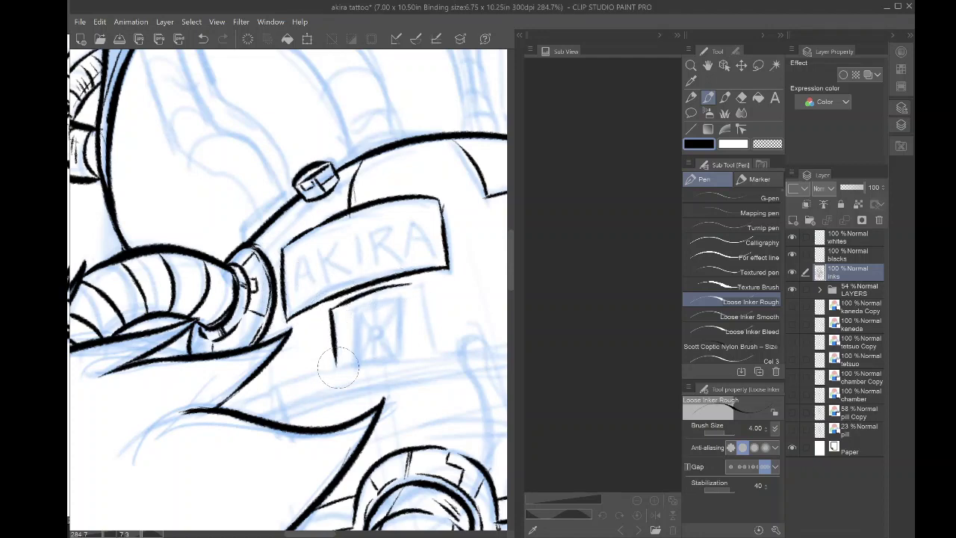
mouse_move(409, 283)
left_mouse_down()
mouse_move(423, 284)
mouse_move(437, 357)
left_mouse_up()
key("ctrl+z")
left_click_drag(419, 285, 437, 356)
scroll(294, 320, "down", 5)
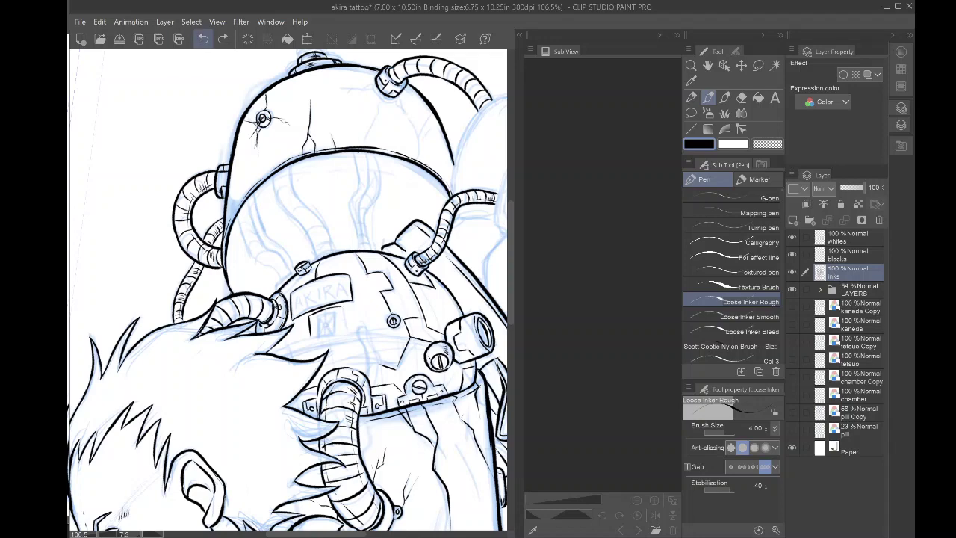
scroll(282, 316, "up", 4)
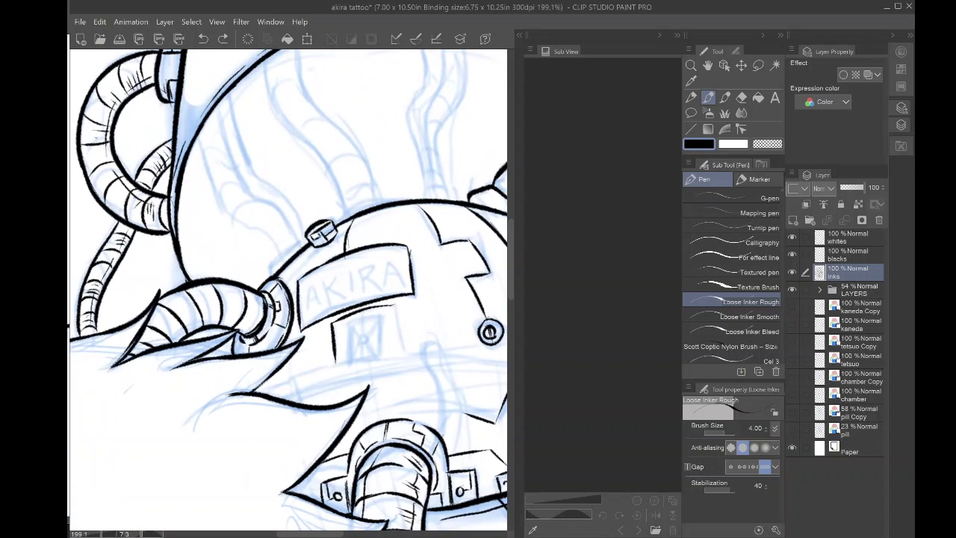
left_click_drag(395, 305, 403, 354)
left_click(203, 39)
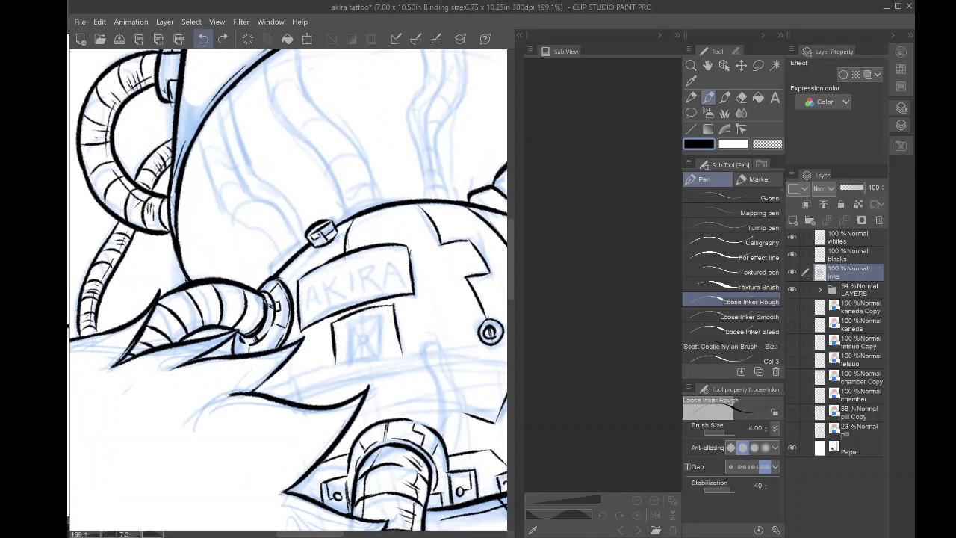
- Ink the small double-edged rectangular vent inside the open frame, with a central hub and spokes radiating to its edges
scroll(352, 372, "up", 4)
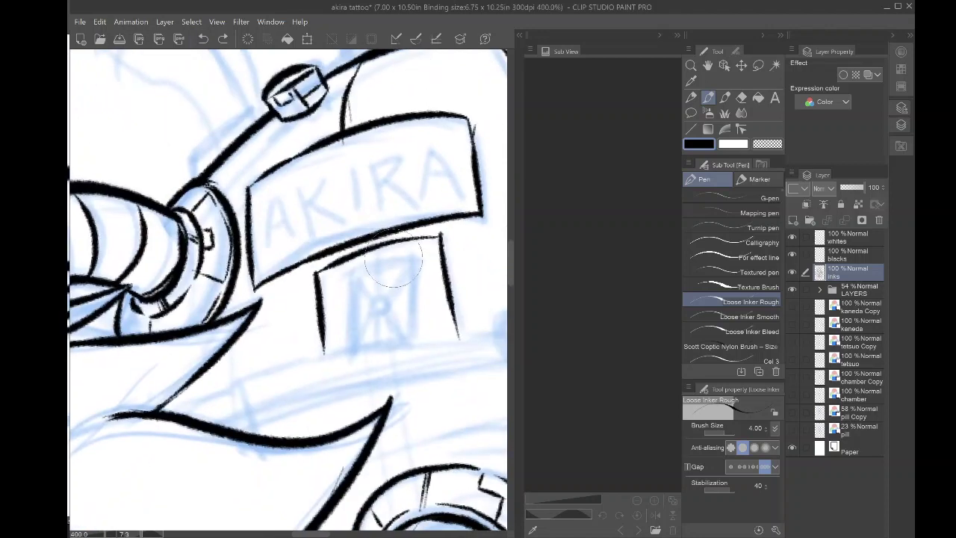
mouse_move(416, 255)
left_mouse_down()
mouse_move(345, 281)
mouse_move(355, 348)
left_mouse_up()
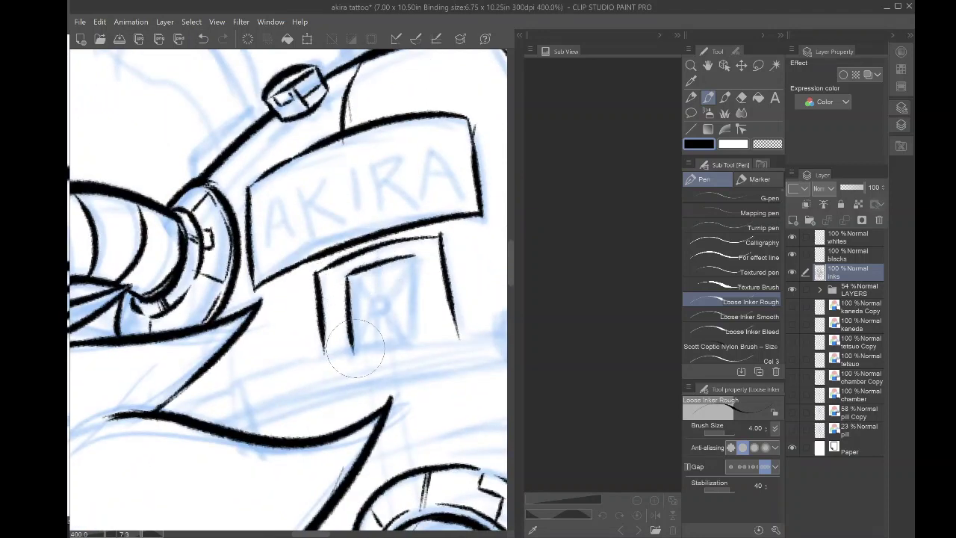
mouse_move(415, 256)
left_mouse_down()
mouse_move(420, 343)
mouse_move(360, 351)
mouse_move(352, 290)
mouse_move(354, 276)
mouse_move(408, 263)
mouse_move(414, 333)
left_mouse_up()
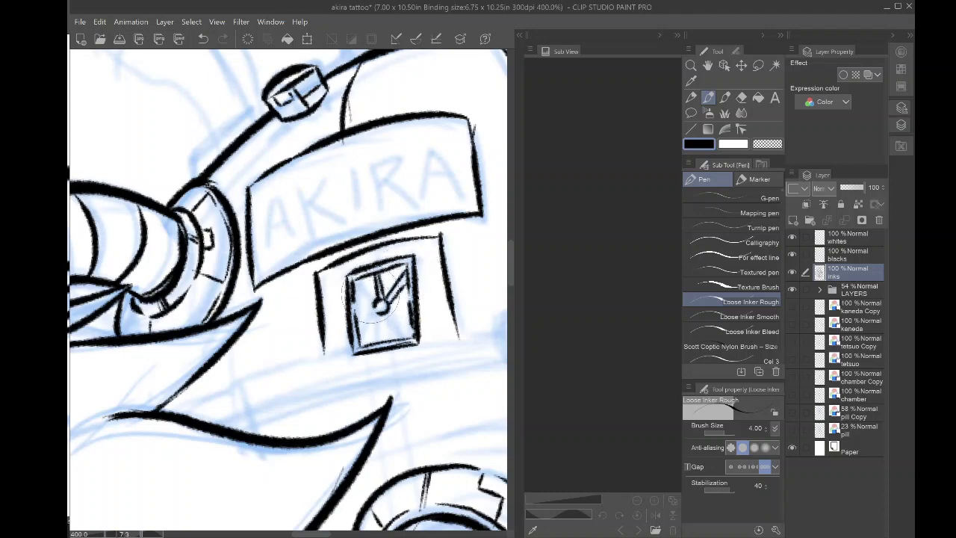
left_click_drag(369, 293, 356, 276)
left_click_drag(377, 312, 360, 349)
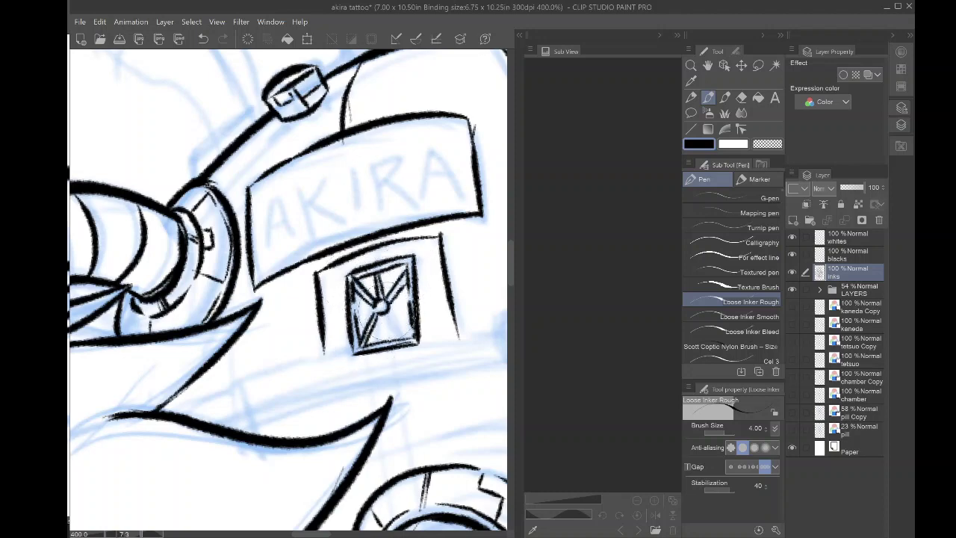
mouse_move(387, 311)
left_mouse_down()
mouse_move(417, 333)
mouse_move(385, 338)
left_mouse_up()
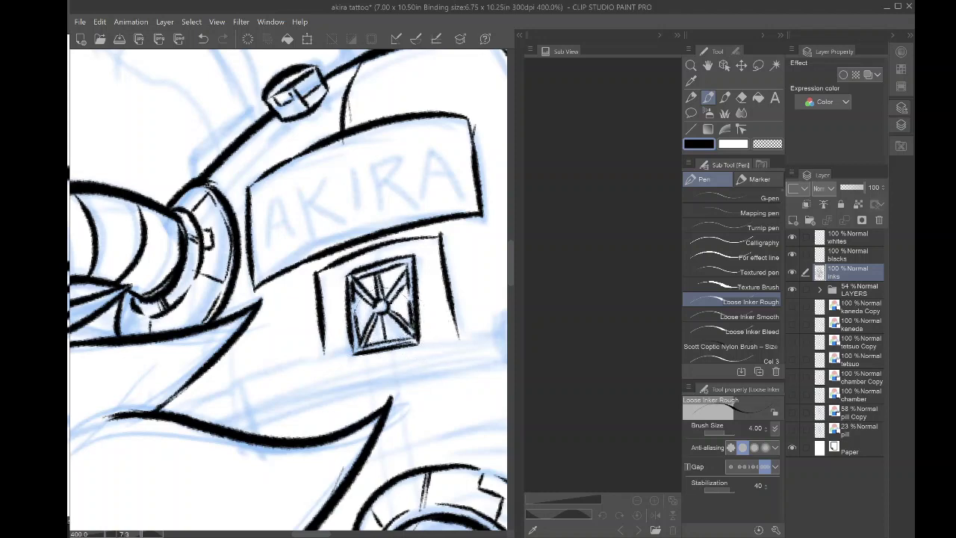
scroll(275, 313, "down", 5)
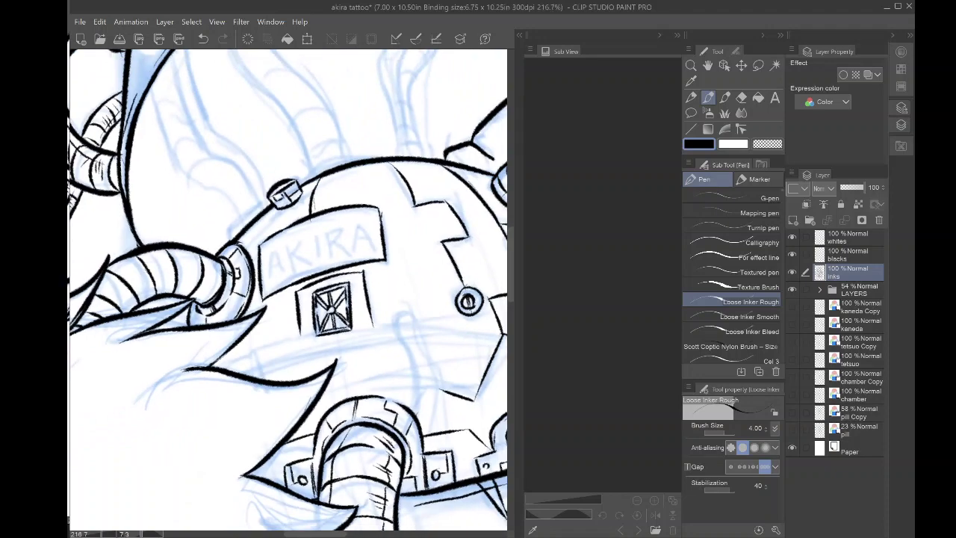
key("minus")
key("minus")
key("minus")
key("minus")
left_click_drag(264, 353, 260, 314)
scroll(260, 315, "down", 3)
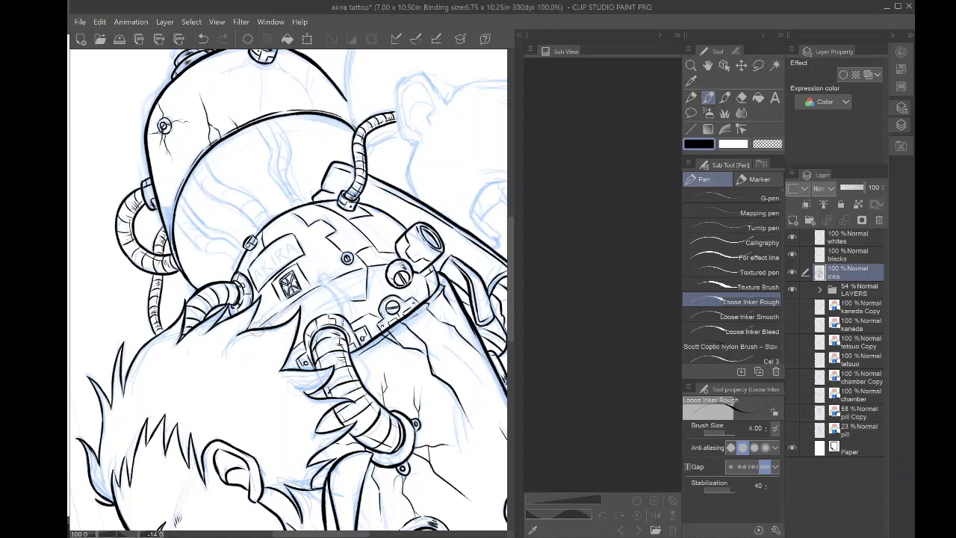
- Ink the outer side edges of the window frame below the AKIRA plate and add narrow brackets along both sides
key("ctrl+z")
left_click_drag(276, 311, 262, 325)
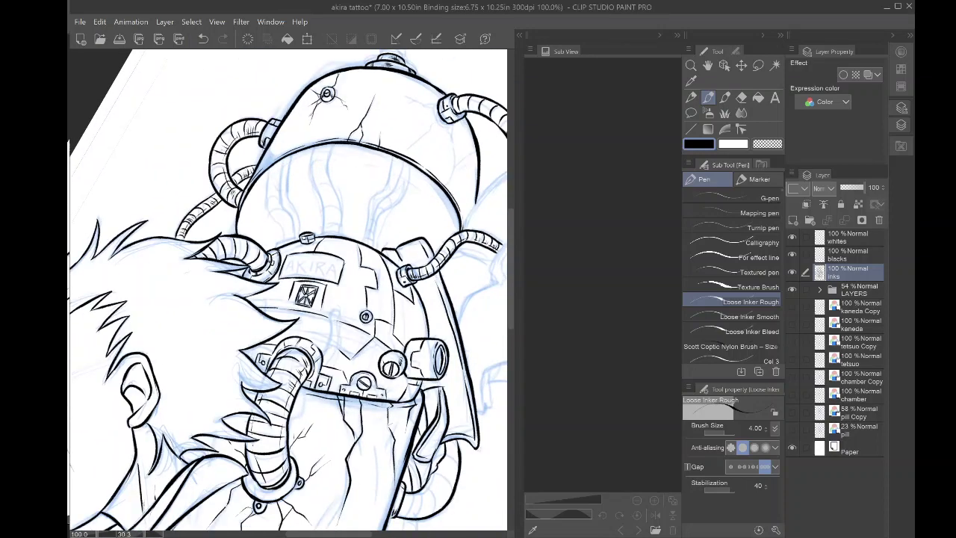
scroll(289, 290, "up", 5)
scroll(288, 290, "up", 1)
left_click_drag(347, 289, 357, 238)
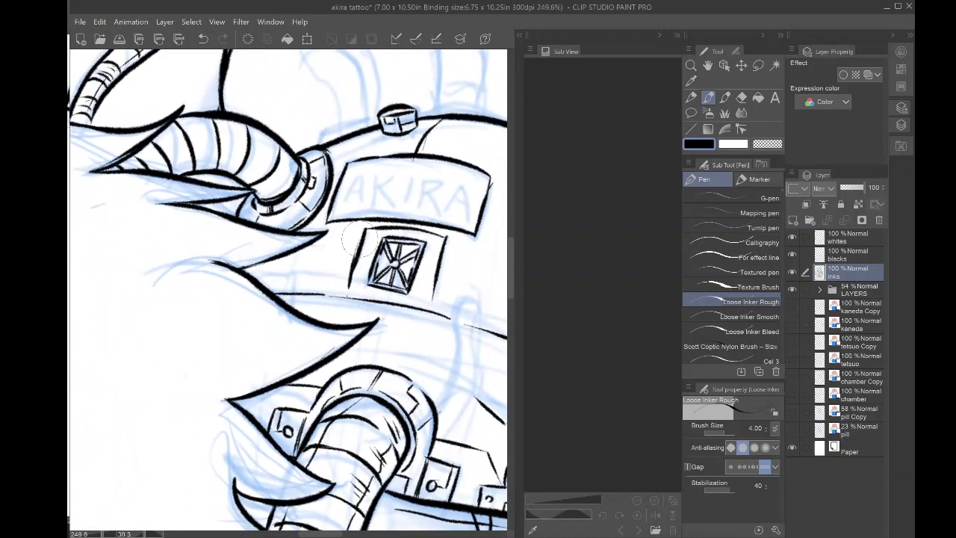
left_click(203, 39)
left_click_drag(348, 297, 360, 240)
left_click_drag(425, 298, 441, 258)
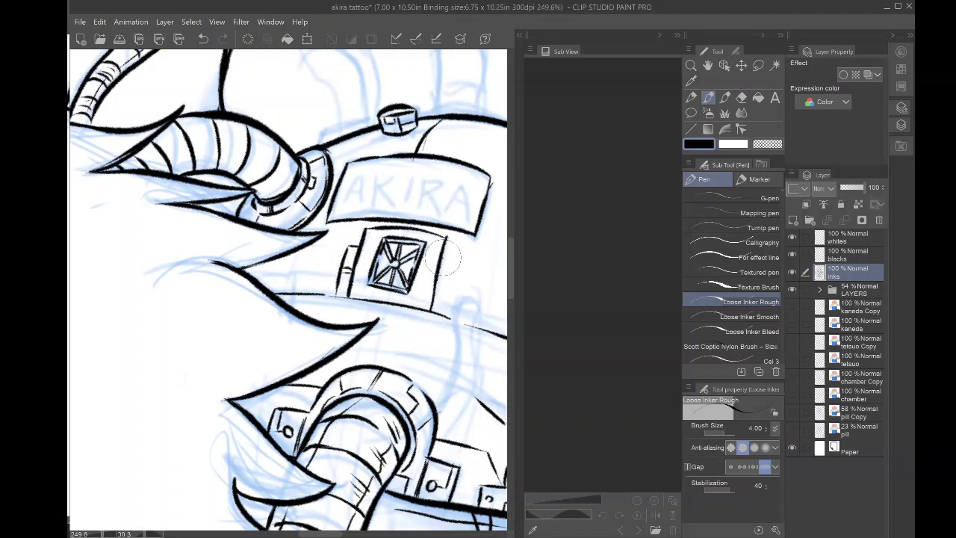
mouse_move(451, 260)
left_mouse_down()
mouse_move(440, 321)
mouse_move(447, 283)
left_mouse_up()
- Erase the crossed window inside the frame and re-ink the top and left edges of its inner border
key("e")
mouse_move(408, 263)
left_mouse_down()
mouse_move(397, 285)
mouse_move(401, 261)
mouse_move(379, 281)
mouse_move(387, 261)
mouse_move(377, 265)
mouse_move(369, 284)
mouse_move(378, 250)
mouse_move(413, 241)
mouse_move(409, 286)
mouse_move(419, 249)
left_mouse_up()
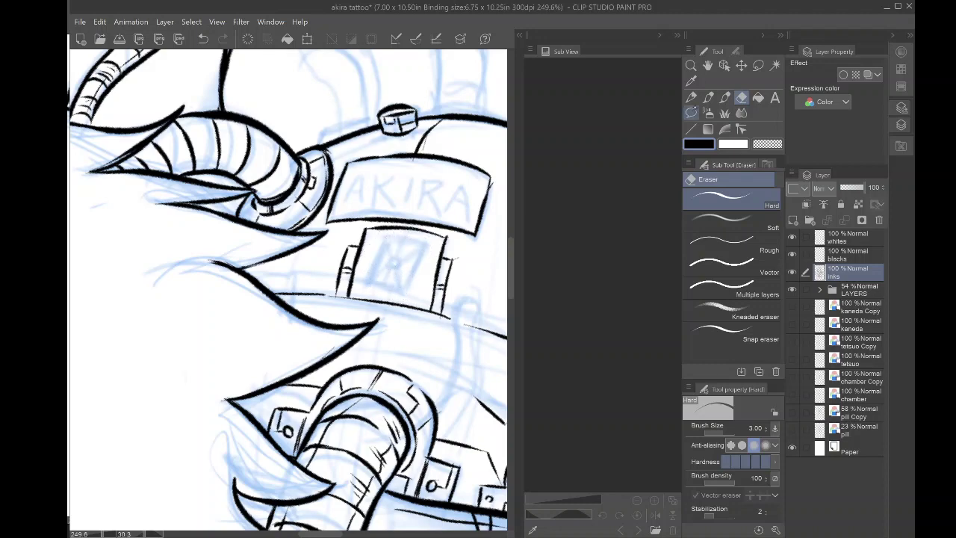
left_click(708, 98)
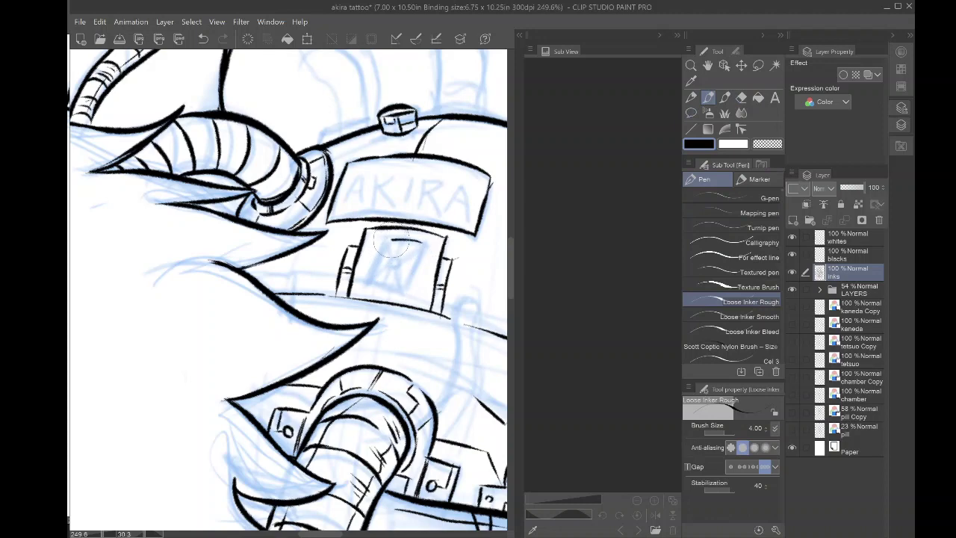
mouse_move(380, 240)
left_mouse_down()
mouse_move(420, 241)
mouse_move(374, 262)
mouse_move(371, 297)
left_mouse_up()
left_click(203, 38)
left_click_drag(378, 240, 368, 300)
left_click(203, 39)
left_click_drag(378, 240, 369, 303)
key("ctrl+z")
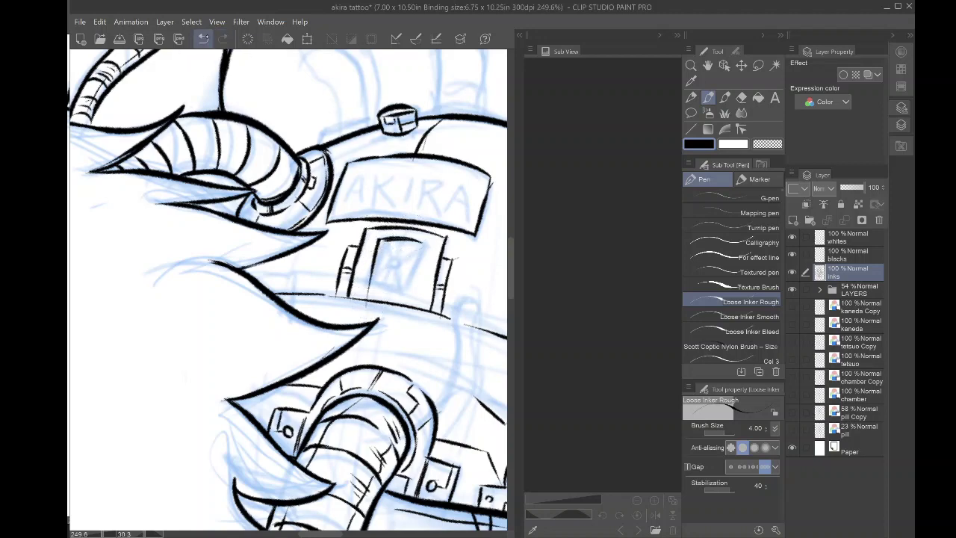
left_click_drag(377, 236, 365, 301)
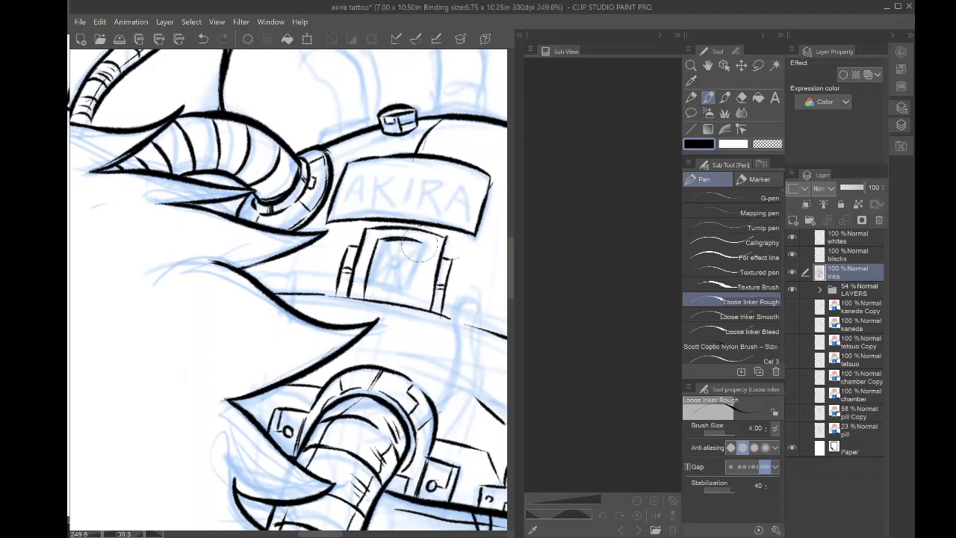
- Ink the window's remaining inner edges, then add a small central hub with spokes radiating to the border
left_click_drag(426, 240, 412, 307)
left_click_drag(420, 247, 408, 304)
mouse_move(420, 243)
left_mouse_down()
mouse_move(385, 248)
mouse_move(370, 303)
left_mouse_up()
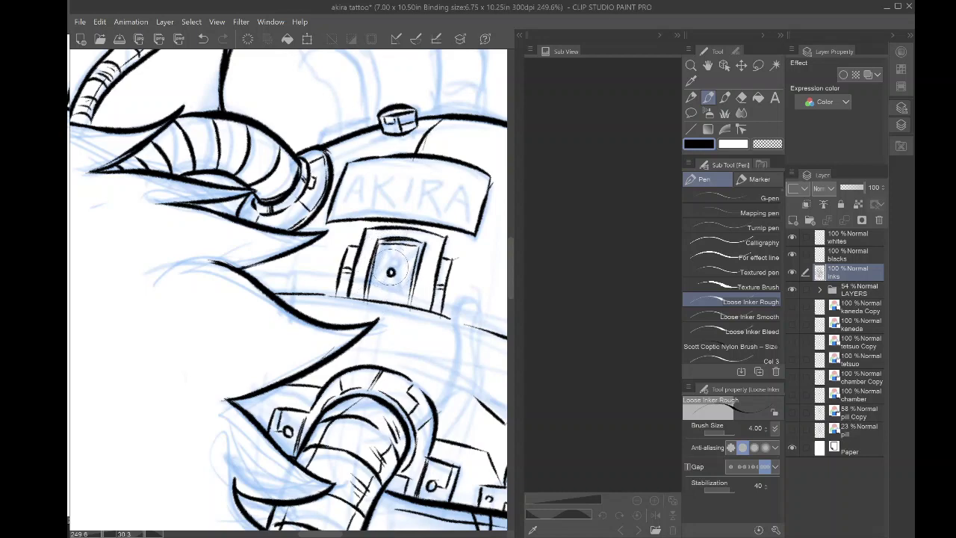
left_click_drag(391, 271, 415, 245)
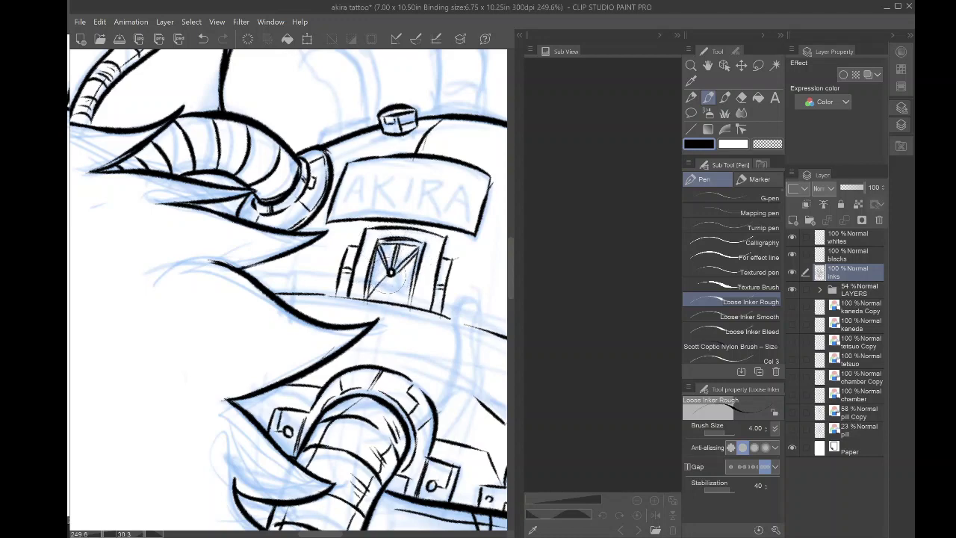
mouse_move(392, 275)
left_mouse_down()
mouse_move(408, 303)
mouse_move(395, 275)
left_mouse_up()
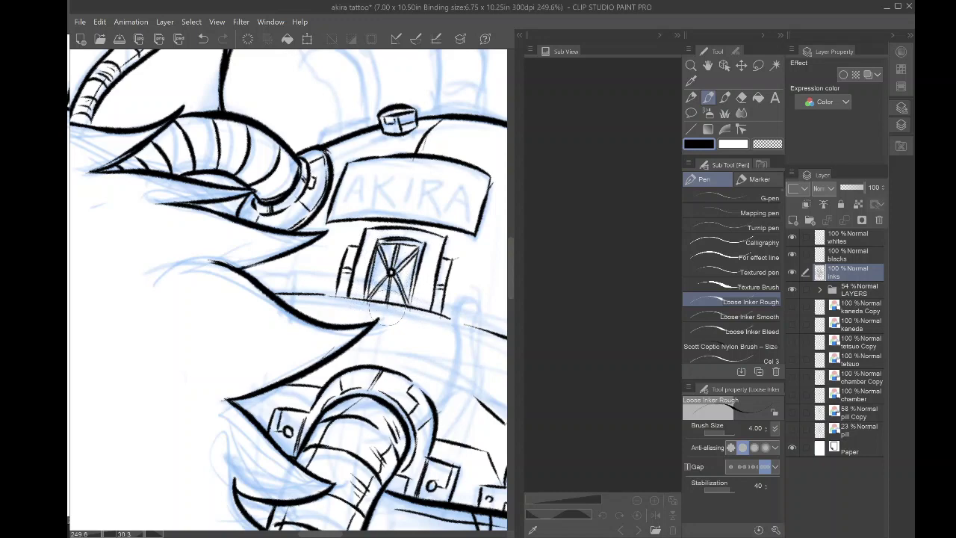
- Ink small round bolt brackets under both lower corners of the AKIRA plate and panel lines on the dome beside them
key("ctrl+minus")
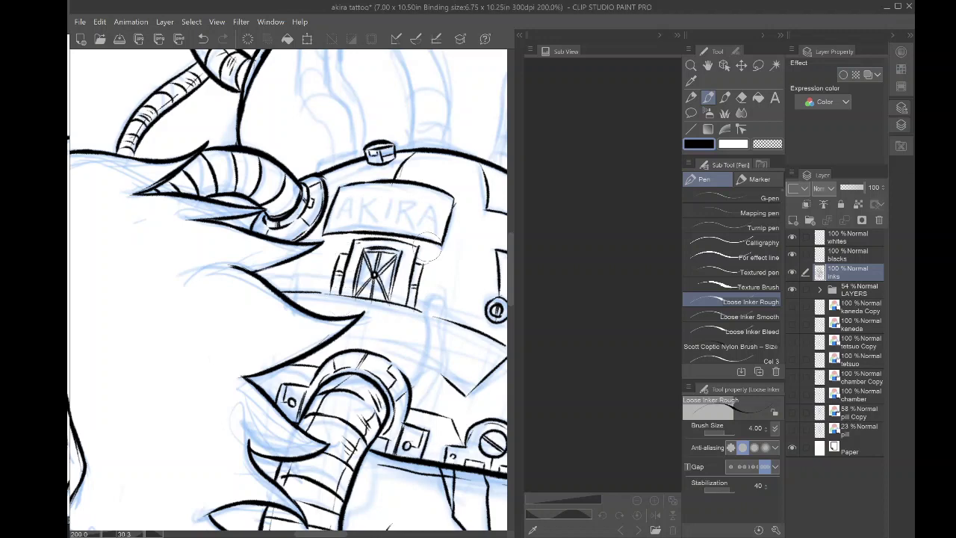
mouse_move(419, 249)
left_mouse_down()
mouse_move(436, 255)
mouse_move(438, 247)
mouse_move(429, 249)
left_mouse_up()
mouse_move(332, 239)
left_mouse_down()
mouse_move(349, 237)
mouse_move(348, 226)
mouse_move(340, 248)
left_mouse_up()
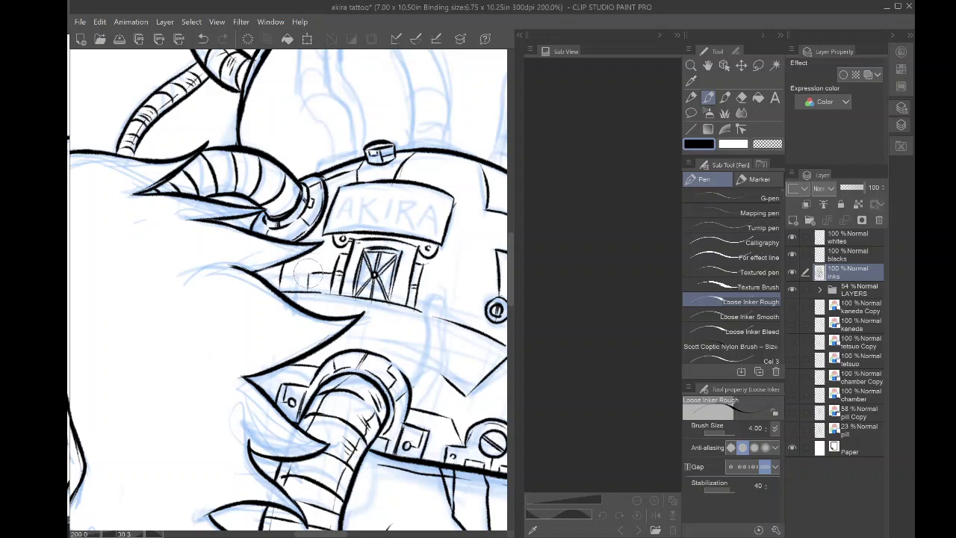
- Ink a round socket at the window's lower right and a thin curved hose running down to the large pipe's collar
scroll(294, 252, "down", 3)
scroll(348, 269, "up", 3)
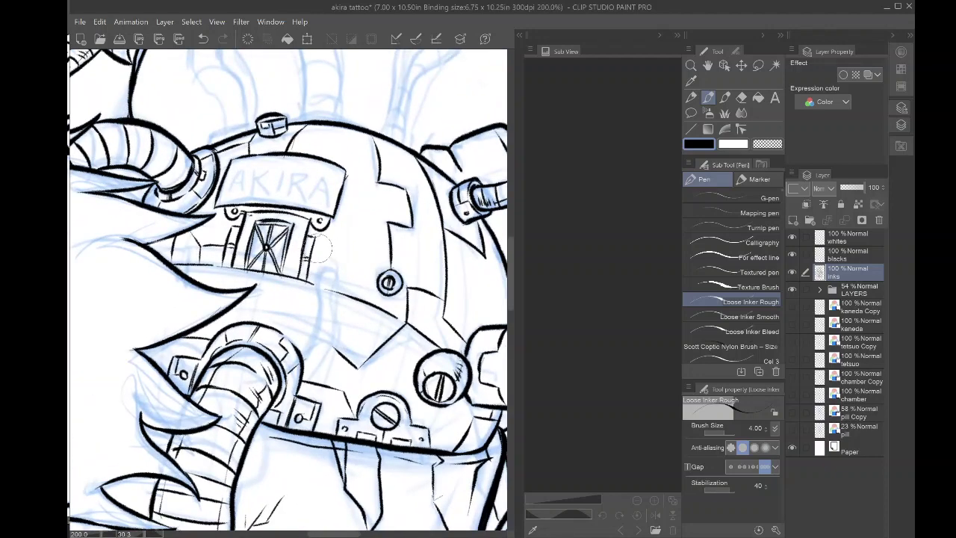
left_click_drag(327, 258, 336, 277)
left_click_drag(340, 261, 332, 283)
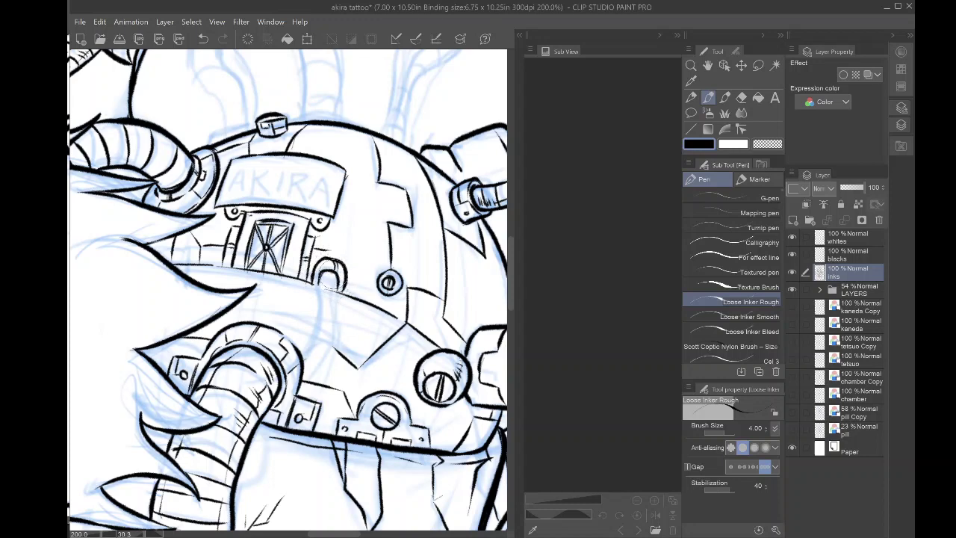
mouse_move(334, 277)
left_mouse_down()
mouse_move(335, 339)
mouse_move(293, 389)
mouse_move(327, 359)
mouse_move(314, 340)
mouse_move(323, 271)
left_mouse_up()
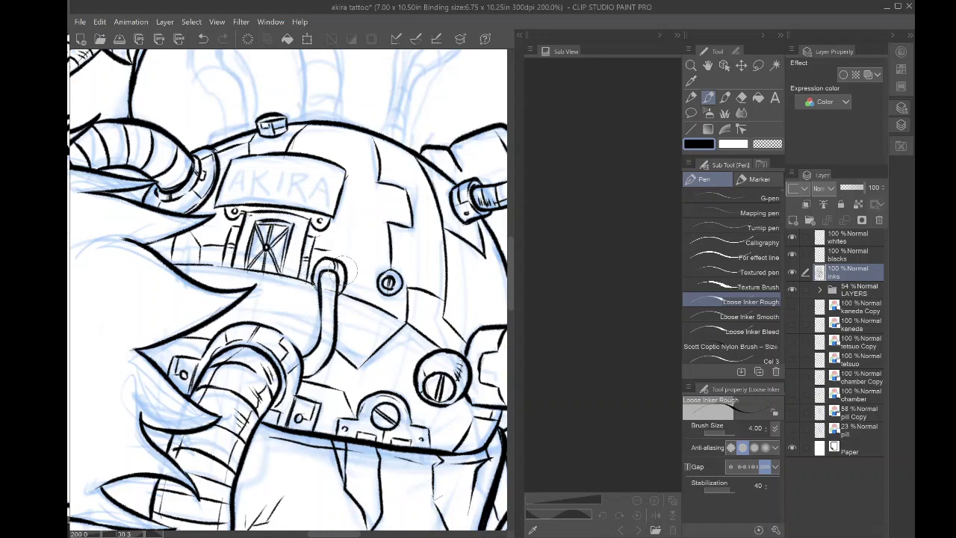
- Erase the large collar's outline where the thin hose meets it and ink a connector cuff at the hose's lower end
scroll(345, 270, "down", 3)
left_click_drag(345, 270, 366, 177)
scroll(288, 290, "up", 5)
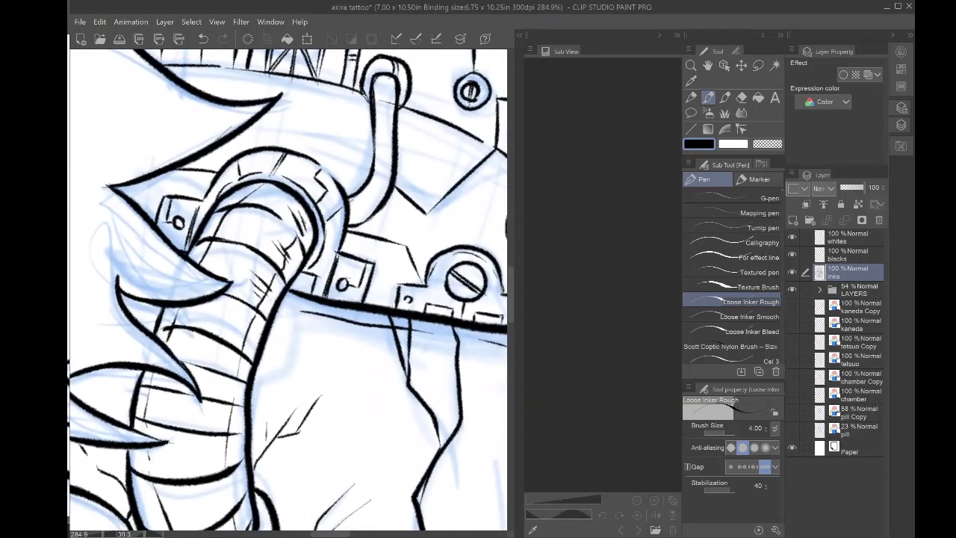
mouse_move(302, 275)
left_mouse_down()
mouse_move(274, 304)
mouse_move(320, 277)
left_mouse_up()
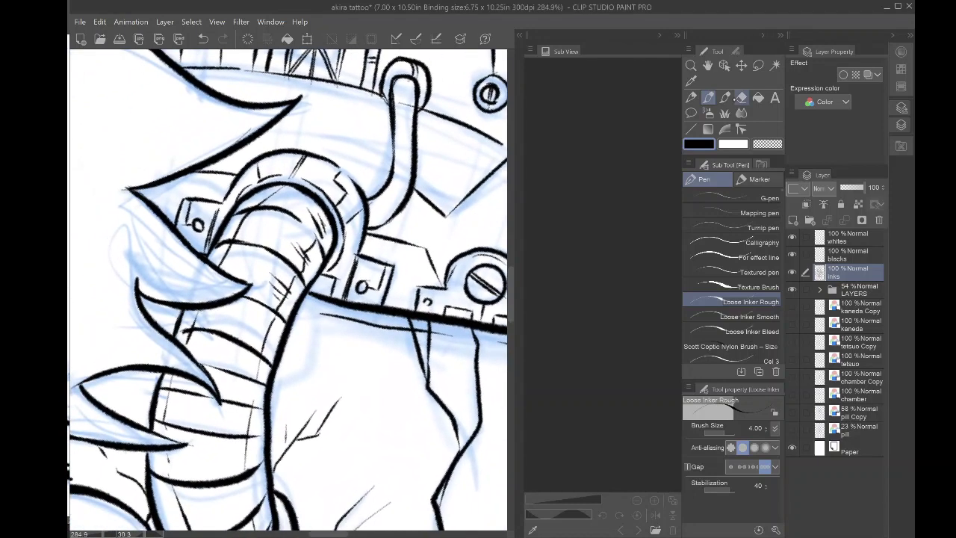
key("e")
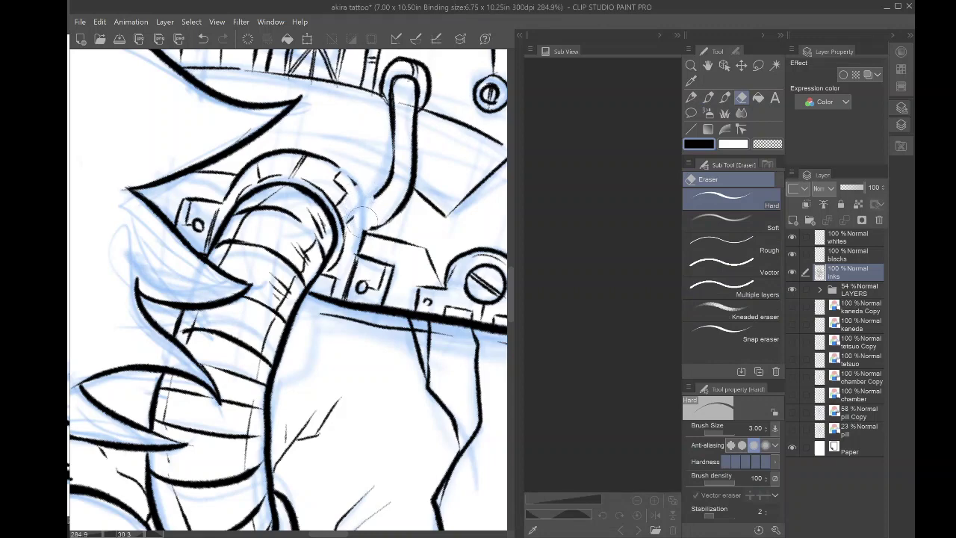
key("p")
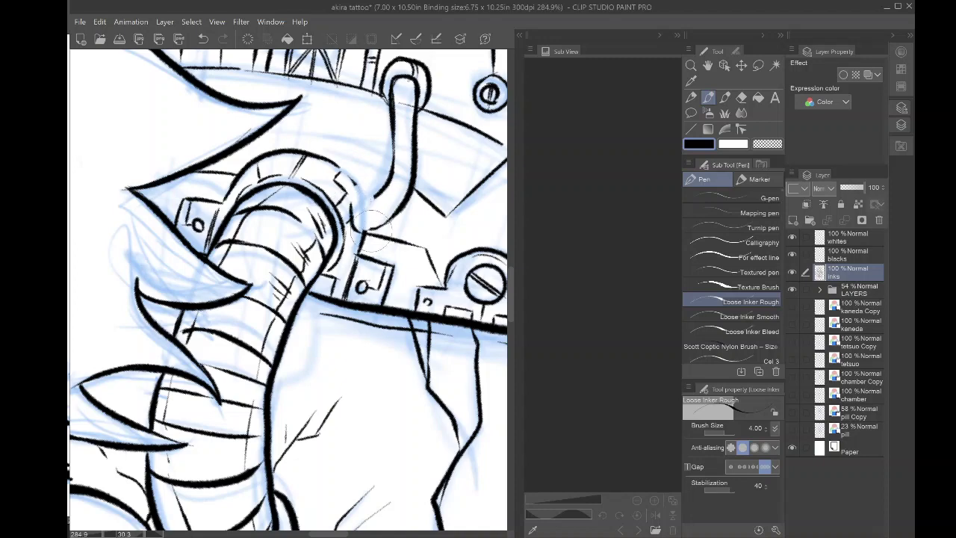
left_click_drag(351, 209, 384, 178)
mouse_move(373, 218)
left_mouse_down()
mouse_move(385, 227)
mouse_move(364, 239)
left_mouse_up()
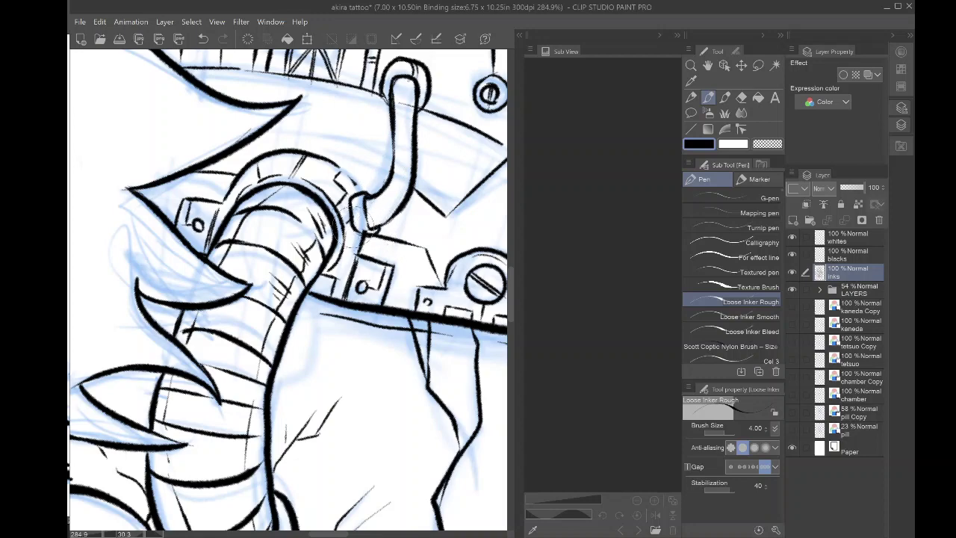
- Clean up the connector cuff, re-ink the collar's outline up to it, and add short detail strokes on the cuff
key("e")
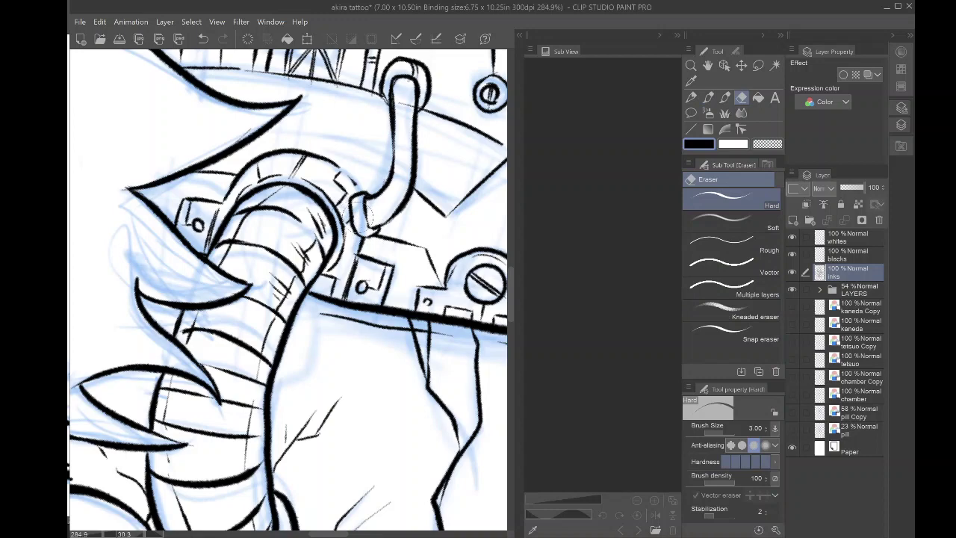
key("p")
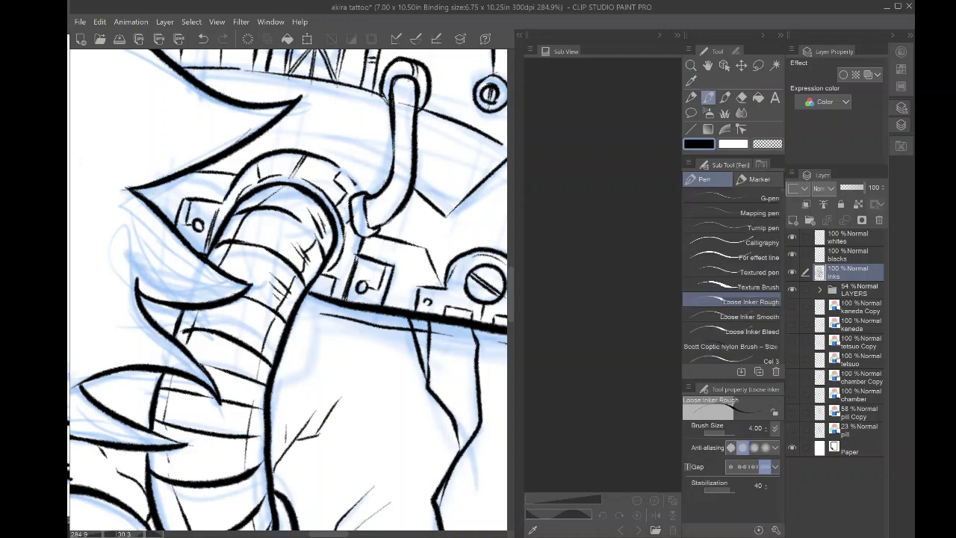
left_click_drag(357, 190, 322, 154)
left_click_drag(365, 202, 370, 230)
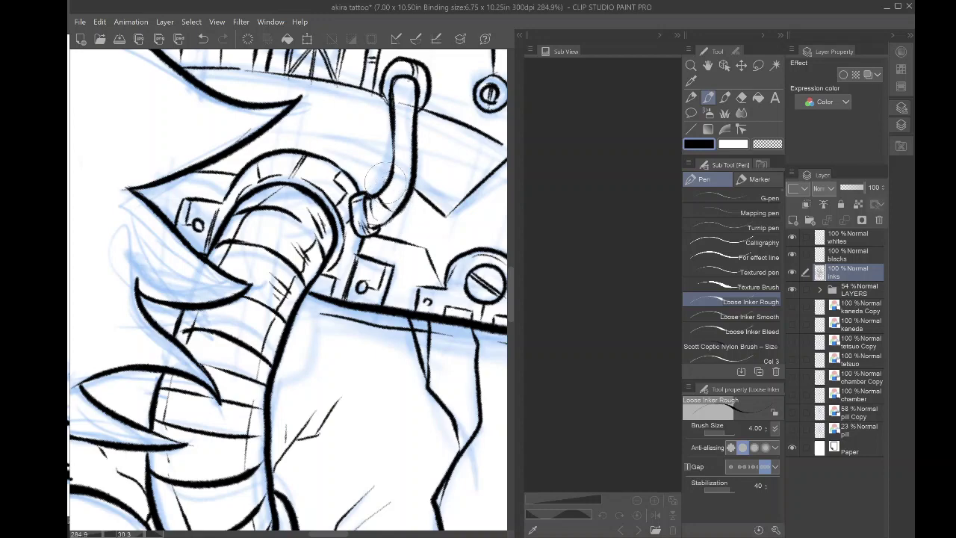
- Ink ribs along the thin hose from the cuff upward and undo the uppermost rib strokes
left_click(203, 39)
mouse_move(372, 200)
left_mouse_down()
mouse_move(390, 186)
mouse_move(378, 190)
mouse_move(399, 213)
mouse_move(399, 186)
mouse_move(387, 183)
mouse_move(405, 203)
mouse_move(390, 176)
mouse_move(414, 179)
mouse_move(392, 164)
mouse_move(416, 164)
mouse_move(398, 135)
mouse_move(395, 148)
mouse_move(403, 126)
mouse_move(413, 131)
mouse_move(394, 133)
mouse_move(407, 111)
mouse_move(416, 116)
mouse_move(384, 108)
mouse_move(394, 93)
left_mouse_up()
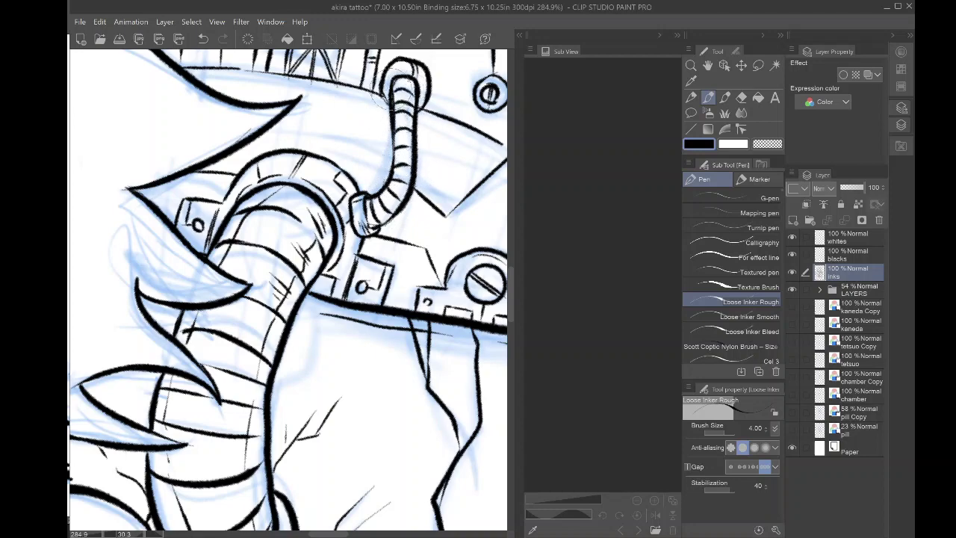
key("ctrl+z")
key("ctrl+z")
key("ctrl+z")
key("ctrl+z")
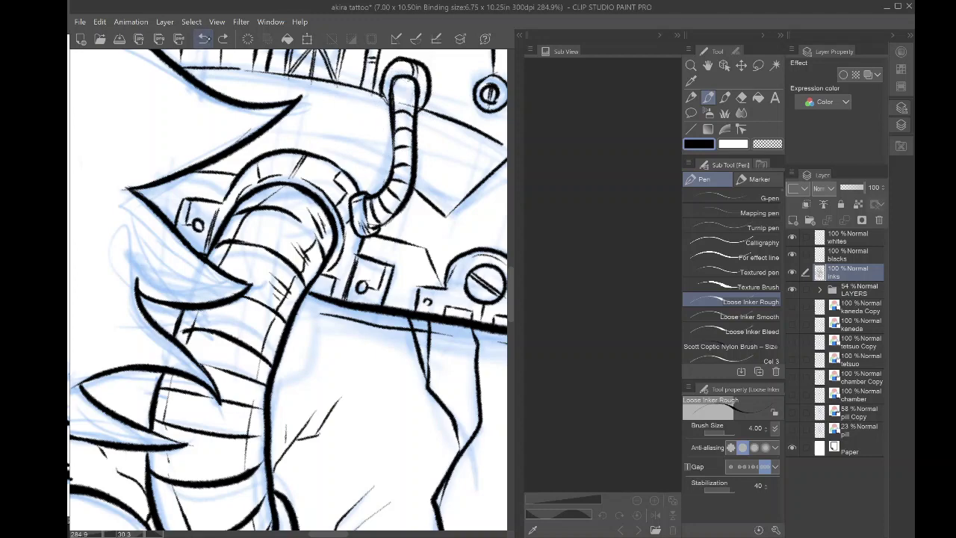
- Erase the leftover rib marks near the top of the thin hose and re-ink the ribs up to its socket
key("e")
mouse_move(396, 93)
left_mouse_down()
mouse_move(411, 108)
mouse_move(407, 84)
mouse_move(405, 97)
left_mouse_up()
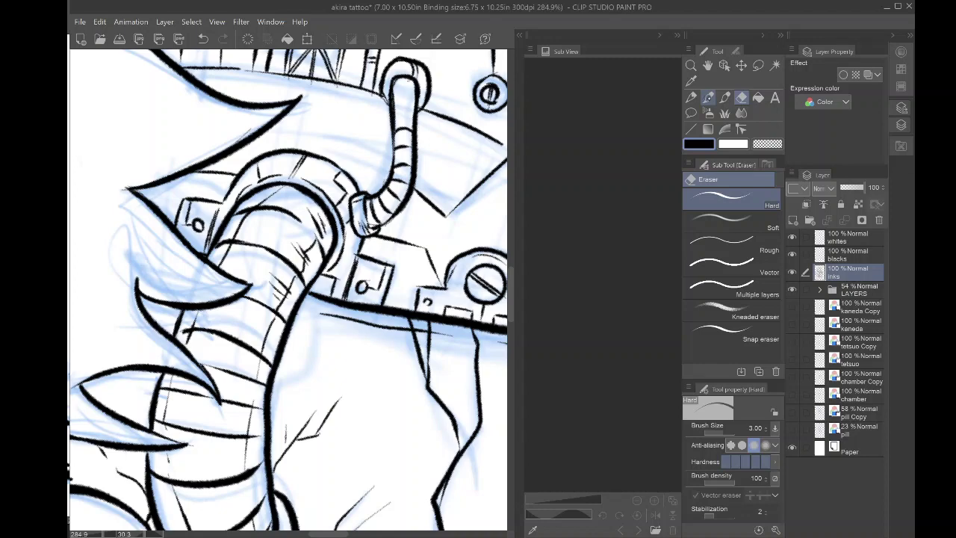
left_click(708, 97)
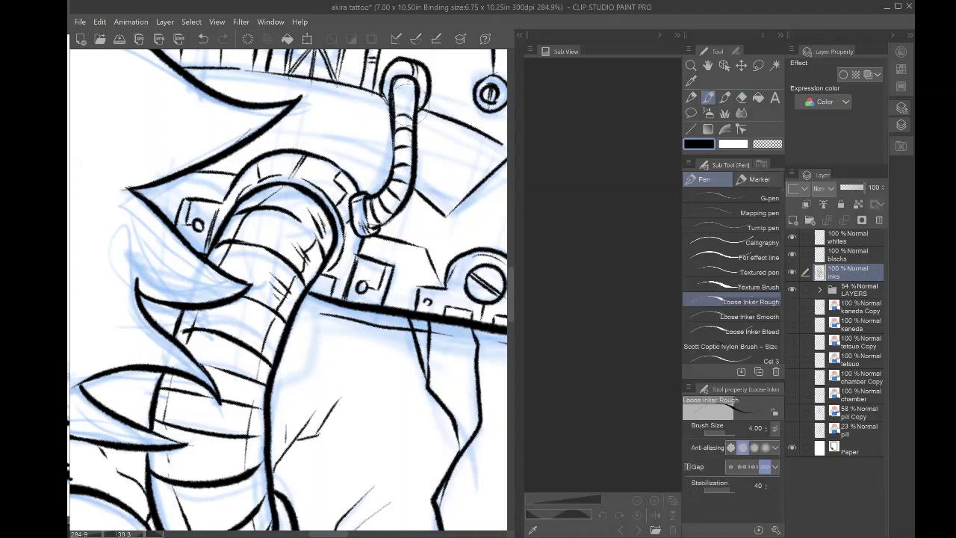
left_click_drag(396, 109, 414, 103)
left_click(203, 38)
left_click(203, 39)
mouse_move(393, 111)
left_mouse_down()
mouse_move(415, 101)
mouse_move(415, 79)
left_mouse_up()
- Ink a small rivet dot and thin panel lines on the dome to the right of the AKIRA plate
scroll(304, 178, "down", 3)
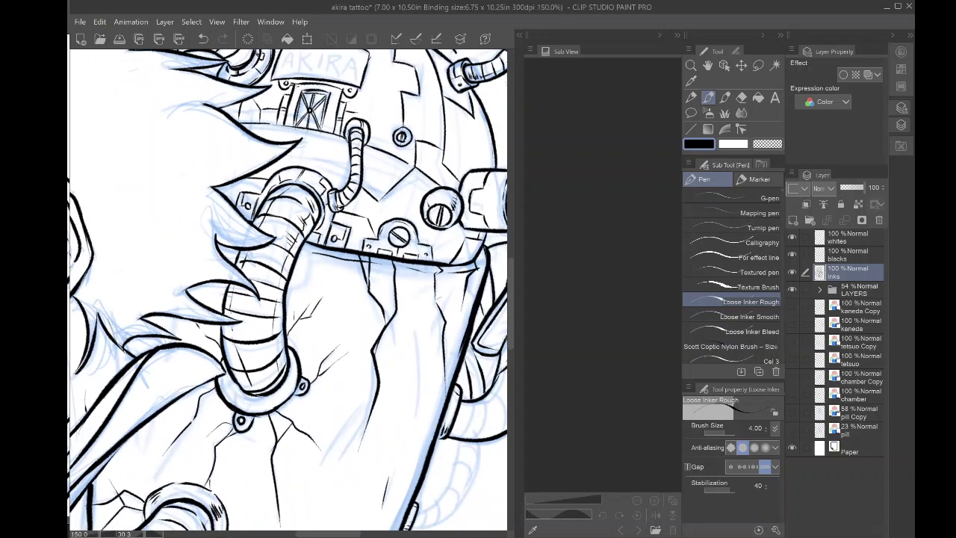
scroll(304, 177, "down", 3)
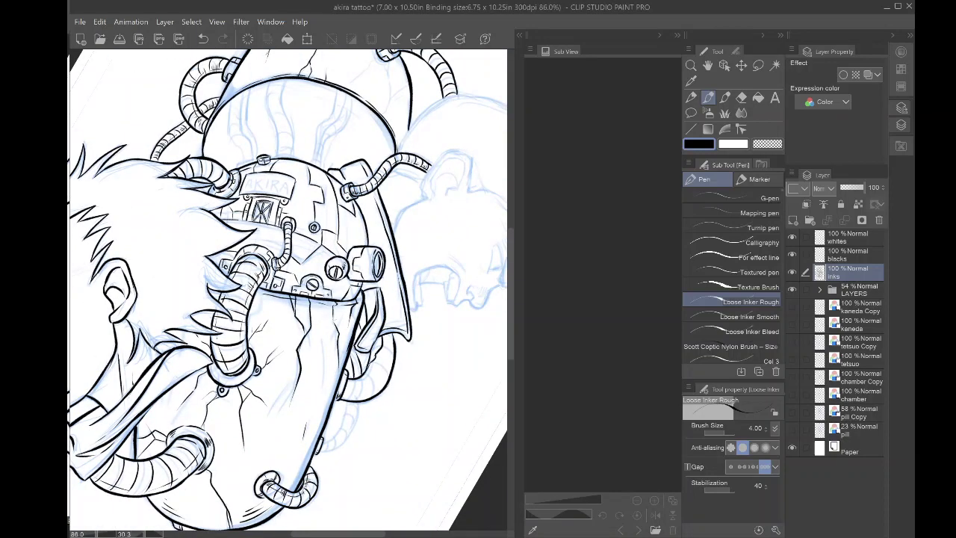
scroll(246, 209, "up", 3)
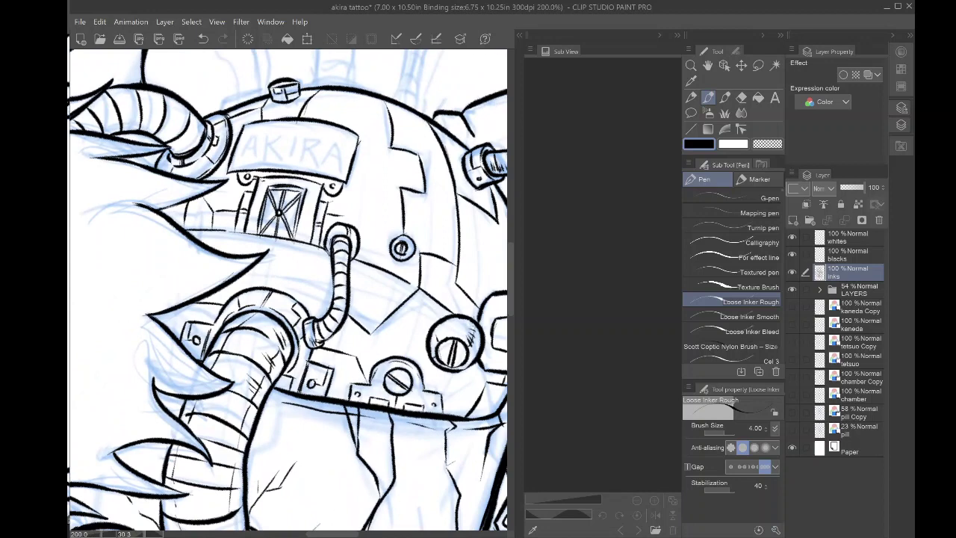
left_click(402, 169)
left_click(204, 39)
left_click_drag(352, 164, 369, 168)
- Ink the letters AKIRA in bold strokes over the sketched lettering on the dome's nameplate
scroll(366, 168, "up", 3)
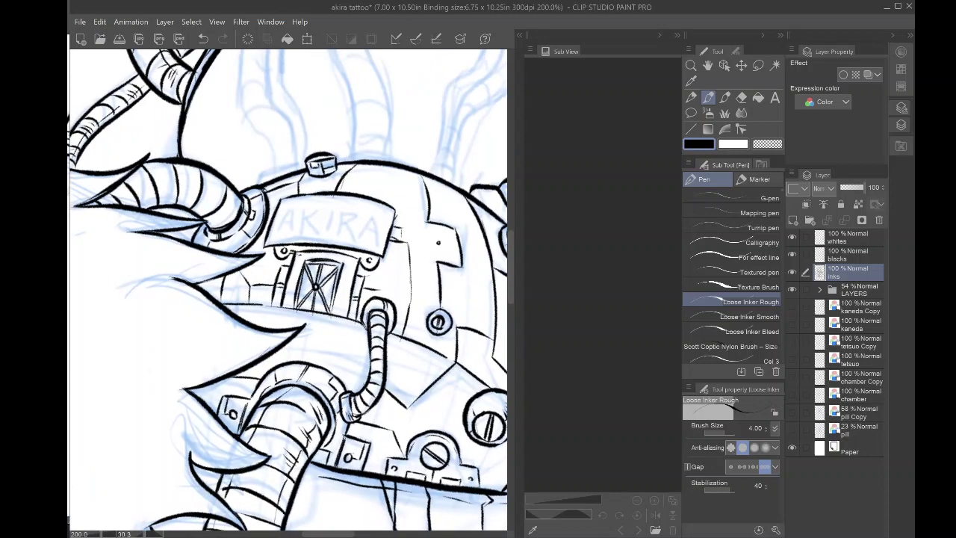
left_click_drag(317, 196, 301, 241)
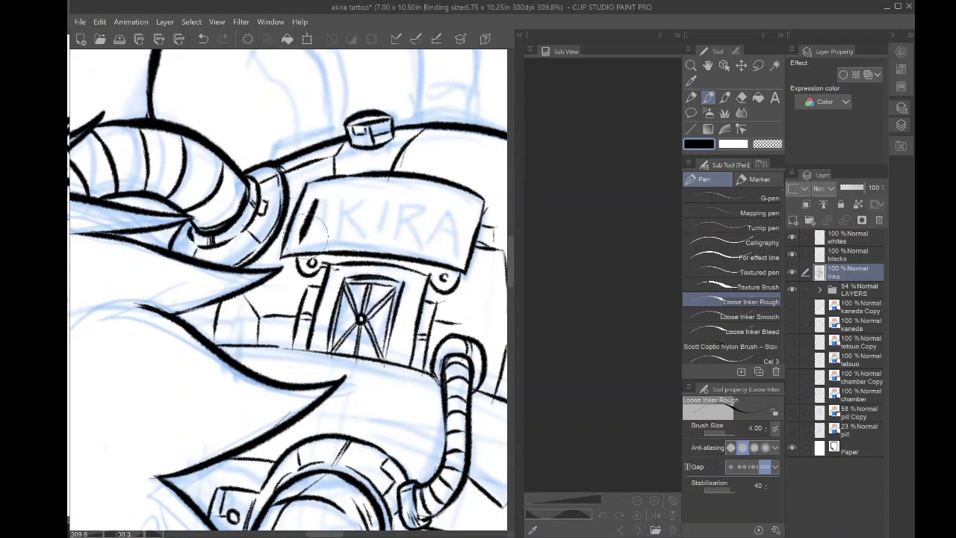
mouse_move(320, 195)
left_mouse_down()
mouse_move(330, 235)
mouse_move(322, 202)
mouse_move(325, 218)
mouse_move(309, 216)
mouse_move(336, 239)
left_mouse_up()
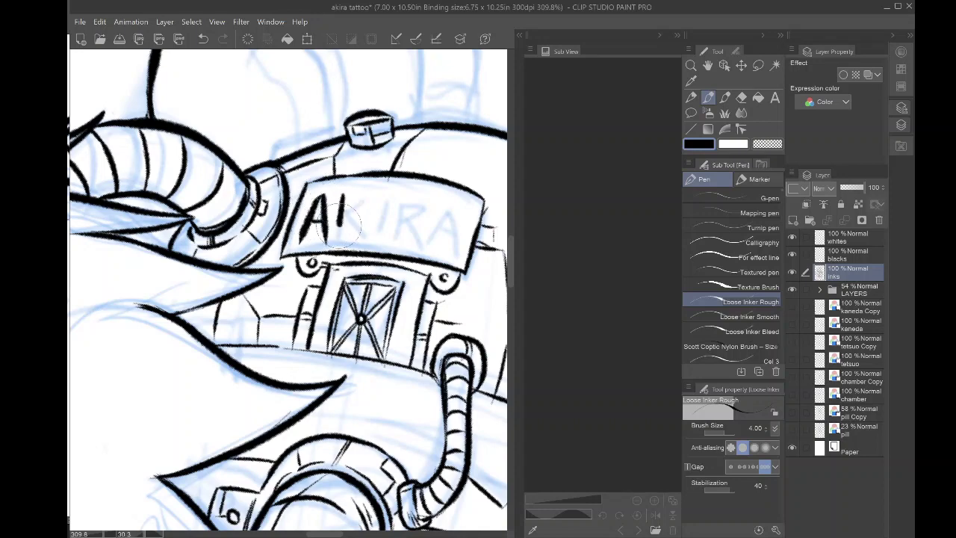
mouse_move(363, 196)
left_mouse_down()
mouse_move(347, 216)
mouse_move(364, 240)
left_mouse_up()
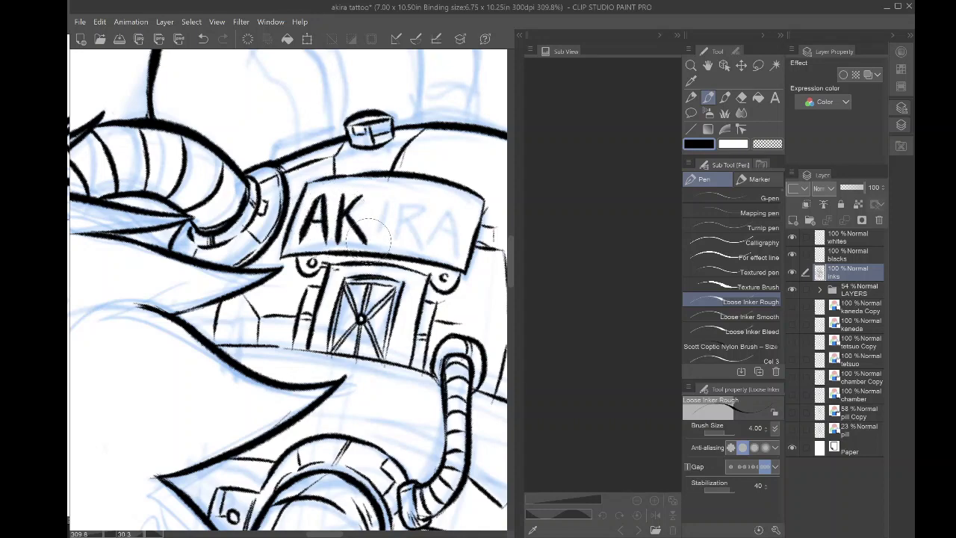
left_click_drag(380, 197, 380, 238)
left_click_drag(402, 200, 401, 242)
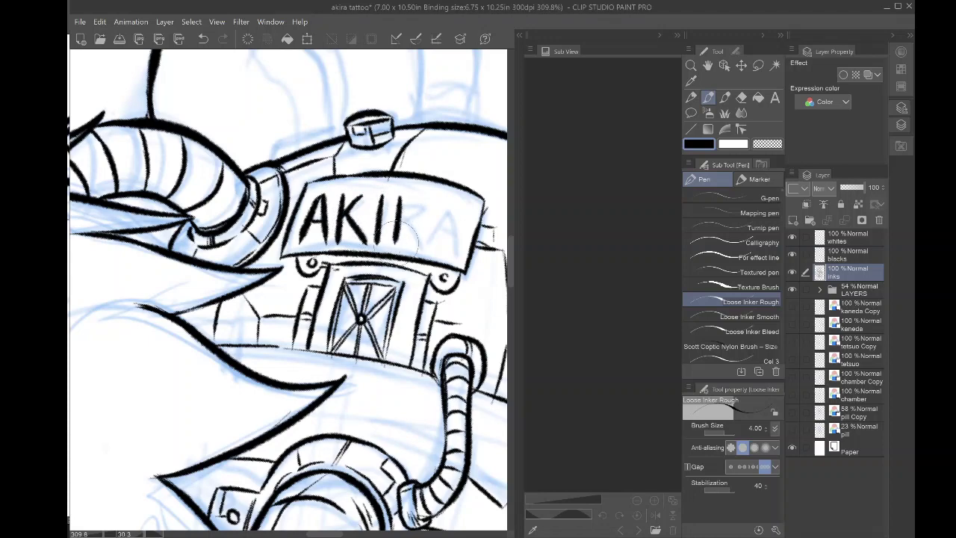
left_click_drag(403, 201, 417, 204)
mouse_move(402, 219)
left_mouse_down()
mouse_move(444, 221)
mouse_move(455, 202)
mouse_move(459, 254)
mouse_move(442, 230)
left_mouse_up()
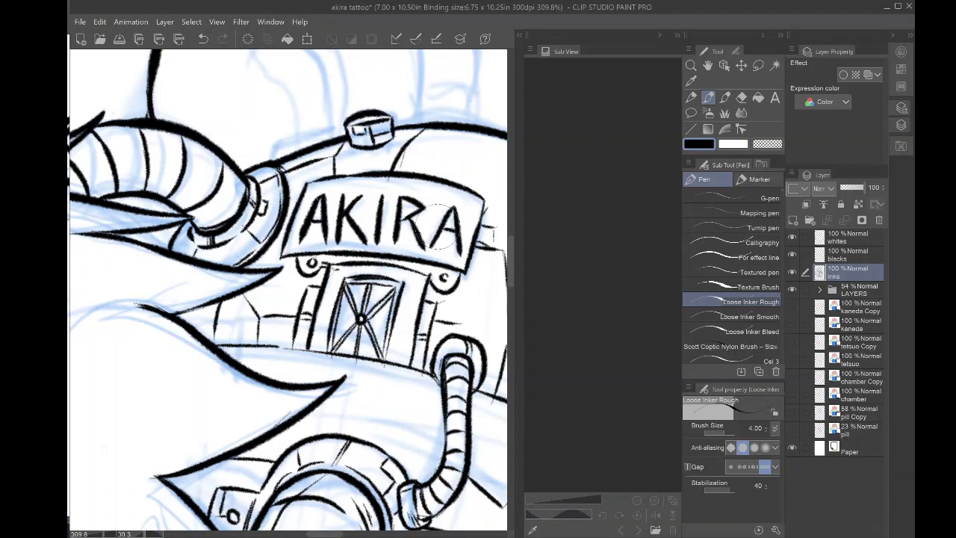
- Ink a thin raised strip along the dome's upper edge between the hose collar and the small block, with a short divider
scroll(235, 275, "down", 8)
left_click_drag(235, 275, 284, 244)
scroll(322, 231, "up", 6)
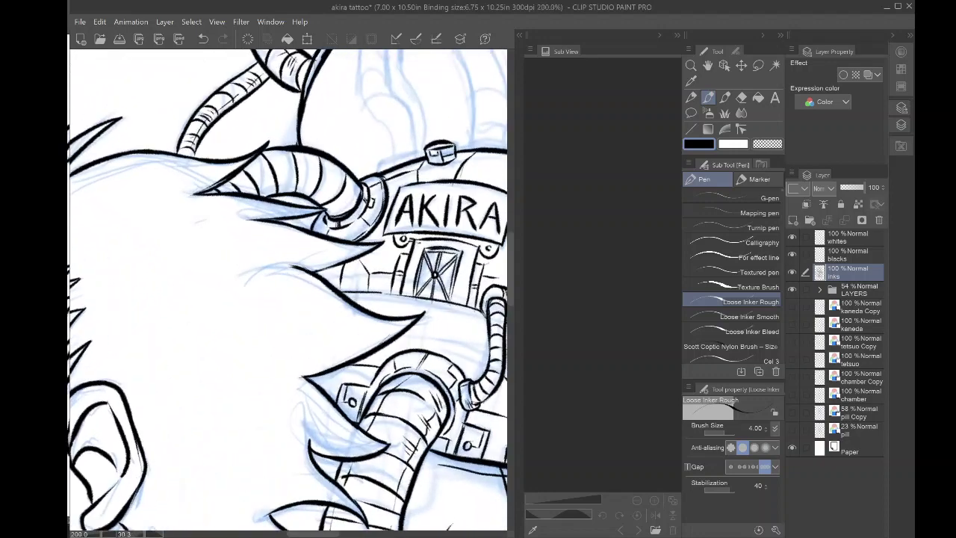
scroll(260, 240, "up", 1)
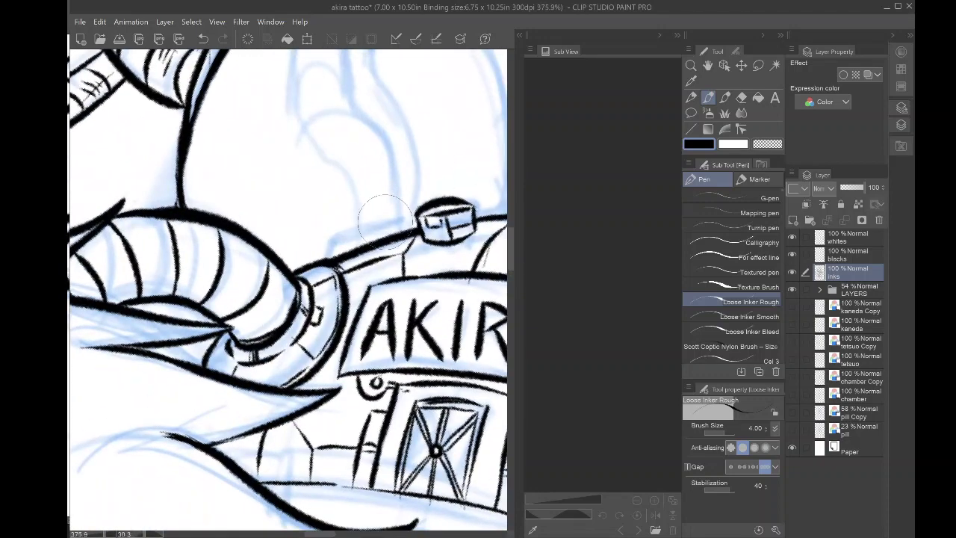
mouse_move(399, 220)
left_mouse_down()
mouse_move(344, 233)
mouse_move(333, 254)
left_mouse_up()
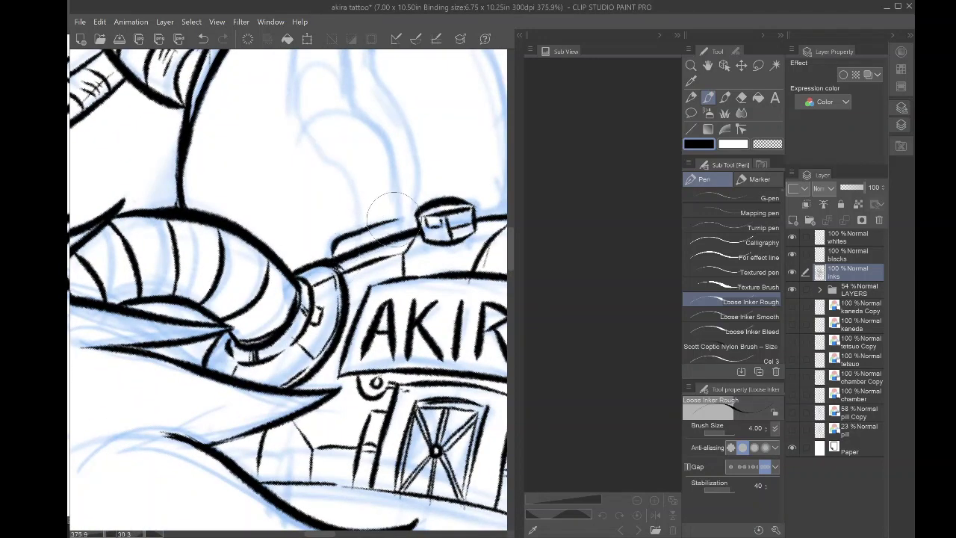
mouse_move(393, 219)
left_mouse_down()
mouse_move(415, 218)
mouse_move(344, 236)
mouse_move(341, 256)
mouse_move(396, 234)
mouse_move(208, 269)
left_mouse_up()
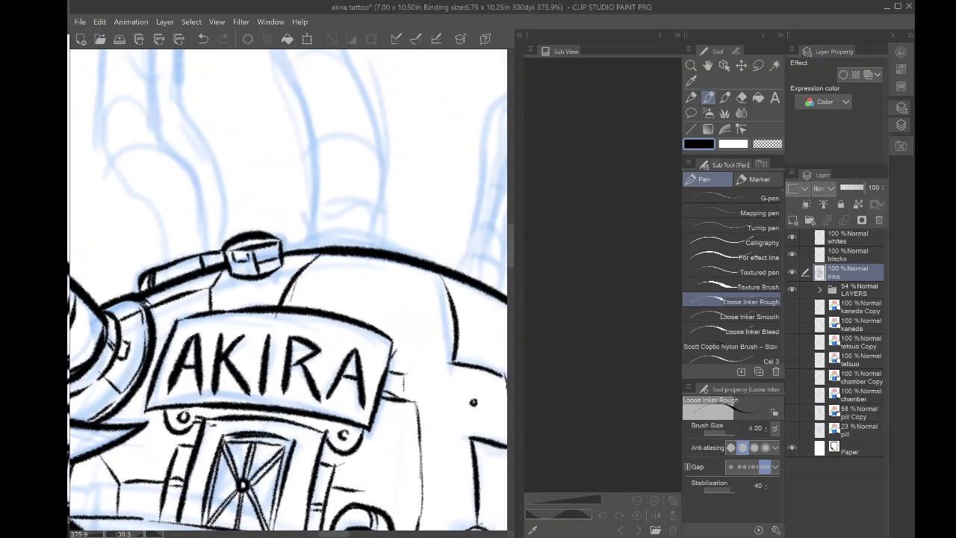
- Ink a two-tiered cable socket with short detail strokes on top of the dome above the AKIRA plate, and save the file
mouse_move(294, 244)
left_mouse_down()
mouse_move(343, 223)
mouse_move(388, 233)
mouse_move(409, 251)
left_mouse_up()
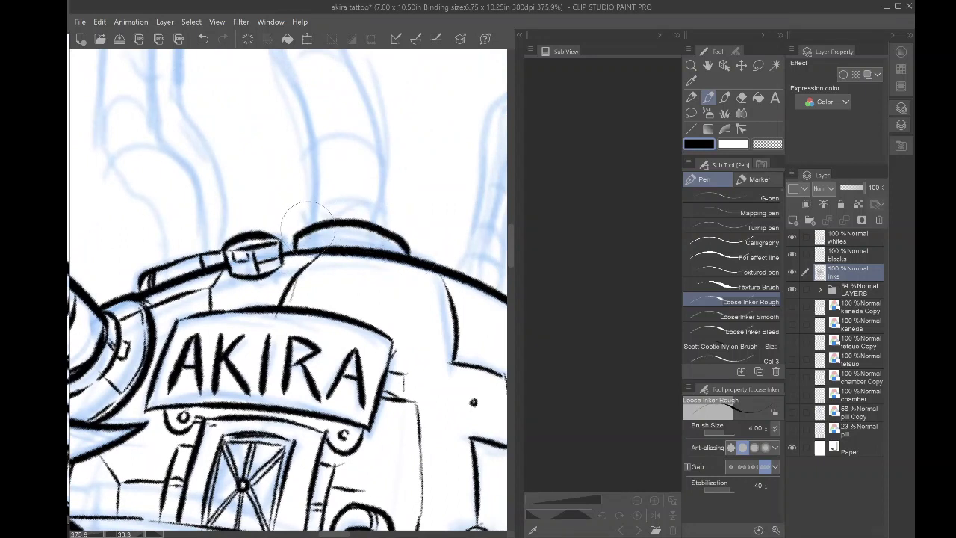
mouse_move(307, 224)
left_mouse_down()
mouse_move(315, 212)
mouse_move(371, 206)
mouse_move(391, 221)
mouse_move(390, 249)
mouse_move(399, 252)
mouse_move(374, 250)
left_mouse_up()
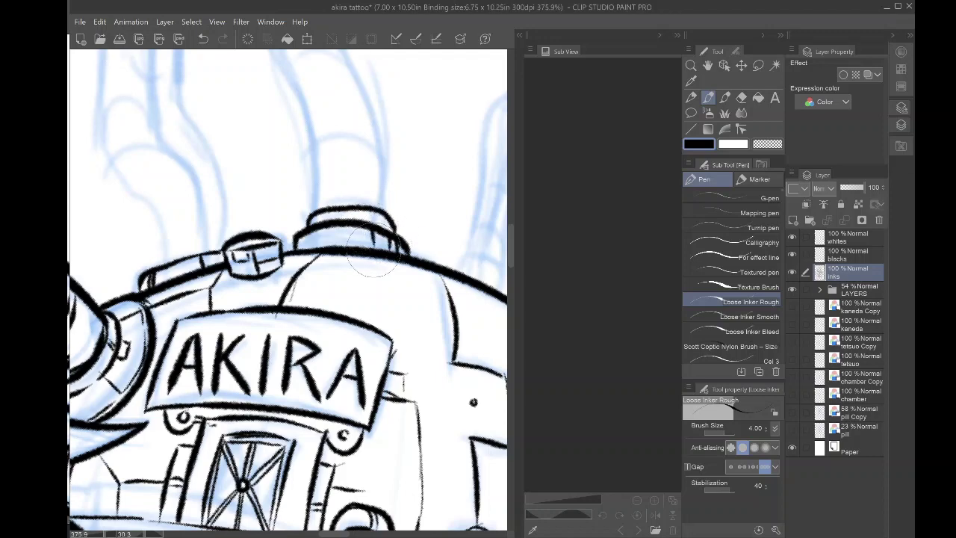
left_click_drag(313, 233, 311, 249)
mouse_move(351, 208)
left_mouse_down()
mouse_move(352, 221)
mouse_move(380, 229)
left_mouse_up()
left_click_drag(308, 238, 332, 246)
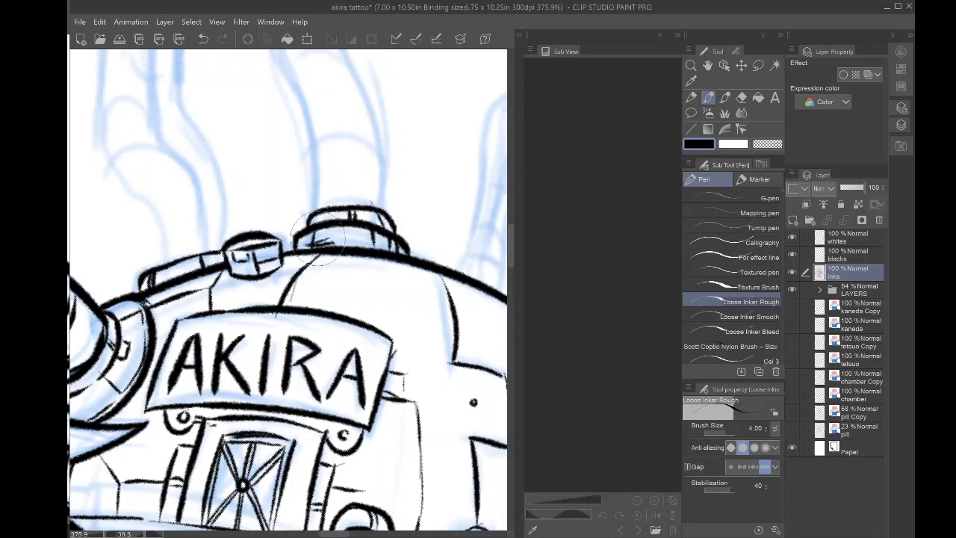
scroll(236, 272, "down", 3)
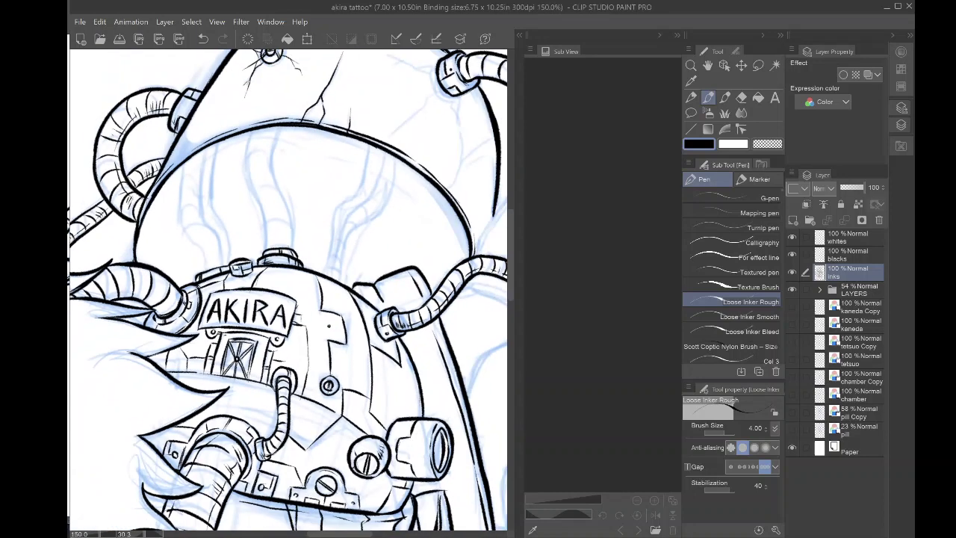
left_click(117, 39)
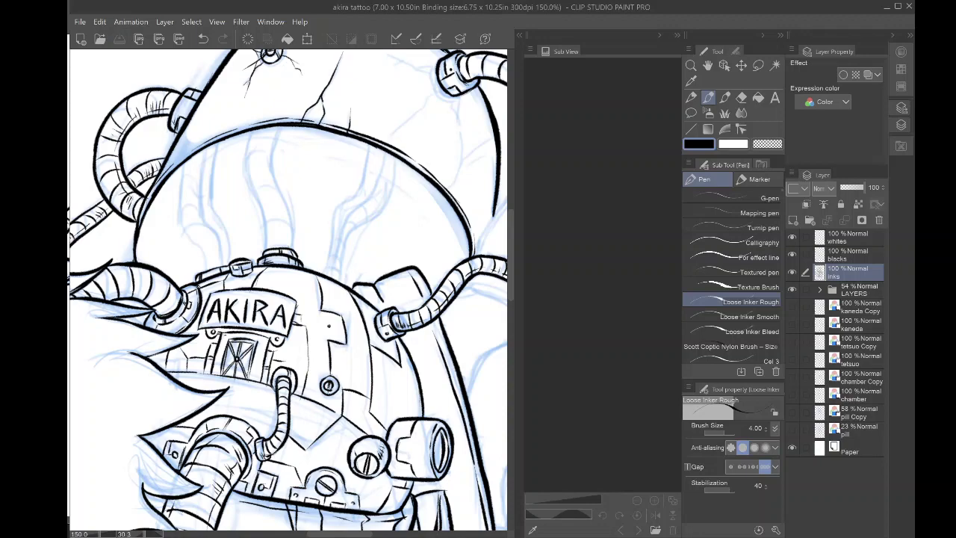
- Ink the wavy cables on the right side of the glass chamber, from its upper rim down to the dome and the box beside it
left_click_drag(359, 291, 302, 280)
scroll(261, 269, "up", 4)
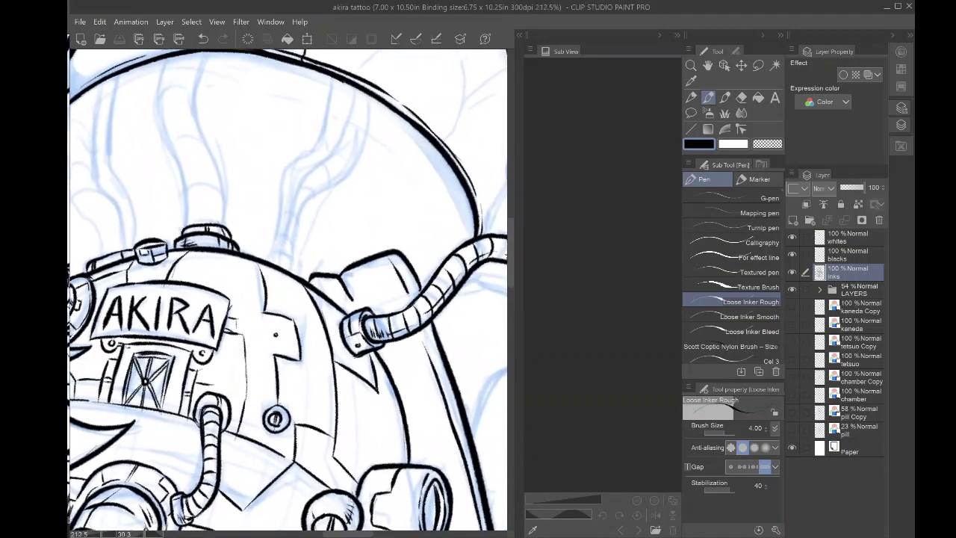
left_click_drag(419, 284, 418, 290)
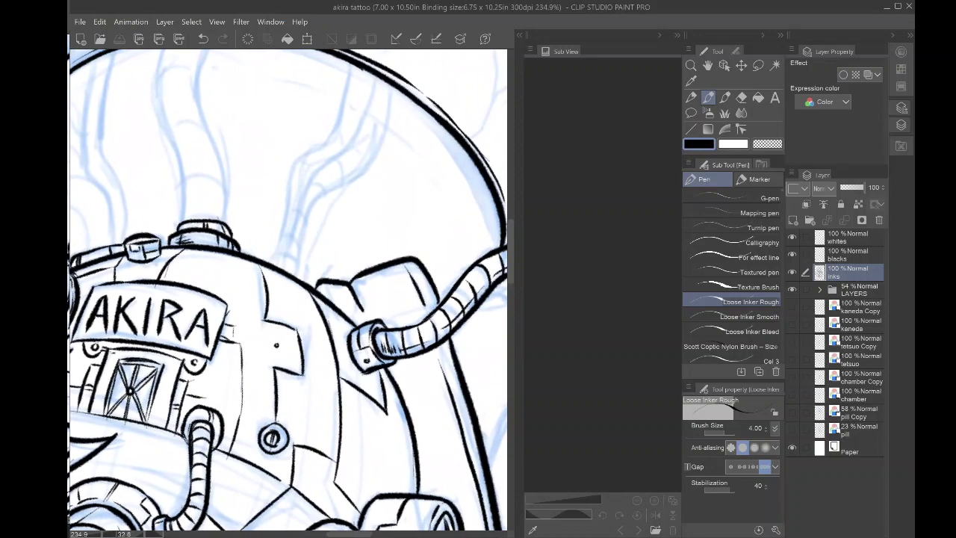
mouse_move(389, 90)
left_mouse_down()
mouse_move(362, 176)
mouse_move(316, 209)
mouse_move(302, 258)
left_mouse_up()
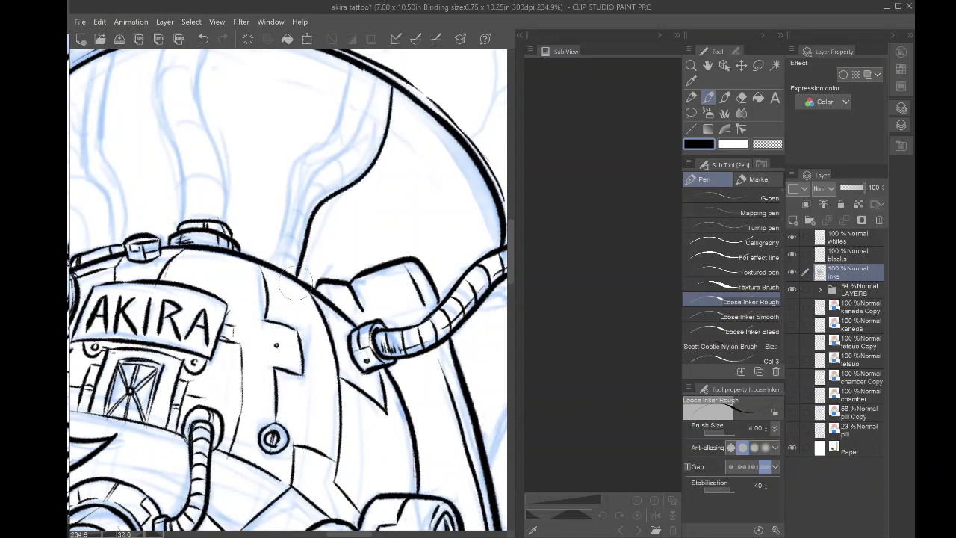
mouse_move(374, 77)
left_mouse_down()
mouse_move(348, 157)
mouse_move(304, 198)
mouse_move(286, 270)
mouse_move(275, 240)
mouse_move(286, 198)
mouse_move(299, 170)
mouse_move(344, 131)
mouse_move(353, 65)
left_mouse_up()
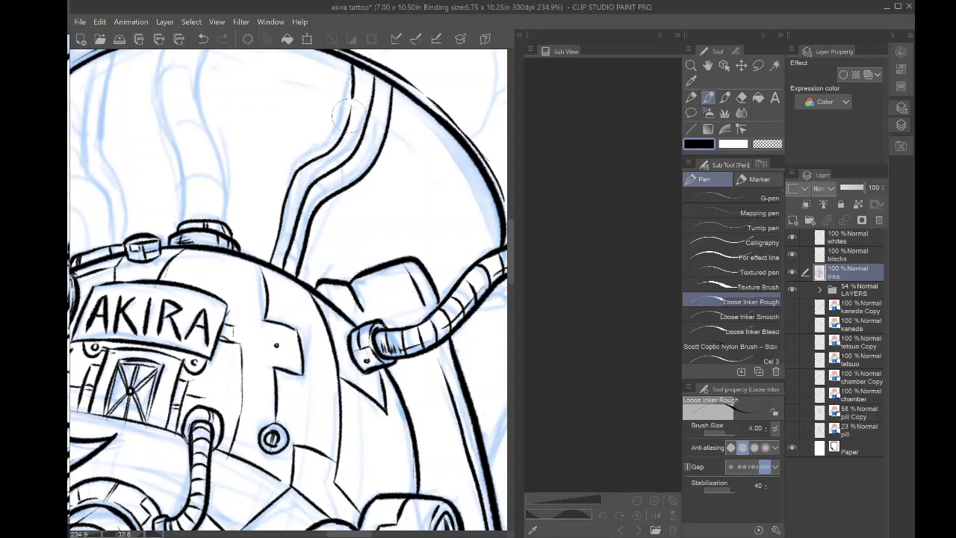
left_click_drag(348, 114, 343, 61)
mouse_move(335, 275)
left_mouse_down()
mouse_move(375, 226)
mouse_move(432, 214)
mouse_move(465, 187)
mouse_move(468, 141)
mouse_move(461, 210)
mouse_move(394, 237)
mouse_move(364, 270)
mouse_move(402, 230)
mouse_move(416, 230)
mouse_move(425, 193)
mouse_move(474, 148)
mouse_move(422, 159)
mouse_move(402, 211)
left_mouse_up()
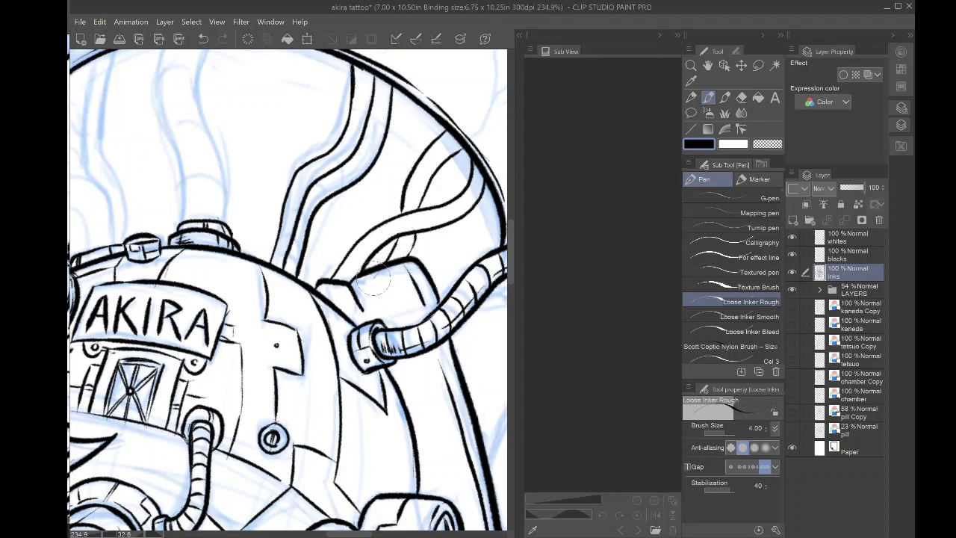
- Ink the thin curving cable just left of the right-hand cables, redoing its left edge from the chamber rim to their base
scroll(278, 270, "down", 5)
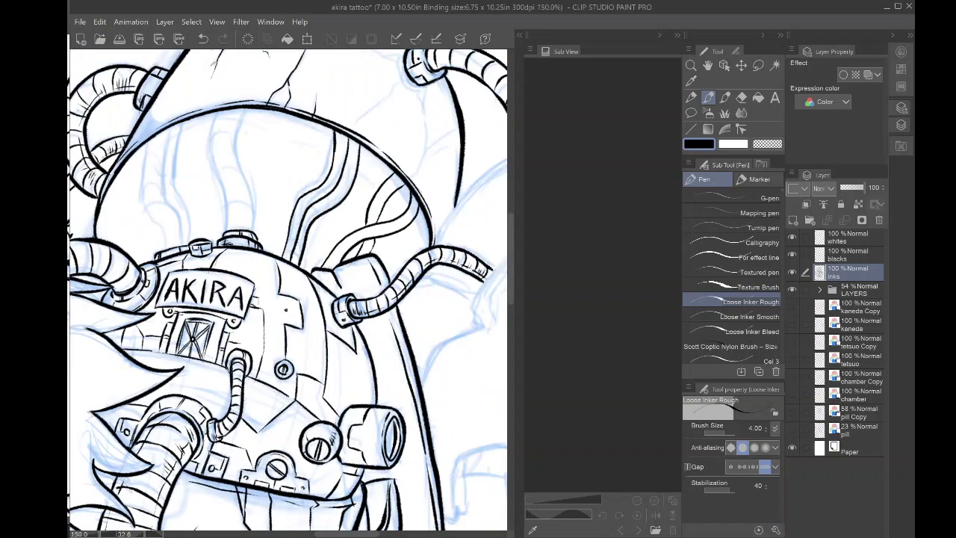
left_click_drag(278, 271, 351, 305)
scroll(278, 270, "up", 4)
scroll(278, 270, "up", 1)
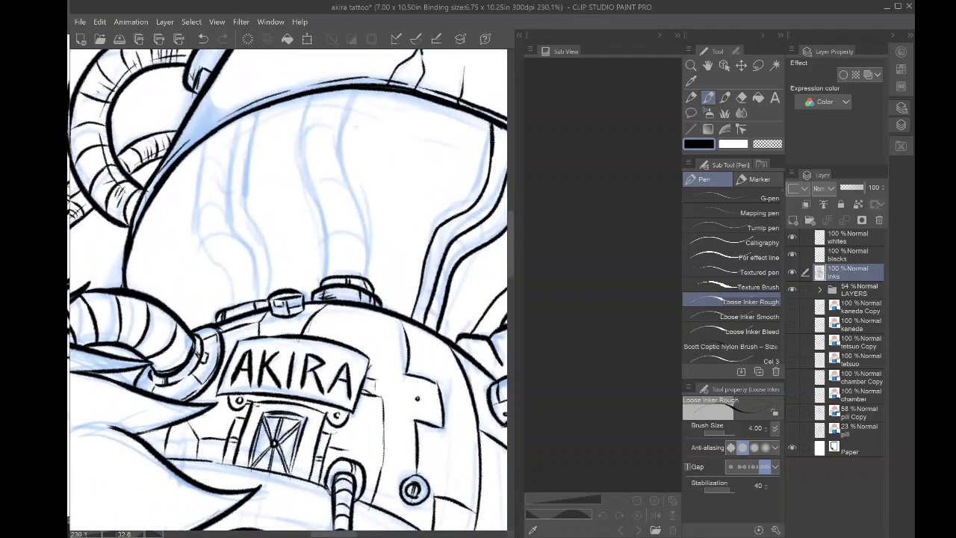
left_click_drag(289, 290, 276, 303)
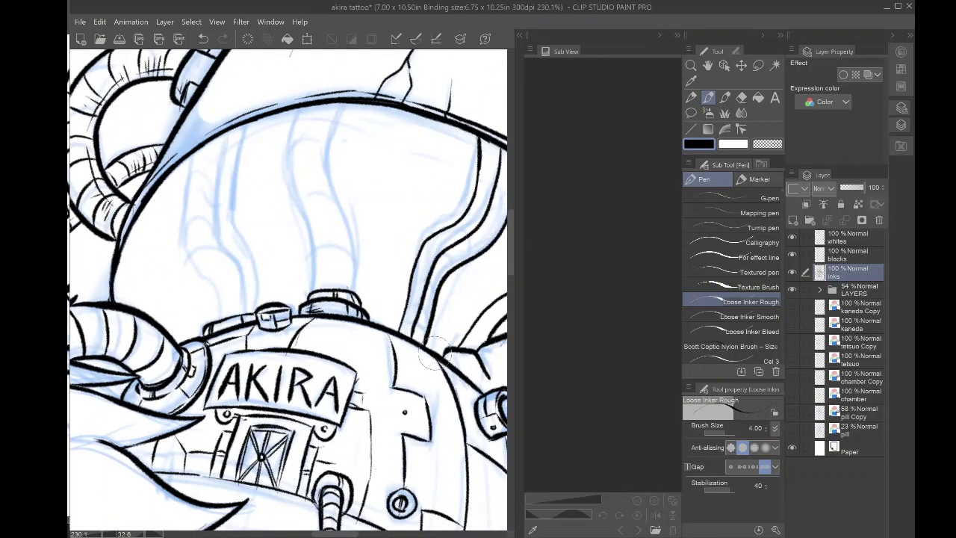
mouse_move(434, 354)
left_mouse_down()
mouse_move(440, 330)
mouse_move(429, 304)
left_mouse_up()
mouse_move(407, 263)
left_mouse_down()
mouse_move(407, 201)
mouse_move(439, 120)
left_mouse_up()
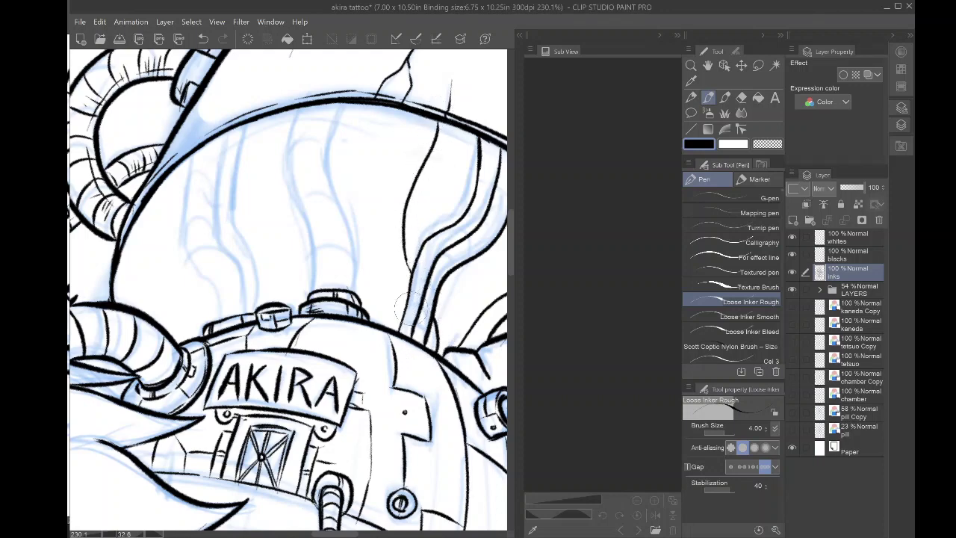
left_click_drag(406, 294, 395, 266)
key("ctrl+z")
mouse_move(403, 296)
left_mouse_down()
mouse_move(386, 247)
mouse_move(394, 239)
mouse_move(389, 263)
mouse_move(390, 211)
mouse_move(404, 191)
mouse_move(386, 218)
mouse_move(414, 111)
left_mouse_up()
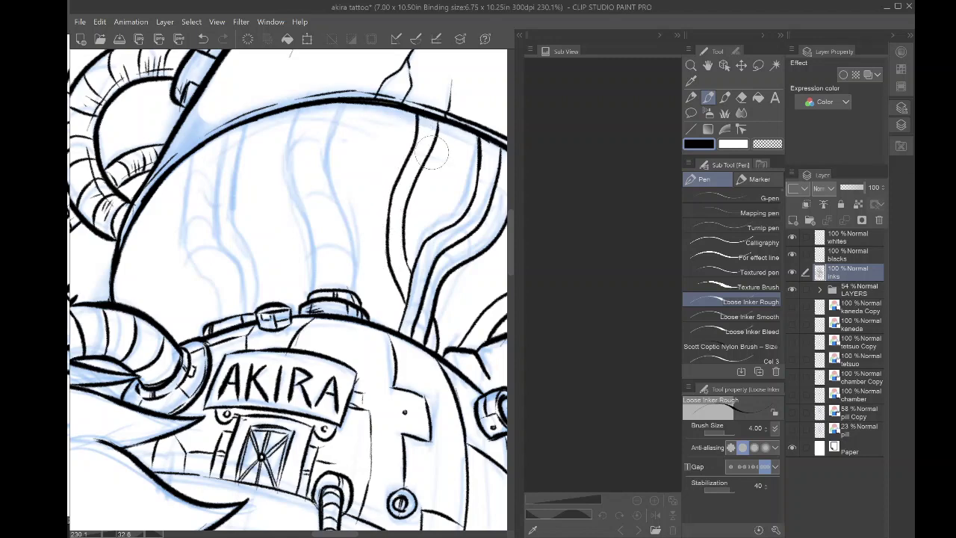
- Ink the wide wavy cable from the chamber rim into the two-tiered socket, plus the narrower cable lines to its left
key("ctrl+alt+0")
left_click_drag(215, 261, 258, 254)
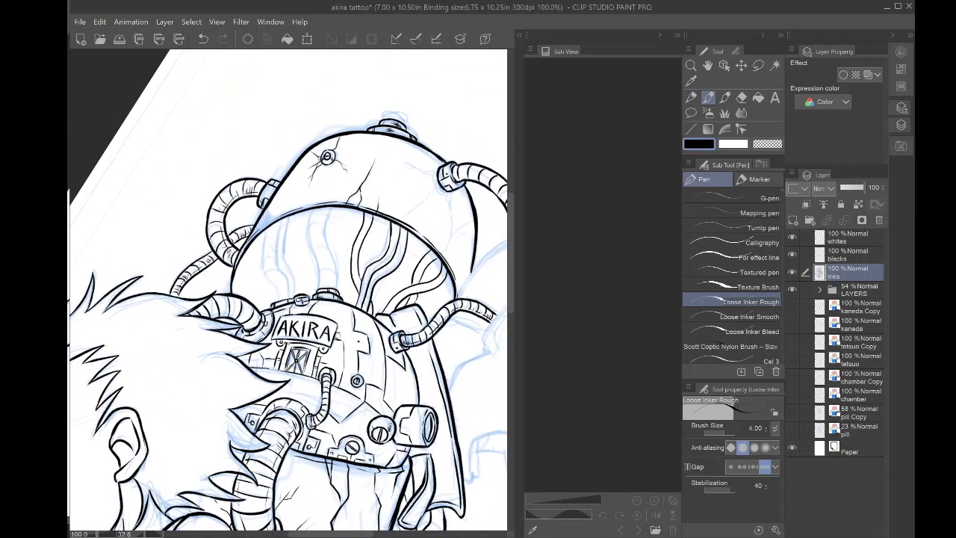
scroll(257, 254, "up", 4)
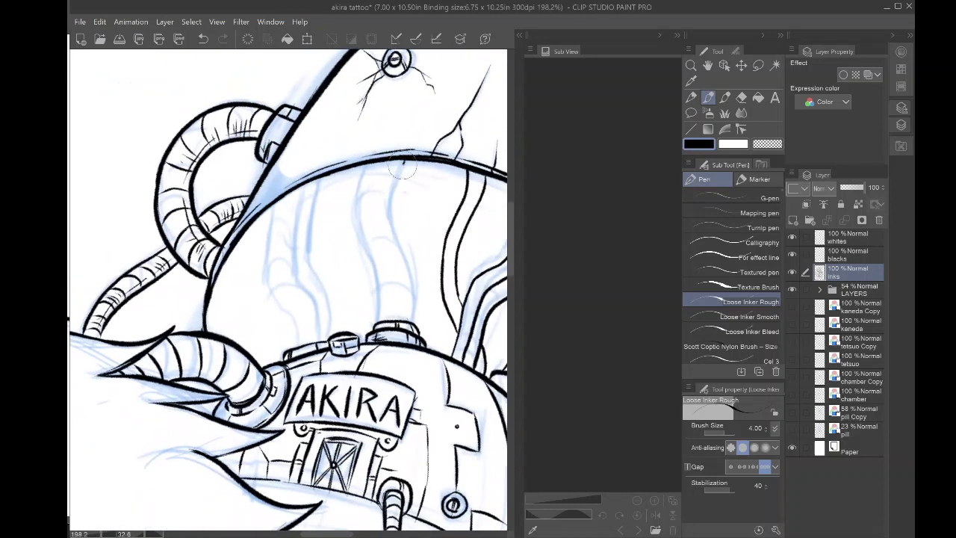
mouse_move(402, 166)
left_mouse_down()
mouse_move(390, 214)
mouse_move(419, 325)
mouse_move(378, 304)
mouse_move(351, 195)
mouse_move(366, 165)
mouse_move(362, 229)
left_mouse_up()
left_click(204, 39)
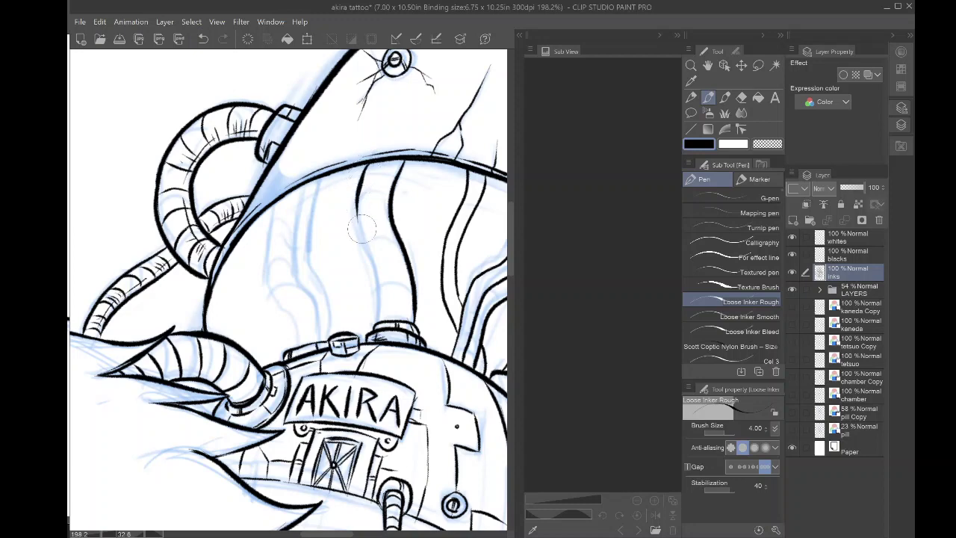
left_click_drag(360, 186, 362, 247)
mouse_move(356, 212)
left_mouse_down()
mouse_move(374, 256)
mouse_move(358, 229)
mouse_move(379, 322)
left_mouse_up()
left_click_drag(373, 269, 380, 314)
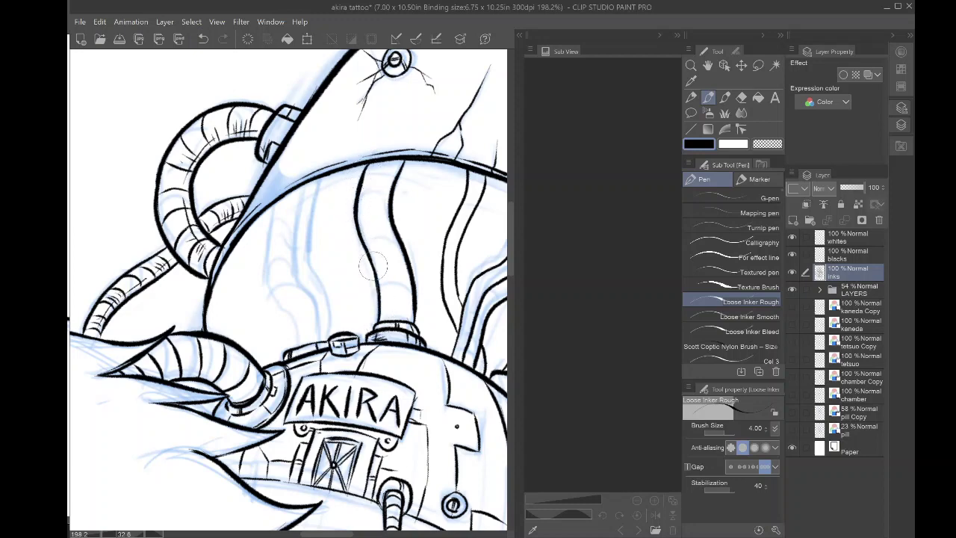
left_click_drag(354, 211, 385, 175)
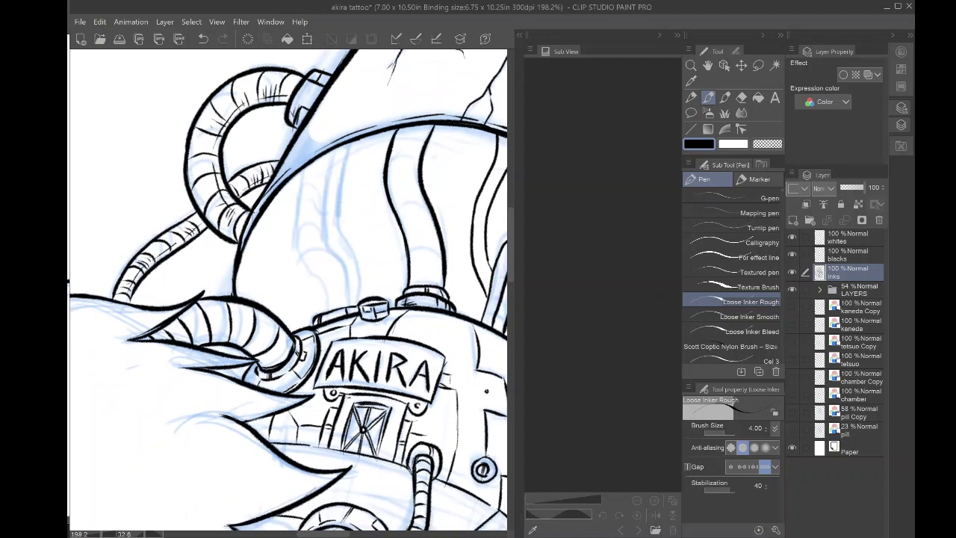
mouse_move(348, 139)
left_mouse_down()
mouse_move(337, 223)
mouse_move(360, 281)
mouse_move(346, 288)
mouse_move(325, 240)
mouse_move(332, 146)
mouse_move(299, 209)
mouse_move(323, 307)
left_mouse_up()
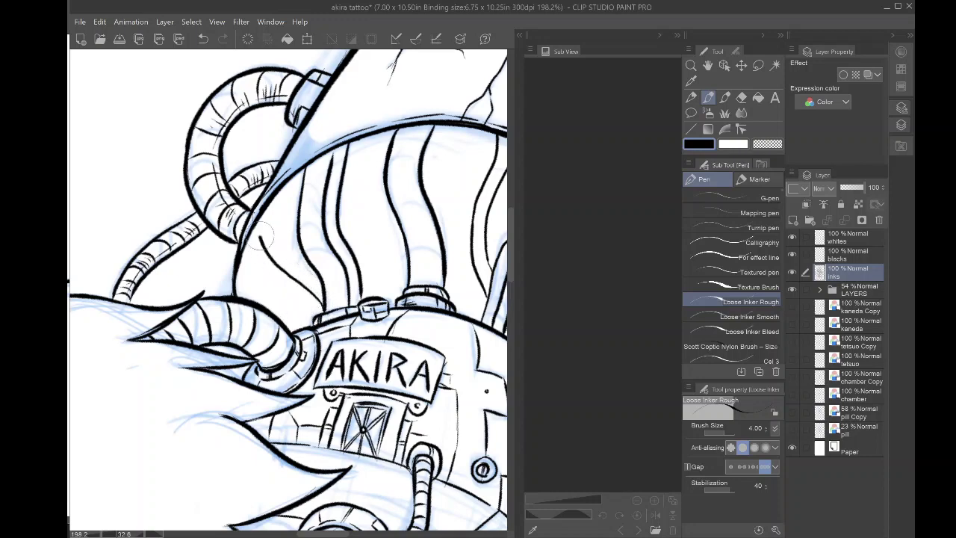
left_click_drag(254, 256, 281, 280)
left_click(203, 40)
left_click(202, 40)
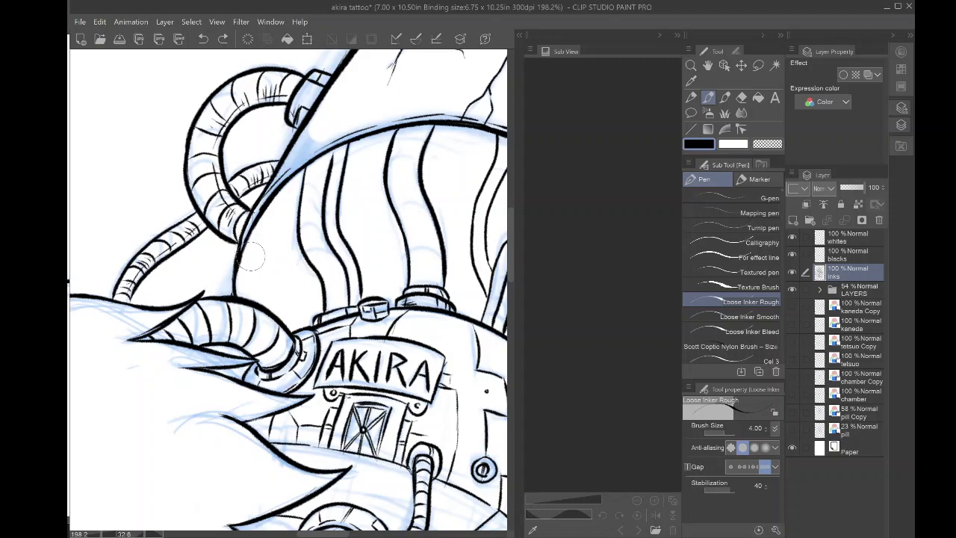
mouse_move(248, 252)
left_mouse_down()
mouse_move(274, 280)
mouse_move(290, 331)
left_mouse_up()
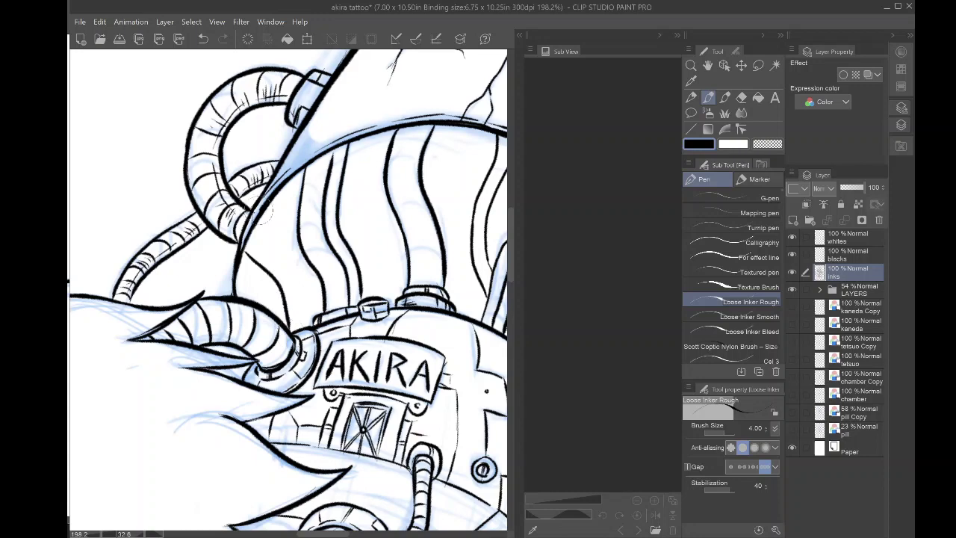
left_click_drag(259, 213, 301, 256)
key("ctrl+z")
key("ctrl+z")
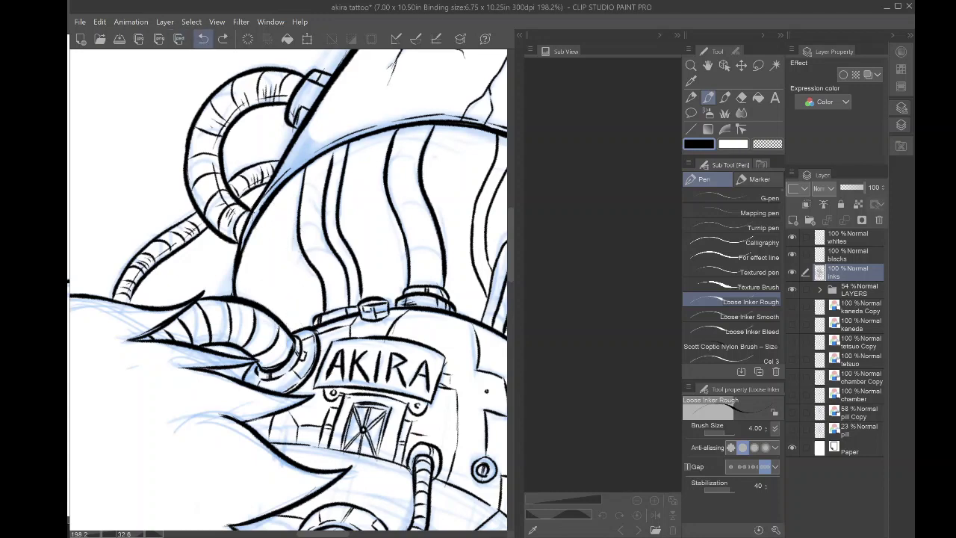
- Ink the leftmost cable inside the chamber from its left rim down to the dome, and erase its first inner edge
mouse_move(227, 245)
left_mouse_down()
mouse_move(267, 273)
mouse_move(288, 306)
mouse_move(277, 316)
left_mouse_up()
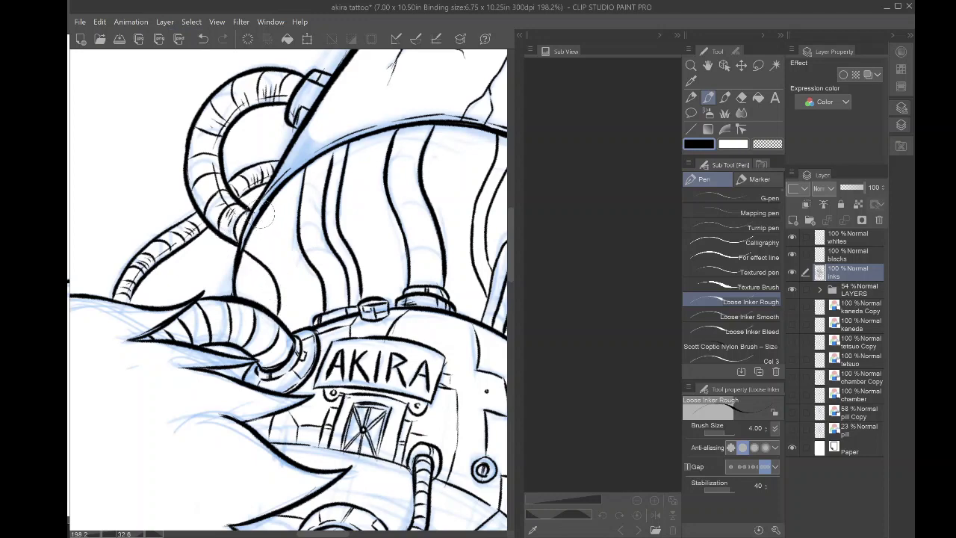
mouse_move(261, 212)
left_mouse_down()
mouse_move(289, 239)
mouse_move(300, 279)
left_mouse_up()
mouse_move(279, 231)
left_mouse_down()
mouse_move(307, 287)
mouse_move(298, 312)
left_mouse_up()
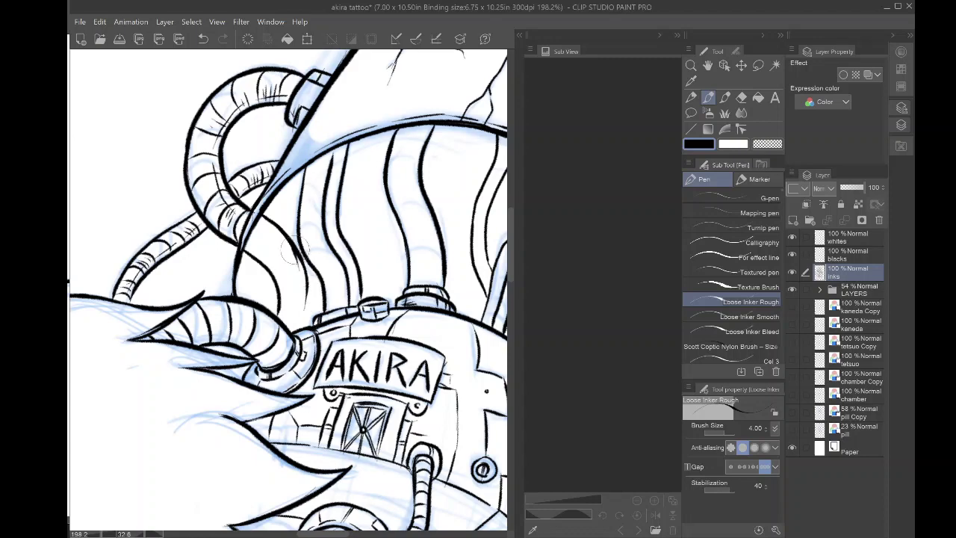
mouse_move(292, 248)
left_mouse_down()
mouse_move(306, 286)
mouse_move(301, 329)
left_mouse_up()
key("e")
key("p")
key("ctrl+z")
key("e")
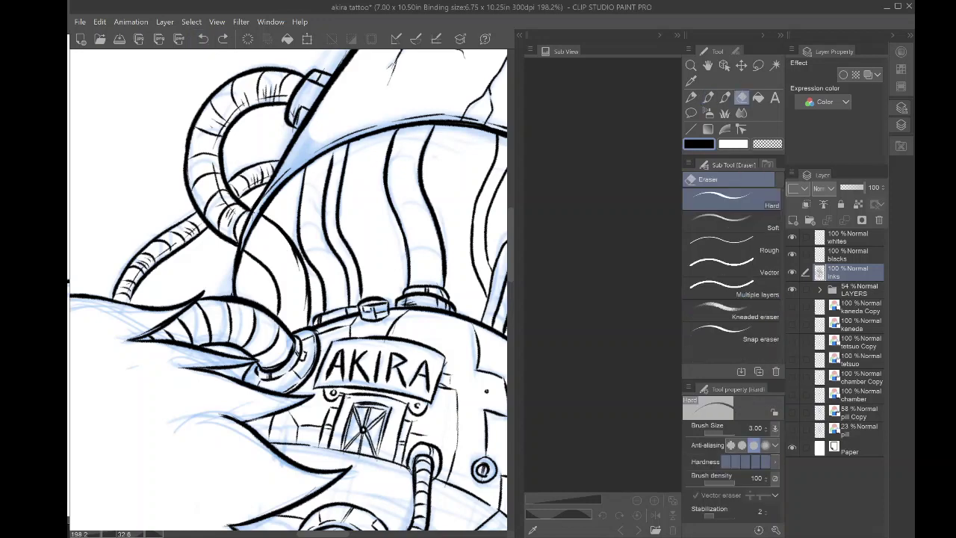
mouse_move(298, 278)
left_mouse_down()
mouse_move(270, 233)
mouse_move(257, 263)
mouse_move(281, 307)
left_mouse_up()
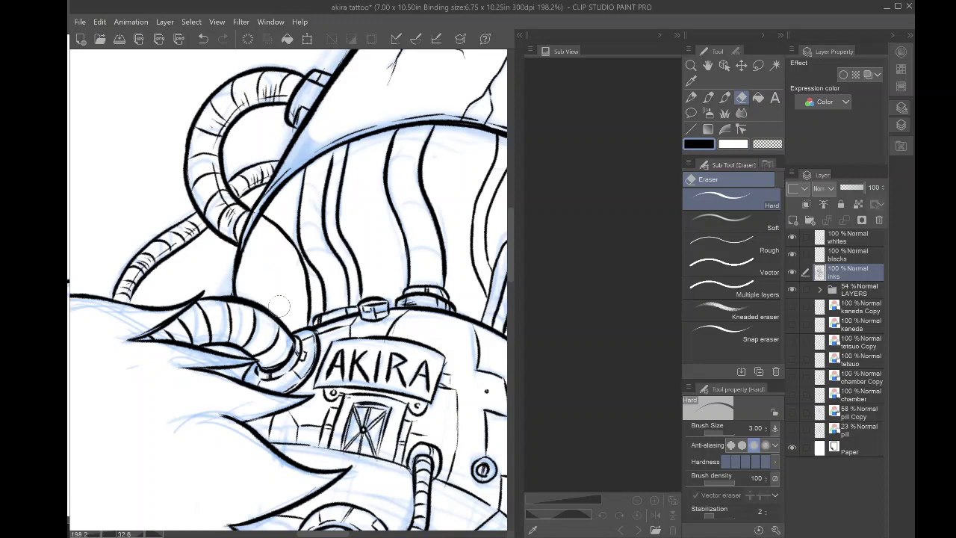
- Redraw the inner edge of the leftmost chamber cable from the rim to its base, undoing the stray test strokes
key("p")
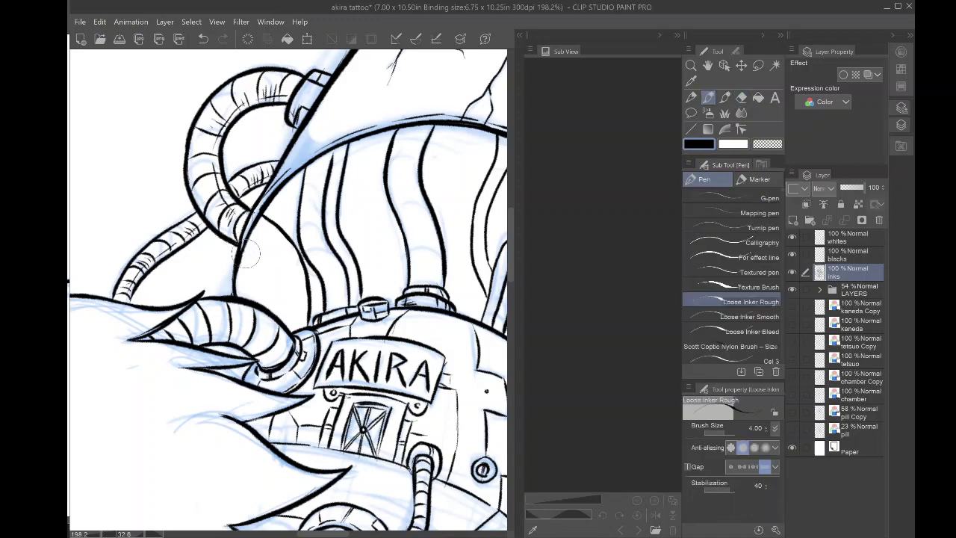
left_click_drag(245, 250, 266, 281)
mouse_move(243, 250)
left_mouse_down()
mouse_move(265, 277)
mouse_move(262, 266)
mouse_move(271, 310)
left_mouse_up()
mouse_move(264, 224)
left_mouse_down()
mouse_move(249, 245)
mouse_move(265, 254)
left_mouse_up()
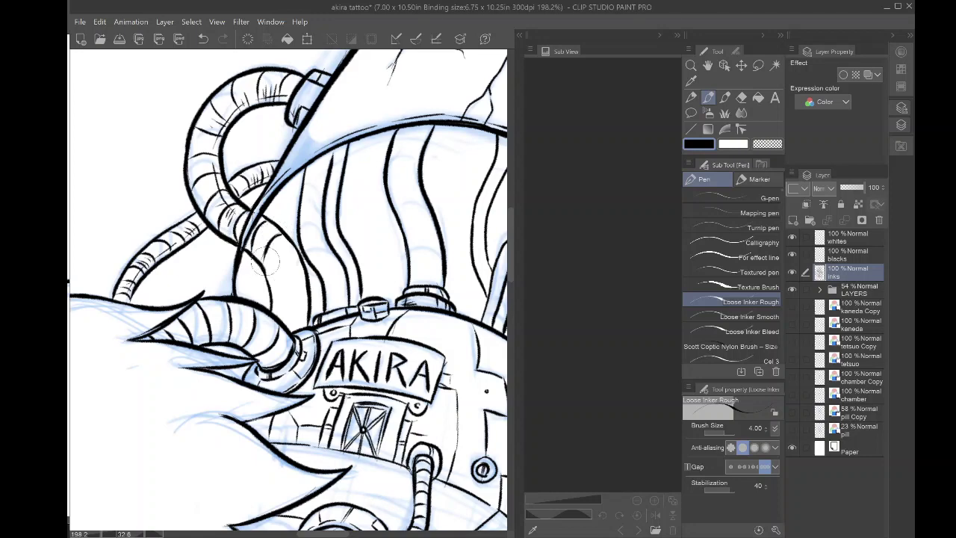
left_click_drag(288, 251, 269, 282)
left_click(203, 39)
left_click_drag(262, 213, 234, 251)
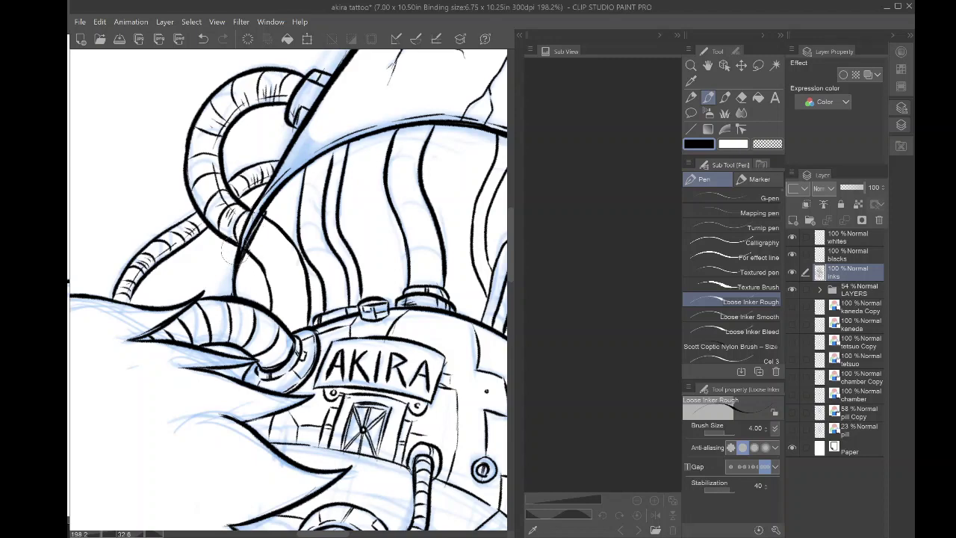
left_click(203, 38)
left_click_drag(263, 221, 257, 245)
key("ctrl+z")
- Ink curved ring lines along the leftmost chamber cable and the wider cable next to it, up to the rim
left_click_drag(250, 215, 240, 269)
mouse_move(287, 239)
left_mouse_down()
mouse_move(265, 270)
mouse_move(295, 270)
mouse_move(269, 288)
mouse_move(299, 292)
mouse_move(269, 307)
mouse_move(285, 323)
left_mouse_up()
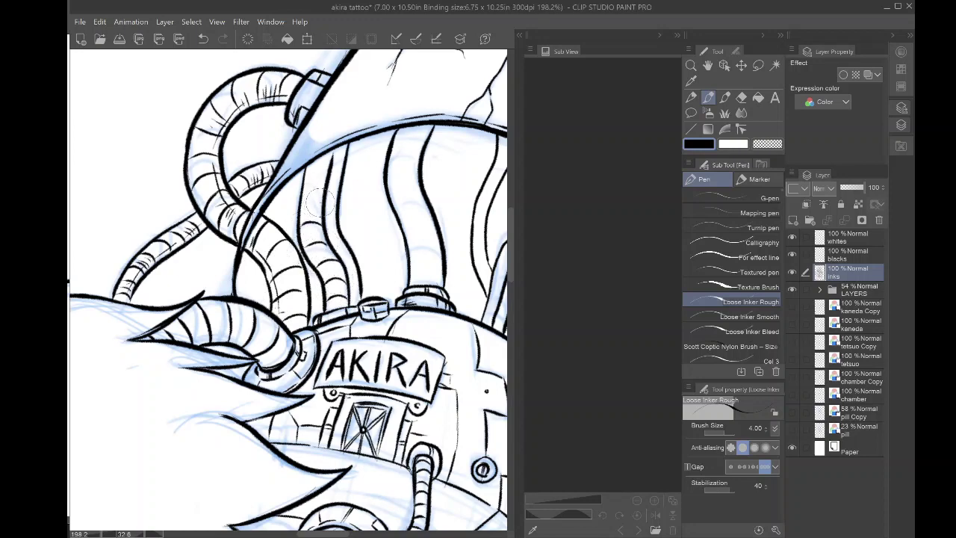
mouse_move(303, 194)
left_mouse_down()
mouse_move(323, 192)
mouse_move(327, 165)
left_mouse_up()
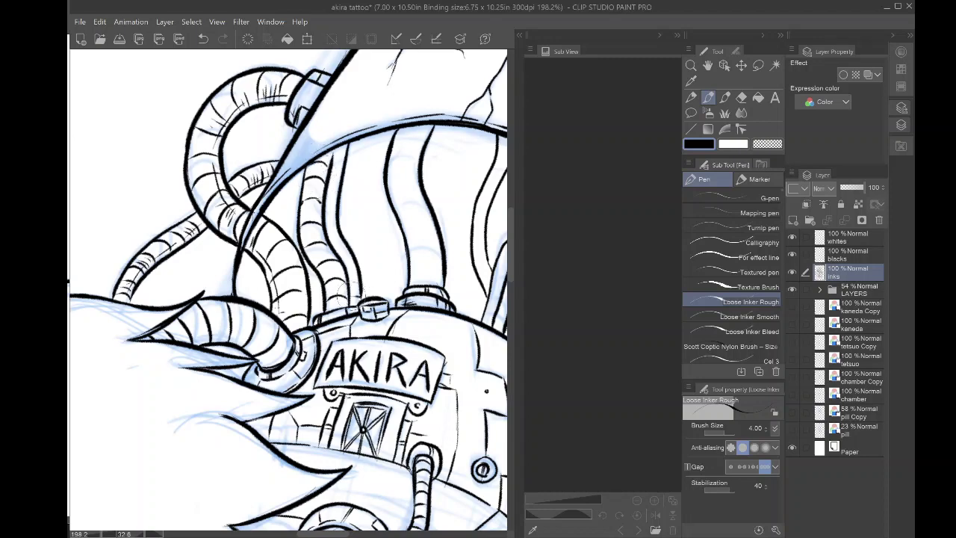
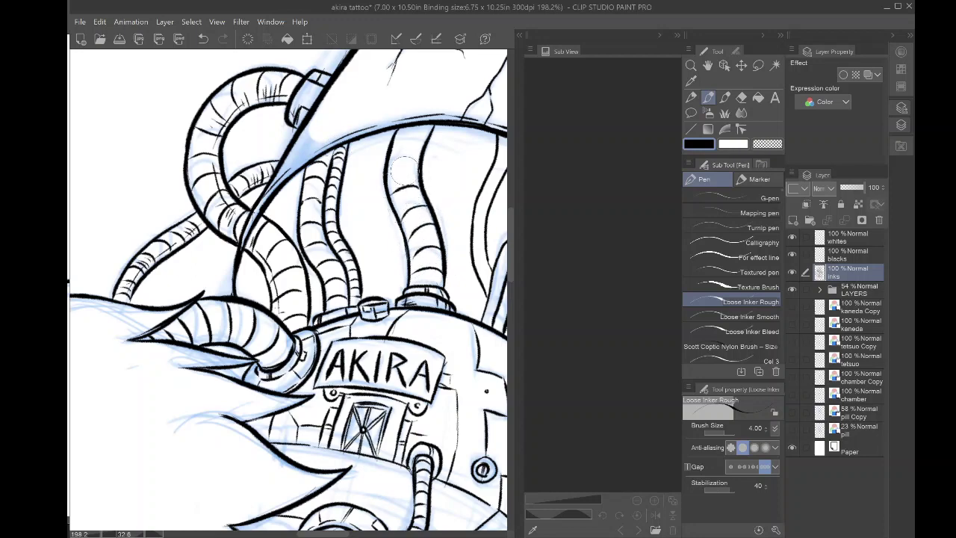
- Finish the ring lines on the wide central cable and add short hatching to it and the thinner cables on its left
mouse_move(404, 166)
left_mouse_down()
mouse_move(388, 175)
mouse_move(400, 130)
left_mouse_up()
mouse_move(346, 148)
left_mouse_down()
mouse_move(340, 257)
mouse_move(353, 303)
left_mouse_up()
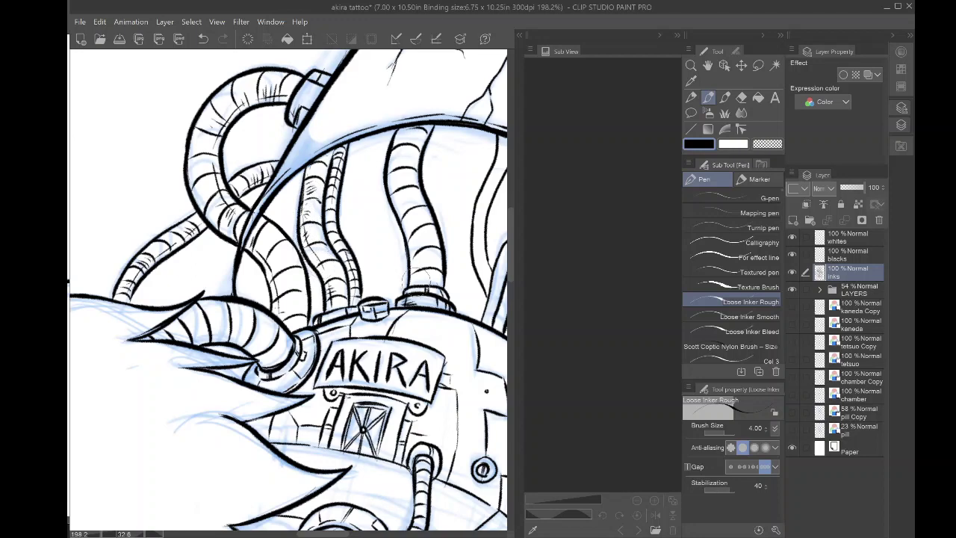
mouse_move(417, 287)
left_mouse_down()
mouse_move(419, 239)
mouse_move(404, 200)
left_mouse_up()
mouse_move(418, 240)
left_mouse_down()
mouse_move(386, 178)
mouse_move(409, 127)
left_mouse_up()
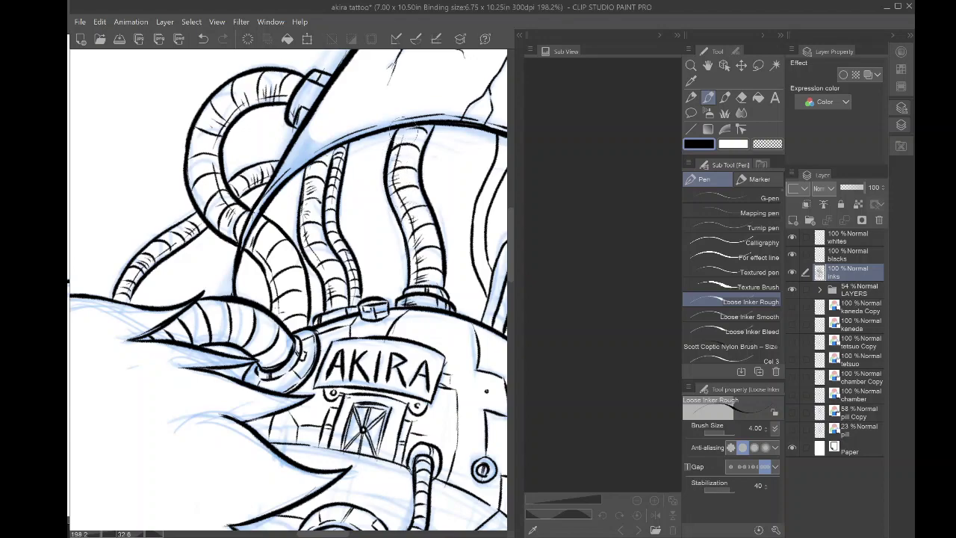
- Ink both edges of a thin cable running from the chamber rim behind the curving cable to the wide central cable
scroll(310, 230, "down", 5)
scroll(302, 235, "up", 4)
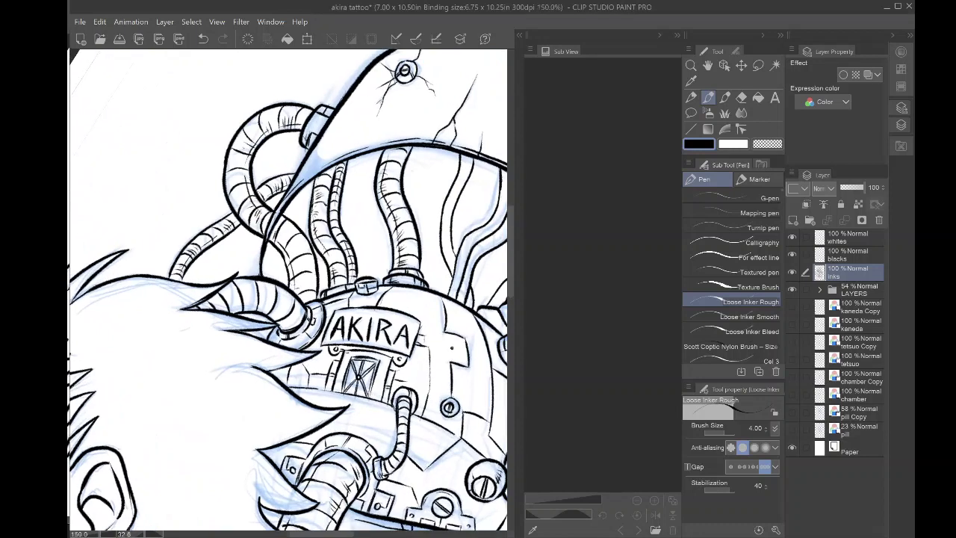
left_click(203, 39)
left_click_drag(347, 295, 230, 283)
scroll(247, 209, "up", 4)
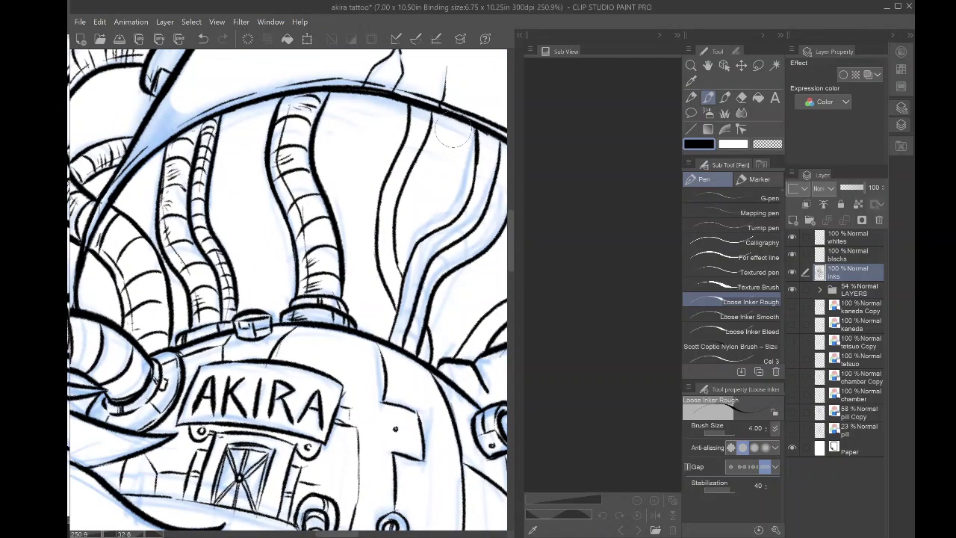
mouse_move(460, 120)
left_mouse_down()
mouse_move(438, 179)
mouse_move(397, 227)
left_mouse_up()
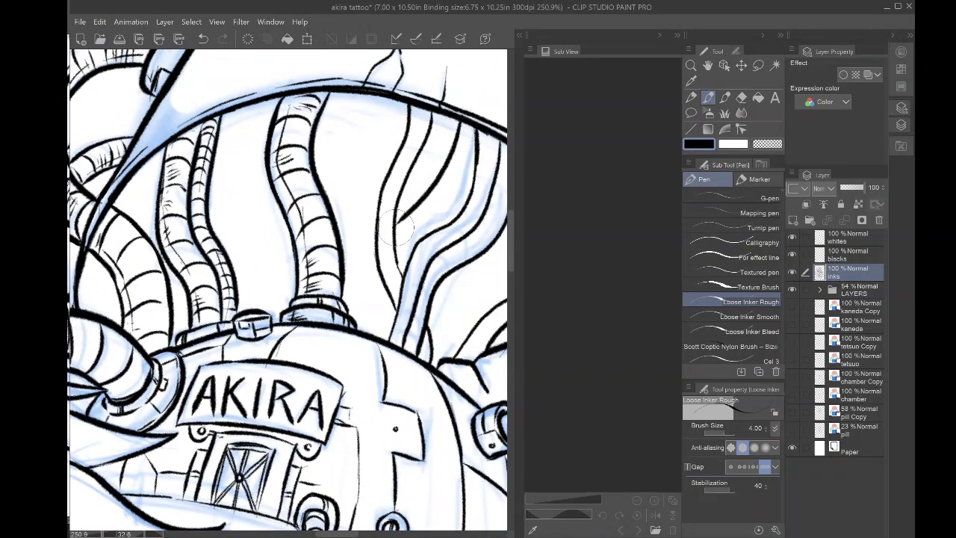
left_click_drag(448, 113, 408, 209)
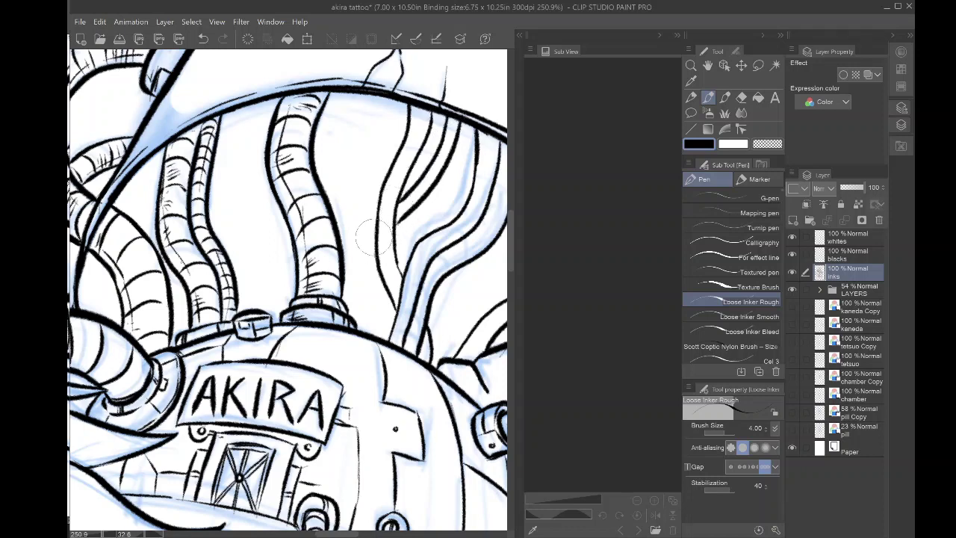
left_click_drag(375, 241, 348, 290)
key("ctrl+z")
left_click_drag(378, 238, 345, 292)
left_click_drag(344, 256, 379, 216)
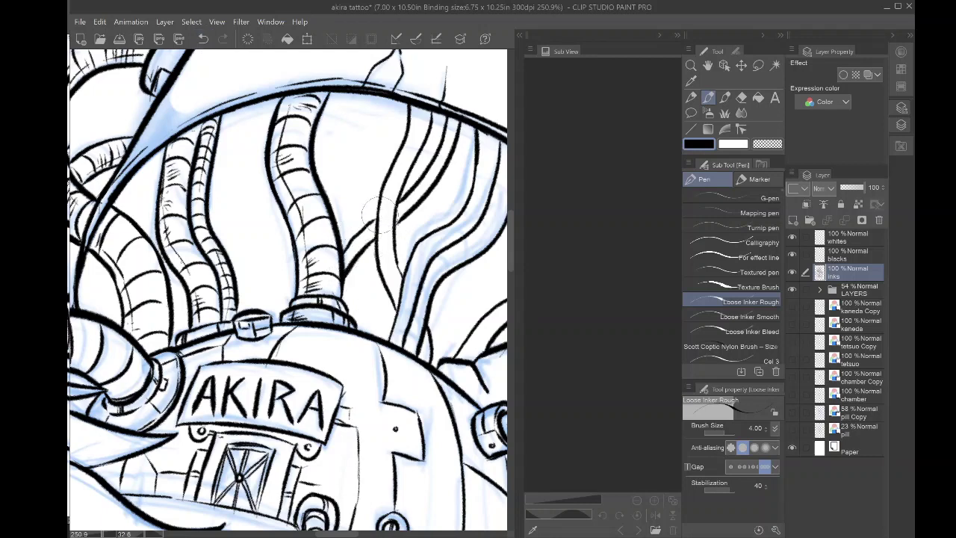
- Add ring lines and short hatching to the thin diagonal cable and the curving cable crossing in front of it
mouse_move(348, 248)
left_mouse_down()
mouse_move(353, 255)
mouse_move(375, 238)
left_mouse_up()
mouse_move(401, 204)
left_mouse_down()
mouse_move(406, 212)
mouse_move(422, 201)
mouse_move(417, 175)
mouse_move(430, 153)
mouse_move(462, 140)
mouse_move(451, 124)
mouse_move(457, 109)
mouse_move(449, 123)
left_mouse_up()
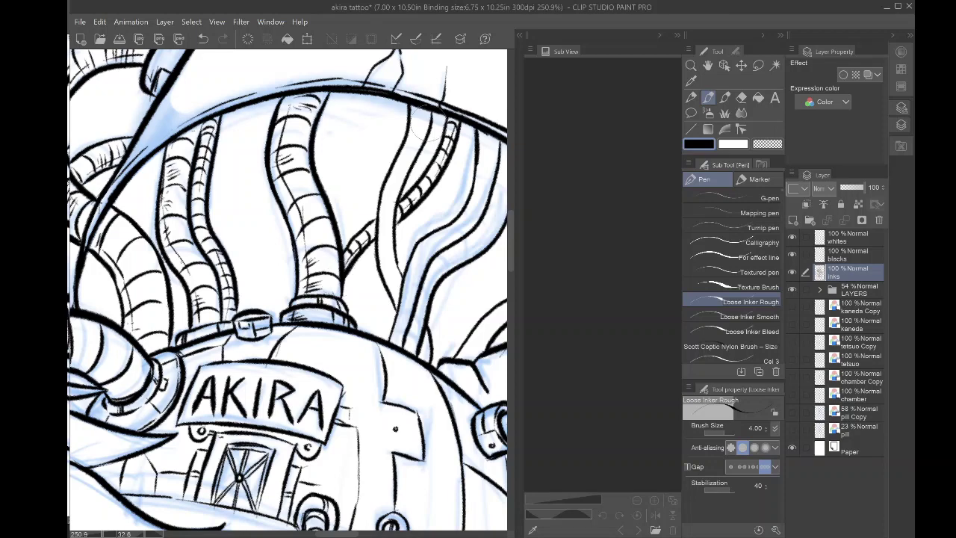
mouse_move(411, 118)
left_mouse_down()
mouse_move(431, 122)
mouse_move(421, 143)
left_mouse_up()
mouse_move(379, 187)
left_mouse_down()
mouse_move(383, 227)
mouse_move(392, 233)
mouse_move(382, 248)
mouse_move(394, 250)
mouse_move(378, 268)
mouse_move(403, 272)
mouse_move(392, 300)
mouse_move(425, 344)
mouse_move(390, 293)
mouse_move(397, 302)
mouse_move(385, 249)
mouse_move(425, 130)
left_mouse_up()
left_click_drag(399, 164, 406, 172)
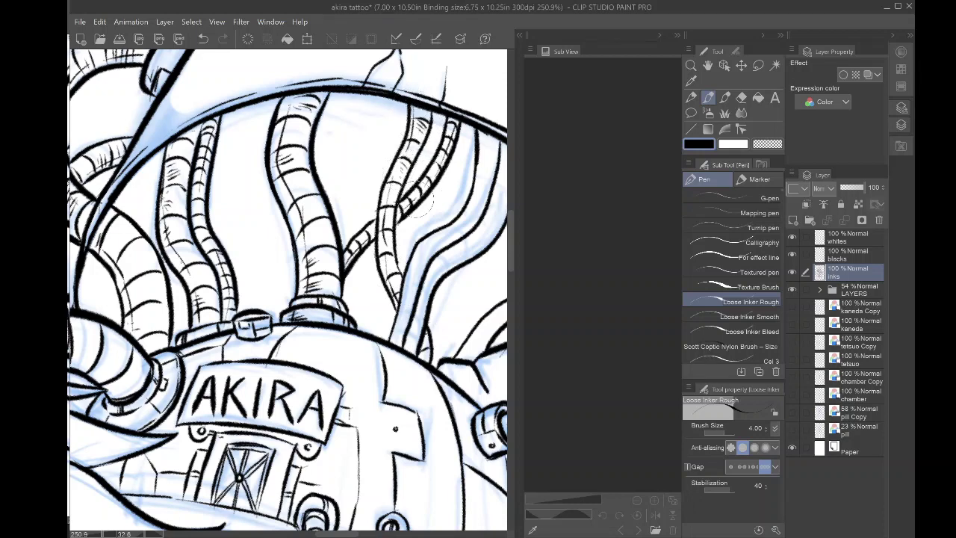
- Ink a thin ringed cable passing behind the wide central cable, from the chamber rim to the left-hand cables
scroll(232, 305, "down", 5)
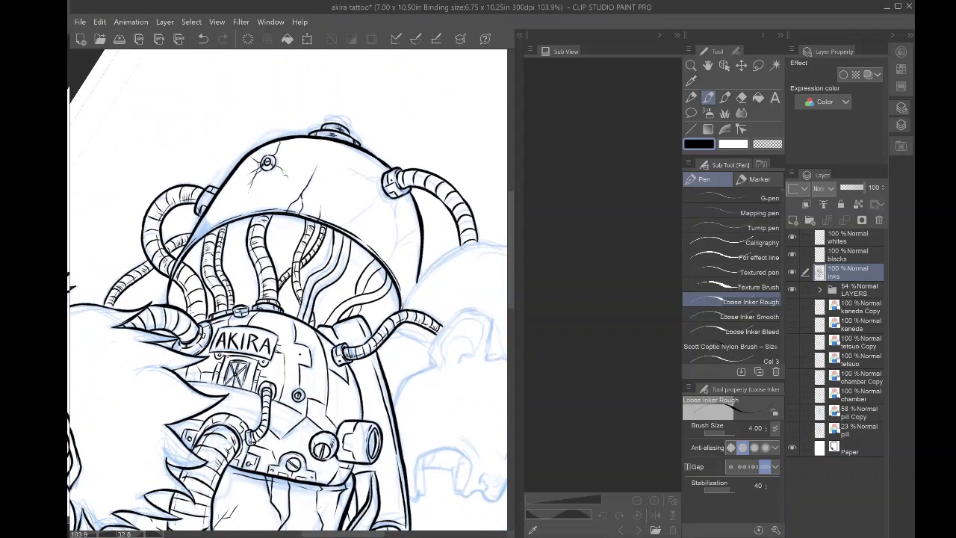
left_click_drag(288, 321, 296, 274)
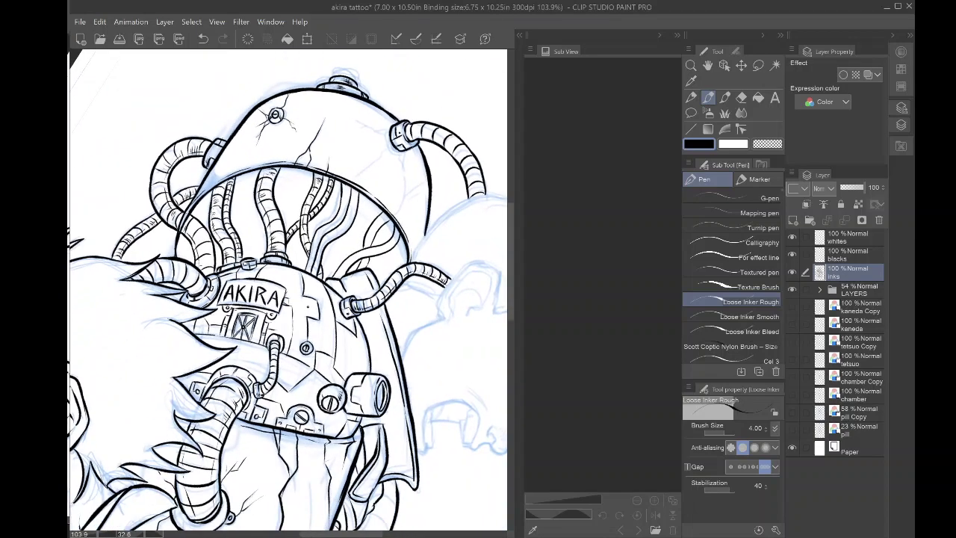
scroll(202, 224, "up", 5)
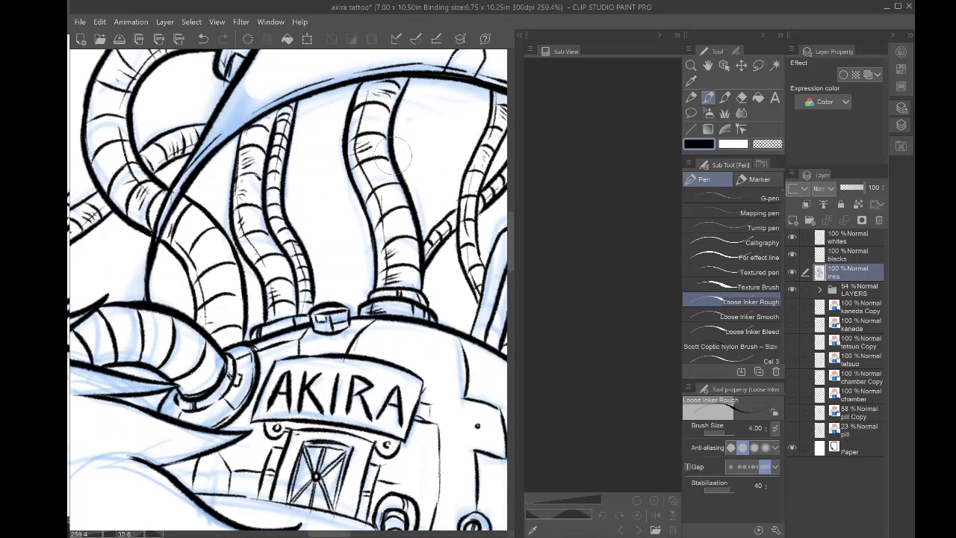
left_click_drag(394, 153, 424, 112)
left_click(202, 38)
mouse_move(395, 153)
left_mouse_down()
mouse_move(422, 115)
mouse_move(429, 65)
mouse_move(444, 103)
mouse_move(397, 162)
left_mouse_up()
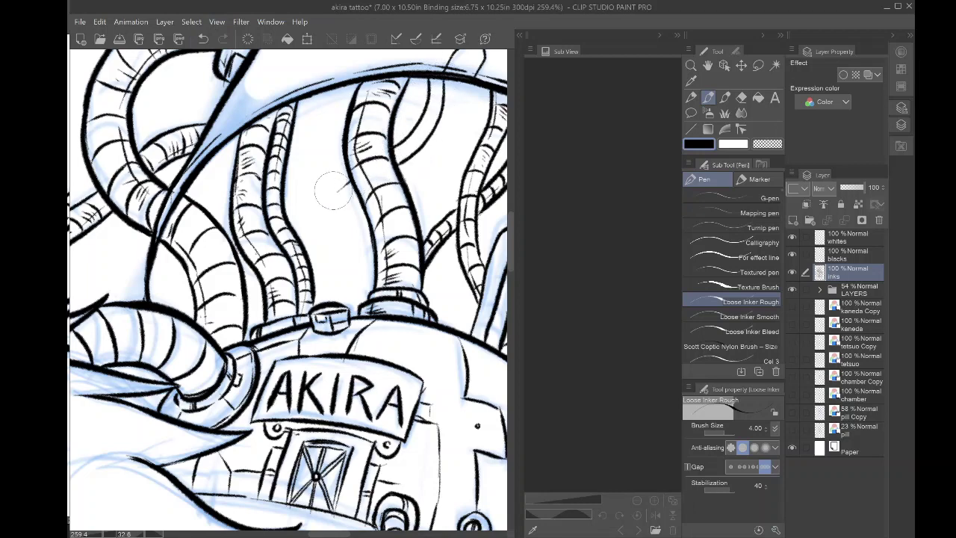
key("ctrl+z")
mouse_move(341, 191)
left_mouse_down()
mouse_move(319, 208)
mouse_move(332, 198)
mouse_move(310, 254)
left_mouse_up()
key("ctrl+z")
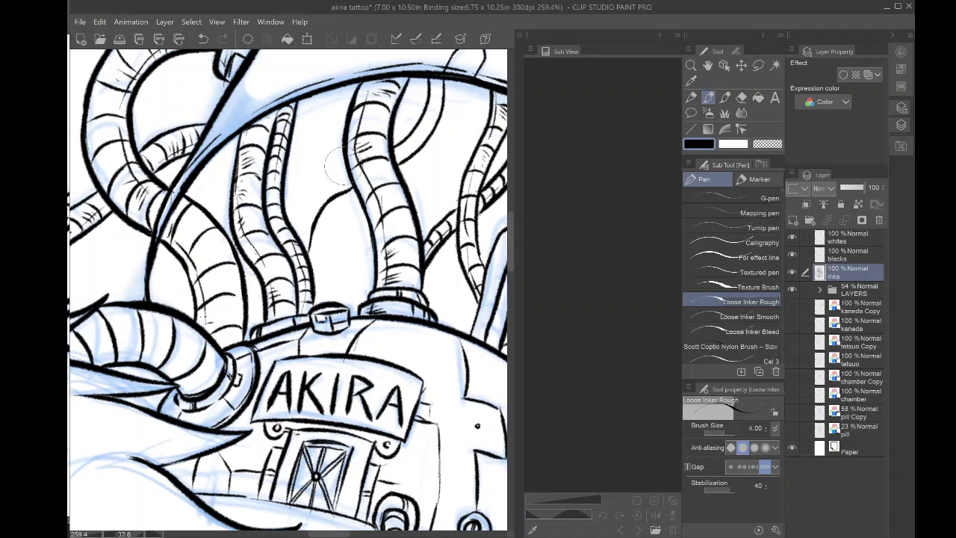
mouse_move(348, 173)
left_mouse_down()
mouse_move(300, 209)
mouse_move(306, 200)
mouse_move(298, 240)
left_mouse_up()
mouse_move(318, 192)
left_mouse_down()
mouse_move(324, 202)
mouse_move(346, 190)
left_mouse_up()
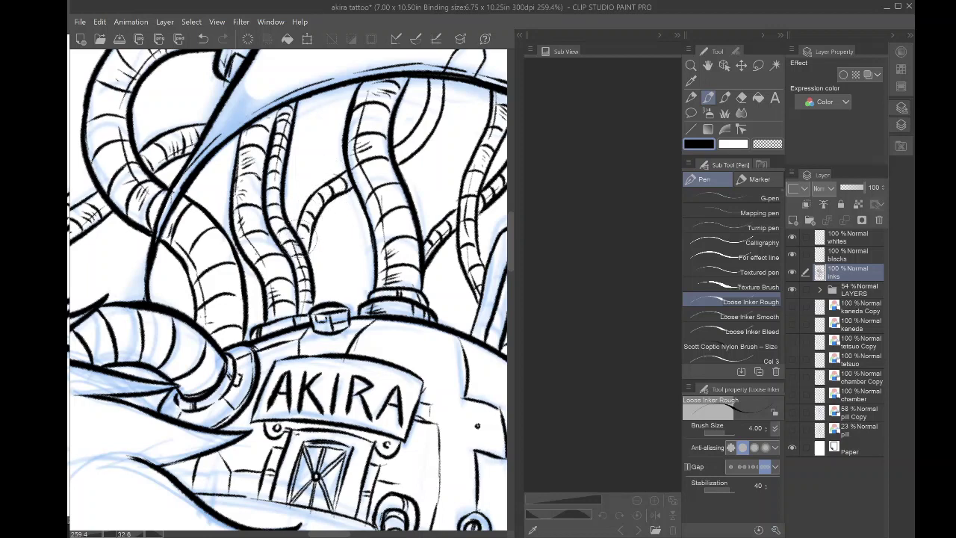
mouse_move(403, 156)
left_mouse_down()
mouse_move(414, 127)
mouse_move(434, 119)
mouse_move(431, 97)
mouse_move(443, 103)
left_mouse_up()
- Ink ring lines along the two side-by-side wavy cables right of the curving cable, from the dome up to the rim
scroll(261, 256, "down", 5)
scroll(422, 254, "up", 3)
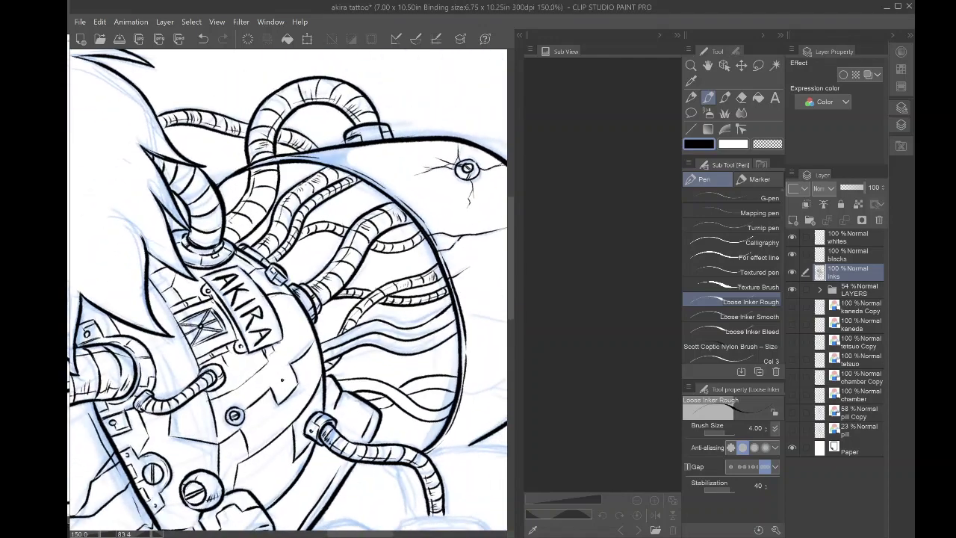
scroll(288, 290, "up", 5)
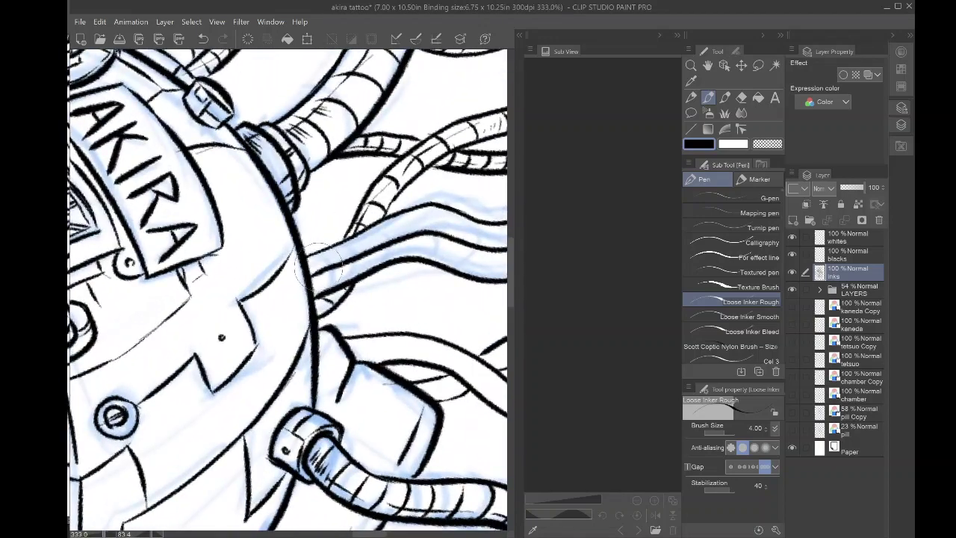
mouse_move(339, 259)
left_mouse_down()
mouse_move(339, 235)
mouse_move(358, 251)
mouse_move(349, 234)
mouse_move(375, 244)
mouse_move(364, 228)
mouse_move(392, 238)
mouse_move(392, 223)
mouse_move(405, 230)
mouse_move(415, 209)
left_mouse_up()
mouse_move(326, 290)
left_mouse_down()
mouse_move(315, 265)
mouse_move(345, 275)
mouse_move(354, 263)
mouse_move(332, 259)
mouse_move(369, 265)
mouse_move(358, 248)
mouse_move(380, 263)
mouse_move(373, 248)
mouse_move(423, 237)
left_mouse_up()
left_click_drag(314, 276, 285, 309)
left_click_drag(389, 358, 377, 206)
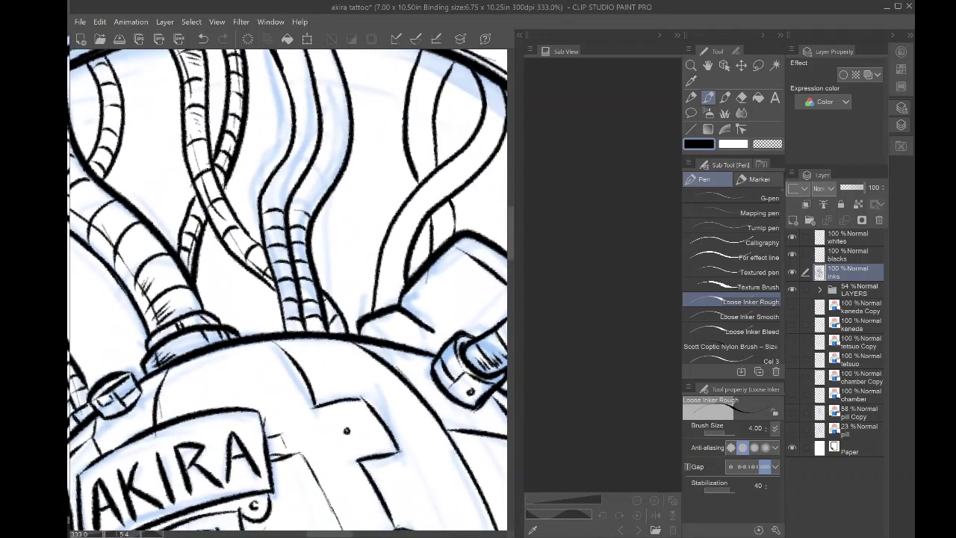
left_click_drag(298, 262, 330, 336)
mouse_move(296, 274)
left_mouse_down()
mouse_move(334, 237)
mouse_move(303, 253)
mouse_move(356, 258)
mouse_move(334, 265)
mouse_move(345, 280)
mouse_move(330, 266)
mouse_move(334, 243)
mouse_move(357, 262)
left_mouse_up()
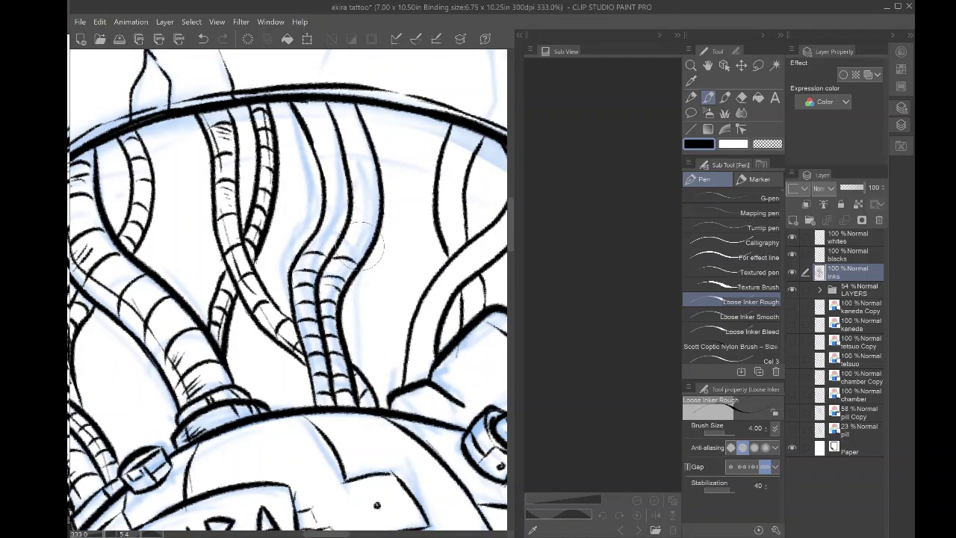
mouse_move(310, 243)
left_mouse_down()
mouse_move(361, 216)
mouse_move(346, 227)
mouse_move(373, 224)
mouse_move(351, 207)
mouse_move(384, 206)
mouse_move(368, 178)
mouse_move(384, 162)
mouse_move(363, 179)
mouse_move(378, 184)
mouse_move(354, 187)
mouse_move(370, 157)
mouse_move(352, 168)
mouse_move(354, 133)
mouse_move(363, 132)
mouse_move(345, 146)
mouse_move(357, 109)
left_mouse_up()
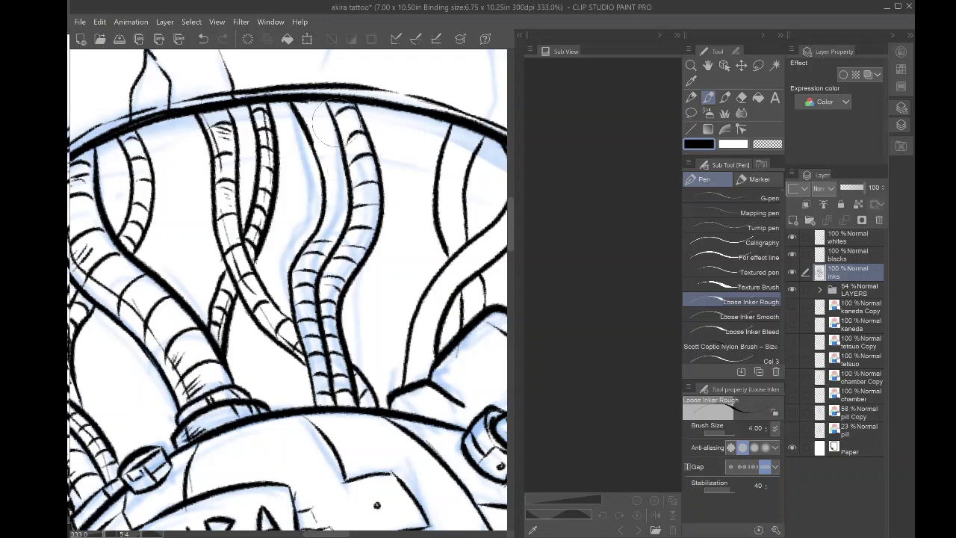
mouse_move(304, 124)
left_mouse_down()
mouse_move(338, 142)
mouse_move(316, 152)
mouse_move(340, 165)
mouse_move(327, 160)
mouse_move(323, 174)
mouse_move(342, 190)
mouse_move(351, 183)
mouse_move(327, 193)
mouse_move(349, 204)
mouse_move(321, 228)
left_mouse_up()
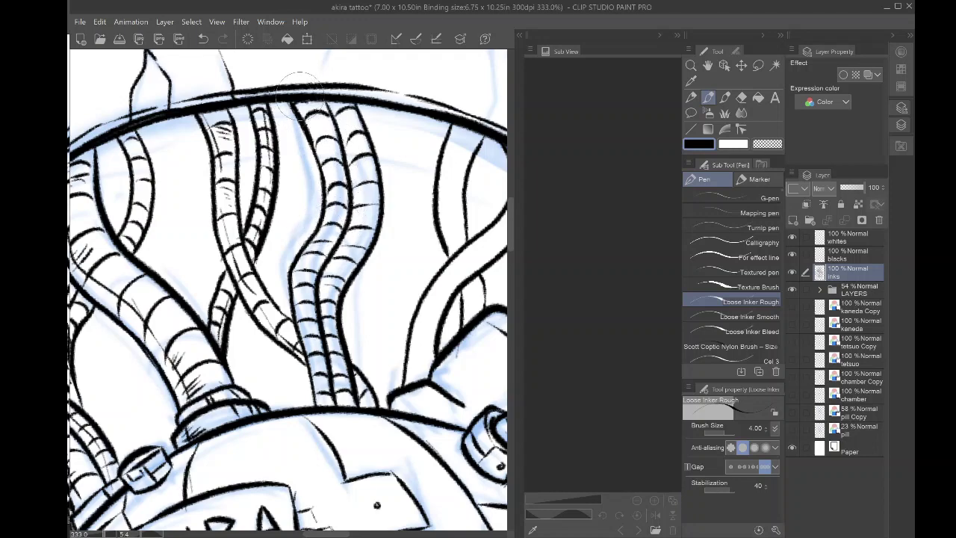
- Add short hatching strokes along the edges of the two side-by-side wavy cables, from the rim to the dome
left_click_drag(351, 110, 370, 177)
left_click_drag(369, 212, 338, 294)
mouse_move(348, 340)
left_mouse_down()
mouse_move(337, 402)
mouse_move(316, 358)
left_mouse_up()
left_click_drag(300, 284, 320, 244)
left_click_drag(335, 184, 295, 87)
mouse_move(354, 206)
left_mouse_down()
mouse_move(371, 198)
mouse_move(368, 188)
mouse_move(331, 191)
mouse_move(366, 169)
mouse_move(330, 169)
left_mouse_up()
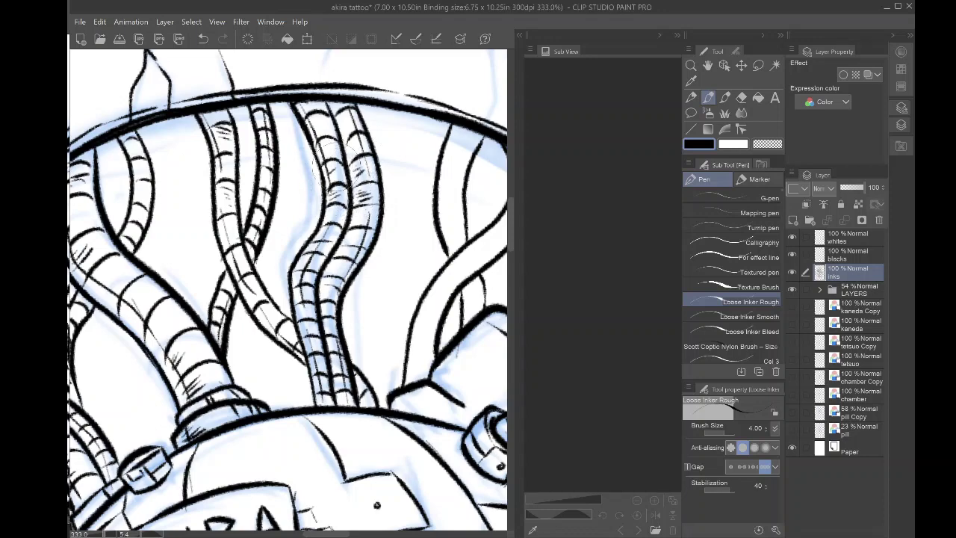
left_click_drag(330, 272, 340, 262)
left_click_drag(293, 283, 307, 276)
mouse_move(336, 344)
left_mouse_down()
mouse_move(329, 362)
mouse_move(295, 344)
mouse_move(299, 325)
left_mouse_up()
- Ink ring lines along the cable running from the box beside the dome to the chamber's right rim
scroll(377, 505, "down", 5)
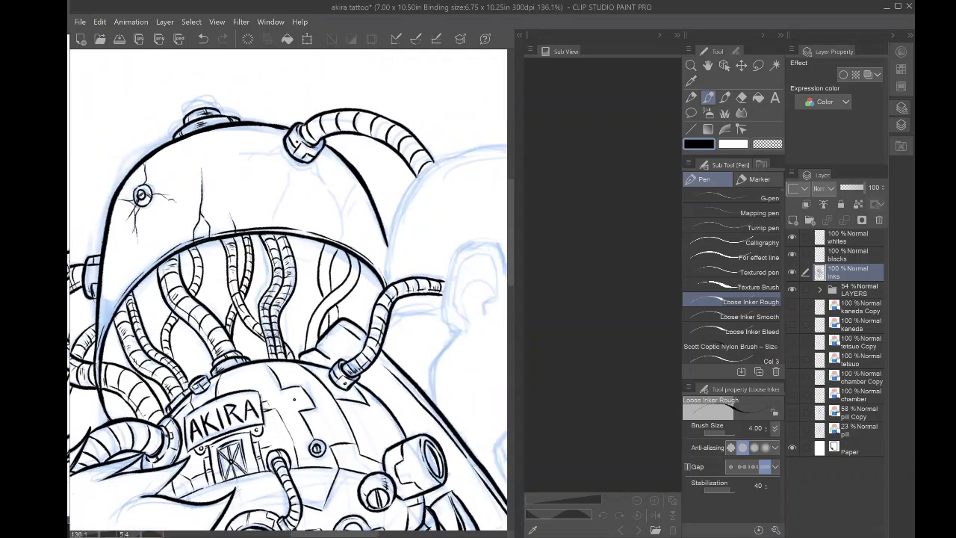
scroll(219, 286, "up", 4)
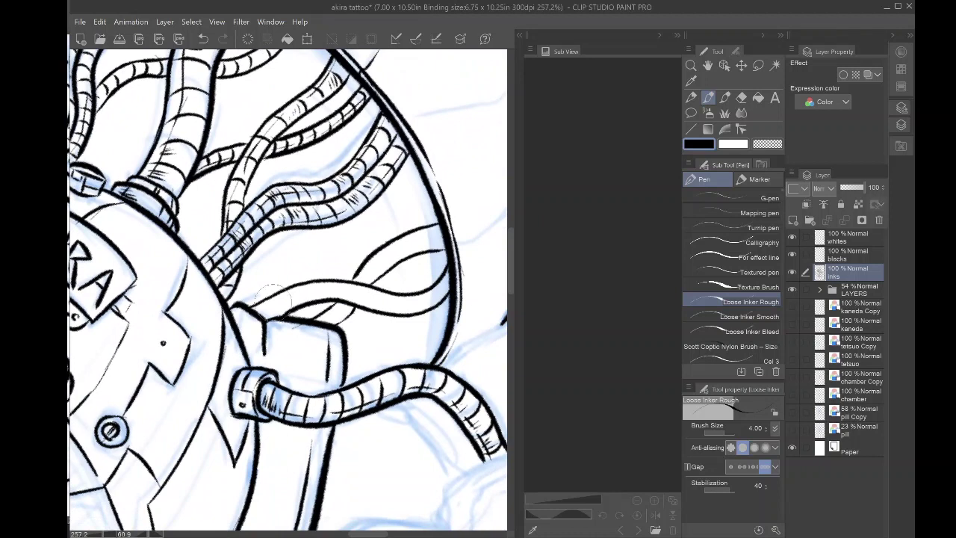
mouse_move(273, 299)
left_mouse_down()
mouse_move(310, 280)
mouse_move(304, 299)
mouse_move(293, 282)
mouse_move(330, 281)
left_mouse_up()
mouse_move(413, 306)
left_mouse_down()
mouse_move(404, 283)
mouse_move(436, 285)
left_mouse_up()
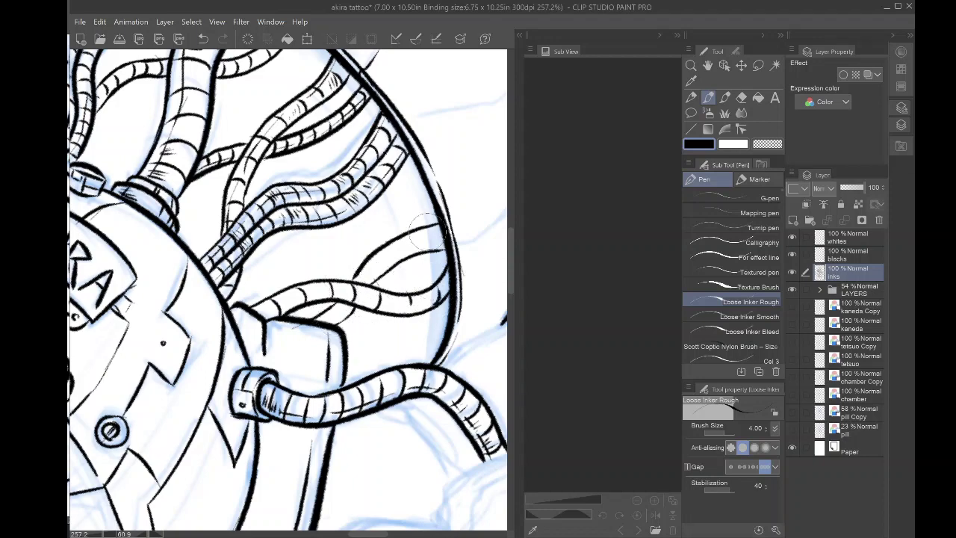
- Ink ring lines along the cable branching to the chamber's right rim and add short hatching to the neighbouring right-hand cables
mouse_move(430, 228)
left_mouse_down()
mouse_move(423, 252)
mouse_move(384, 247)
mouse_move(390, 239)
mouse_move(403, 266)
mouse_move(369, 255)
mouse_move(343, 323)
left_mouse_up()
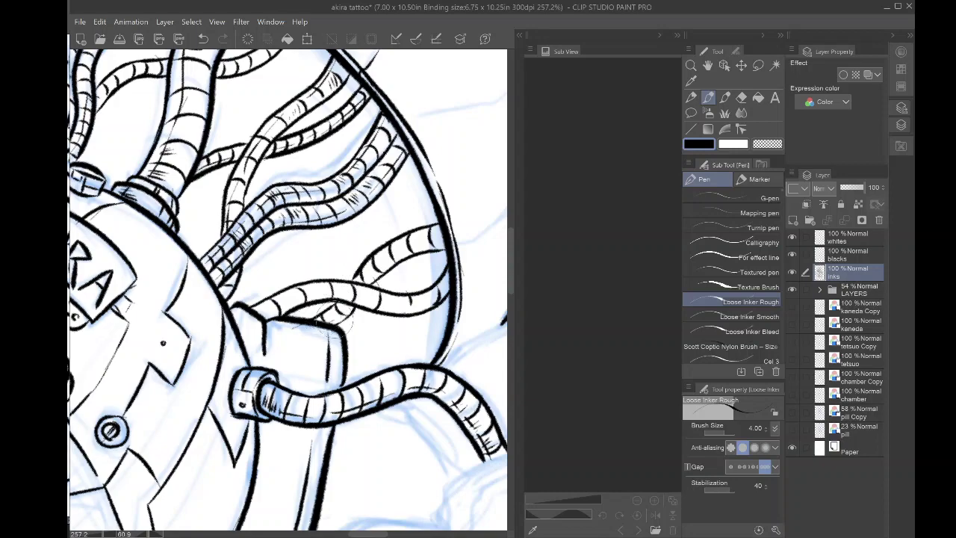
key("ctrl+minus")
key("minus")
key("minus")
key("minus")
key("minus")
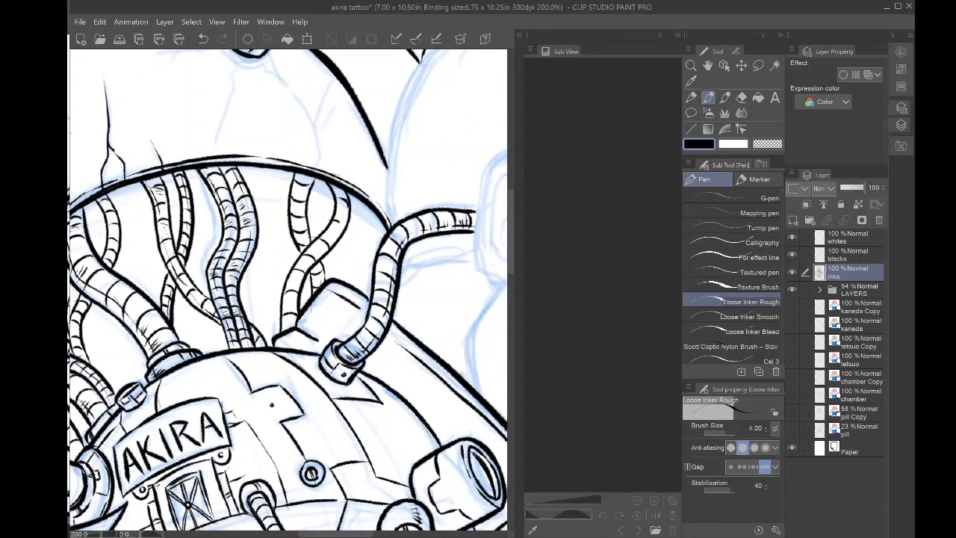
left_click_drag(340, 193, 337, 228)
left_click_drag(312, 266, 283, 329)
mouse_move(307, 226)
left_mouse_down()
mouse_move(309, 176)
mouse_move(368, 262)
mouse_move(331, 265)
left_mouse_up()
- Ink branching cracks across the upper shell around the pipe connector, running toward the chamber rim and the shell's outer edge
key("ctrl+minus")
key("ctrl+plus")
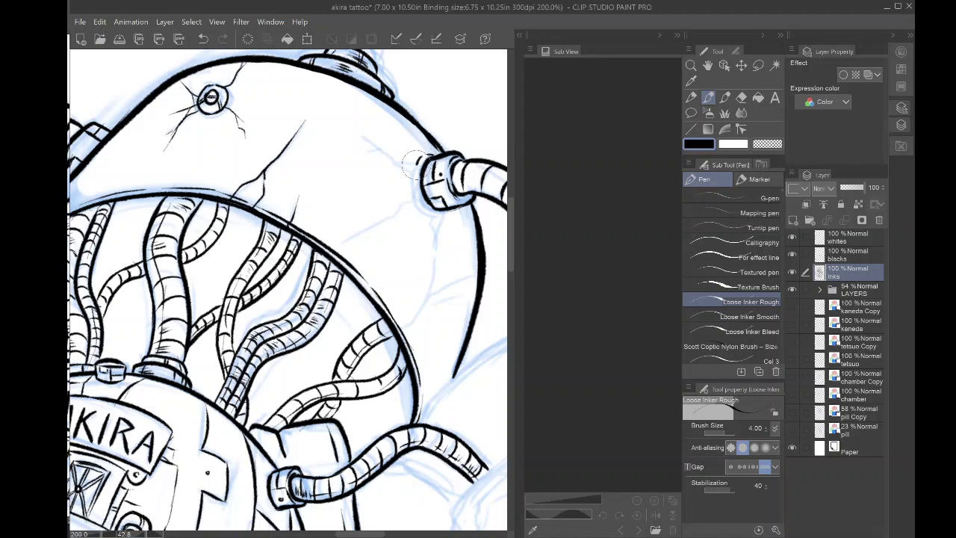
mouse_move(413, 166)
left_mouse_down()
mouse_move(430, 215)
mouse_move(444, 219)
mouse_move(455, 205)
mouse_move(433, 220)
mouse_move(432, 284)
mouse_move(432, 272)
mouse_move(400, 332)
left_mouse_up()
left_click_drag(430, 293, 472, 276)
left_click_drag(432, 305, 460, 297)
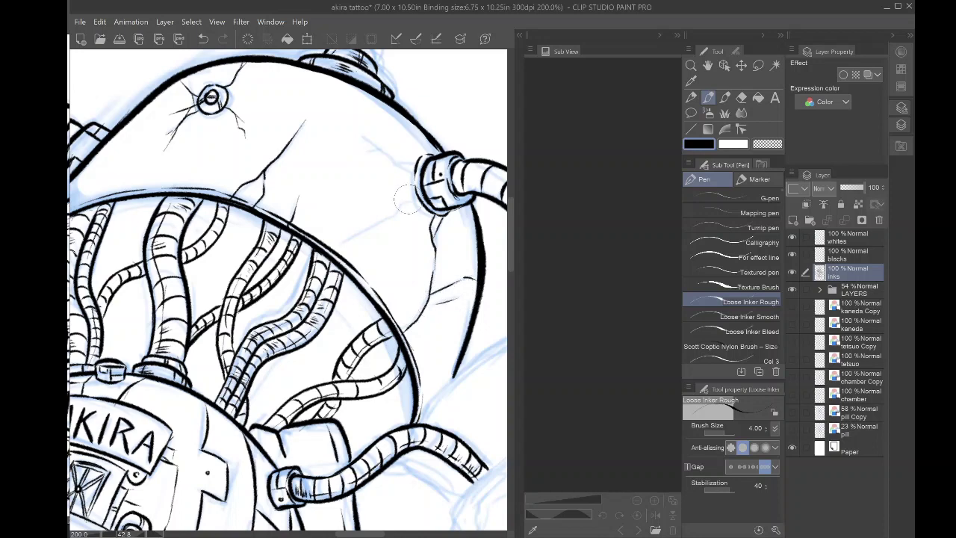
left_click_drag(427, 205, 332, 243)
mouse_move(416, 167)
left_mouse_down()
mouse_move(396, 166)
mouse_move(380, 141)
mouse_move(385, 152)
mouse_move(358, 150)
left_mouse_up()
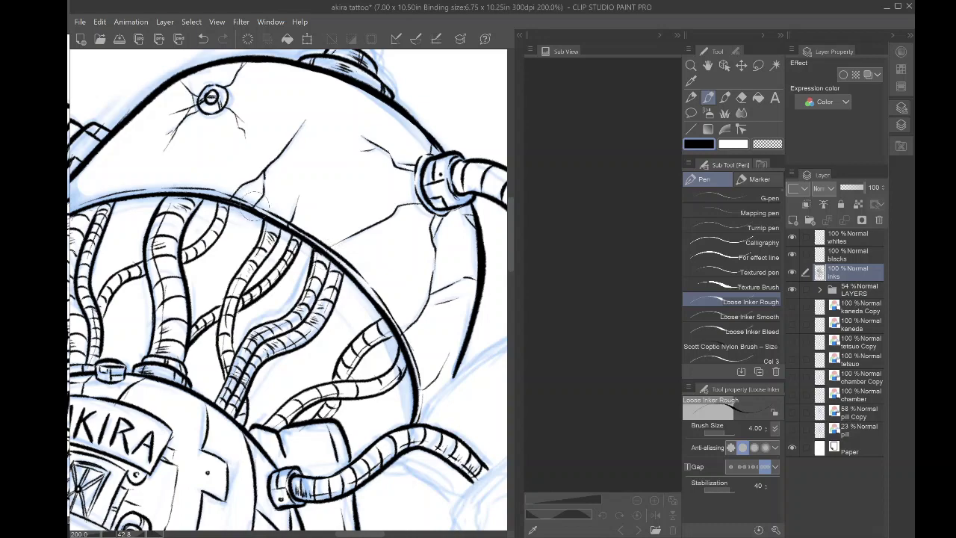
- Outline the narrow curved cable emerging beneath the thick cable on the right side of the lower tank
scroll(239, 201, "down", 3)
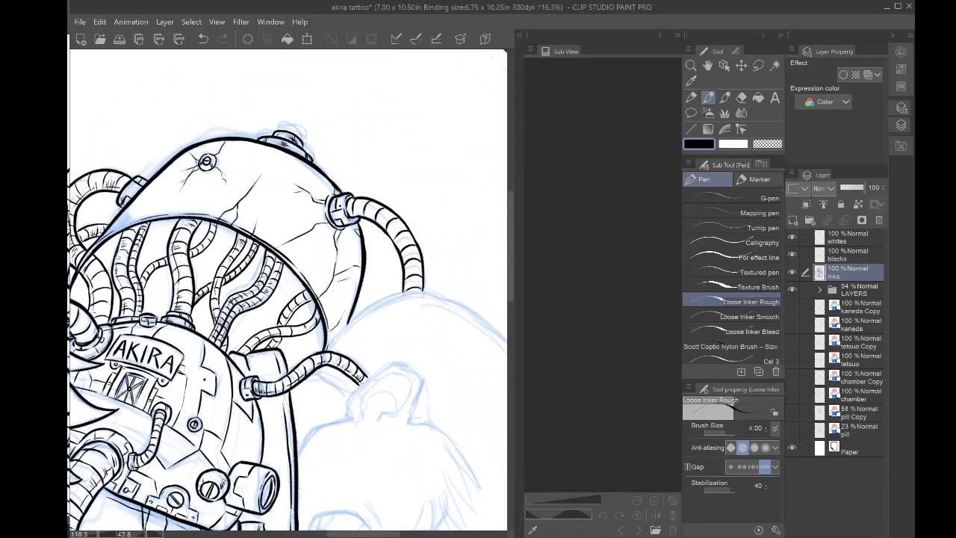
left_click_drag(146, 208, 307, 216)
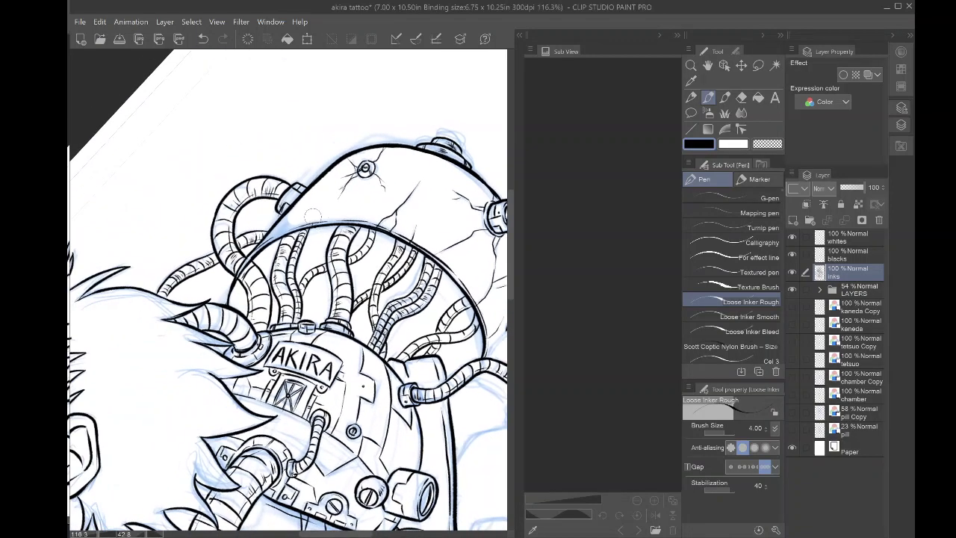
scroll(328, 202, "down", 3)
left_click_drag(328, 203, 257, 200)
scroll(257, 299, "down", 3)
left_click_drag(314, 299, 269, 252)
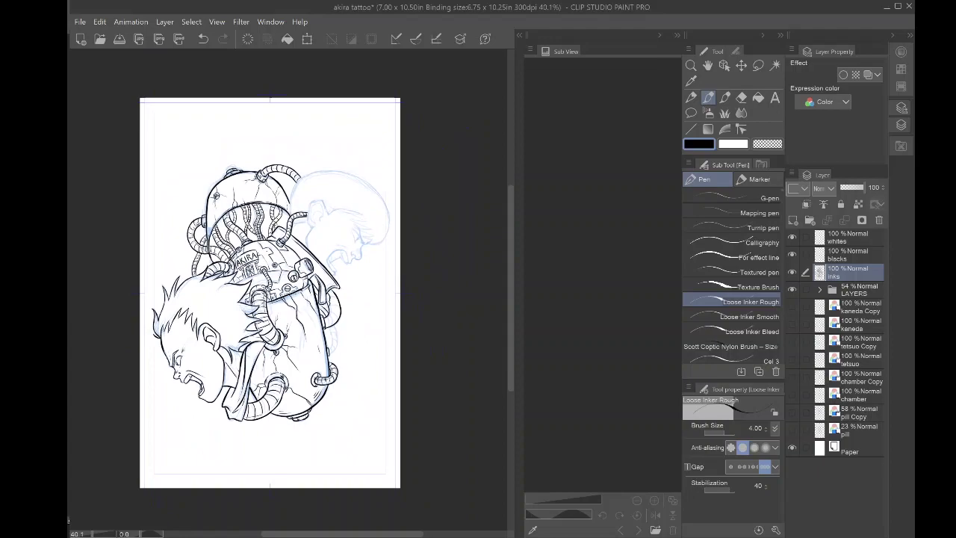
scroll(239, 291, "up", 5)
left_click_drag(269, 276, 133, 116)
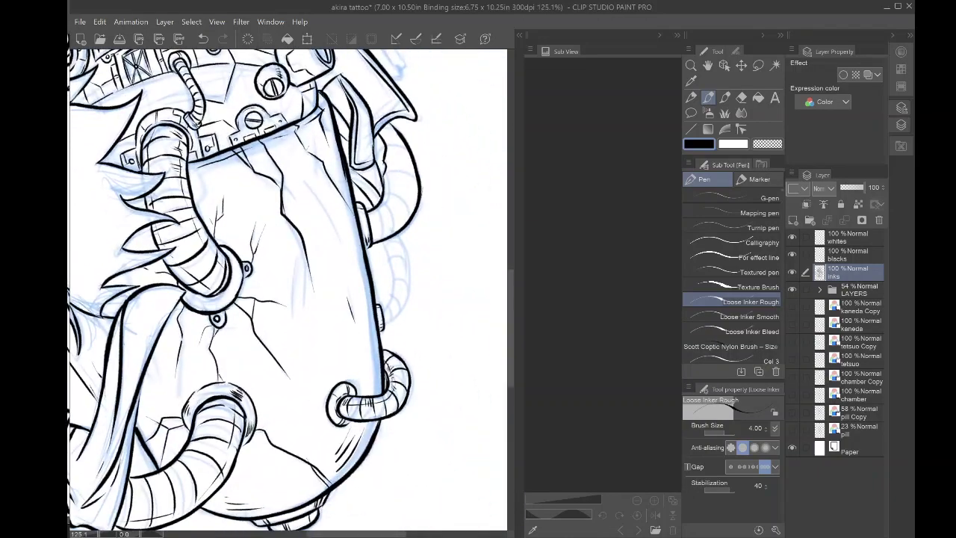
left_click_drag(340, 217, 246, 239)
scroll(247, 235, "up", 4)
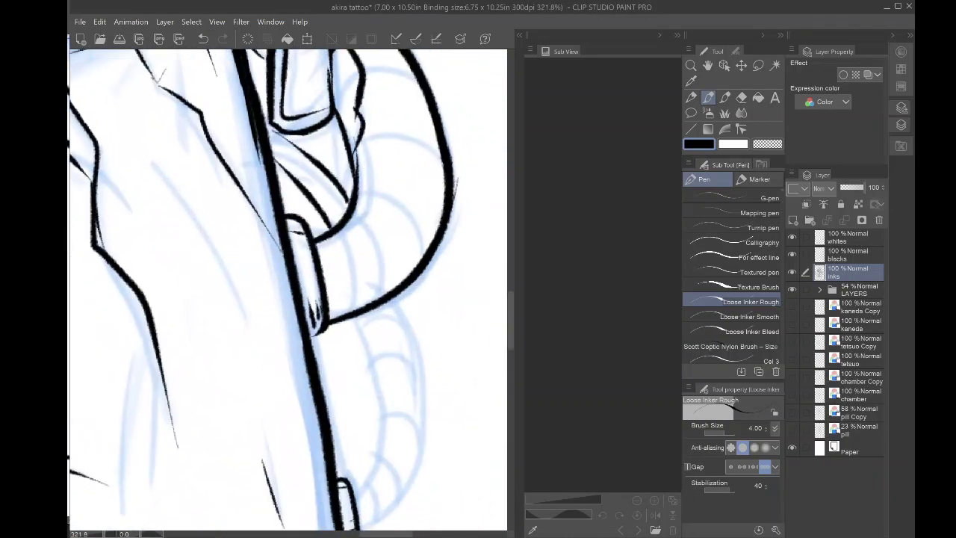
scroll(287, 291, "down", 2)
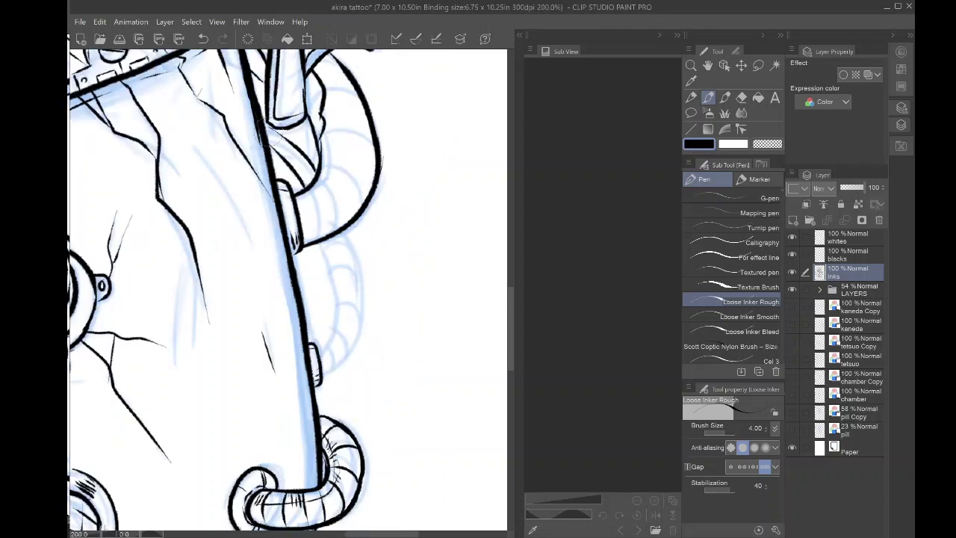
mouse_move(274, 137)
left_mouse_down()
mouse_move(299, 150)
mouse_move(326, 179)
left_mouse_up()
mouse_move(340, 229)
left_mouse_down()
mouse_move(367, 278)
mouse_move(360, 337)
mouse_move(313, 366)
mouse_move(333, 288)
left_mouse_up()
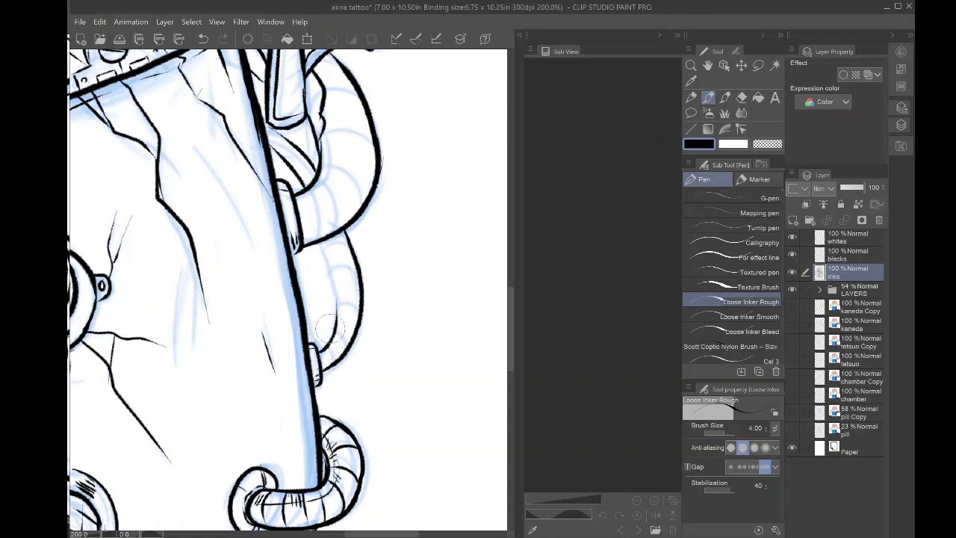
mouse_move(337, 342)
left_mouse_down()
mouse_move(340, 317)
mouse_move(321, 239)
left_mouse_up()
mouse_move(308, 206)
left_mouse_down()
mouse_move(345, 273)
mouse_move(320, 361)
left_mouse_up()
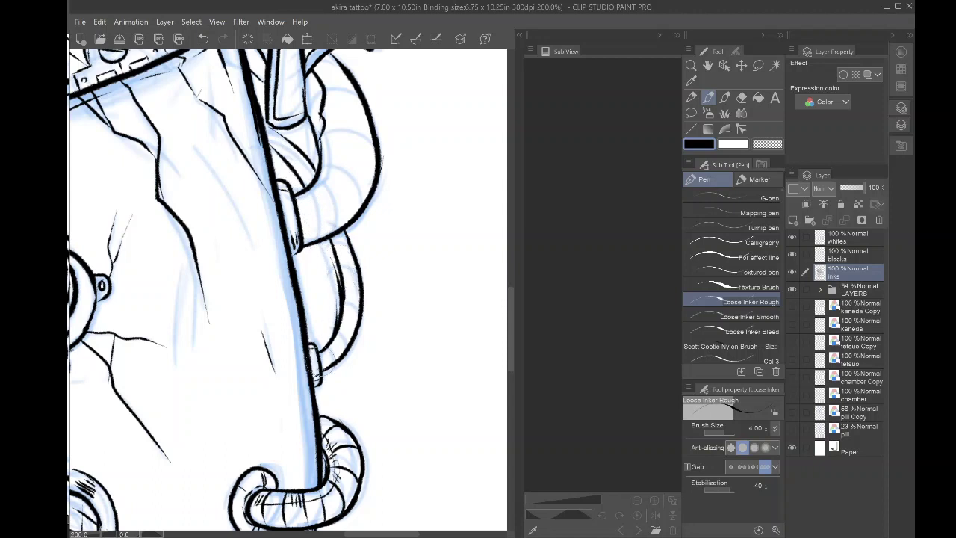
- Erase the upper part of the narrow cable's inner line and redraw it with the Loose Inker Rough pen
key("e")
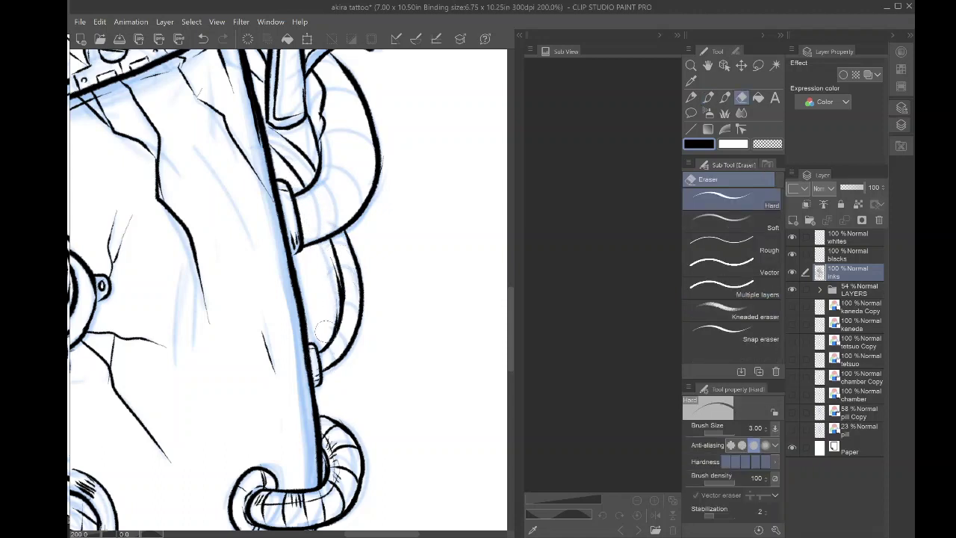
mouse_move(326, 332)
left_mouse_down()
mouse_move(328, 267)
mouse_move(330, 308)
left_mouse_up()
mouse_move(333, 242)
left_mouse_down()
mouse_move(347, 296)
mouse_move(334, 268)
left_mouse_up()
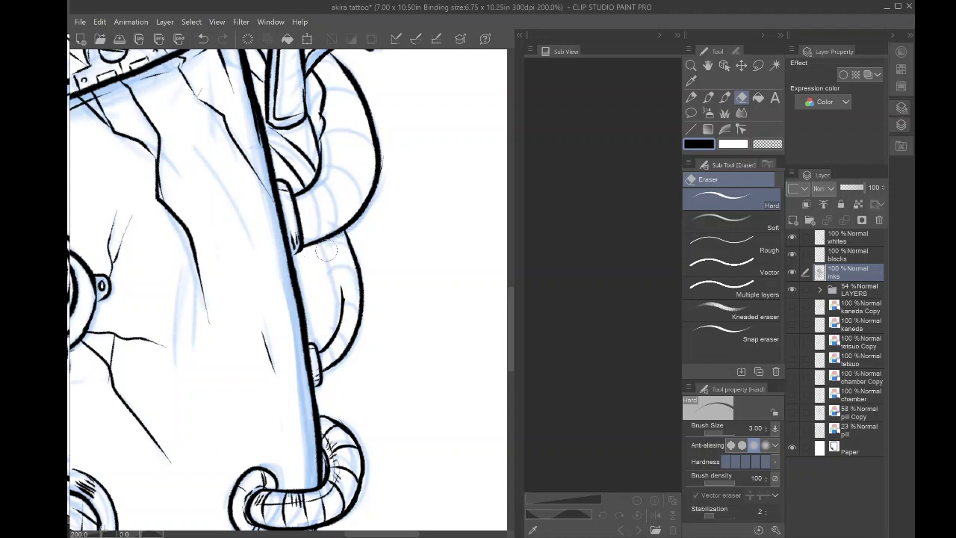
key("p")
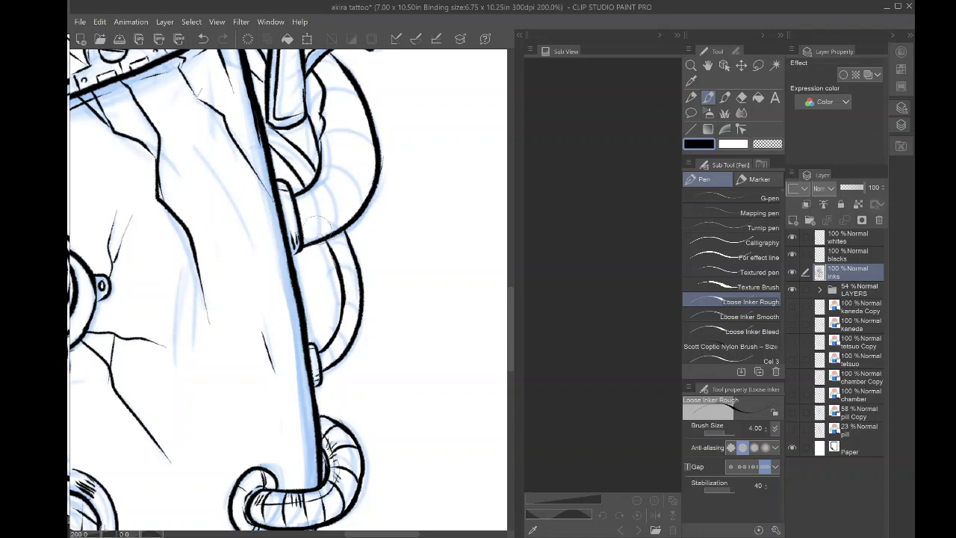
- Ink ring lines along the narrow cable beside the tank and the short cable tucked above the thick one
left_click_drag(317, 230, 296, 223)
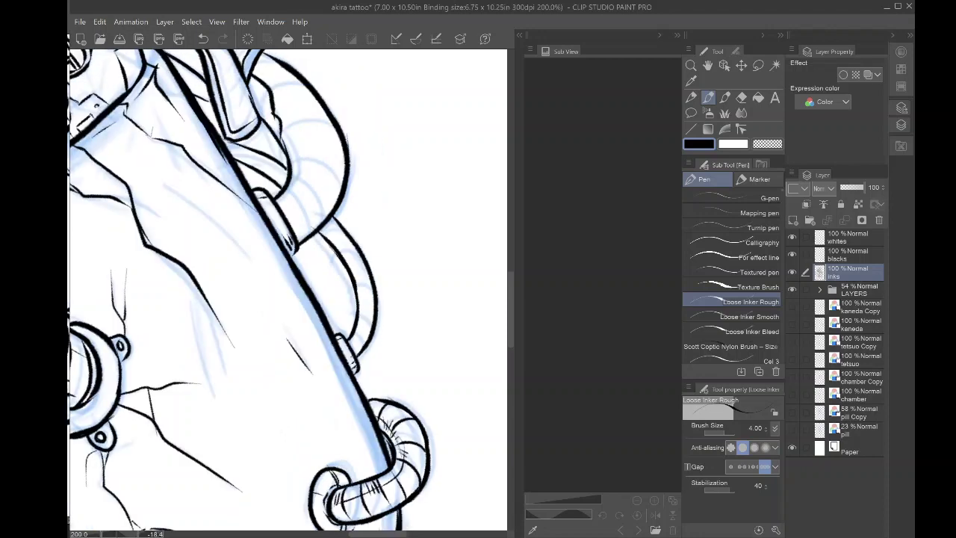
mouse_move(370, 333)
left_mouse_down()
mouse_move(363, 303)
mouse_move(374, 309)
mouse_move(359, 309)
mouse_move(360, 291)
mouse_move(372, 288)
mouse_move(356, 294)
mouse_move(364, 262)
mouse_move(348, 276)
mouse_move(333, 243)
mouse_move(351, 241)
mouse_move(328, 237)
left_mouse_up()
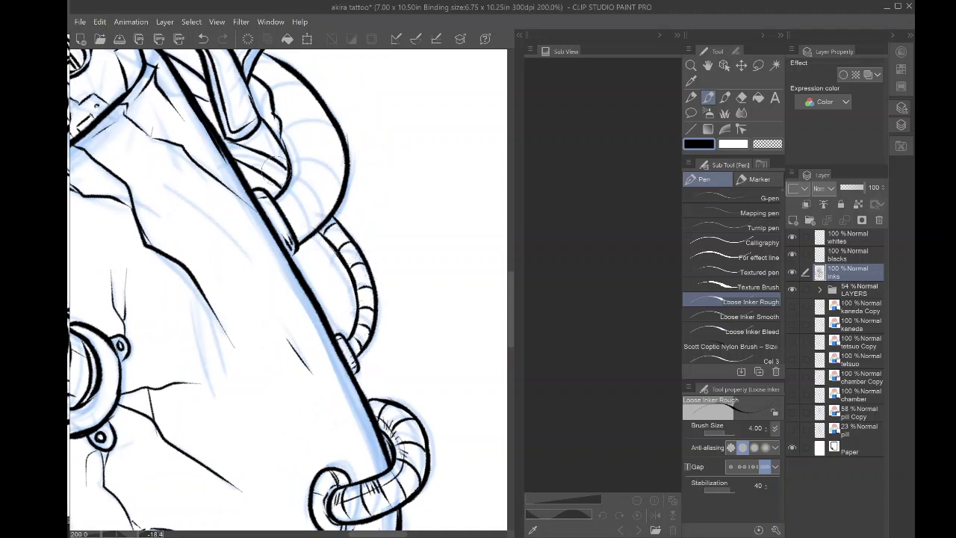
mouse_move(283, 170)
left_mouse_down()
mouse_move(289, 185)
mouse_move(239, 162)
mouse_move(225, 139)
mouse_move(245, 160)
left_mouse_up()
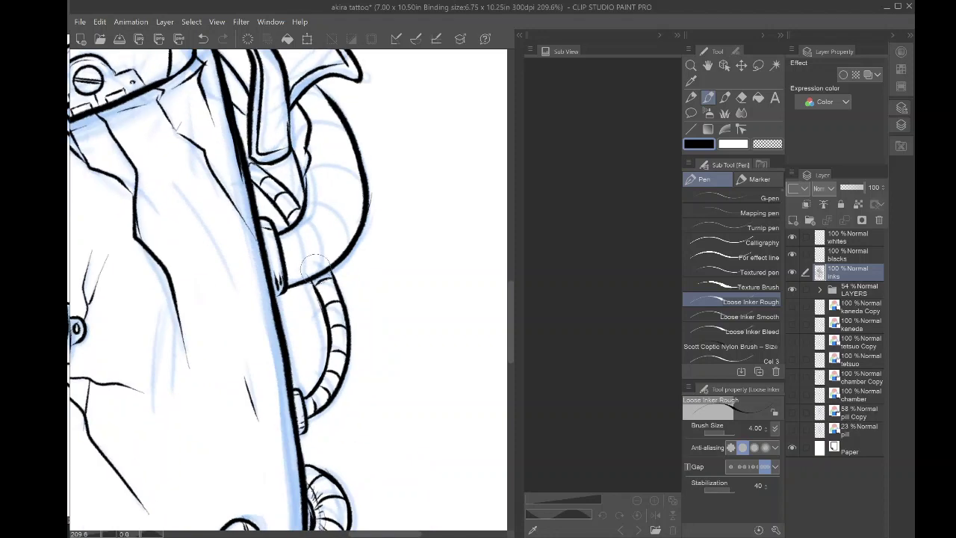
- Ink curved ring lines along the thick cable on the tank's right side, from its socket up to the cape-like flap
left_click_drag(325, 276, 291, 231)
mouse_move(336, 257)
left_mouse_down()
mouse_move(360, 228)
mouse_move(306, 203)
mouse_move(353, 238)
mouse_move(310, 239)
mouse_move(345, 294)
left_mouse_up()
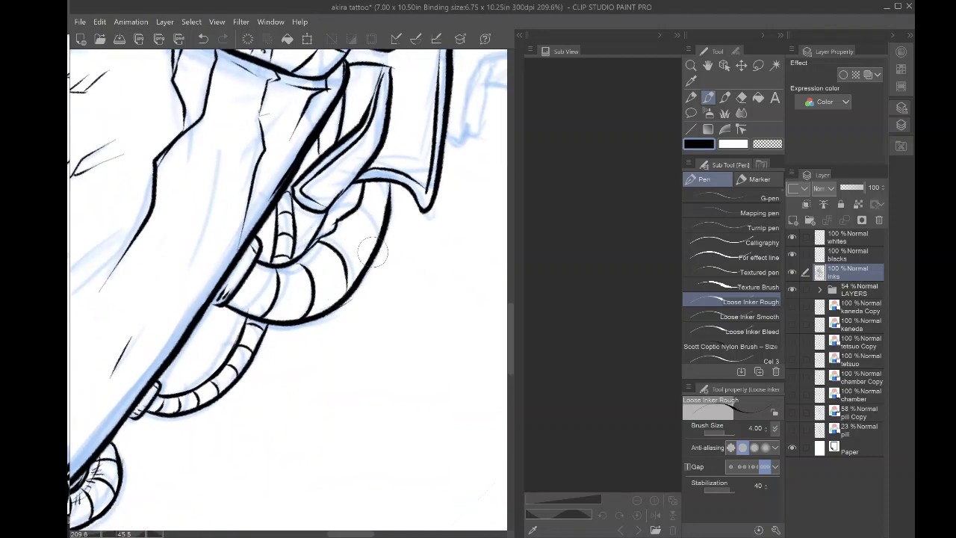
mouse_move(374, 252)
left_mouse_down()
mouse_move(343, 219)
mouse_move(386, 197)
mouse_move(362, 187)
left_mouse_up()
mouse_move(240, 304)
left_mouse_down()
mouse_move(273, 317)
mouse_move(278, 307)
mouse_move(306, 309)
mouse_move(334, 293)
mouse_move(361, 262)
mouse_move(383, 189)
left_mouse_up()
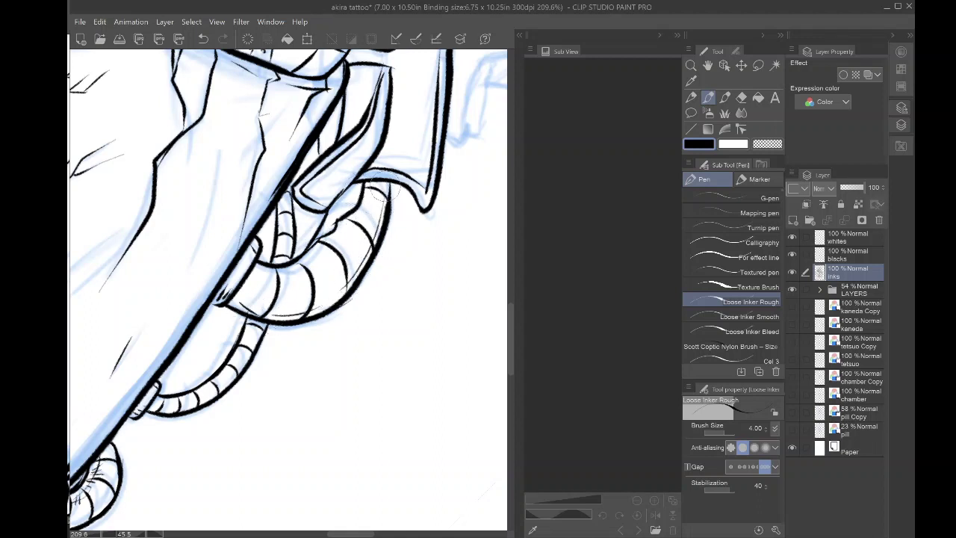
- Add short hatching strokes between the rings of the thick cable beside the tank
mouse_move(324, 298)
left_mouse_down()
mouse_move(322, 267)
mouse_move(332, 266)
left_mouse_up()
mouse_move(354, 233)
left_mouse_down()
mouse_move(348, 255)
mouse_move(339, 251)
mouse_move(356, 247)
left_mouse_up()
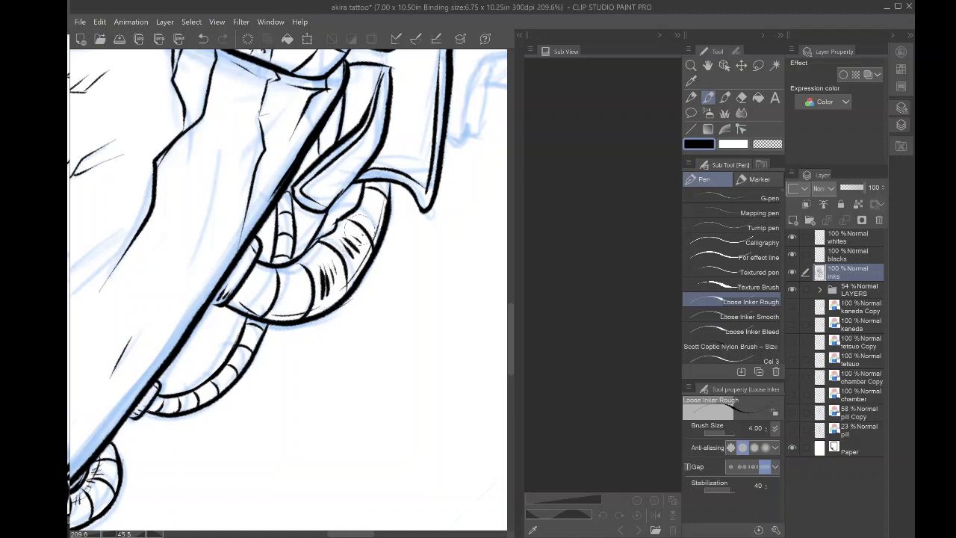
mouse_move(302, 277)
left_mouse_down()
mouse_move(298, 306)
mouse_move(246, 307)
left_mouse_up()
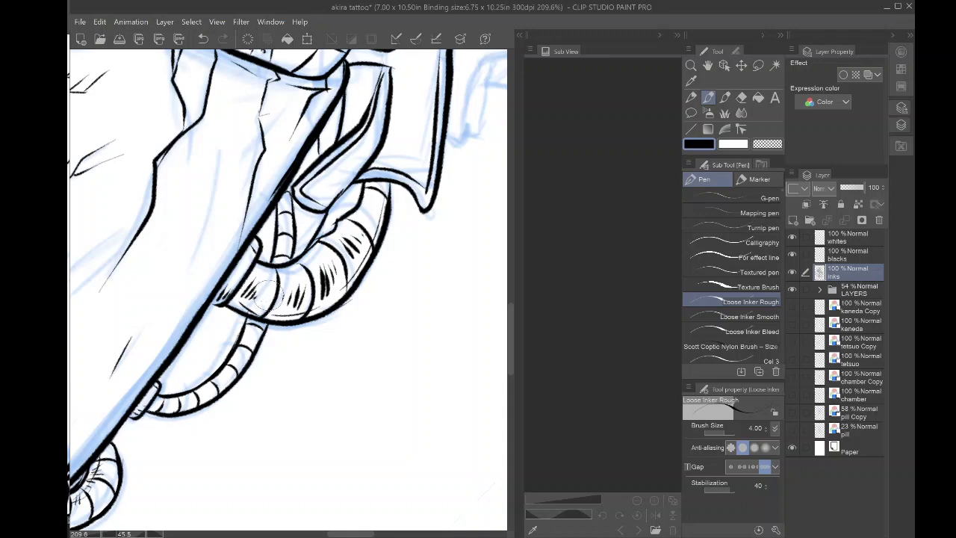
mouse_move(378, 208)
left_mouse_down()
mouse_move(373, 218)
mouse_move(380, 190)
left_mouse_up()
- Hatch the narrow cable below the thick one and add shading strokes along the tank's lower right edge
left_click_drag(295, 299, 364, 161)
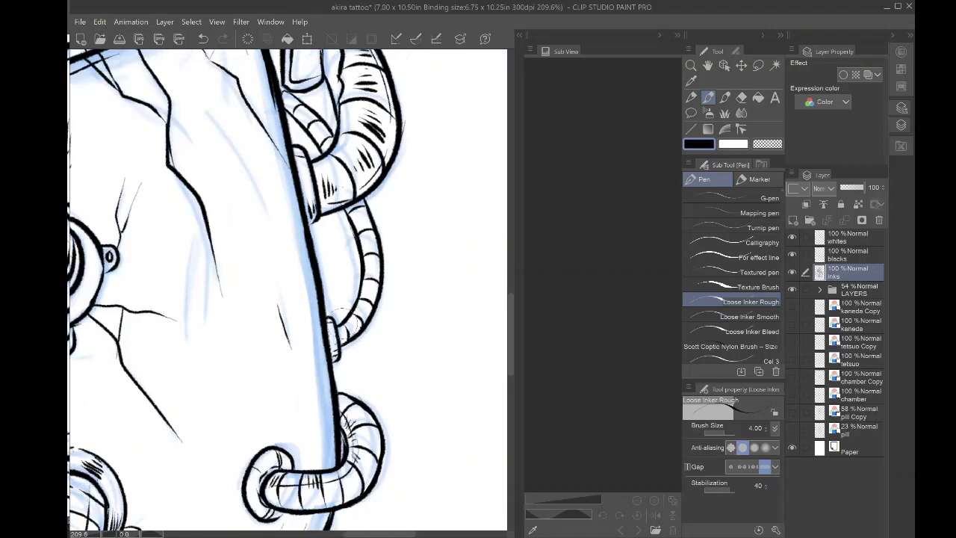
left_click_drag(340, 333, 356, 319)
mouse_move(366, 276)
left_mouse_down()
mouse_move(345, 193)
mouse_move(396, 315)
mouse_move(385, 336)
left_mouse_up()
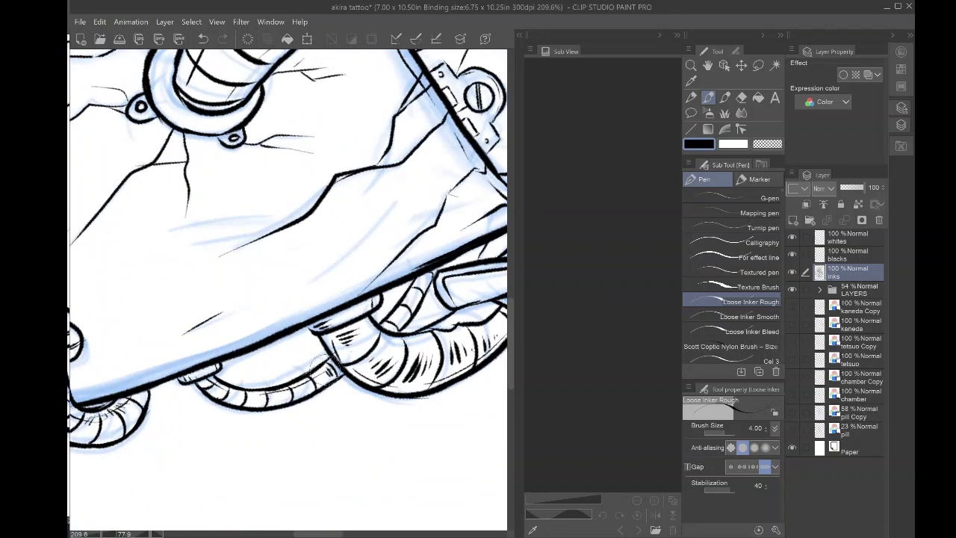
mouse_move(258, 390)
left_mouse_down()
mouse_move(257, 401)
mouse_move(231, 403)
mouse_move(224, 432)
mouse_move(351, 429)
left_mouse_up()
scroll(194, 310, "down", 3)
left_click_drag(209, 328, 319, 288)
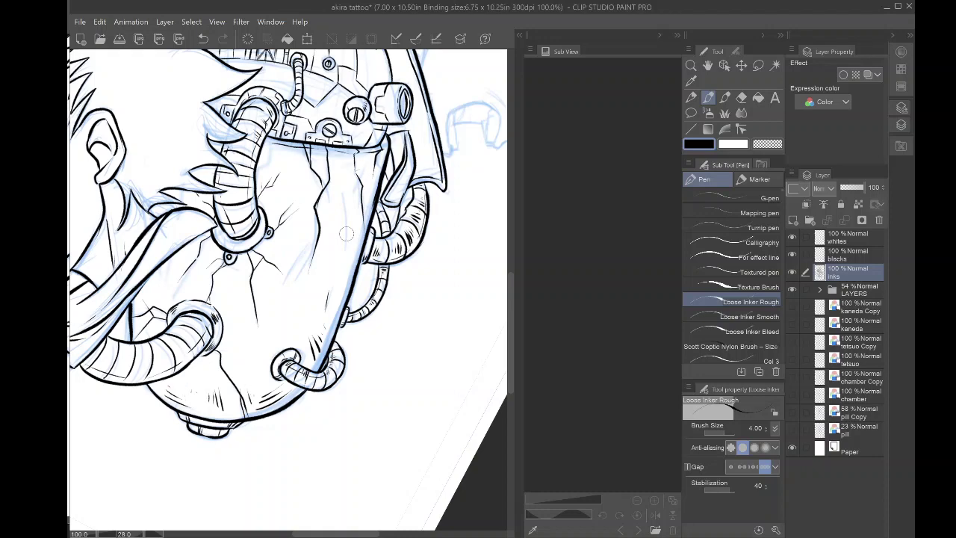
- Ink a thin seam line across the dome along the base of the small door under the AKIRA sign, undoing the first attempt
scroll(349, 247, "down", 5)
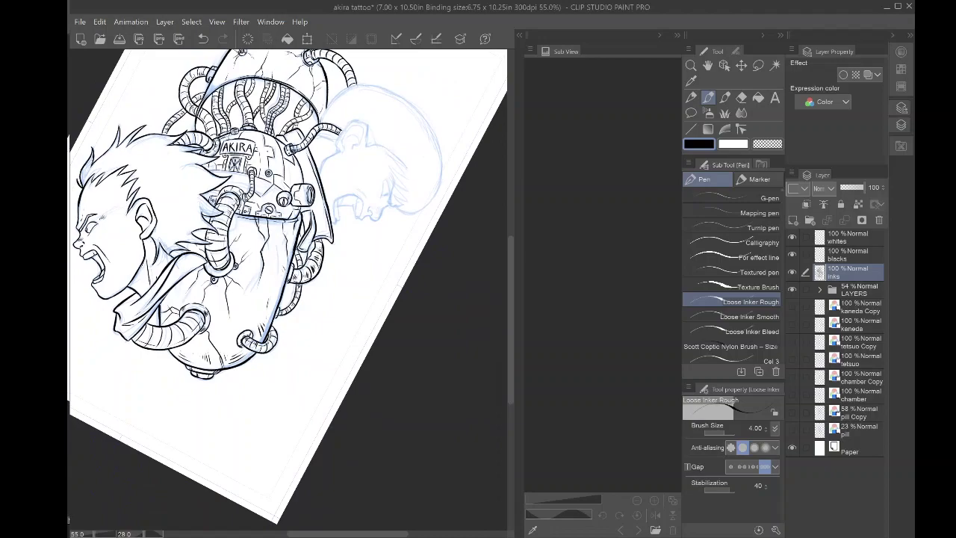
left_click_drag(254, 262, 295, 298)
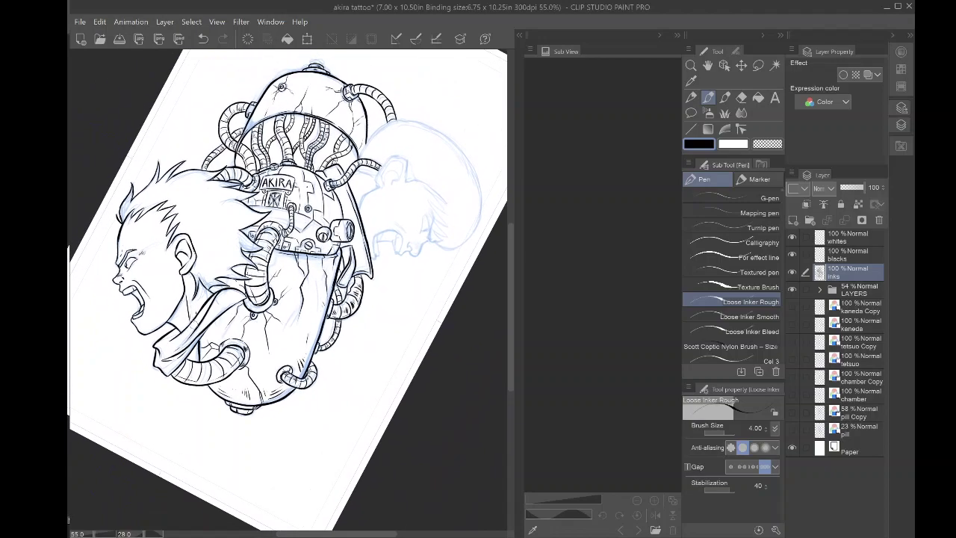
scroll(212, 226, "up", 12)
left_click_drag(212, 226, 347, 204)
left_click_drag(384, 312, 386, 260)
left_click(203, 39)
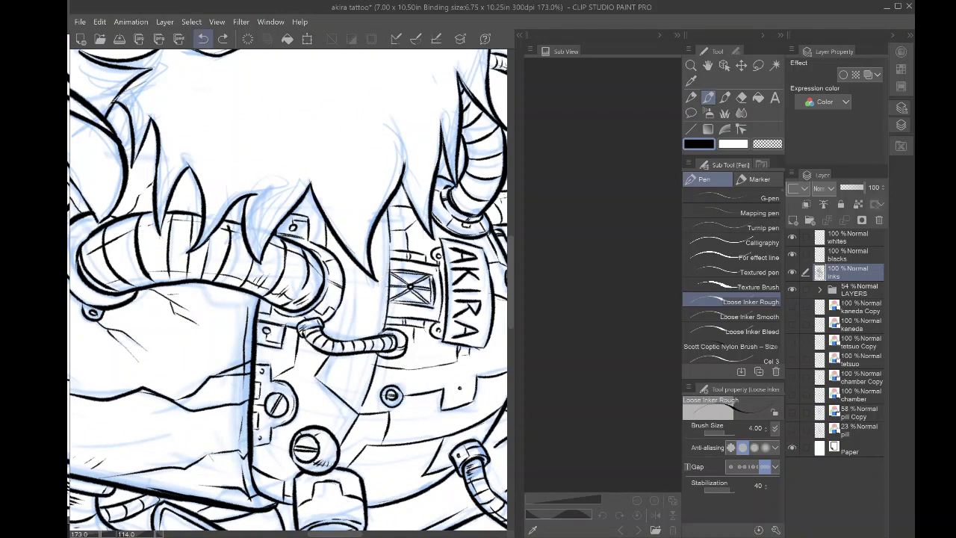
left_click_drag(380, 320, 378, 238)
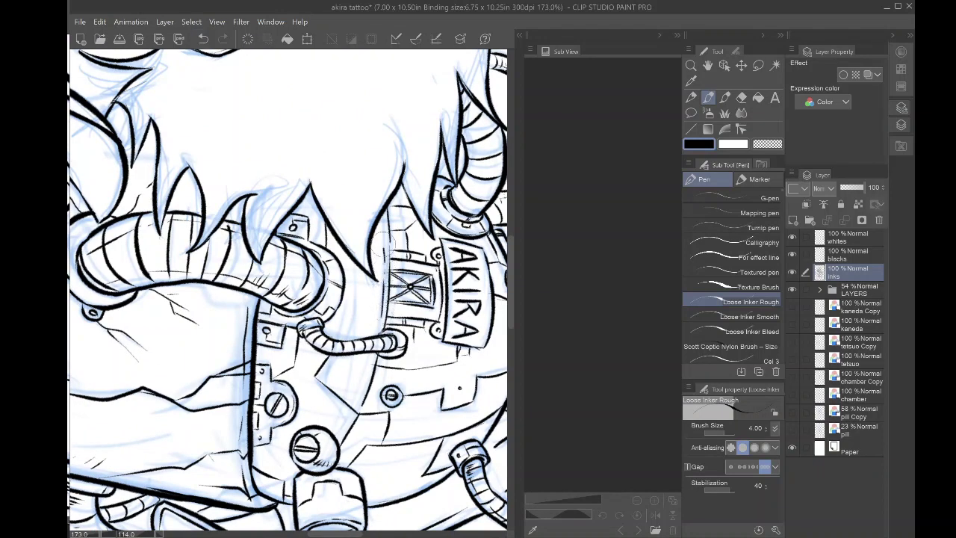
left_click_drag(393, 315, 382, 217)
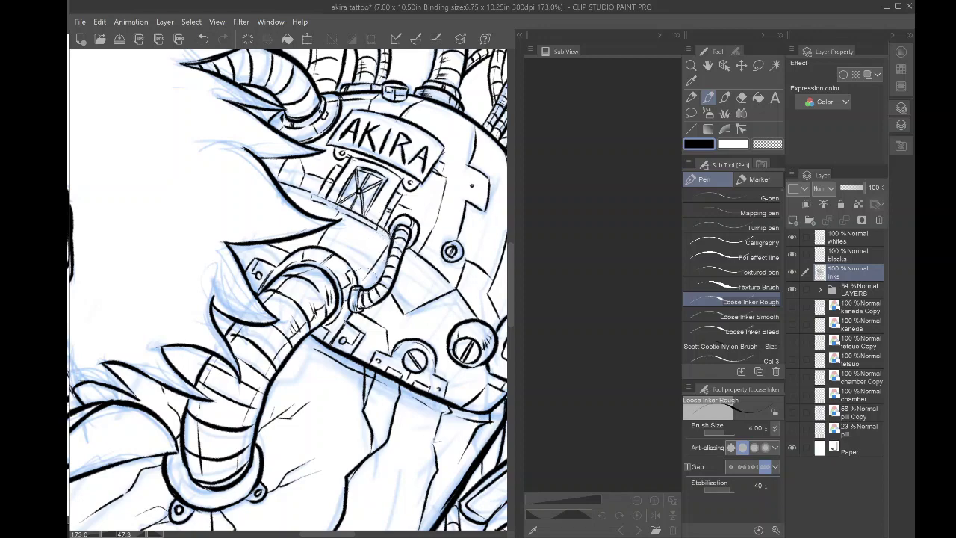
- Ink a small round rivet on the right-hand side of the dome, below the notched panel
scroll(289, 196, "down", 3)
left_click_drag(290, 196, 222, 168)
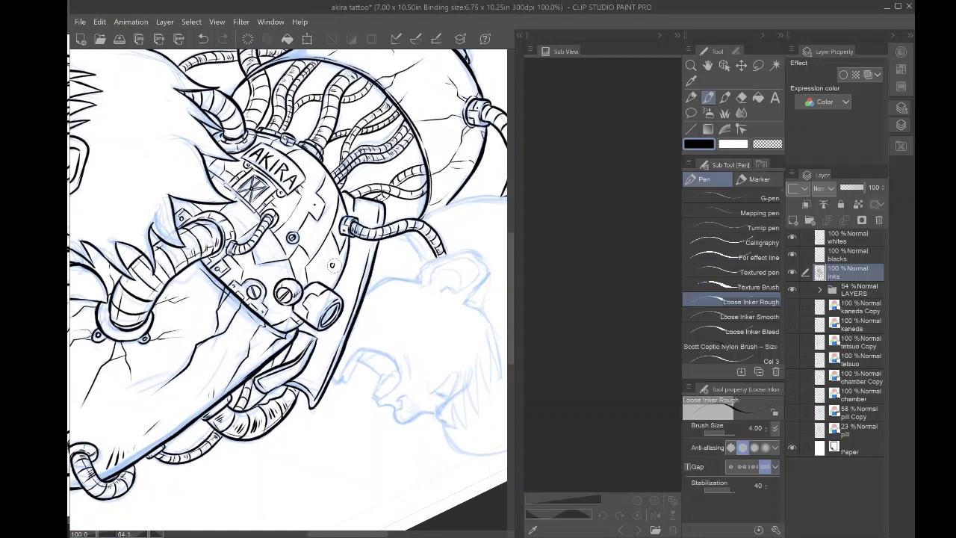
left_click_drag(334, 266, 294, 199)
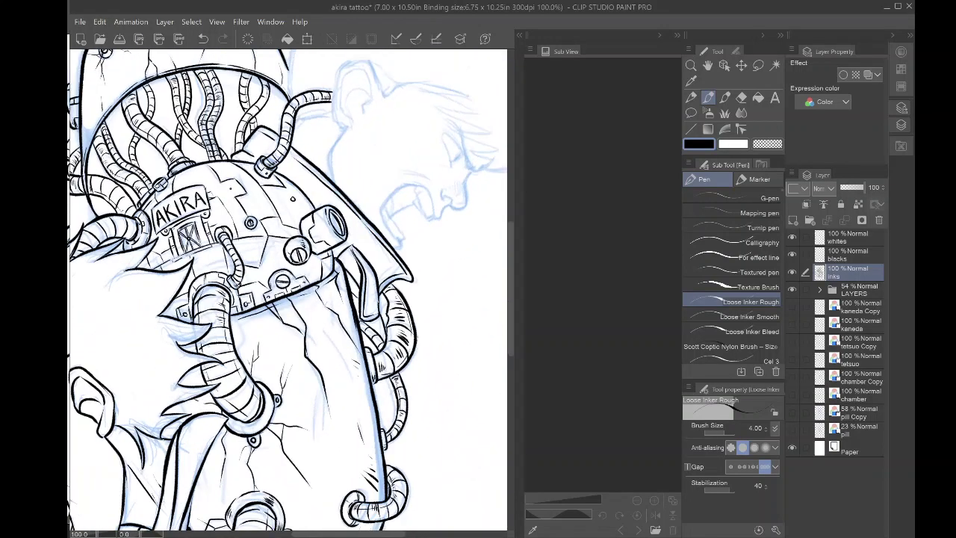
scroll(208, 267, "down", 3)
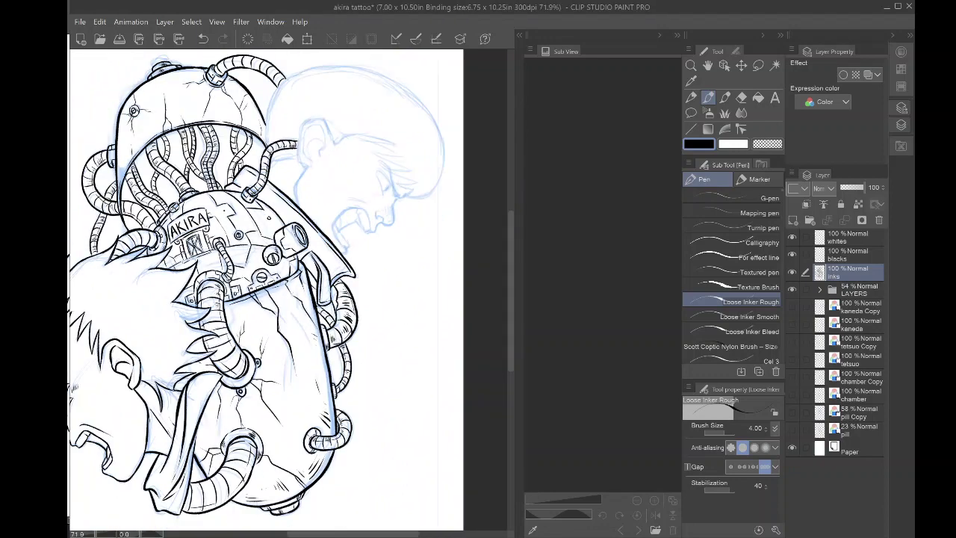
left_click_drag(224, 187, 228, 289)
scroll(233, 221, "up", 6)
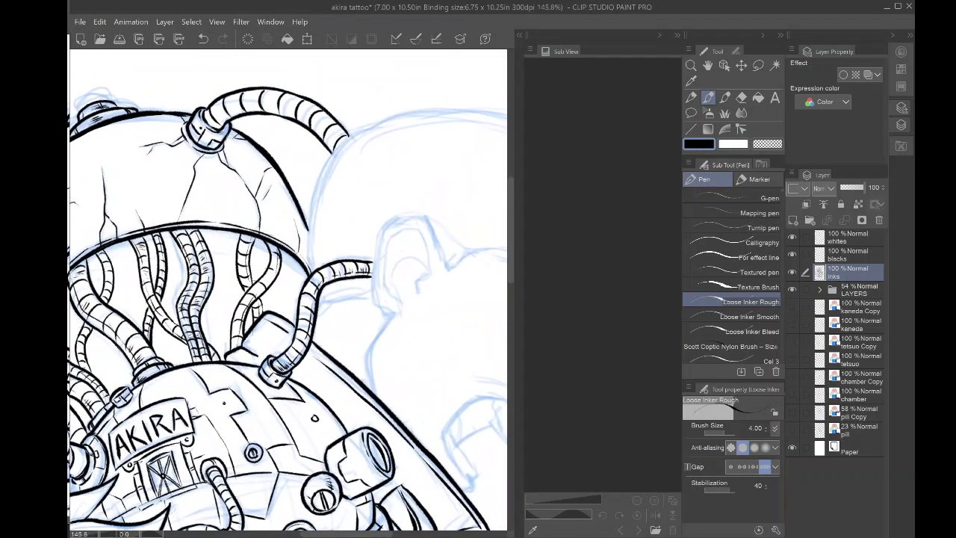
- Ink the back of the large head down to the domed machine and the line beneath the ear cable, and save the illustration
left_click_drag(357, 132, 329, 178)
left_click(203, 39)
left_click_drag(382, 119, 328, 165)
left_click(203, 39)
mouse_move(366, 130)
left_mouse_down()
mouse_move(320, 181)
mouse_move(326, 162)
mouse_move(317, 221)
left_mouse_up()
left_click_drag(330, 165, 313, 253)
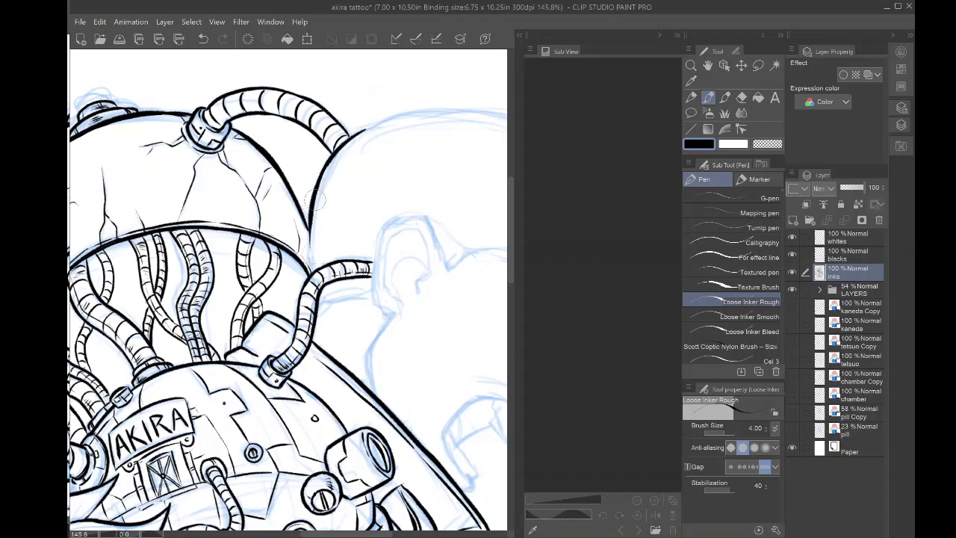
left_click_drag(313, 215, 309, 272)
left_click_drag(371, 290, 319, 308)
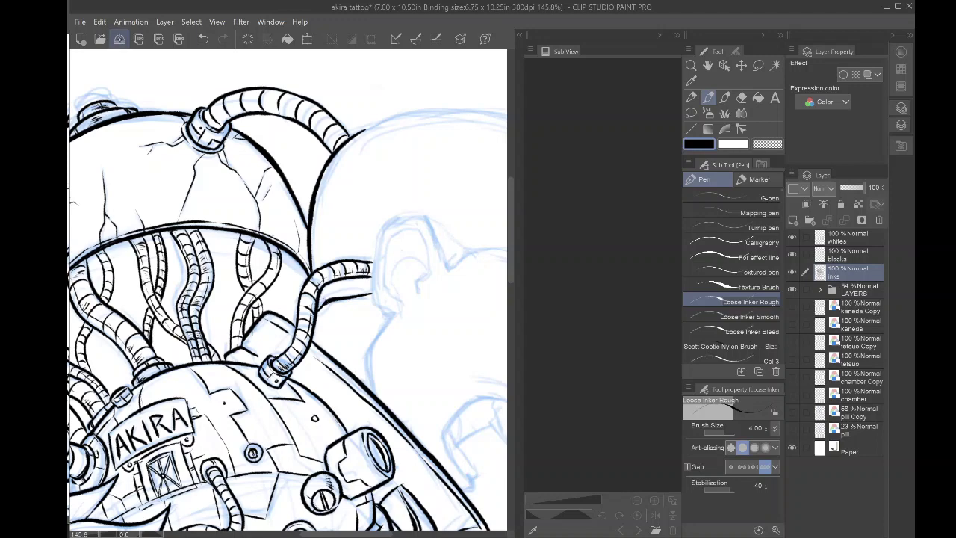
left_click(119, 39)
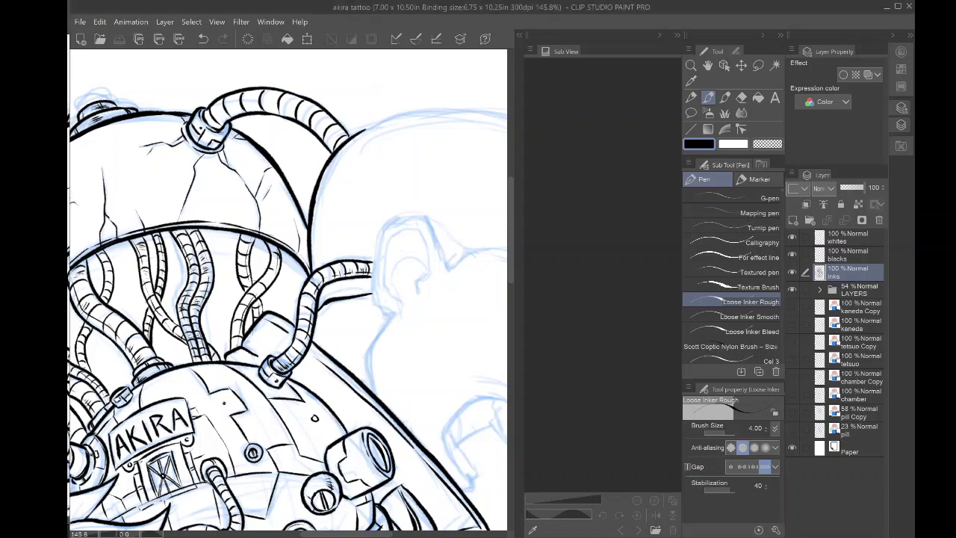
- Ink the thick outer contour of the head from the forehead over the crown to the back, redoing the closing stroke
left_click_drag(404, 250, 237, 276)
left_click_drag(299, 351, 284, 227)
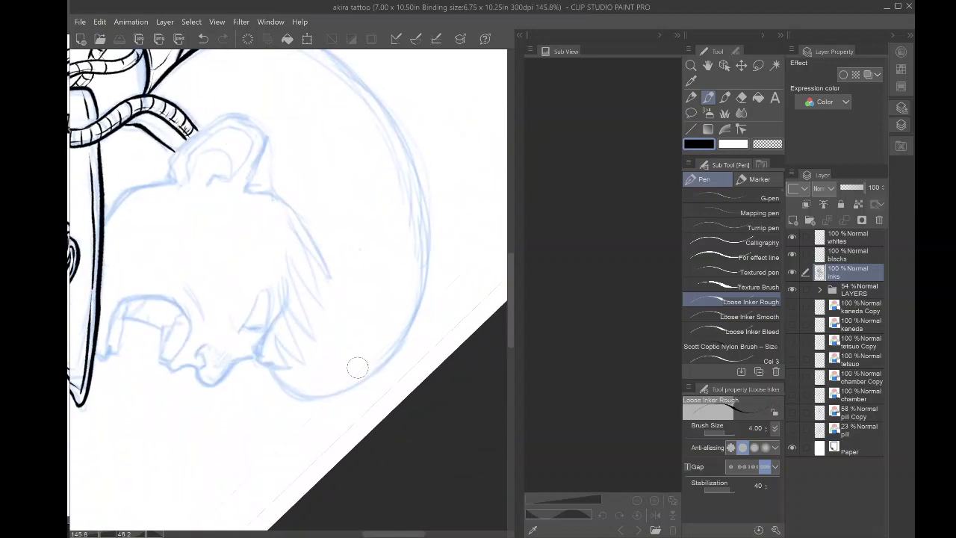
mouse_move(293, 393)
left_mouse_down()
mouse_move(342, 392)
mouse_move(398, 341)
left_mouse_up()
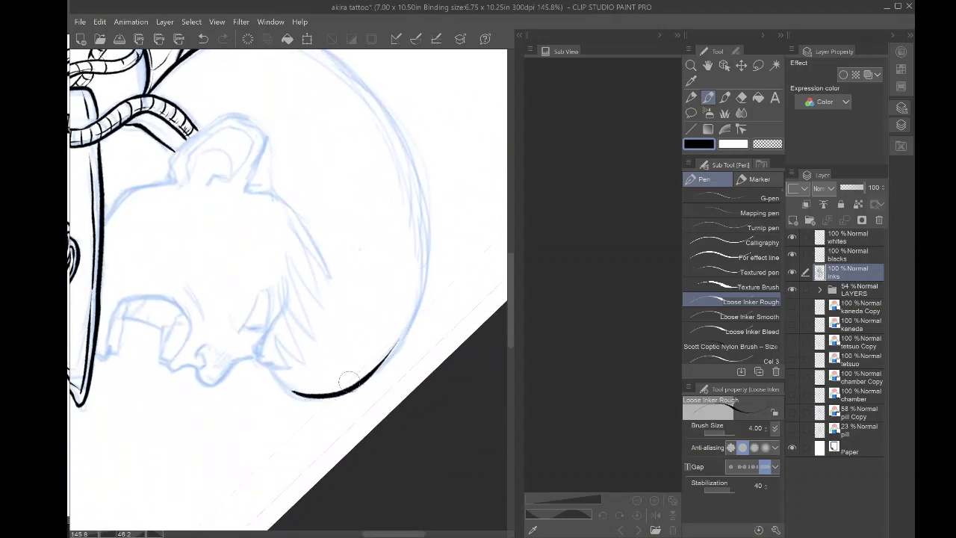
mouse_move(352, 390)
left_mouse_down()
mouse_move(406, 330)
mouse_move(416, 293)
left_mouse_up()
mouse_move(373, 372)
left_mouse_down()
mouse_move(417, 305)
mouse_move(416, 161)
mouse_move(352, 245)
left_mouse_up()
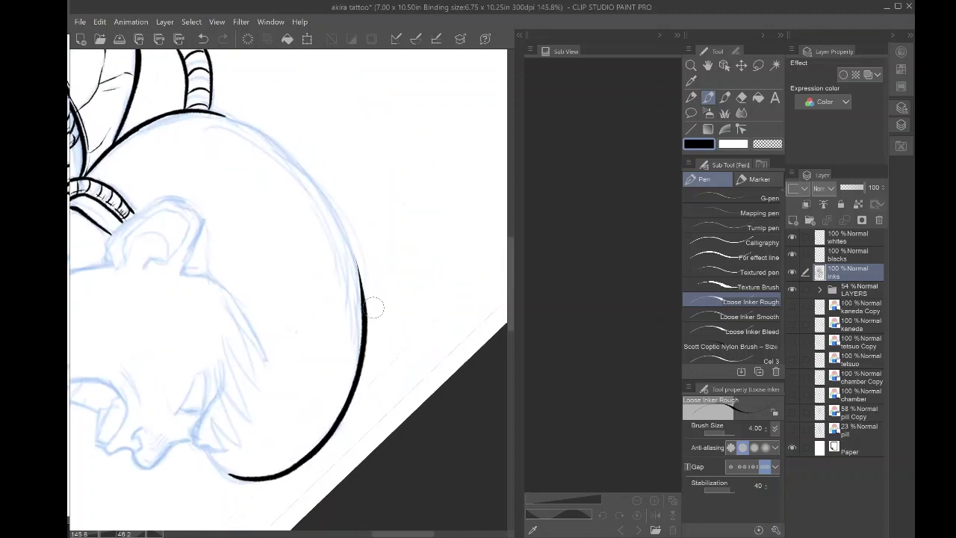
mouse_move(364, 314)
left_mouse_down()
mouse_move(321, 189)
mouse_move(276, 130)
mouse_move(371, 175)
mouse_move(410, 222)
left_mouse_up()
left_click_drag(394, 276, 395, 146)
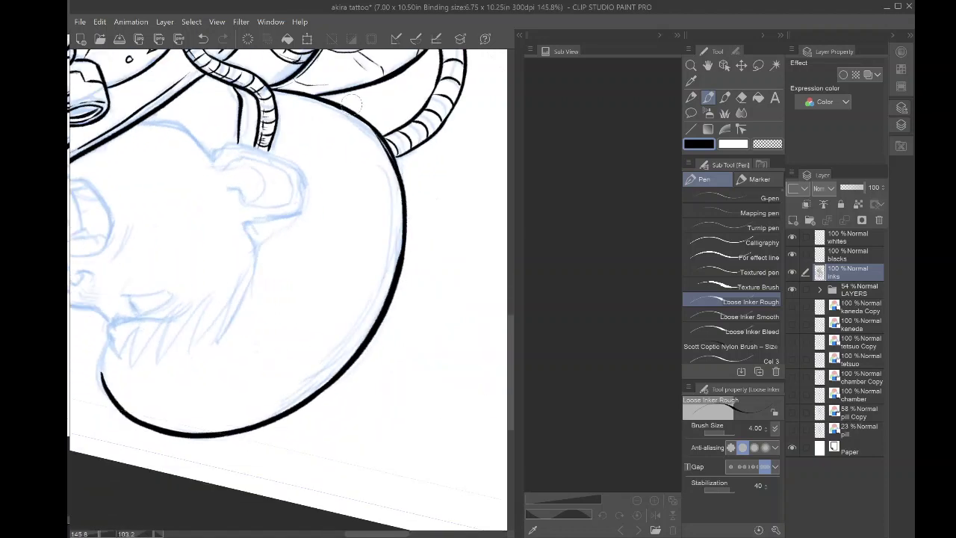
left_click(203, 40)
mouse_move(395, 263)
left_mouse_down()
mouse_move(404, 247)
mouse_move(382, 136)
left_mouse_up()
key("ctrl+z")
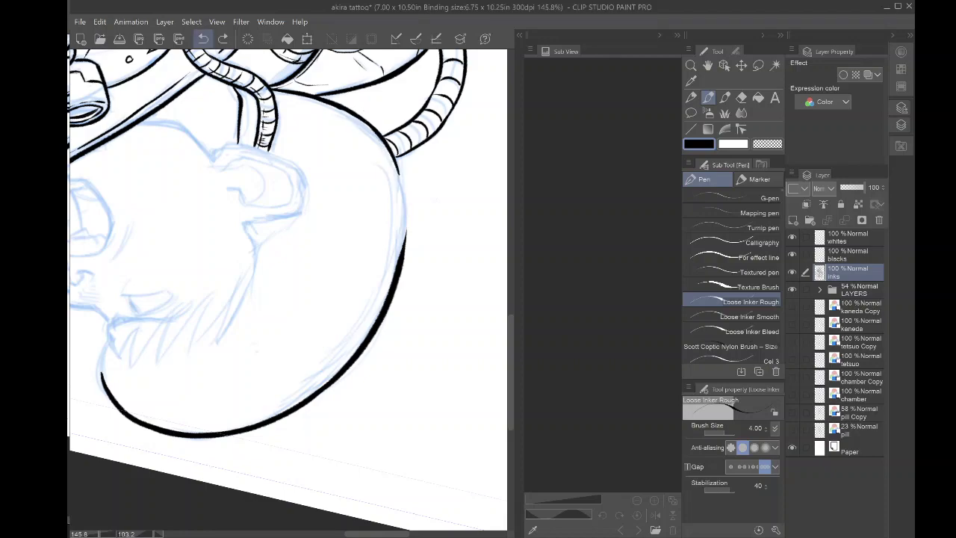
mouse_move(401, 269)
left_mouse_down()
mouse_move(408, 200)
mouse_move(359, 120)
left_mouse_up()
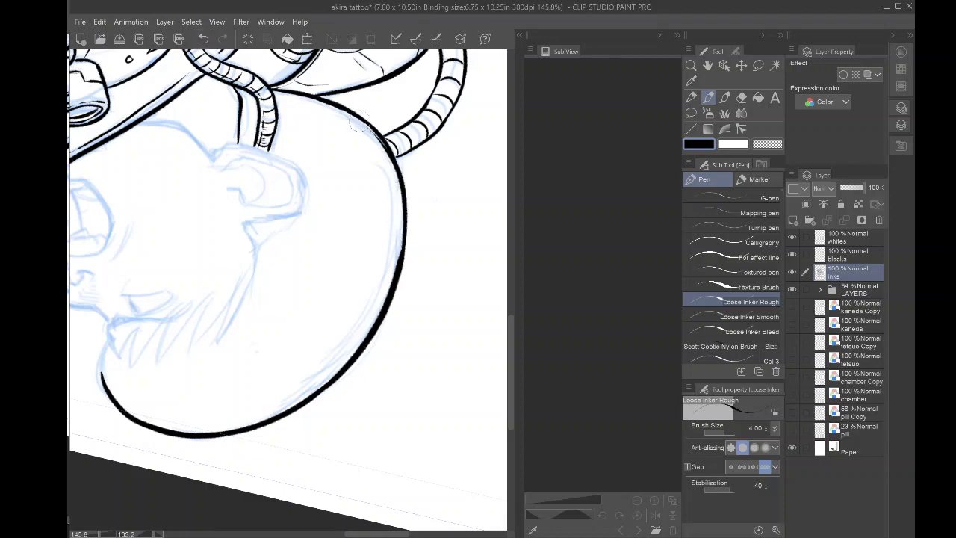
- Ink the outer contour of the ear and the neck line running from the earlobe down to the collar
key("ctrl+@")
left_click_drag(373, 359, 325, 308)
left_click_drag(404, 314, 402, 260)
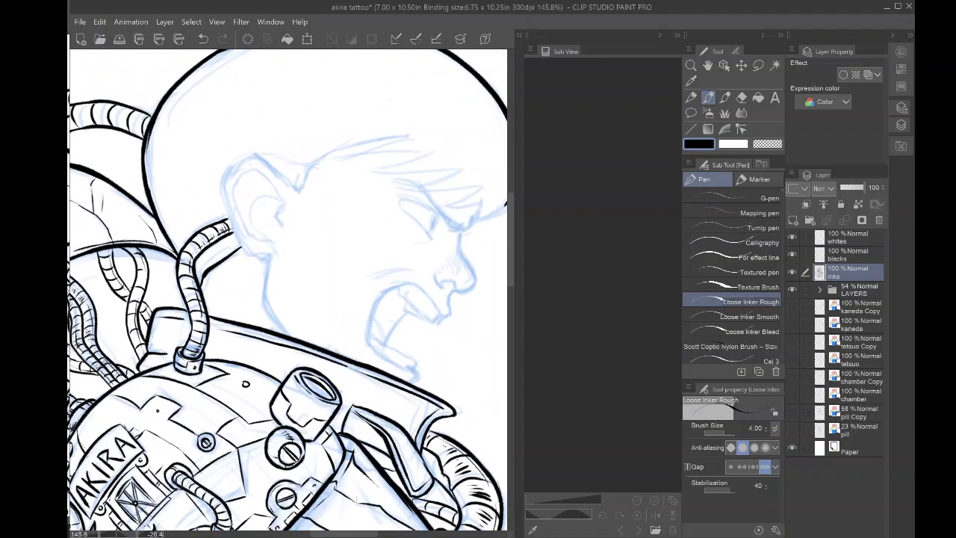
left_click_drag(314, 299, 341, 326)
left_click_drag(244, 260, 298, 259)
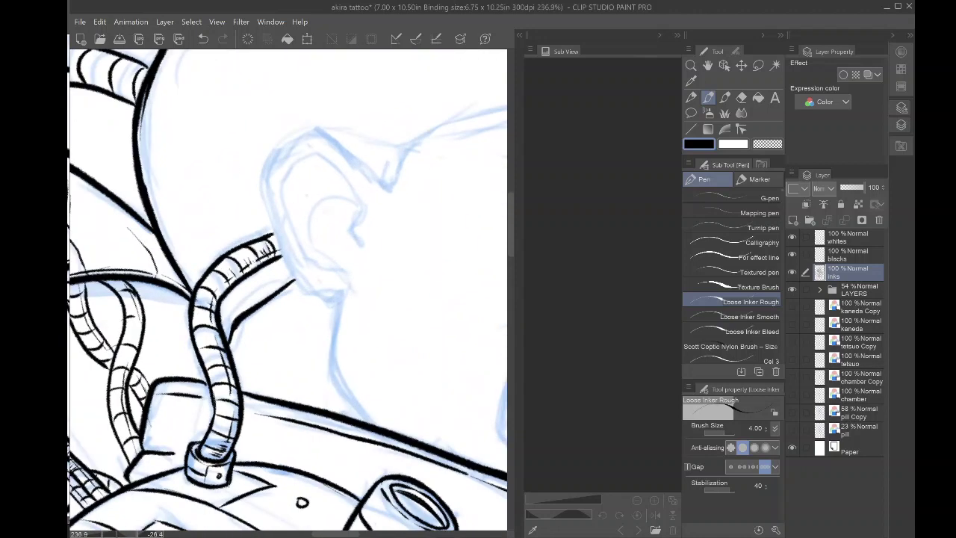
left_click_drag(403, 246, 395, 351)
mouse_move(373, 228)
left_mouse_down()
mouse_move(387, 233)
mouse_move(405, 269)
mouse_move(402, 338)
left_mouse_up()
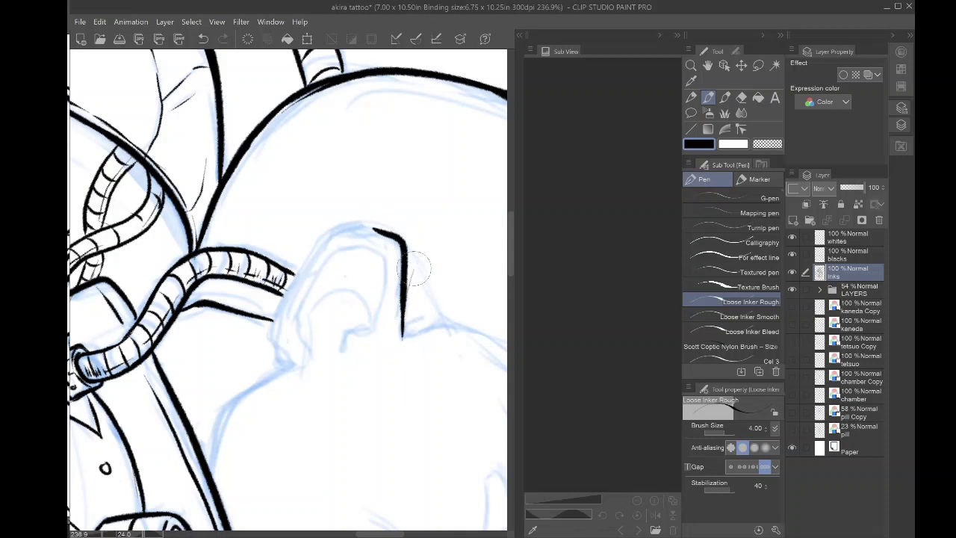
mouse_move(403, 247)
left_mouse_down()
mouse_move(323, 226)
mouse_move(288, 299)
left_mouse_up()
key("ctrl+z")
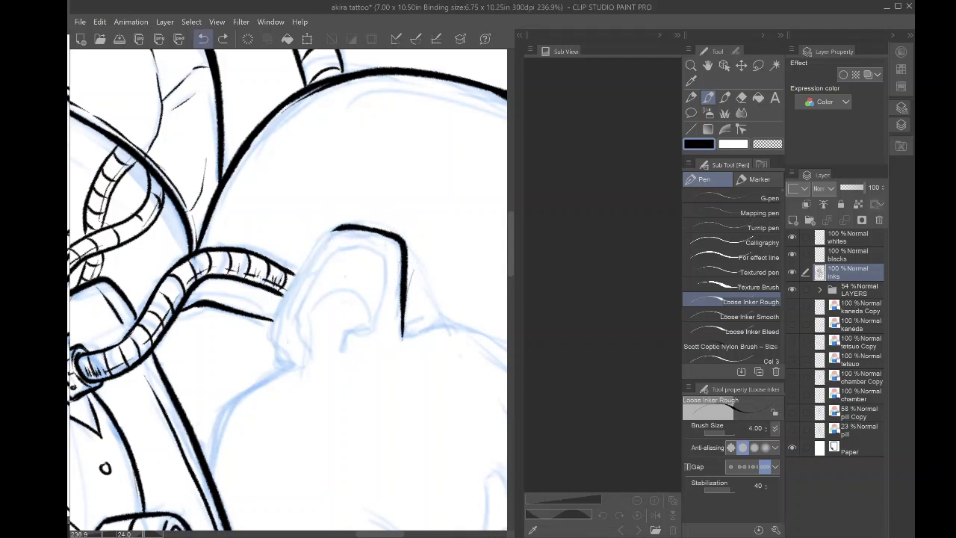
mouse_move(344, 227)
left_mouse_down()
mouse_move(296, 276)
mouse_move(278, 318)
mouse_move(272, 336)
mouse_move(291, 360)
left_mouse_up()
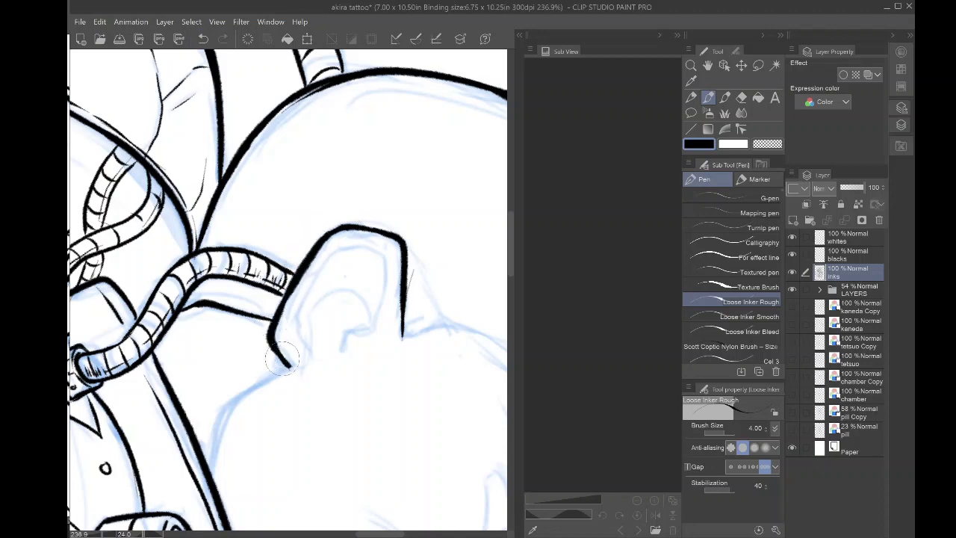
mouse_move(289, 367)
left_mouse_down()
mouse_move(396, 174)
mouse_move(329, 134)
mouse_move(314, 203)
mouse_move(350, 262)
left_mouse_up()
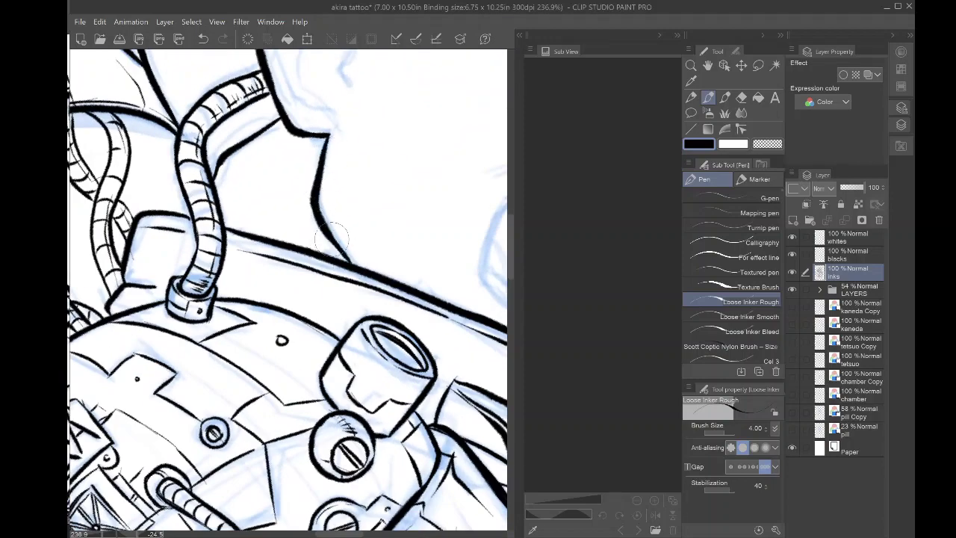
- Ink the inner ear with its rim line, the notch at the front and the curved fold inside
scroll(231, 253, "down", 5)
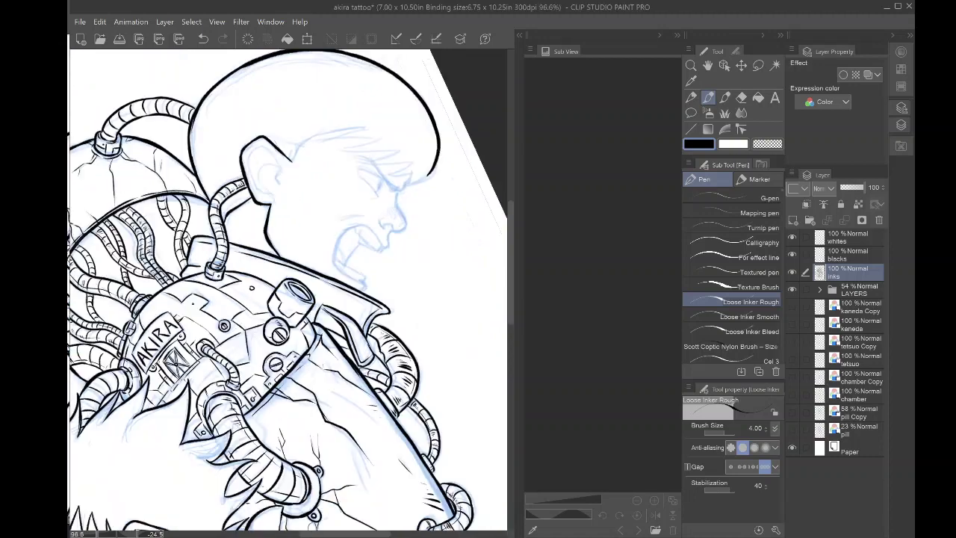
scroll(259, 159, "up", 5)
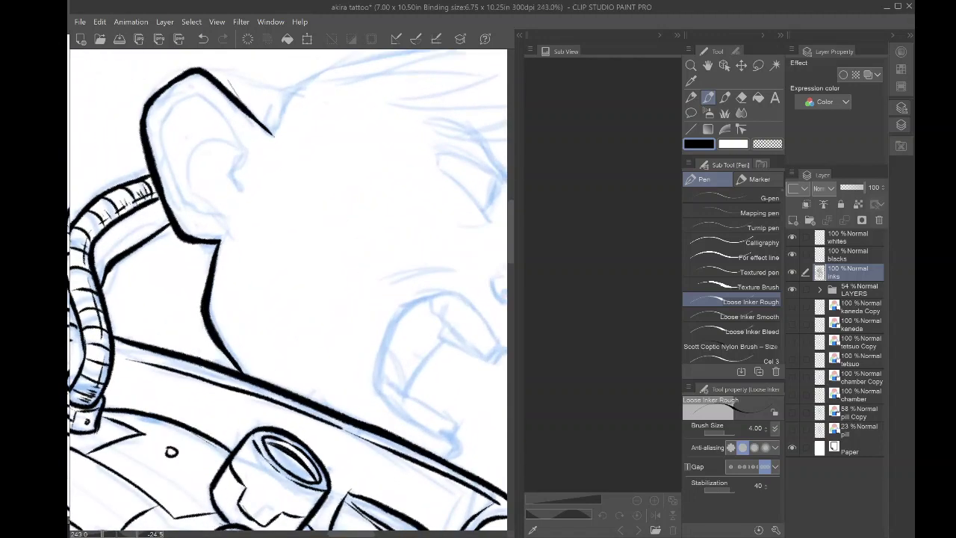
left_click_drag(318, 170, 315, 228)
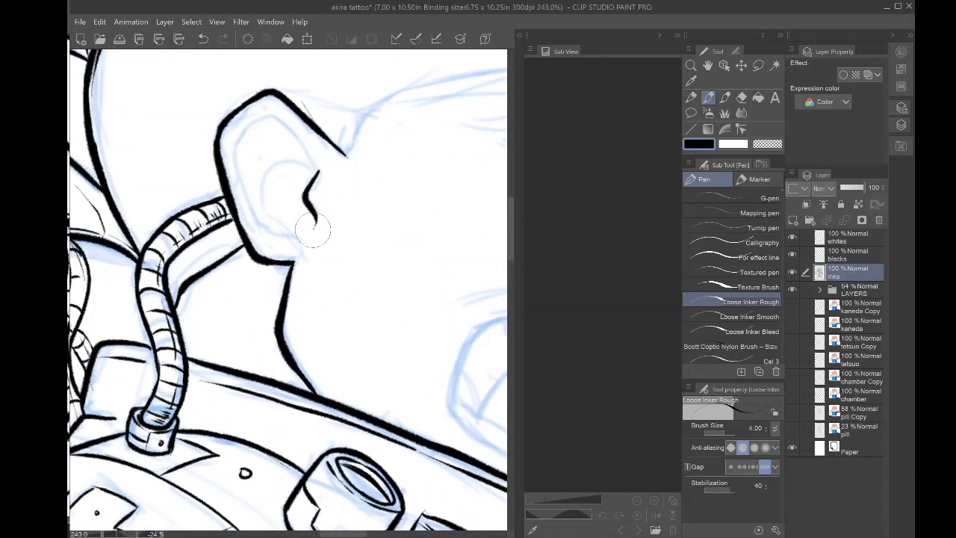
mouse_move(319, 172)
left_mouse_down()
mouse_move(275, 117)
mouse_move(241, 137)
mouse_move(248, 130)
mouse_move(236, 157)
mouse_move(254, 210)
mouse_move(274, 223)
mouse_move(269, 232)
mouse_move(301, 254)
left_mouse_up()
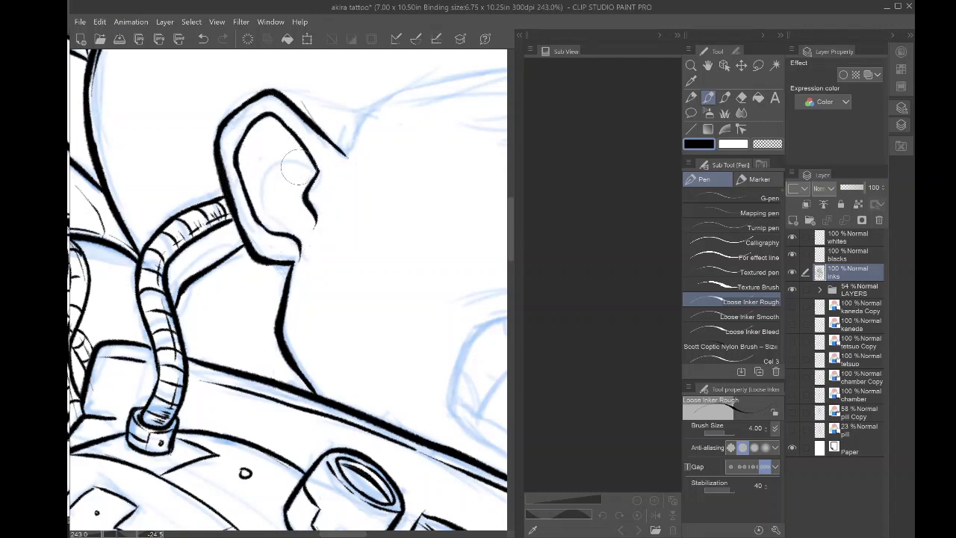
mouse_move(315, 179)
left_mouse_down()
mouse_move(271, 171)
mouse_move(260, 208)
left_mouse_up()
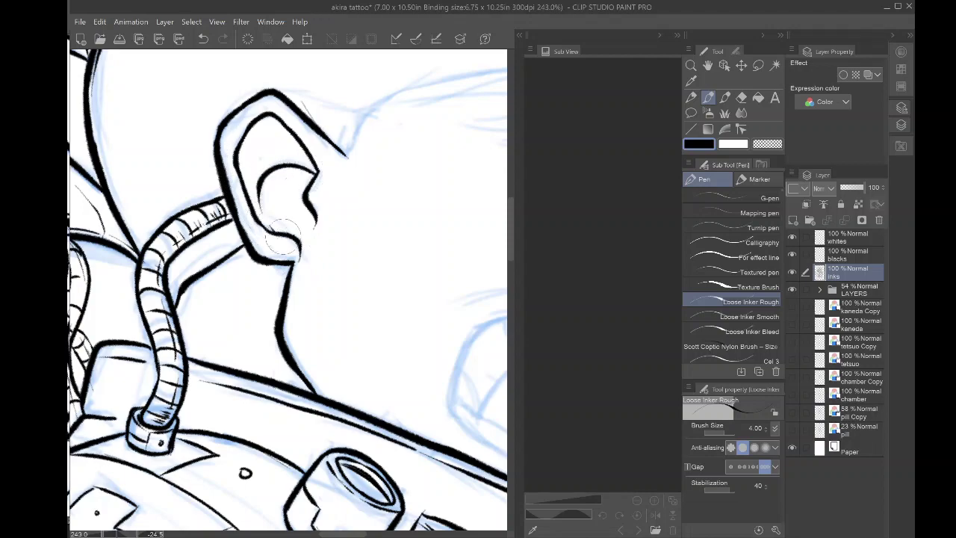
- Ink the hairline rising from the front of the ear and the jagged spikes of the fringe across the forehead
scroll(246, 248, "down", 3)
mouse_move(258, 246)
left_mouse_down()
mouse_move(219, 222)
mouse_move(182, 229)
mouse_move(272, 312)
left_mouse_up()
scroll(221, 213, "up", 3)
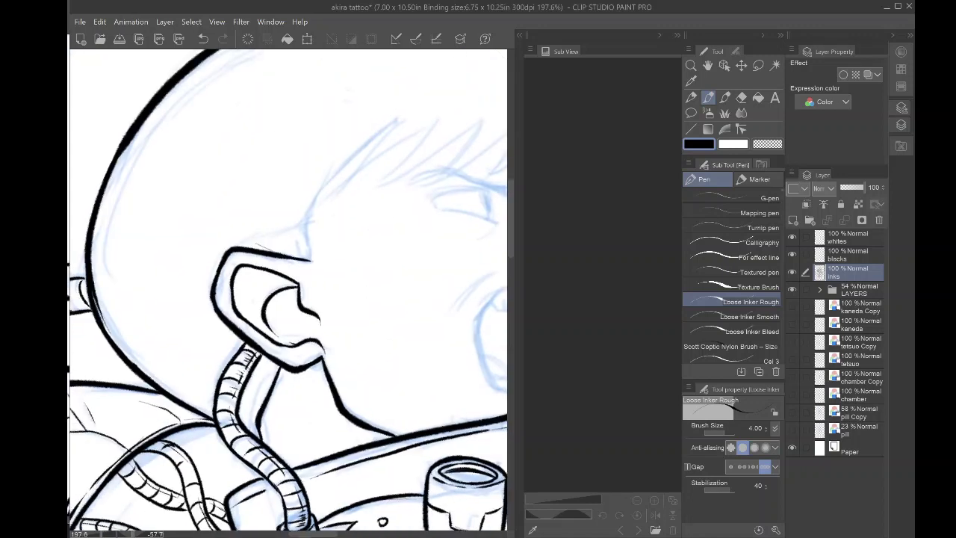
mouse_move(339, 166)
left_mouse_down()
mouse_move(307, 216)
mouse_move(308, 254)
left_mouse_up()
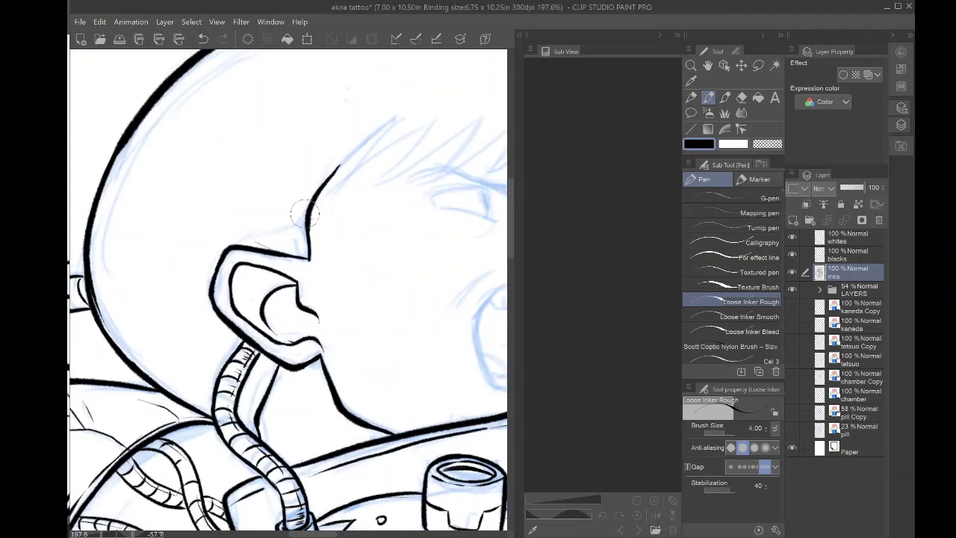
left_click_drag(397, 117, 320, 194)
mouse_move(398, 118)
left_mouse_down()
mouse_move(335, 195)
mouse_move(437, 118)
mouse_move(372, 182)
left_mouse_up()
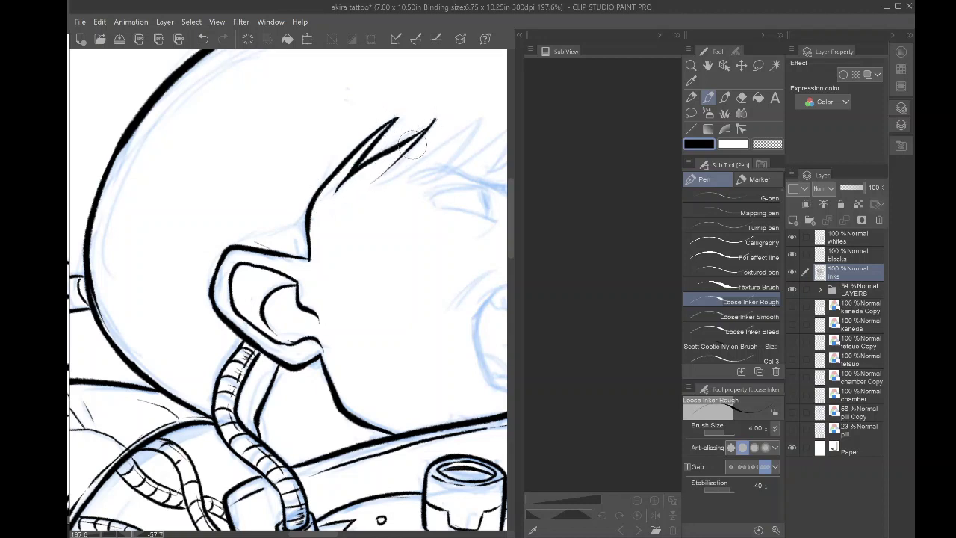
mouse_move(425, 130)
left_mouse_down()
mouse_move(371, 184)
mouse_move(449, 143)
mouse_move(401, 194)
left_mouse_up()
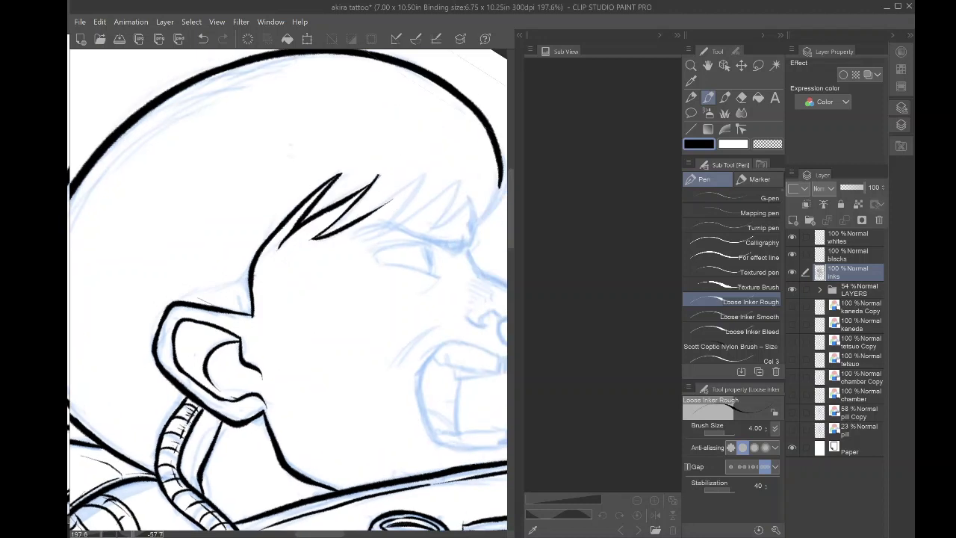
mouse_move(329, 234)
left_mouse_down()
mouse_move(415, 183)
mouse_move(372, 236)
left_mouse_up()
mouse_move(372, 237)
left_mouse_down()
mouse_move(459, 180)
mouse_move(407, 214)
left_mouse_up()
mouse_move(459, 181)
left_mouse_down()
mouse_move(432, 229)
mouse_move(470, 197)
mouse_move(473, 230)
mouse_move(364, 287)
mouse_move(392, 222)
left_mouse_up()
left_click_drag(375, 180, 384, 120)
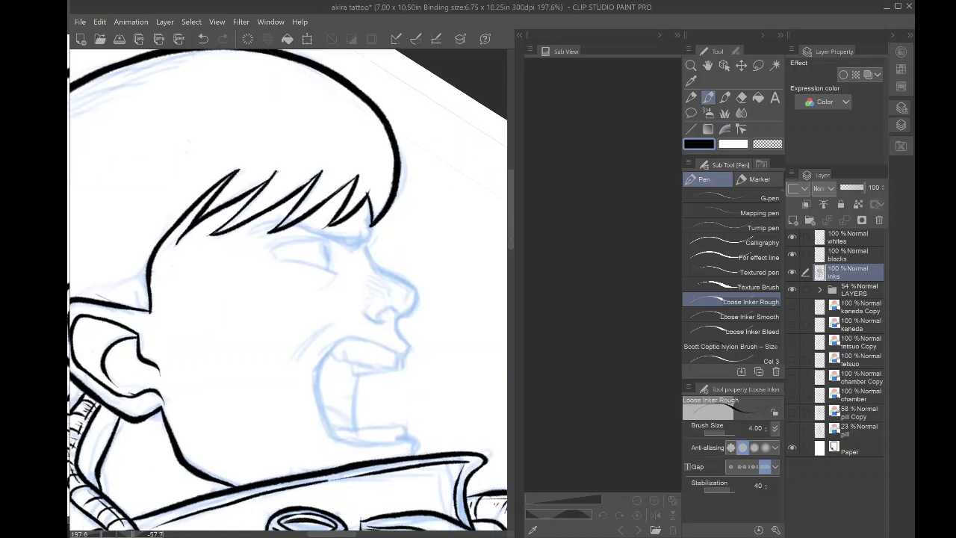
- Ink the face profile from the brow below the fringe down along the bridge of the nose
mouse_move(368, 219)
left_mouse_down()
mouse_move(374, 263)
mouse_move(328, 191)
left_mouse_up()
key("ctrl+at")
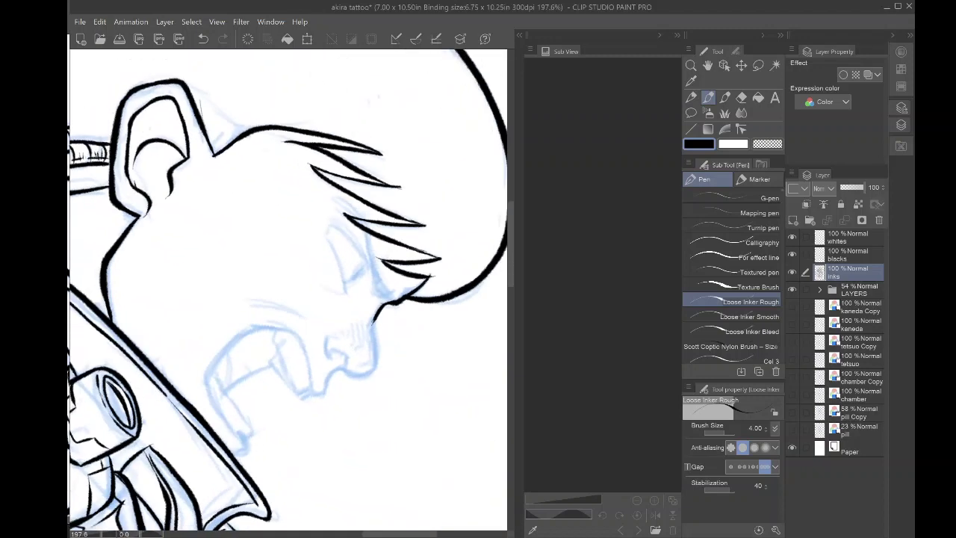
left_click_drag(308, 282, 276, 254)
scroll(277, 254, "up", 4)
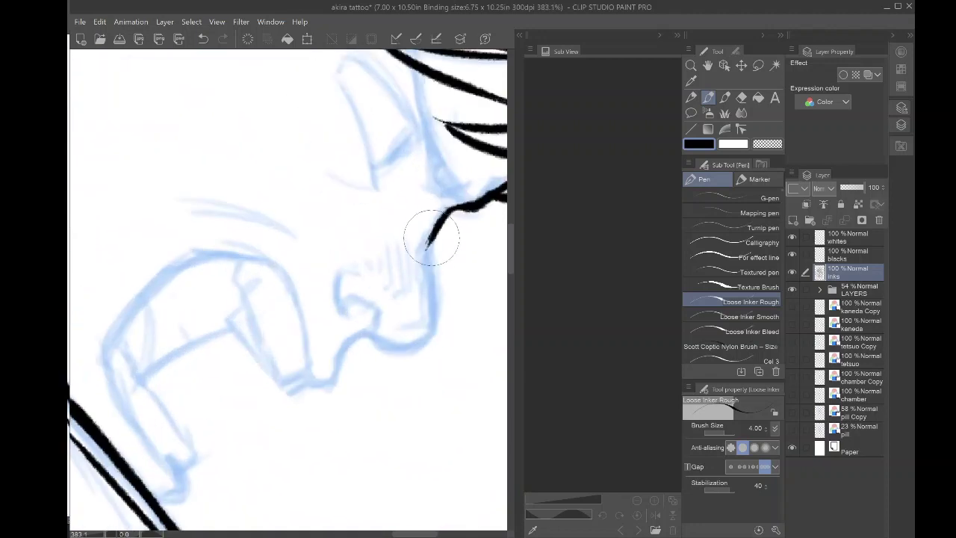
mouse_move(427, 248)
left_mouse_down()
mouse_move(438, 316)
mouse_move(411, 349)
mouse_move(374, 183)
left_mouse_up()
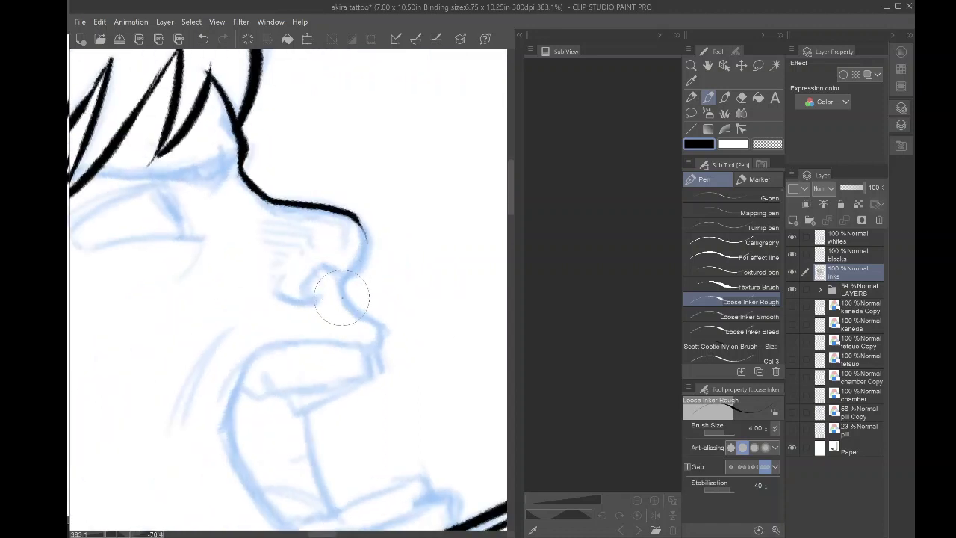
- Ink the rounded nose tip, the nostril and the nostril wing, redoing the wing stroke
left_click_drag(340, 299, 365, 239)
key("ctrl+z")
mouse_move(341, 288)
left_mouse_down()
mouse_move(344, 211)
mouse_move(364, 239)
mouse_move(350, 266)
mouse_move(308, 294)
mouse_move(325, 295)
left_mouse_up()
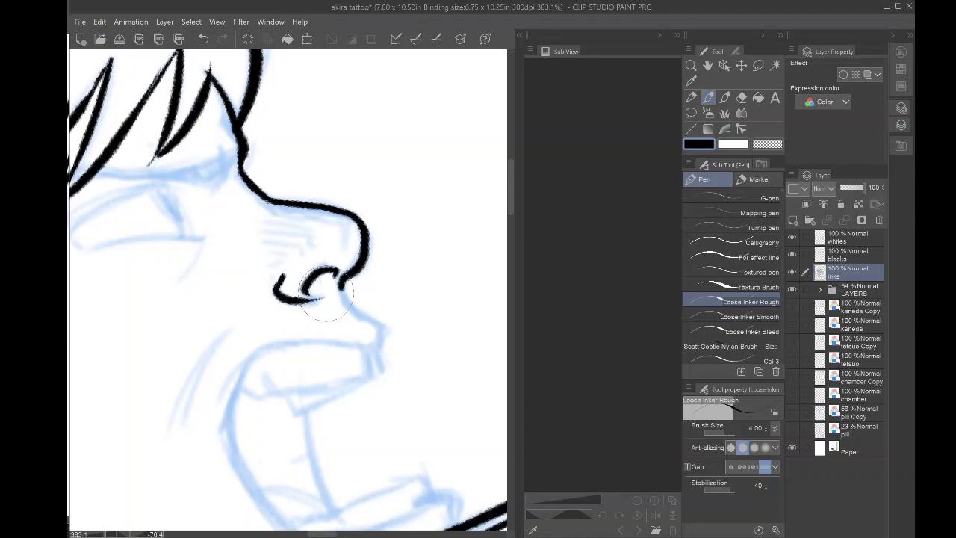
key("ctrl+z")
key("ctrl+z")
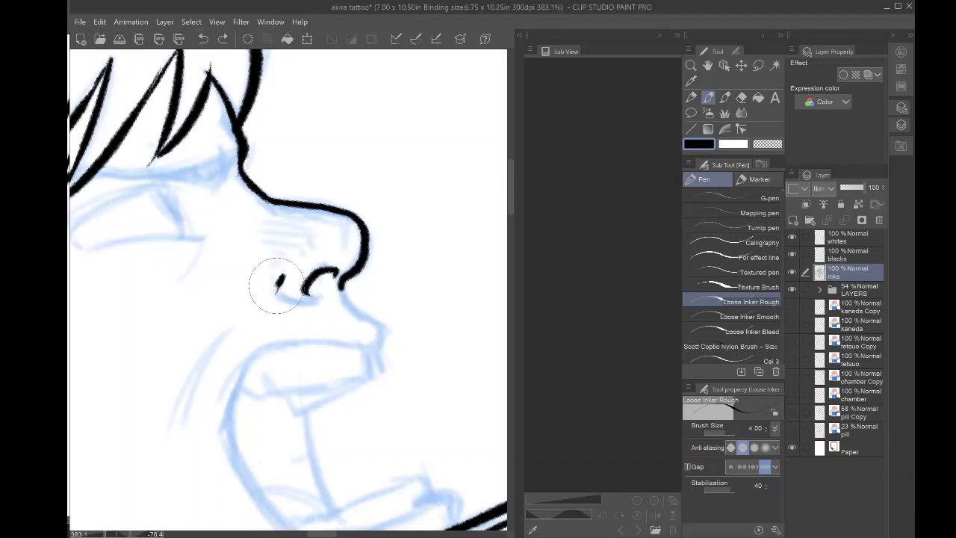
left_click_drag(298, 302, 324, 294)
- Add short parallel hatching strokes on the side of the nose above the nostril
scroll(323, 294, "down", 5)
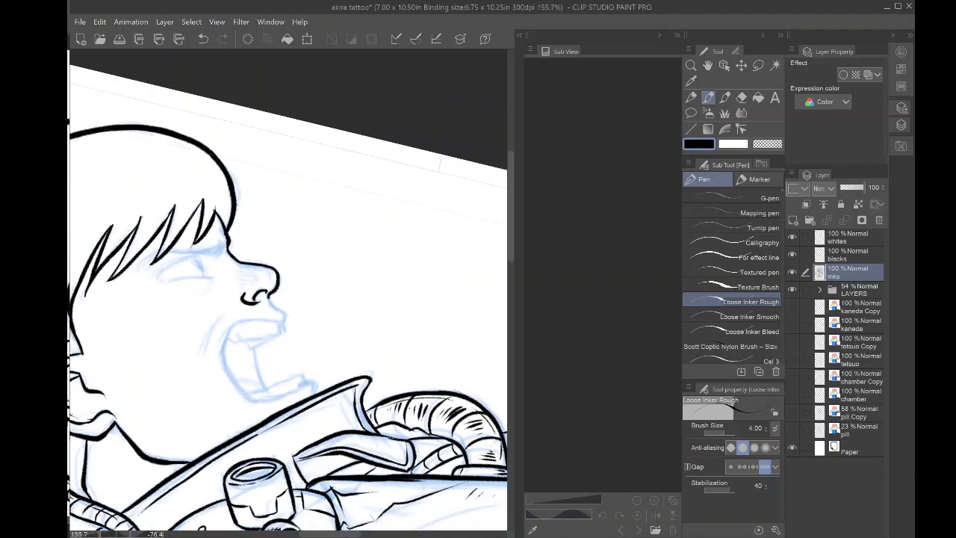
left_click_drag(260, 294, 383, 284)
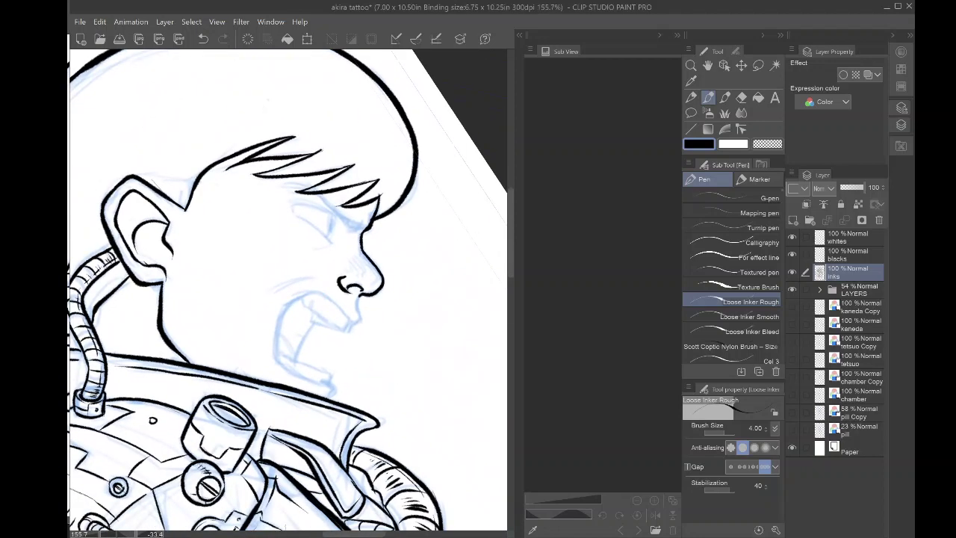
scroll(377, 278, "up", 5)
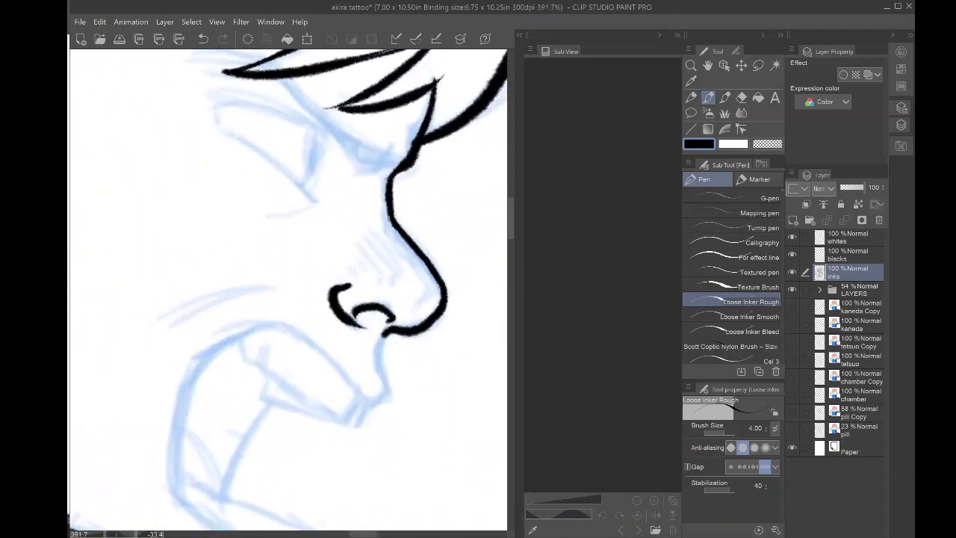
key("ctrl+at")
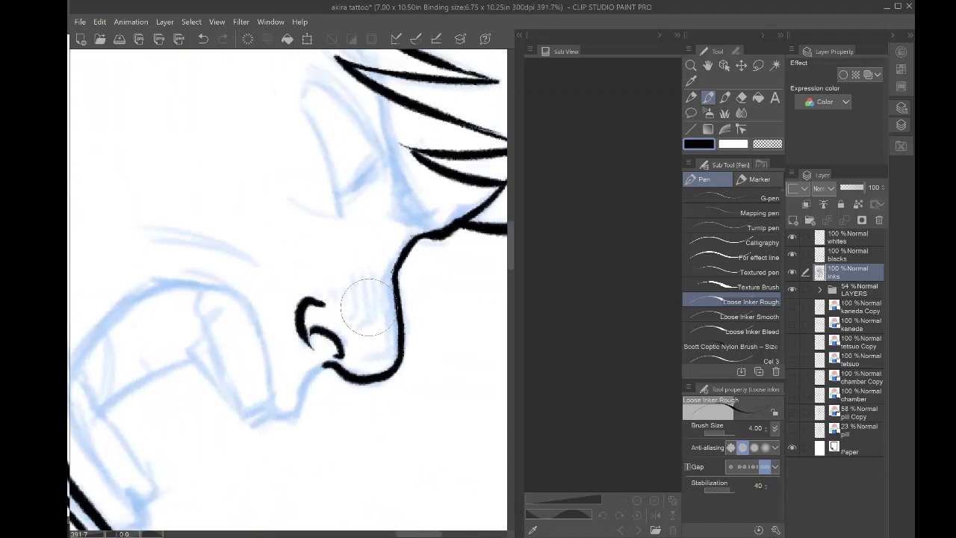
mouse_move(378, 319)
left_mouse_down()
mouse_move(376, 275)
mouse_move(388, 299)
mouse_move(386, 274)
mouse_move(366, 301)
mouse_move(363, 271)
mouse_move(353, 273)
mouse_move(345, 306)
mouse_move(336, 303)
left_mouse_up()
key("ctrl+minus")
key("ctrl+minus")
key("ctrl+minus")
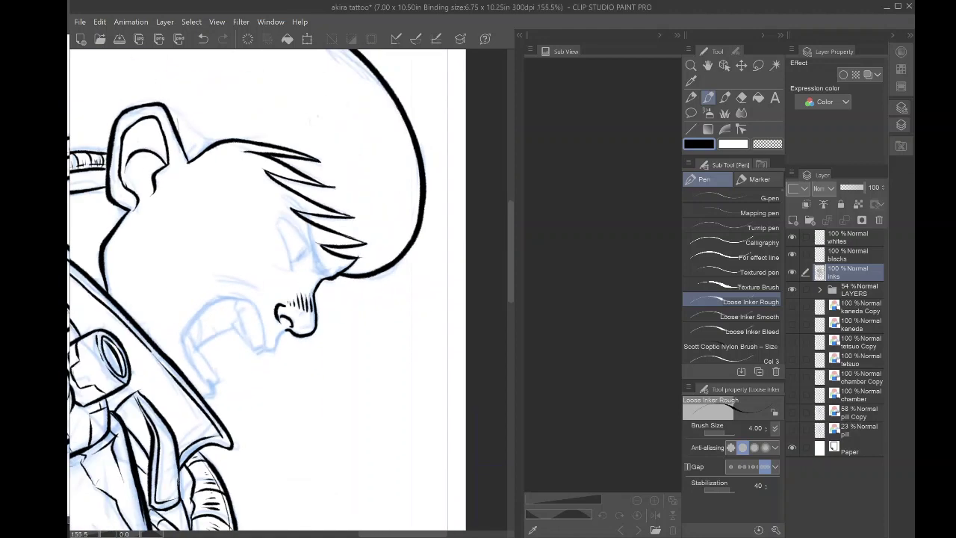
- Ink the upper lip from the base of the nose and the upper edge of the open mouth
key("ctrl+plus")
scroll(265, 240, "up", 2)
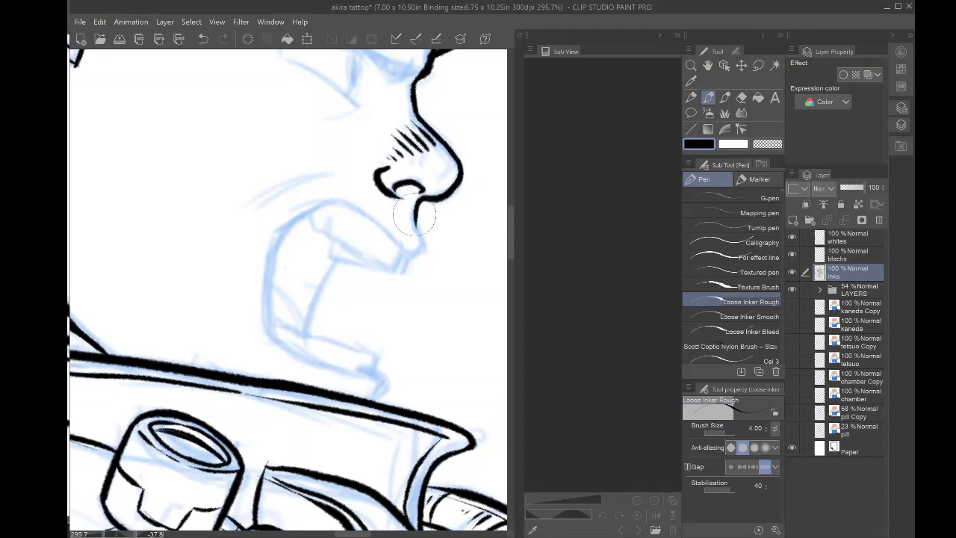
mouse_move(415, 217)
left_mouse_down()
mouse_move(423, 250)
mouse_move(423, 242)
left_mouse_up()
key("ctrl+at")
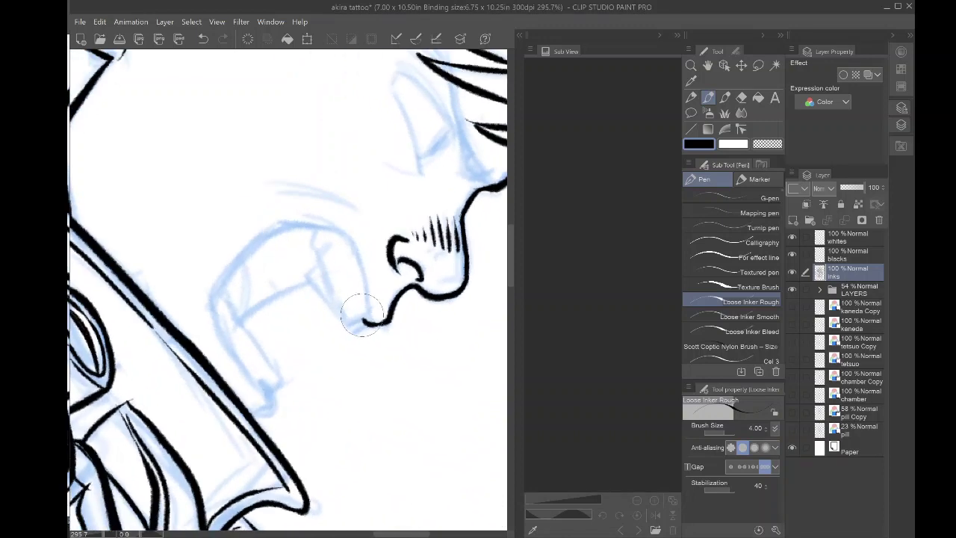
mouse_move(325, 226)
left_mouse_down()
mouse_move(352, 251)
mouse_move(367, 314)
left_mouse_up()
left_click_drag(356, 243, 332, 302)
mouse_move(338, 265)
left_mouse_down()
mouse_move(331, 218)
mouse_move(366, 259)
left_mouse_up()
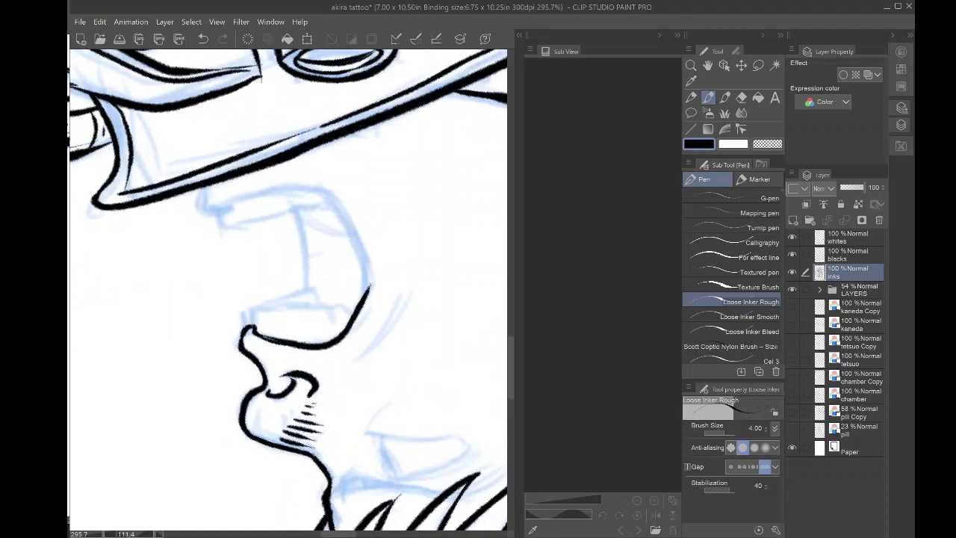
- Ink the back curve of the open mouth down to the rounded lower lip at the collar
mouse_move(363, 296)
left_mouse_down()
mouse_move(357, 237)
mouse_move(313, 187)
left_mouse_up()
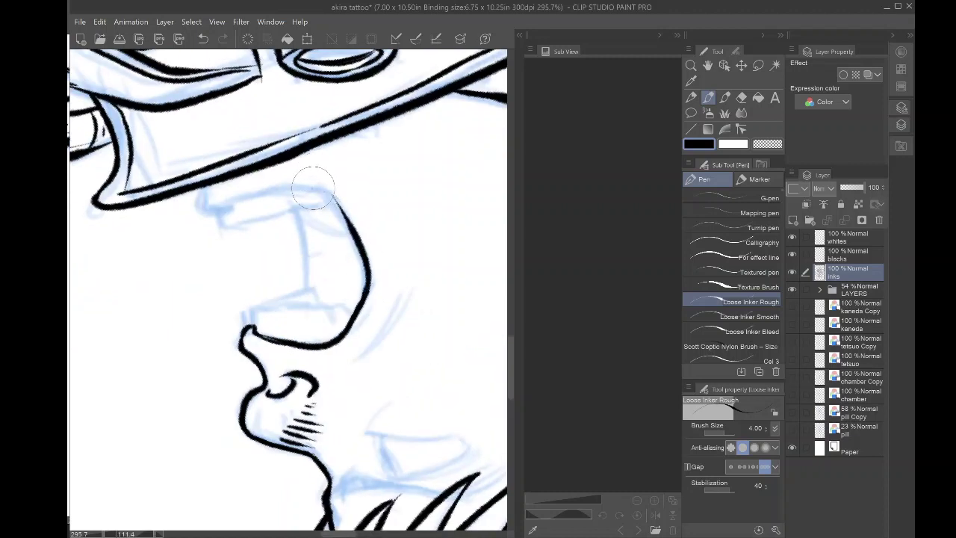
left_click_drag(366, 239, 360, 172)
mouse_move(297, 223)
left_mouse_down()
mouse_move(293, 269)
mouse_move(284, 254)
mouse_move(300, 315)
mouse_move(273, 329)
left_mouse_up()
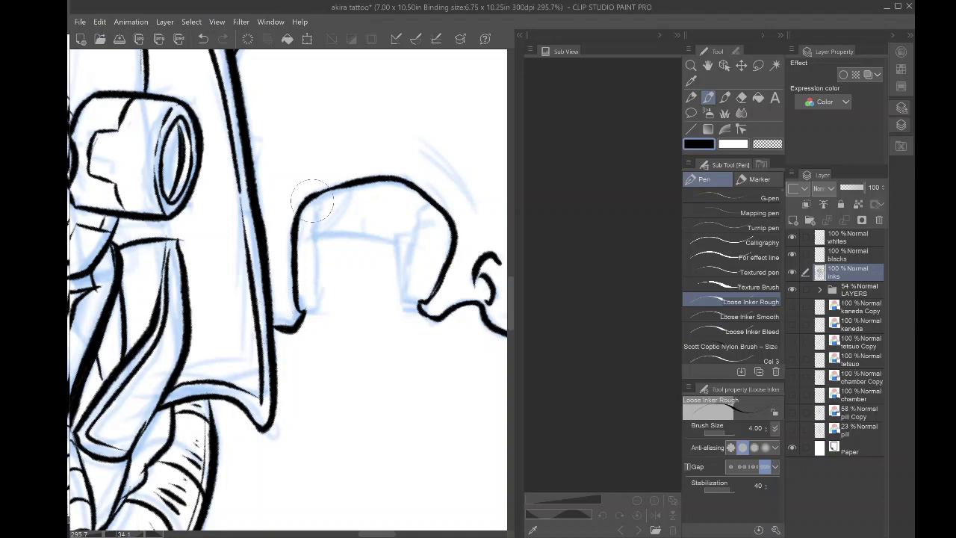
- Ink the row of lower teeth and the curved inner lines at the back of the mouth
mouse_move(313, 201)
left_mouse_down()
mouse_move(317, 294)
mouse_move(305, 311)
left_mouse_up()
mouse_move(308, 262)
left_mouse_down()
mouse_move(268, 263)
mouse_move(254, 274)
mouse_move(336, 246)
mouse_move(323, 264)
left_mouse_up()
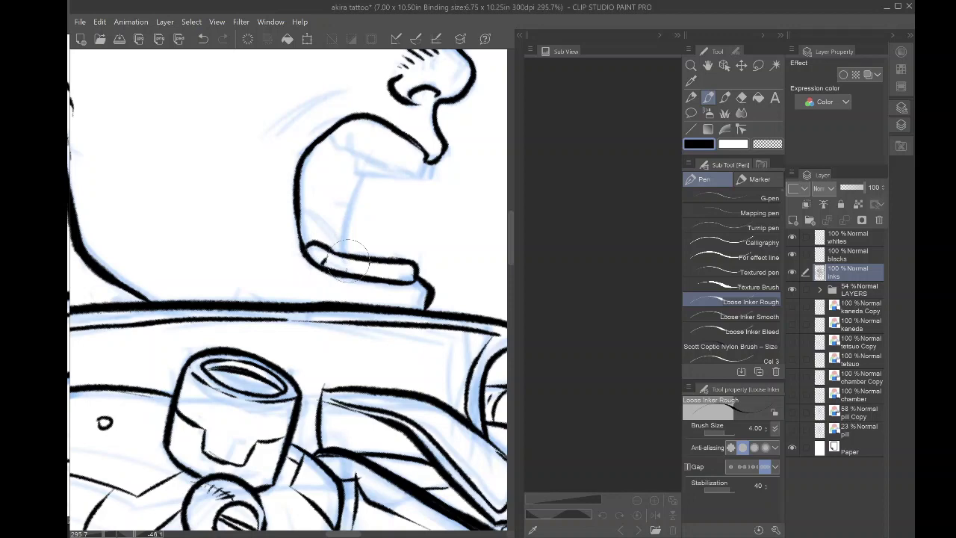
left_click_drag(305, 210, 325, 237)
mouse_move(365, 173)
left_mouse_down()
mouse_move(342, 241)
mouse_move(301, 262)
left_mouse_up()
- Ink the upper teeth with their front edge, lower edge and inner dividing lines inside the mouth
left_click_drag(377, 196, 373, 218)
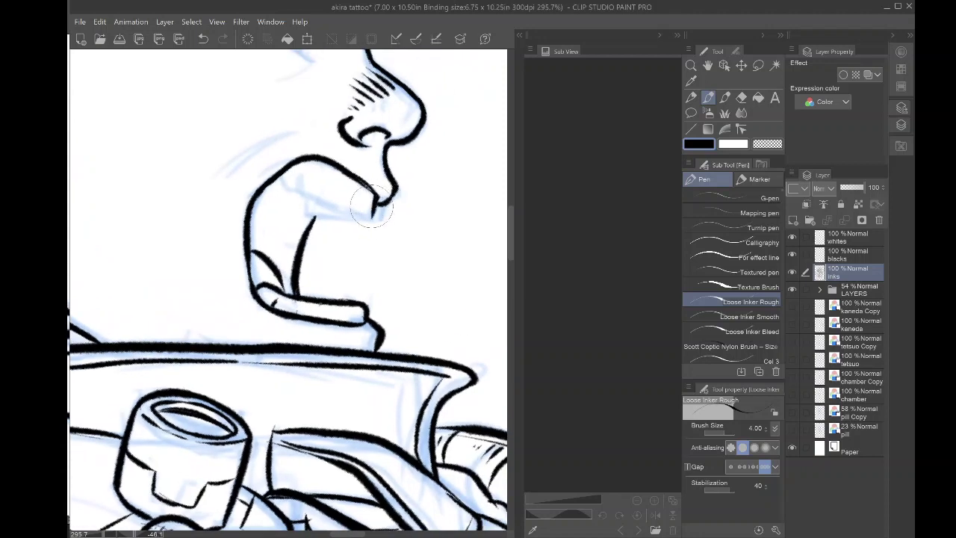
left_click_drag(309, 216, 376, 216)
key("ctrl+at")
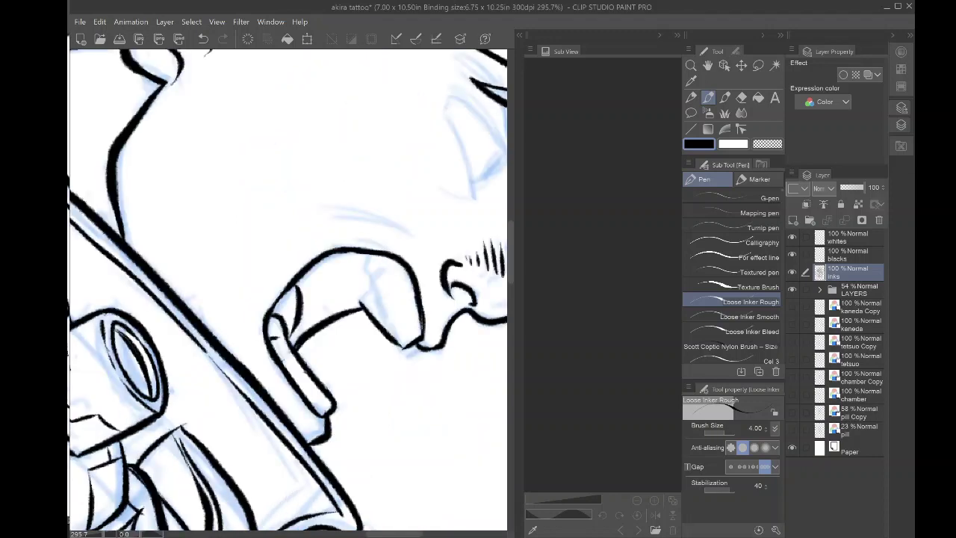
left_click_drag(401, 340, 375, 274)
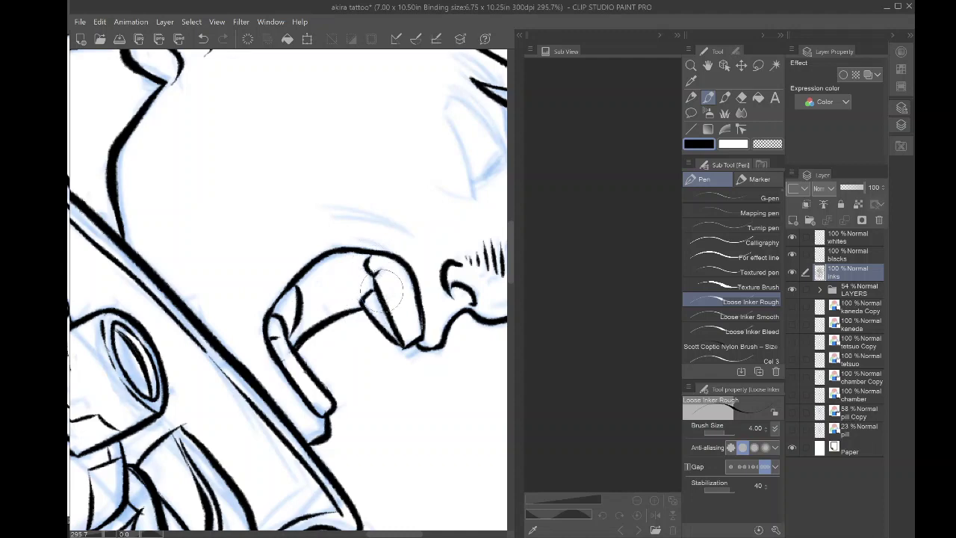
left_click_drag(381, 291, 314, 200)
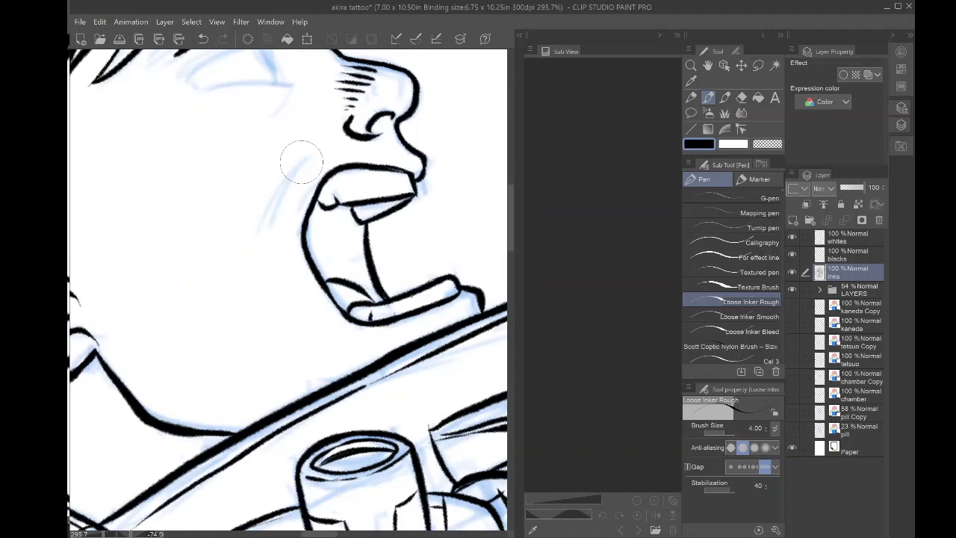
- Ink the tapered crease line on the cheek above the corner of the mouth
mouse_move(310, 156)
left_mouse_down()
mouse_move(270, 233)
mouse_move(314, 355)
mouse_move(327, 249)
left_mouse_up()
scroll(284, 306, "down", 7)
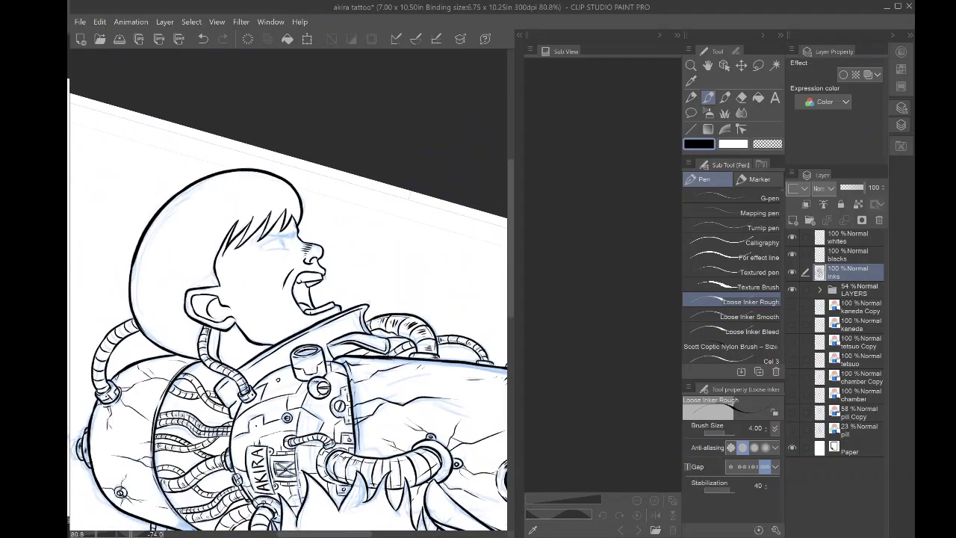
mouse_move(288, 359)
left_mouse_down()
mouse_move(294, 206)
mouse_move(350, 232)
mouse_move(365, 254)
mouse_move(208, 264)
left_mouse_up()
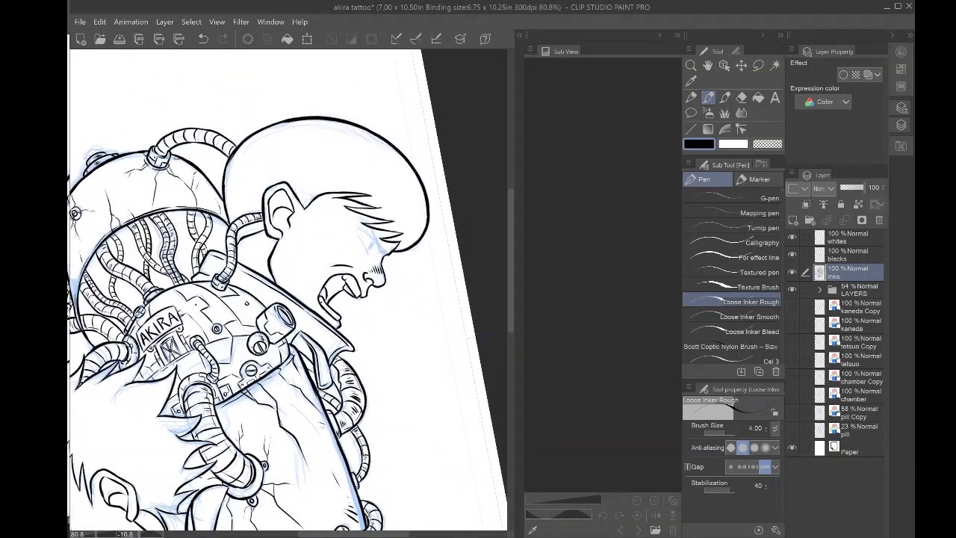
scroll(358, 233, "up", 7)
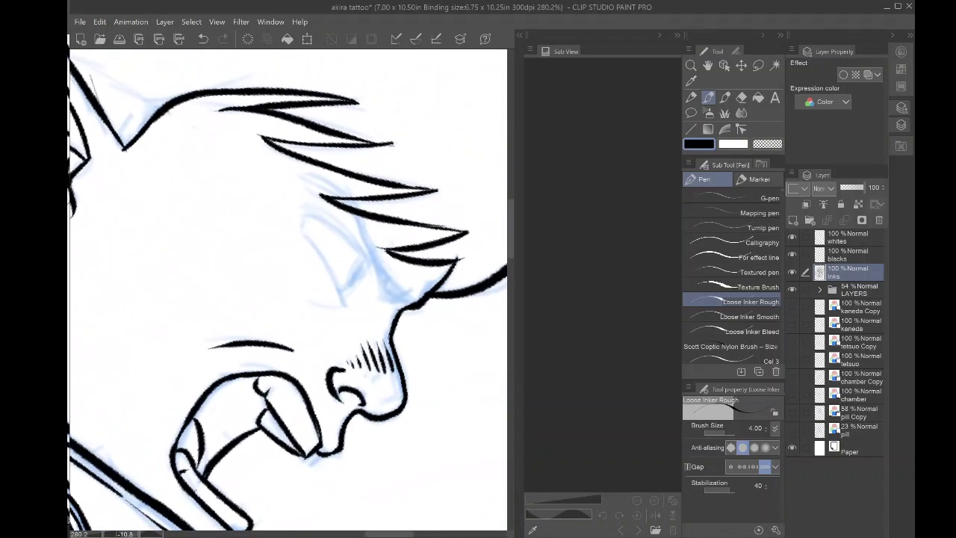
scroll(287, 291, "up", 2)
key("ctrl+z")
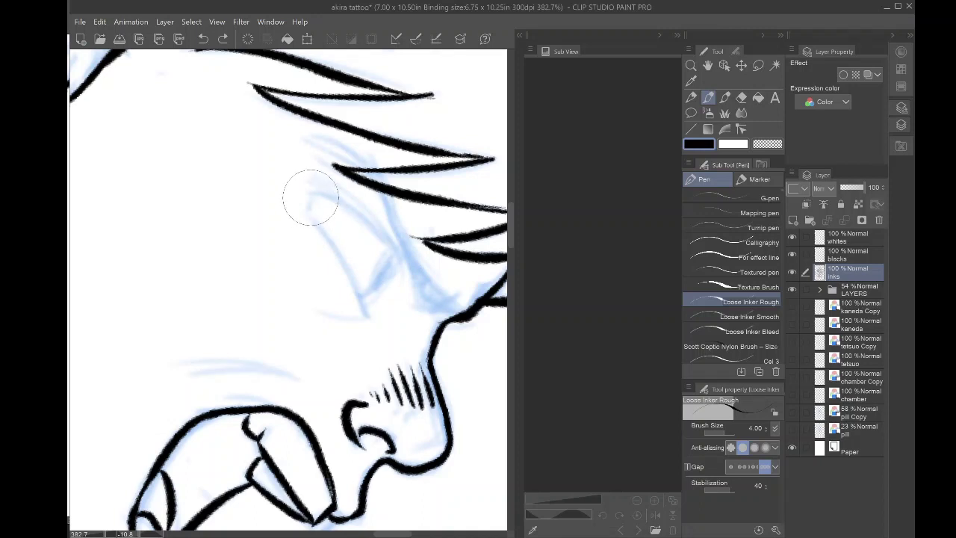
key("ctrl+y")
- Ink the outline of the eye below the fringe, with the small curved iris at its front corner
mouse_move(310, 195)
left_mouse_down()
mouse_move(306, 219)
mouse_move(332, 249)
mouse_move(368, 321)
mouse_move(394, 269)
left_mouse_up()
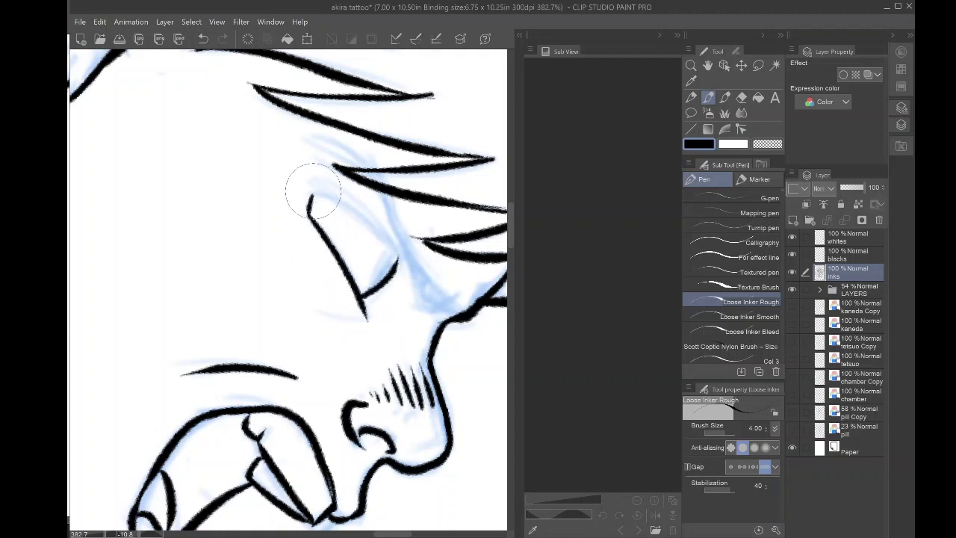
mouse_move(308, 196)
left_mouse_down()
mouse_move(380, 228)
mouse_move(400, 259)
mouse_move(376, 263)
mouse_move(378, 284)
left_mouse_up()
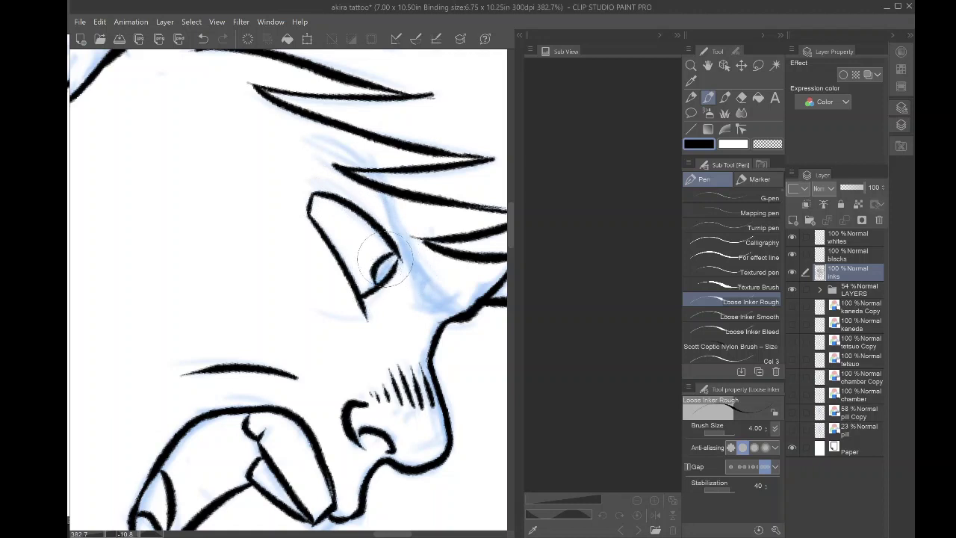
- Ink the wedge-shaped front of the angry eyebrow between the eye and the nose bridge, redoing one stroke
left_click_drag(384, 197, 419, 297)
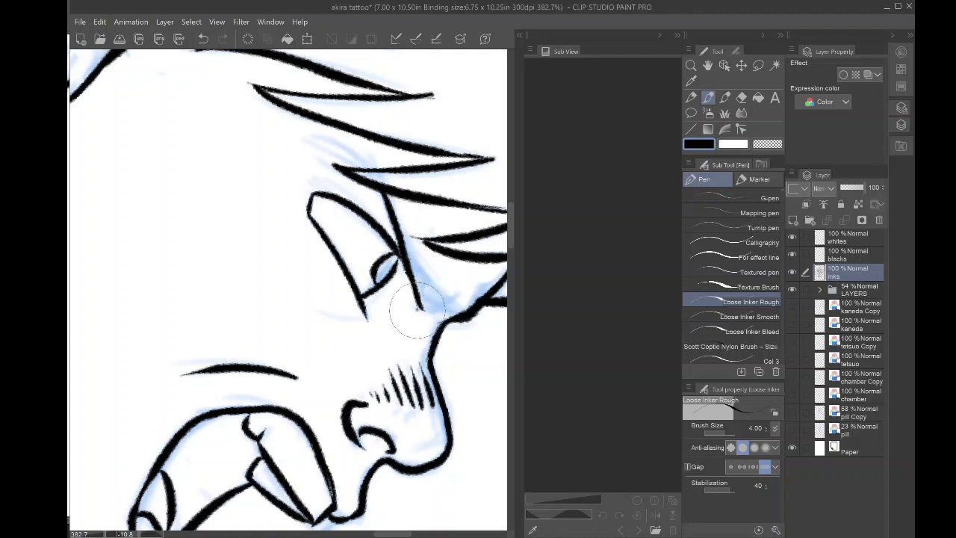
mouse_move(418, 309)
left_mouse_down()
mouse_move(466, 294)
mouse_move(417, 237)
left_mouse_up()
key("ctrl+z")
left_click_drag(464, 295, 402, 224)
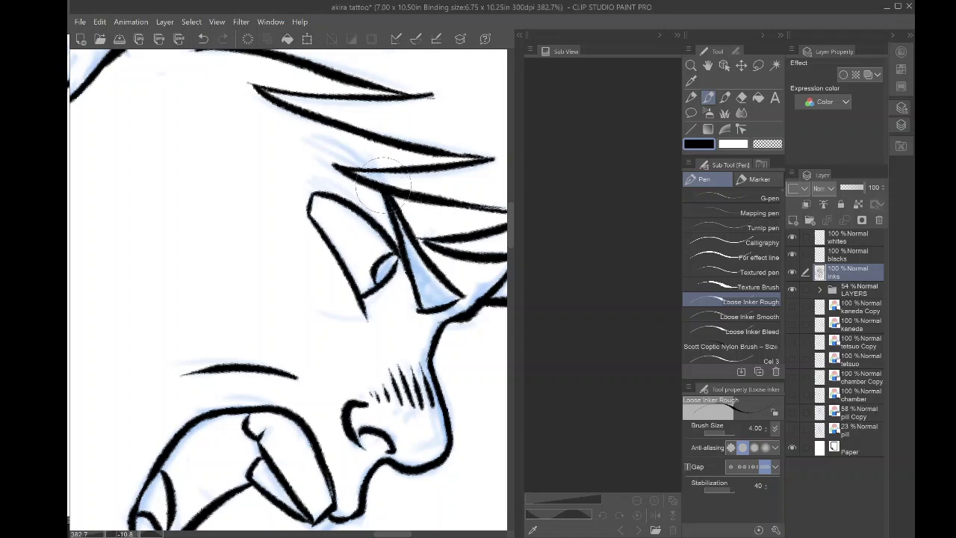
mouse_move(383, 186)
left_mouse_down()
mouse_move(379, 254)
mouse_move(365, 288)
left_mouse_up()
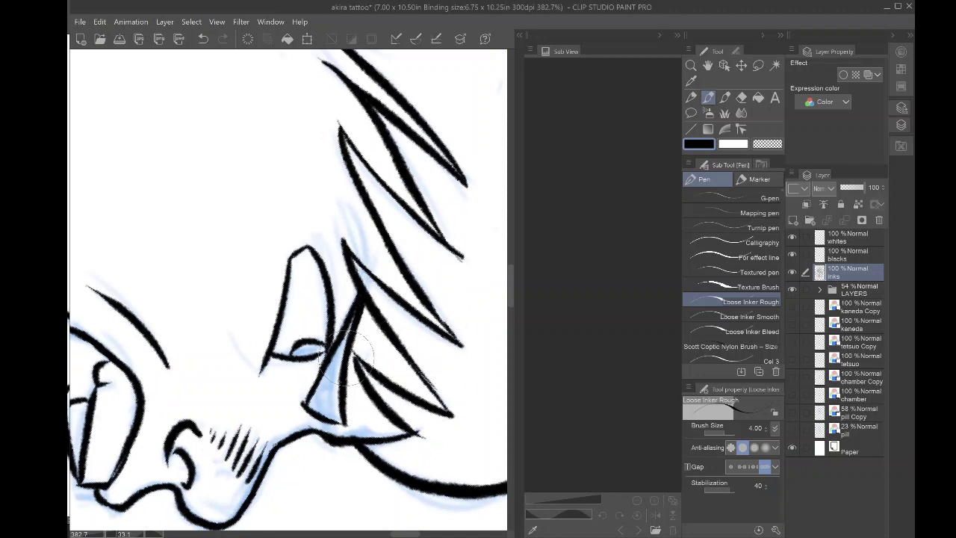
- Ink the tapered tail of the eyebrow beyond the fringe spike and thicken it with short strokes
left_click_drag(342, 191, 370, 269)
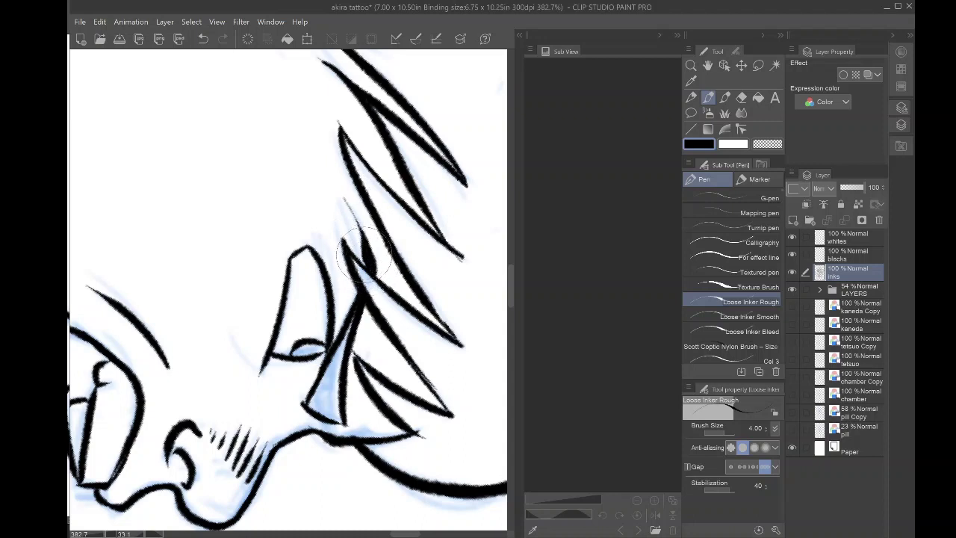
left_click_drag(354, 222, 364, 251)
mouse_move(348, 207)
left_mouse_down()
mouse_move(364, 241)
mouse_move(354, 219)
left_mouse_up()
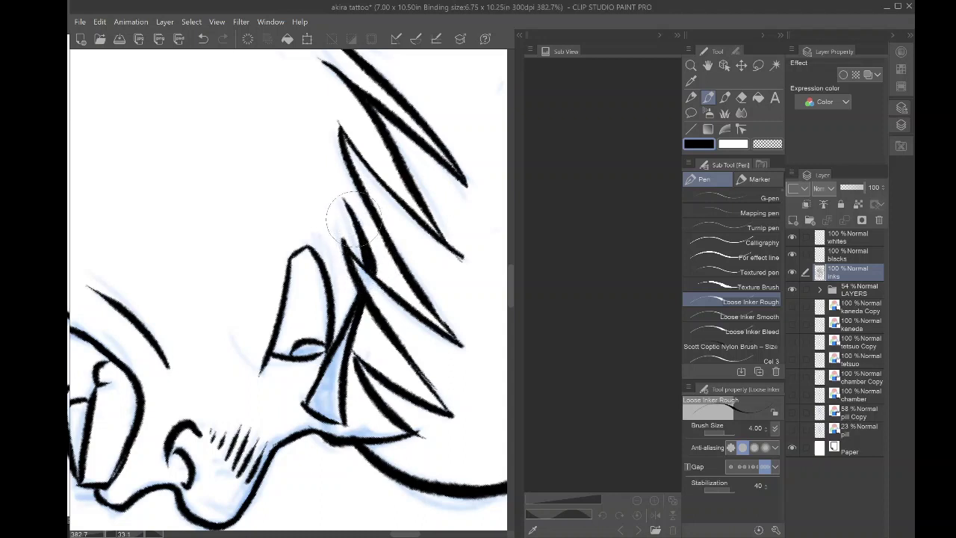
key("ctrl+@")
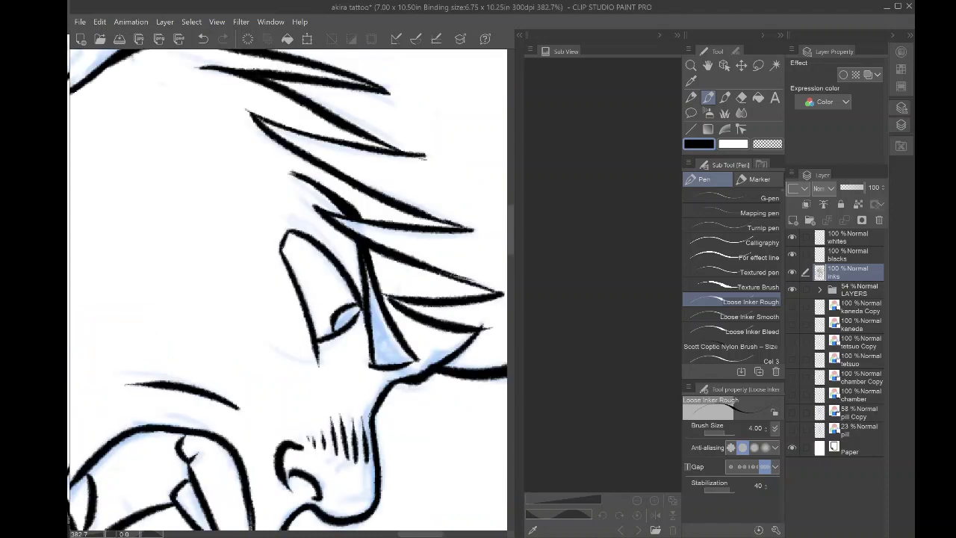
- Examine the whole inked illustration with the canvas rotation reset to upright
key("minus")
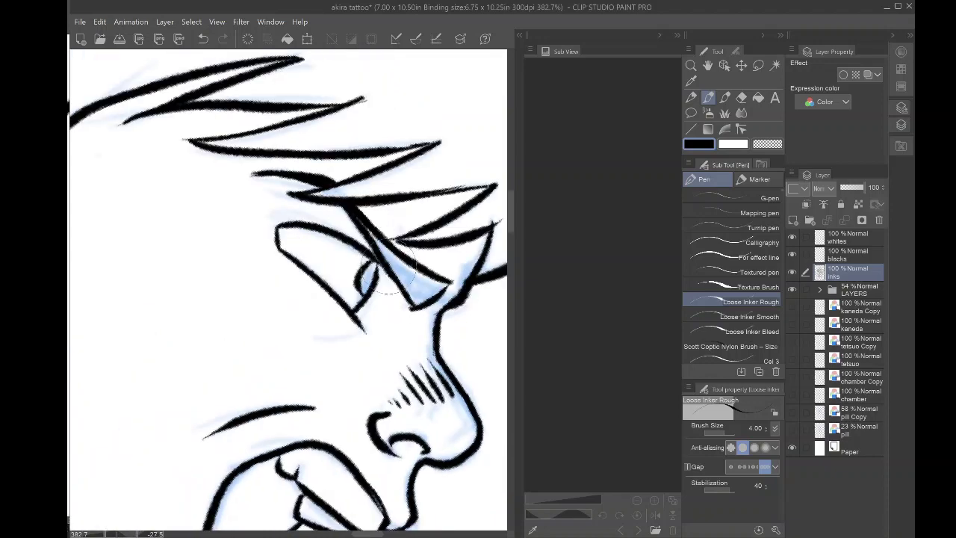
key("ctrl+minus")
key("ctrl+minus")
key("ctrl+minus")
left_click_drag(299, 329, 418, 246)
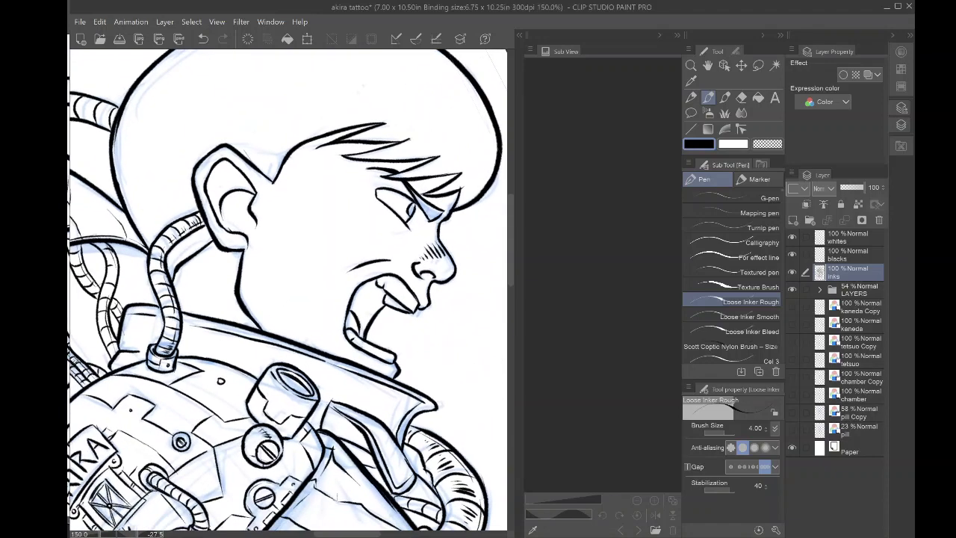
key("ctrl+minus")
key("ctrl+minus")
scroll(385, 276, "down", 3)
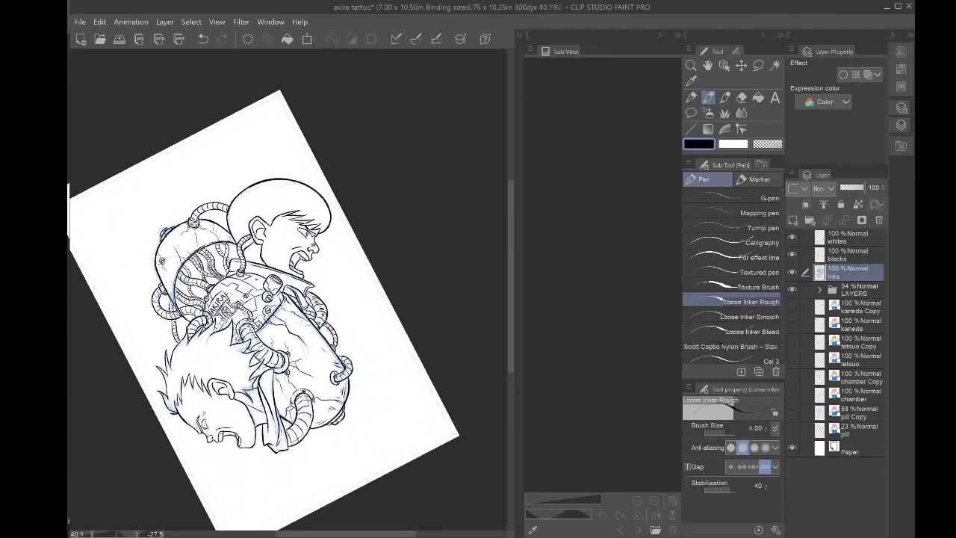
key("r")
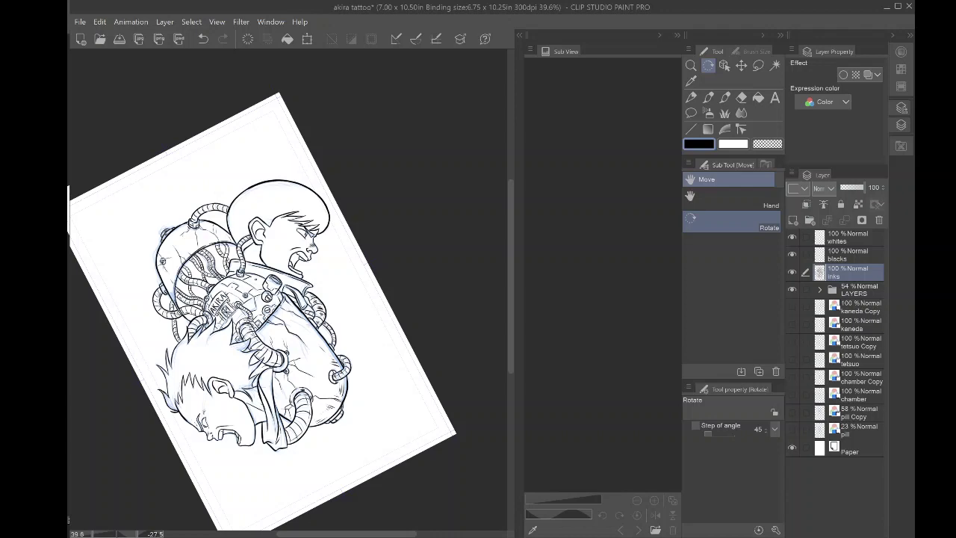
double_click(287, 291)
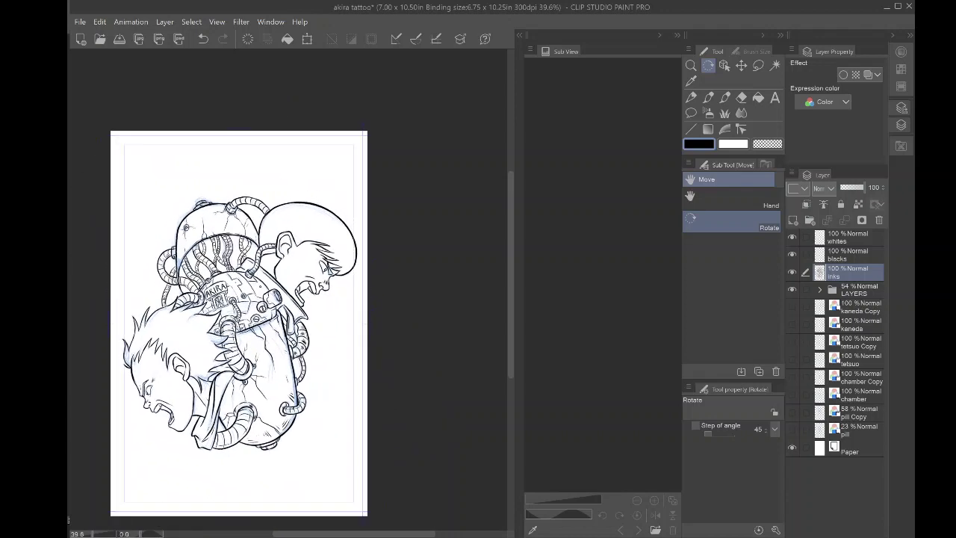
left_click_drag(246, 322, 294, 289)
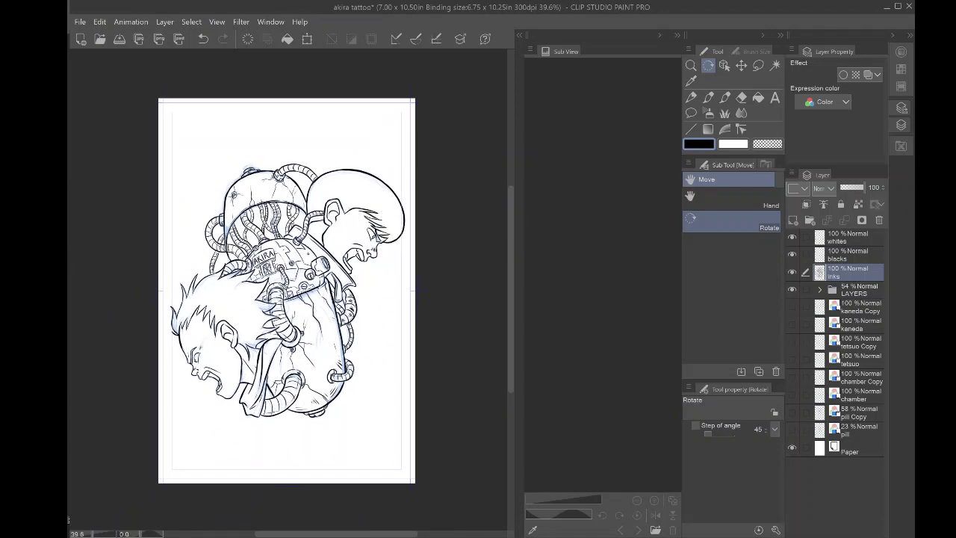
key("p")
scroll(209, 286, "up", 5)
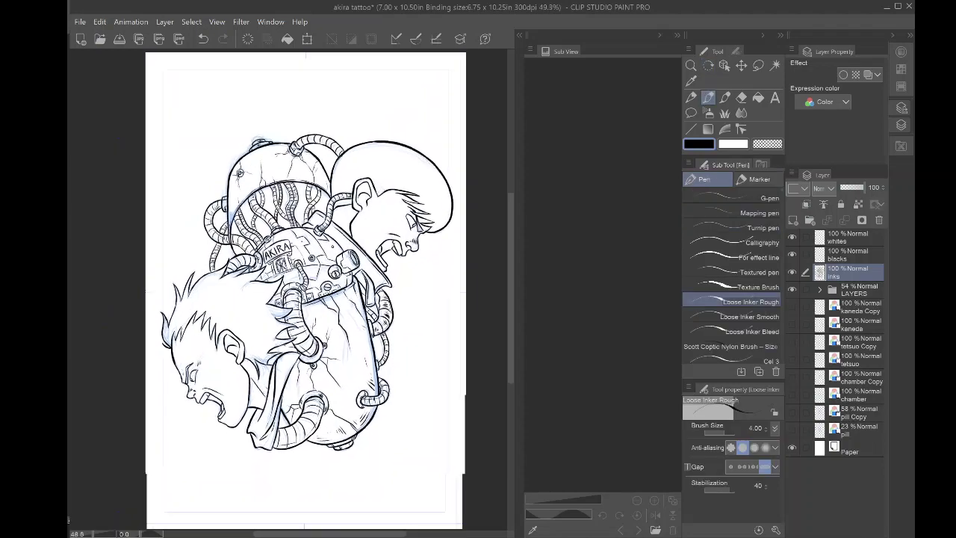
left_click_drag(210, 285, 189, 264)
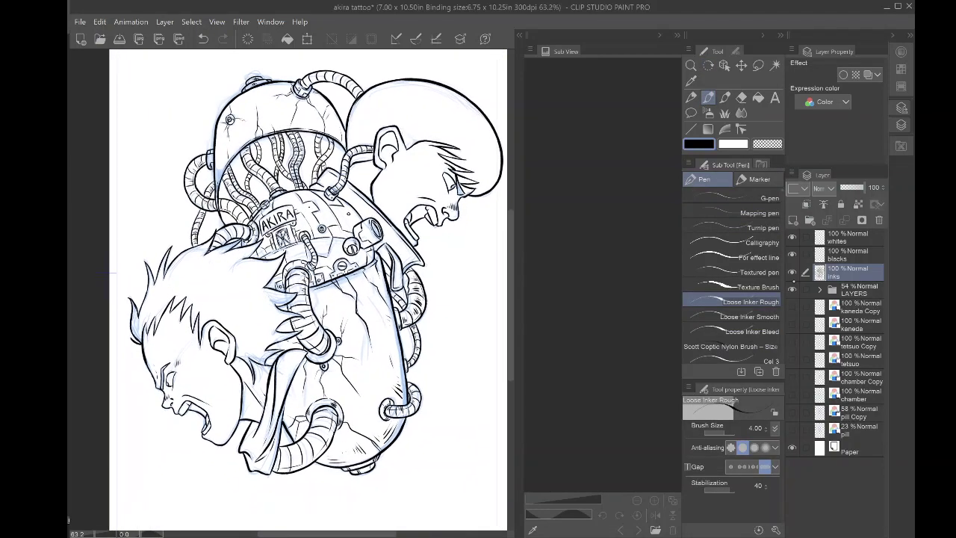
- Hide the LAYERS sketch folder and select the blacks layer with the Fill tool referring to other layers
left_click(792, 289)
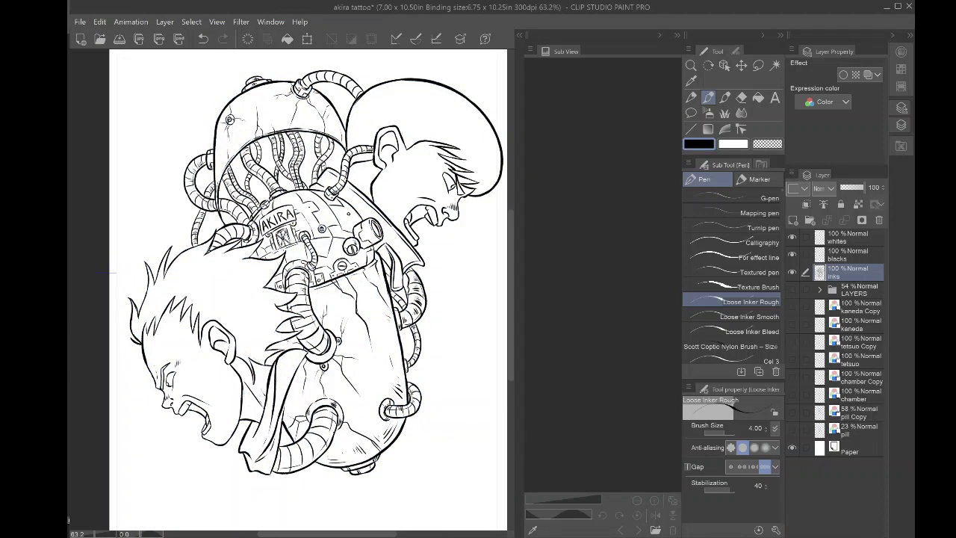
left_click(855, 256)
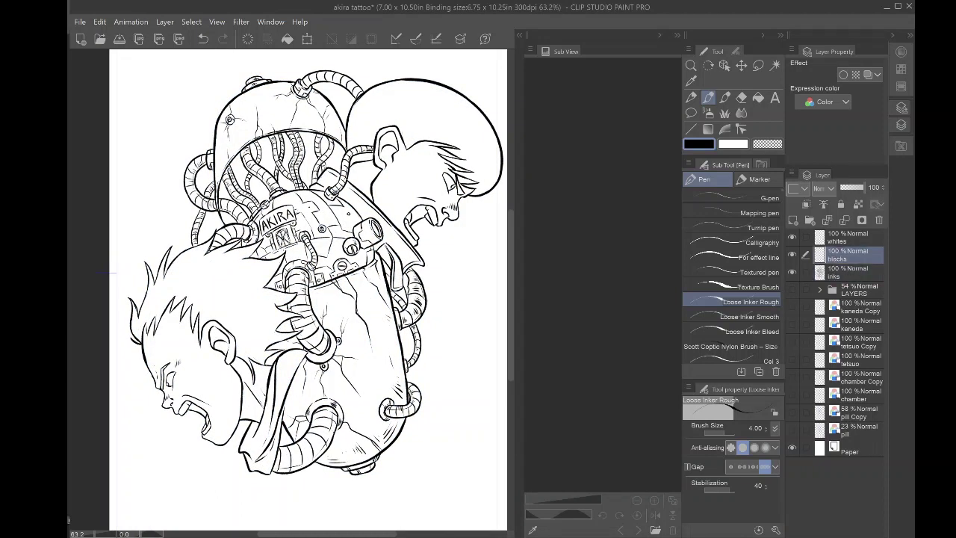
left_click(758, 97)
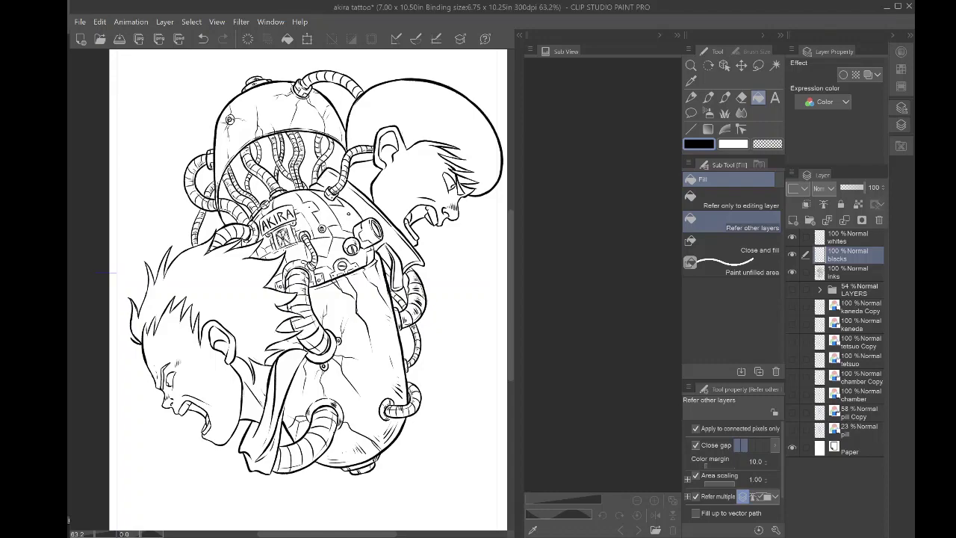
scroll(299, 299, "up", 5)
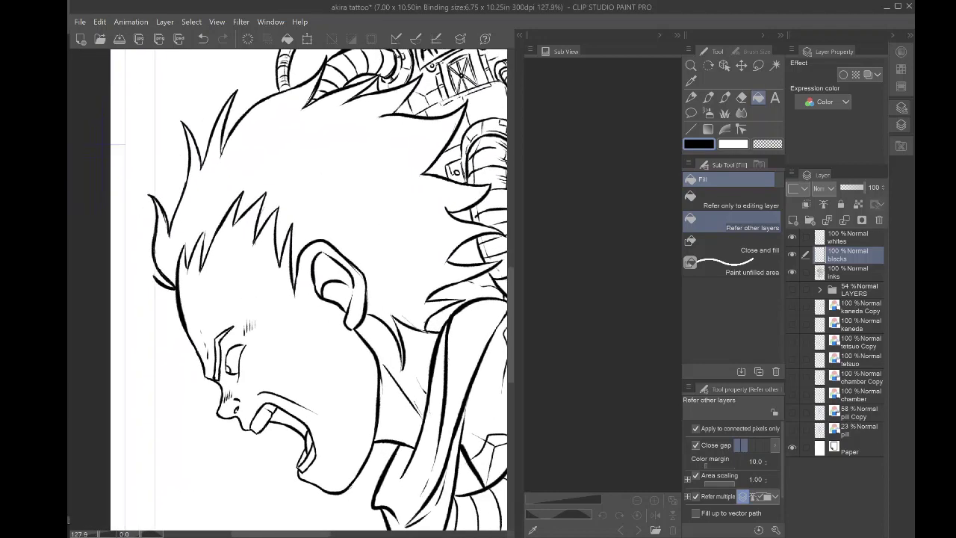
- Select the inks layer with the Loose Inker Rough pen and close the line gaps at the tips of the two front fringe spikes
left_click(708, 97)
left_click(849, 273)
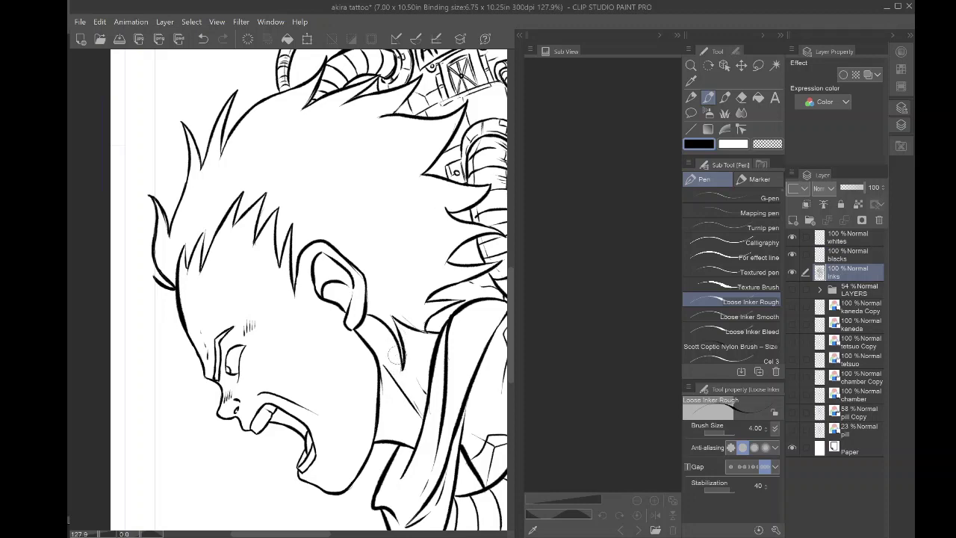
scroll(172, 232, "up", 8)
left_click_drag(179, 239, 243, 220)
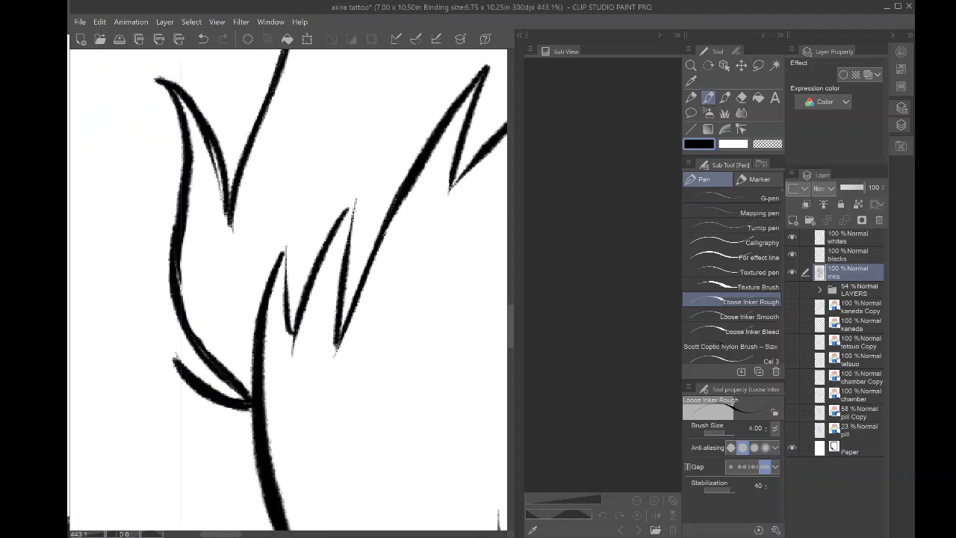
left_click_drag(357, 198, 341, 217)
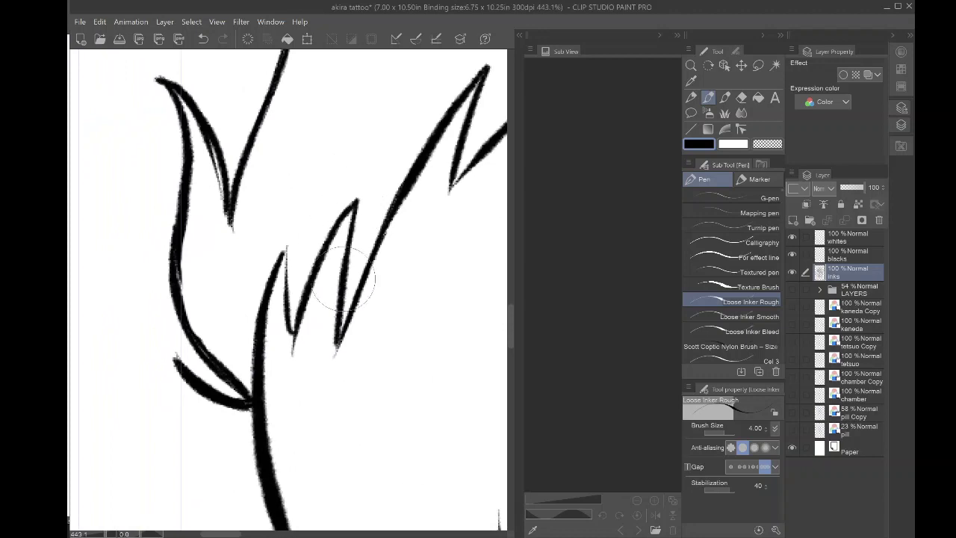
mouse_move(271, 271)
left_mouse_down()
mouse_move(287, 248)
mouse_move(234, 272)
left_mouse_up()
- Close the remaining outline gaps along the middle fringe spikes above the forehead
scroll(241, 277, "down", 3)
scroll(245, 261, "down", 2)
scroll(244, 266, "up", 4)
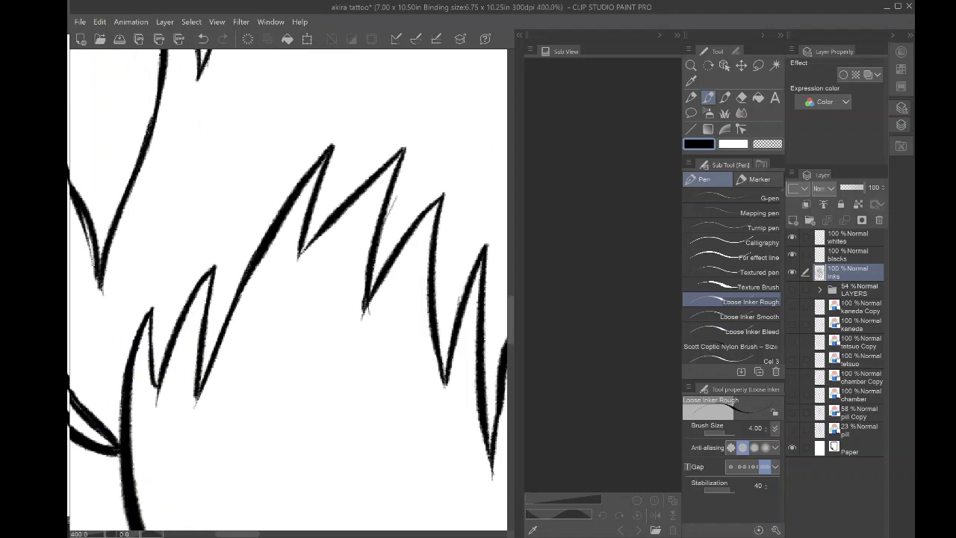
left_click_drag(299, 254, 327, 221)
scroll(298, 306, "down", 2)
left_click_drag(308, 388, 232, 306)
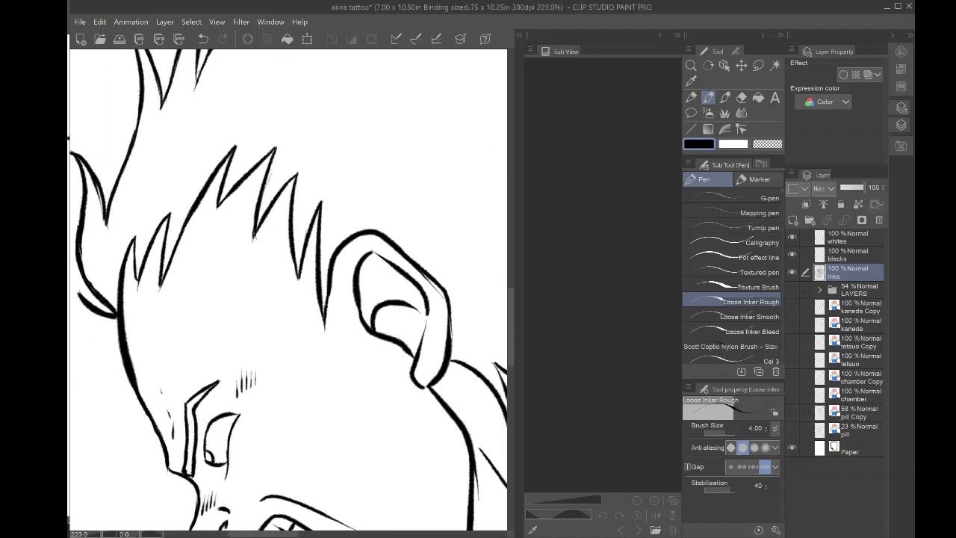
- Close the outline gaps on the outer hair spikes along the front and crown of the spiky-haired head
scroll(235, 313, "down", 1)
scroll(298, 283, "up", 5)
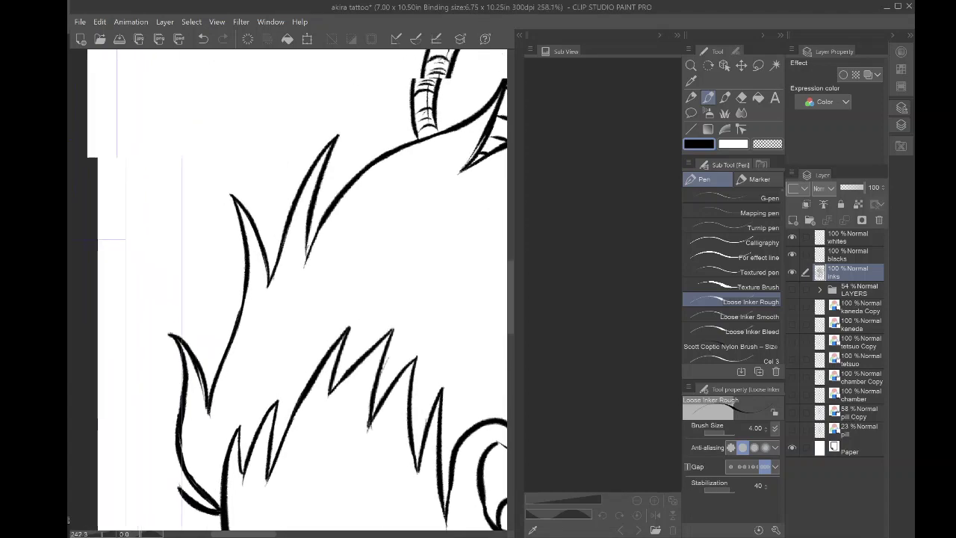
left_click_drag(325, 260, 337, 178)
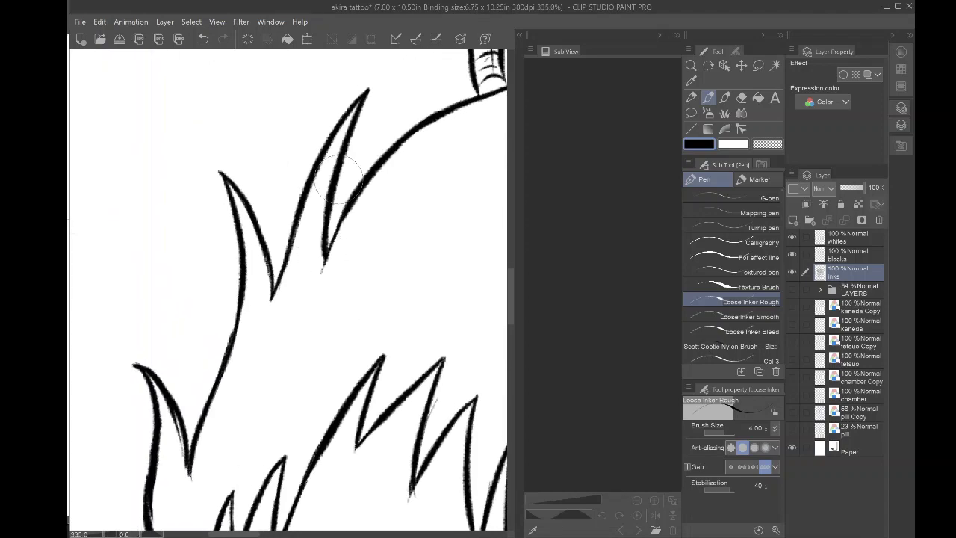
scroll(336, 177, "down", 6)
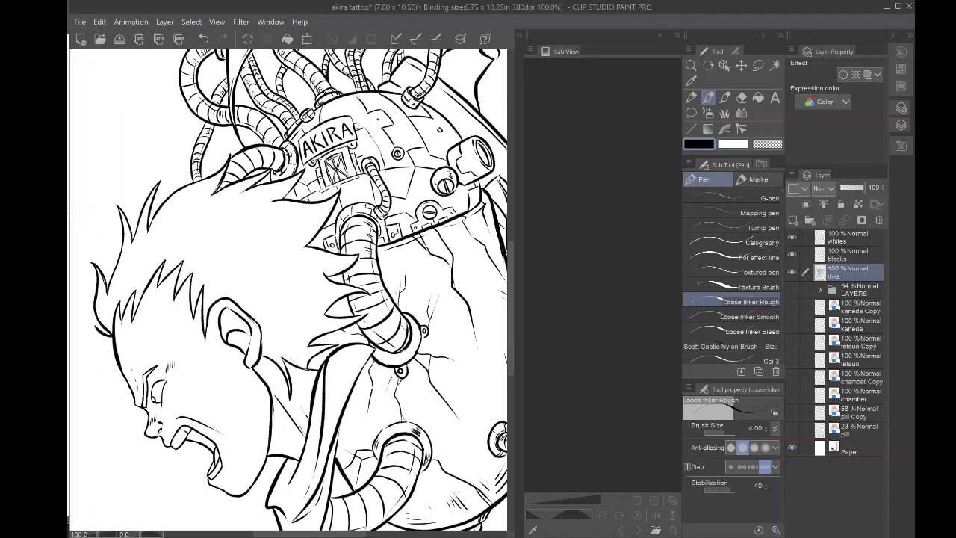
scroll(314, 284, "down", 1)
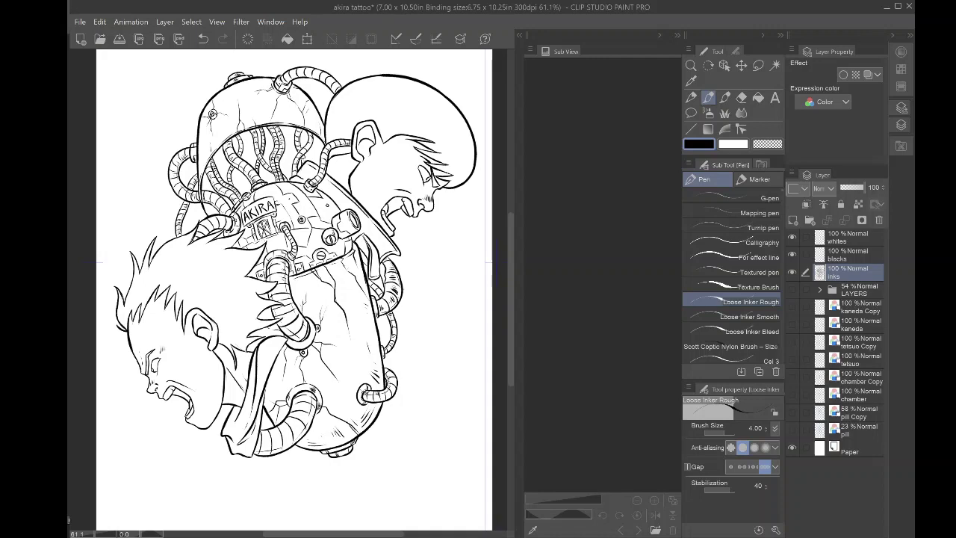
- Fill the screaming head's angry eyebrow with solid black on the blacks layer, using the Fill tool referring to other layers
scroll(189, 231, "up", 4)
left_click(845, 253)
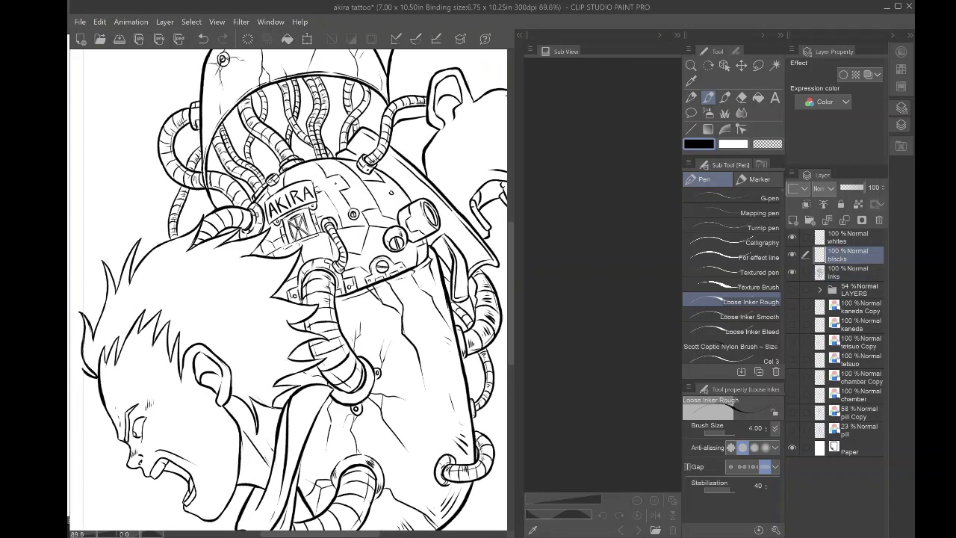
left_click(759, 98)
left_click_drag(110, 440, 296, 271)
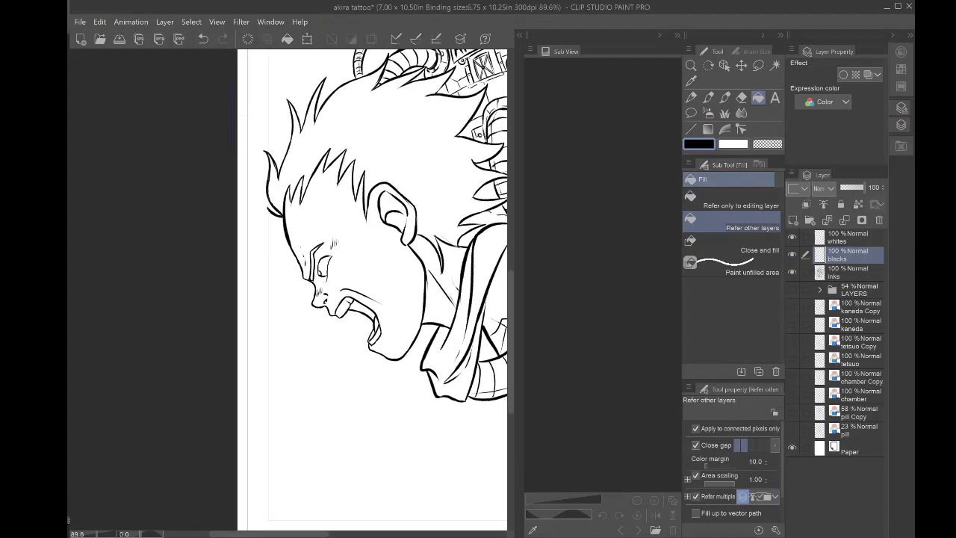
scroll(296, 271, "up", 11)
left_click(347, 224)
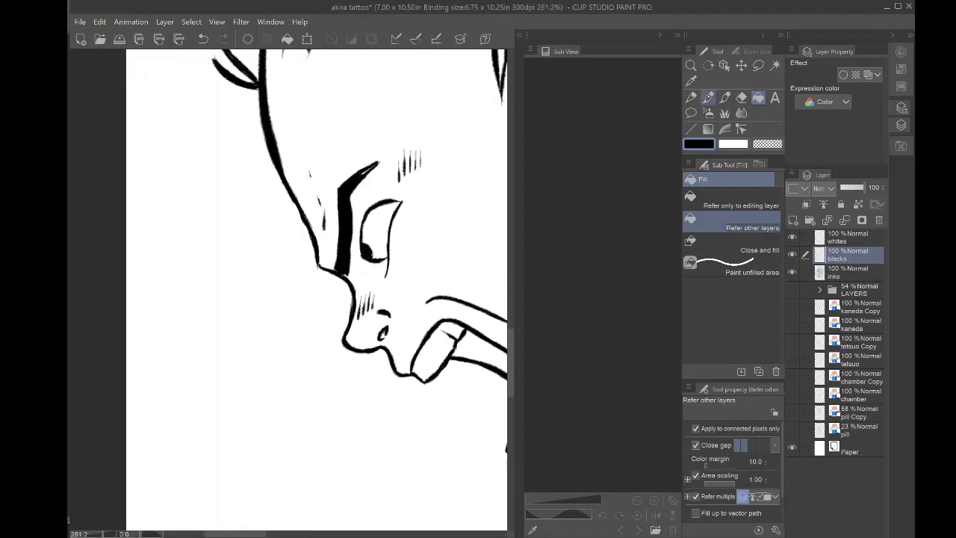
key("p")
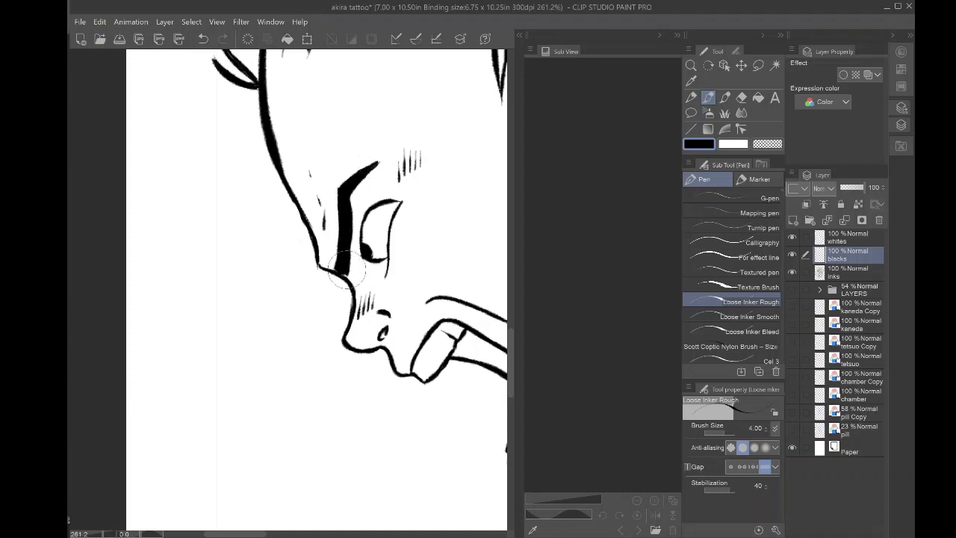
- Fill the whole spiky hair shape of the screaming head with solid black
scroll(346, 274, "down", 5)
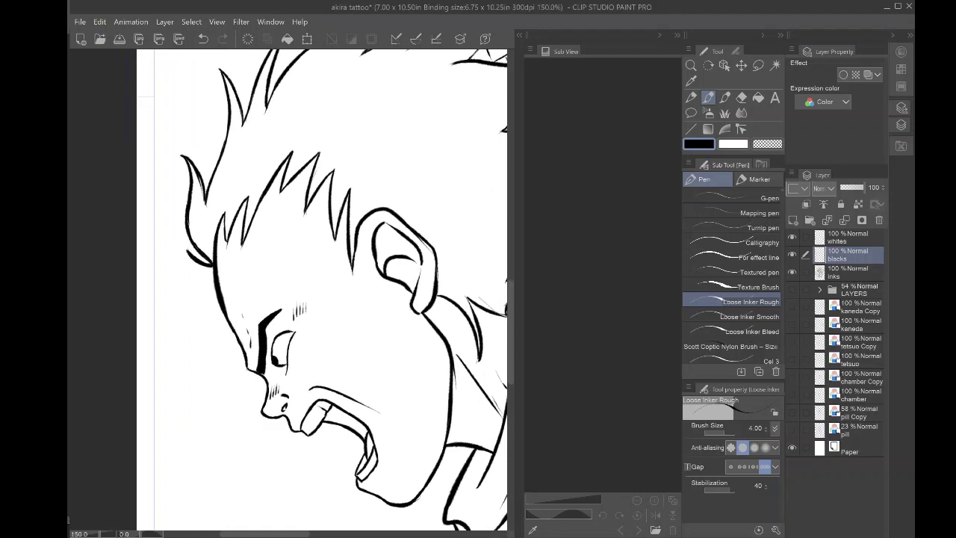
scroll(346, 273, "down", 3)
key("g")
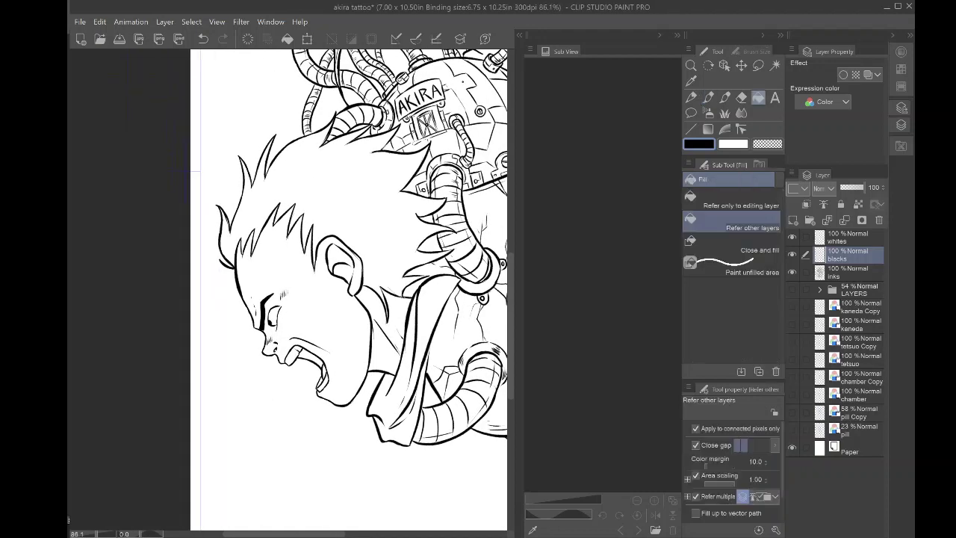
left_click(329, 175)
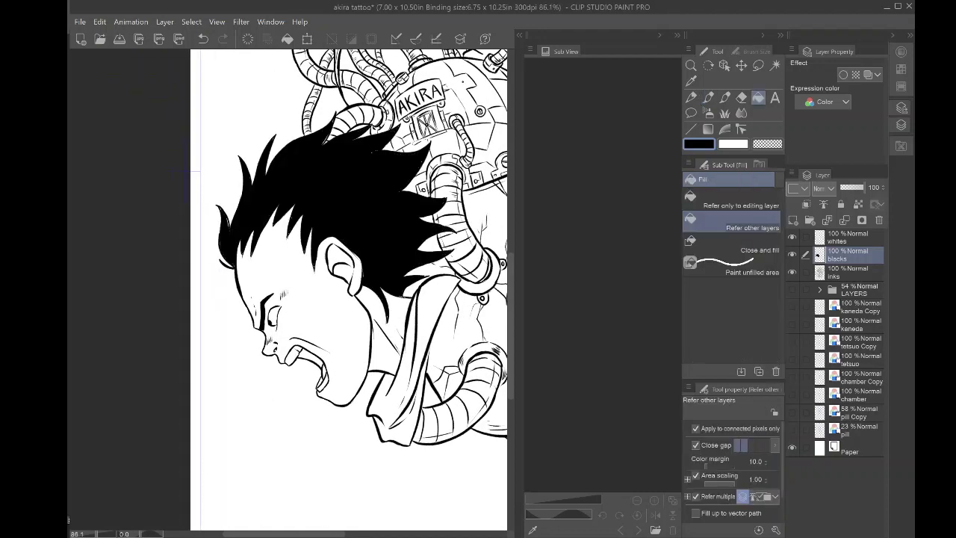
- Ink over the leftover white slivers along the front locks and fringe of the black hair with Loose Inker Rough
key("p")
scroll(299, 262, "up", 5)
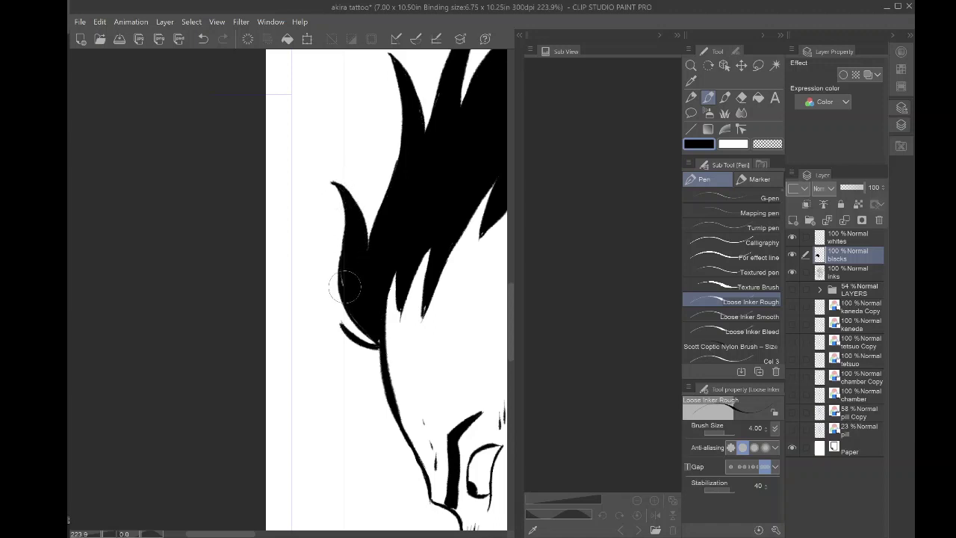
left_click_drag(340, 271, 345, 297)
mouse_move(426, 300)
left_mouse_down()
mouse_move(381, 392)
mouse_move(354, 422)
left_mouse_up()
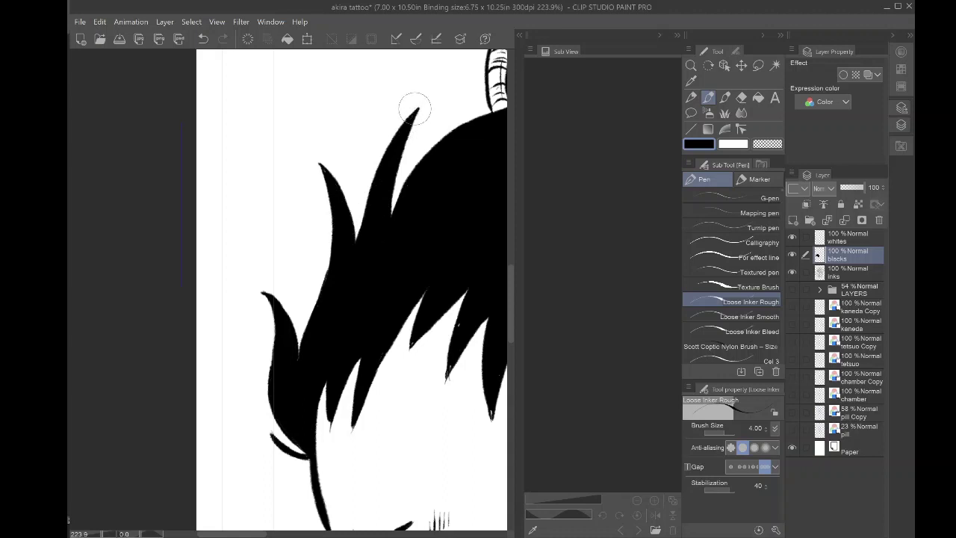
left_click_drag(321, 170, 224, 144)
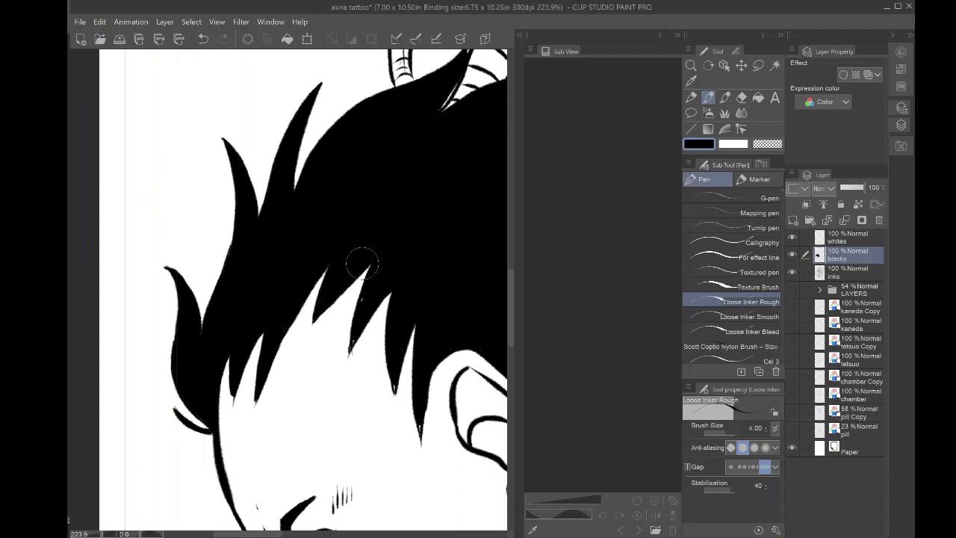
mouse_move(365, 293)
left_mouse_down()
mouse_move(359, 323)
mouse_move(471, 218)
left_mouse_up()
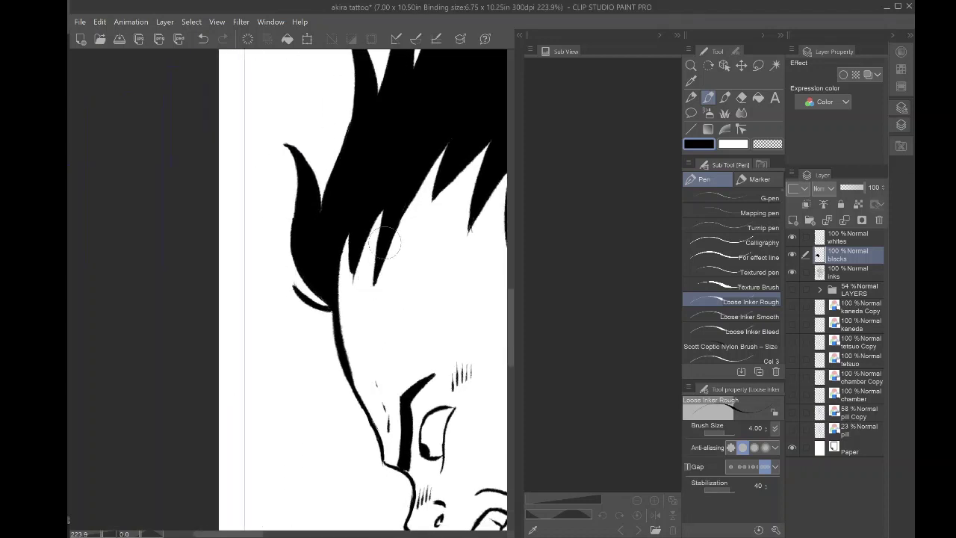
- Clean up and sharpen the tips of the two front fringe spikes over the forehead
left_click_drag(354, 277, 352, 284)
key("e")
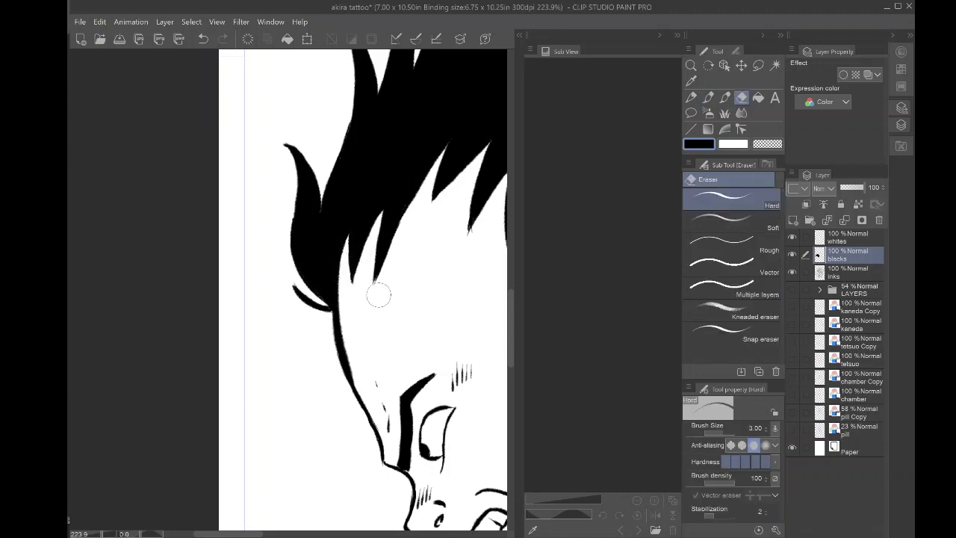
key("p")
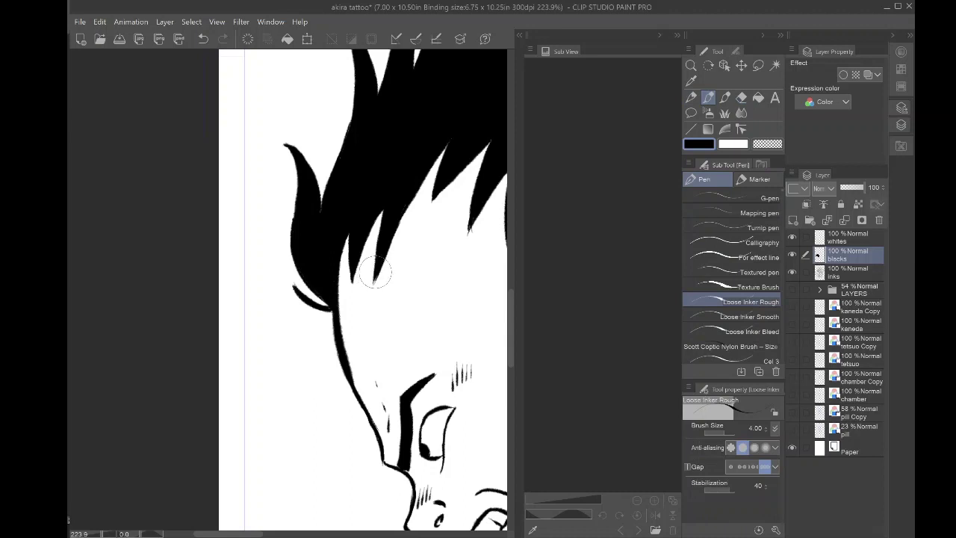
left_click_drag(373, 286, 255, 333)
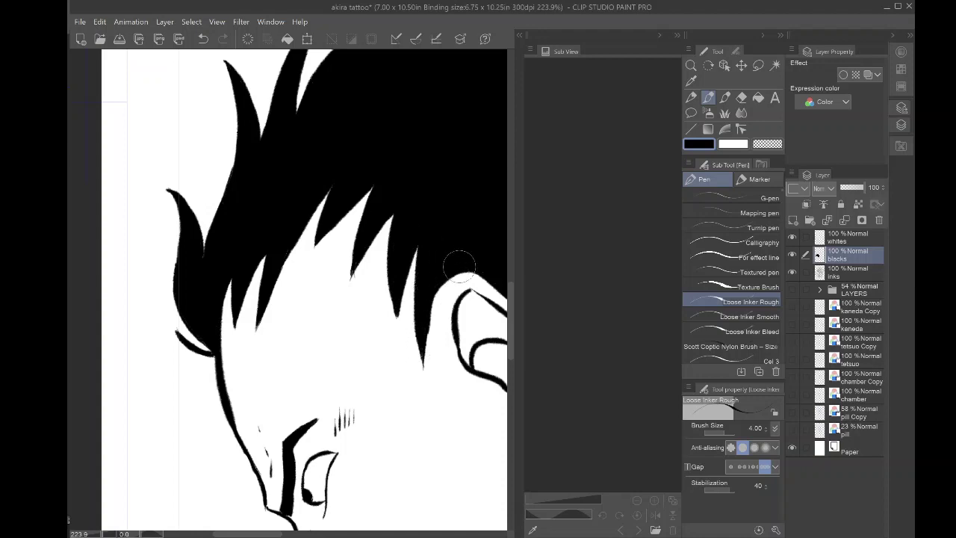
- Cover the white specks and slivers left in the top hair spikes overlapping the tubes and the AKIRA plate
scroll(459, 267, "down", 4)
scroll(303, 280, "up", 5)
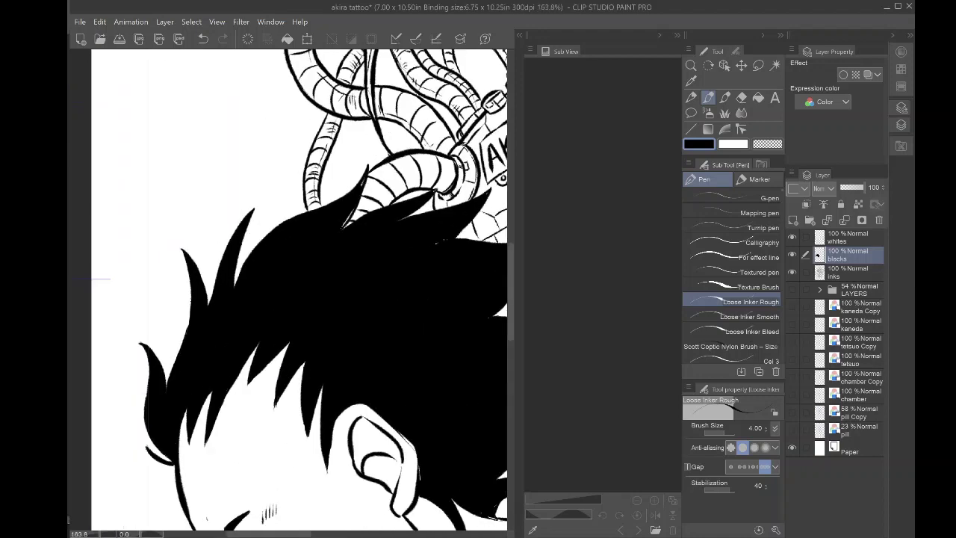
left_click_drag(425, 114, 371, 147)
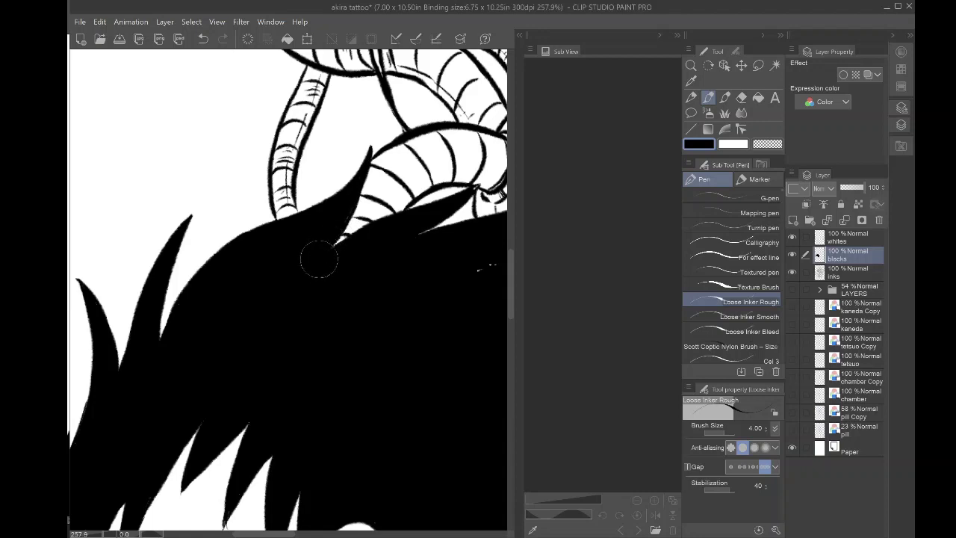
left_click_drag(336, 227, 202, 238)
left_click_drag(349, 278, 347, 245)
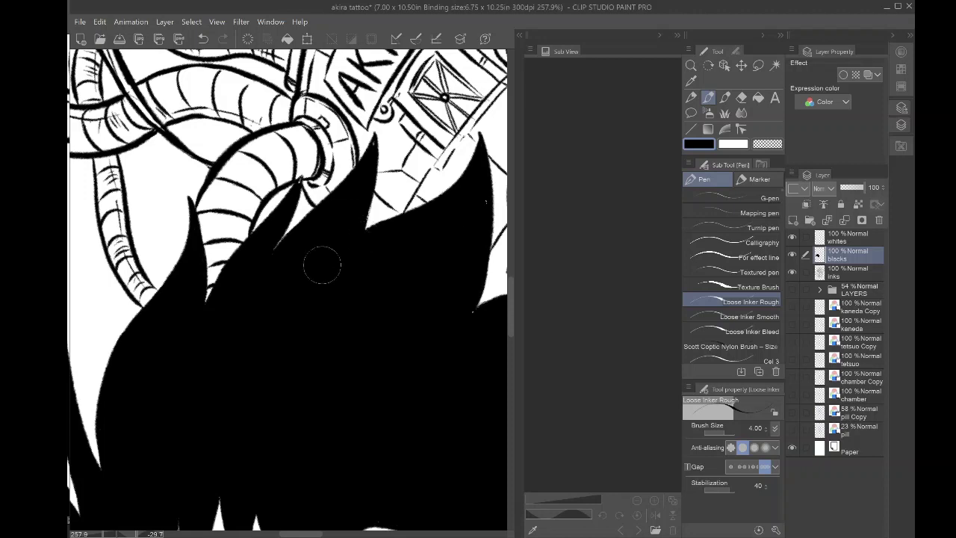
left_click_drag(482, 202, 485, 201)
mouse_move(475, 258)
left_mouse_down()
mouse_move(472, 318)
mouse_move(375, 196)
left_mouse_up()
key("ctrl+minus")
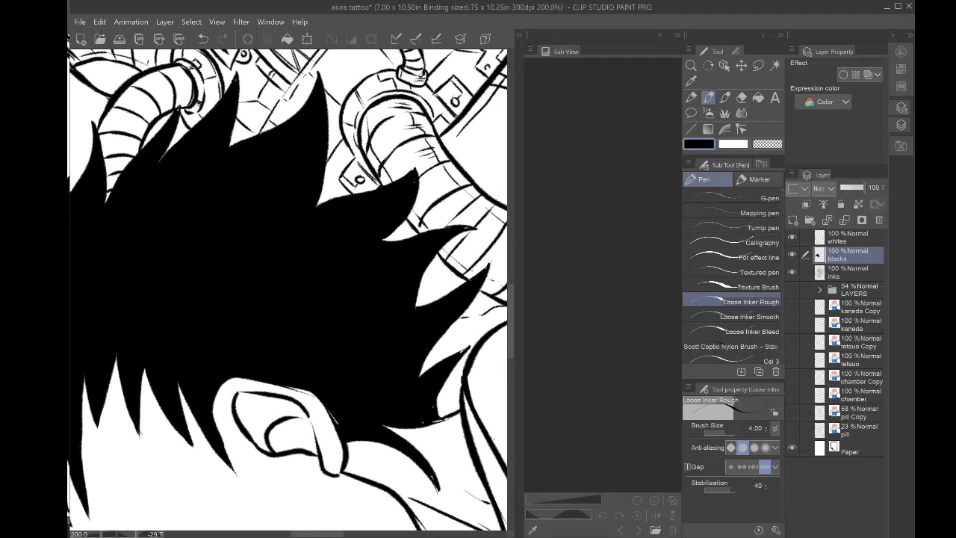
- Touch up the black hair edge behind the ear, at the nape and in the rear spikes, covering the remaining specks
mouse_move(336, 419)
left_mouse_down()
mouse_move(331, 286)
mouse_move(322, 280)
left_mouse_up()
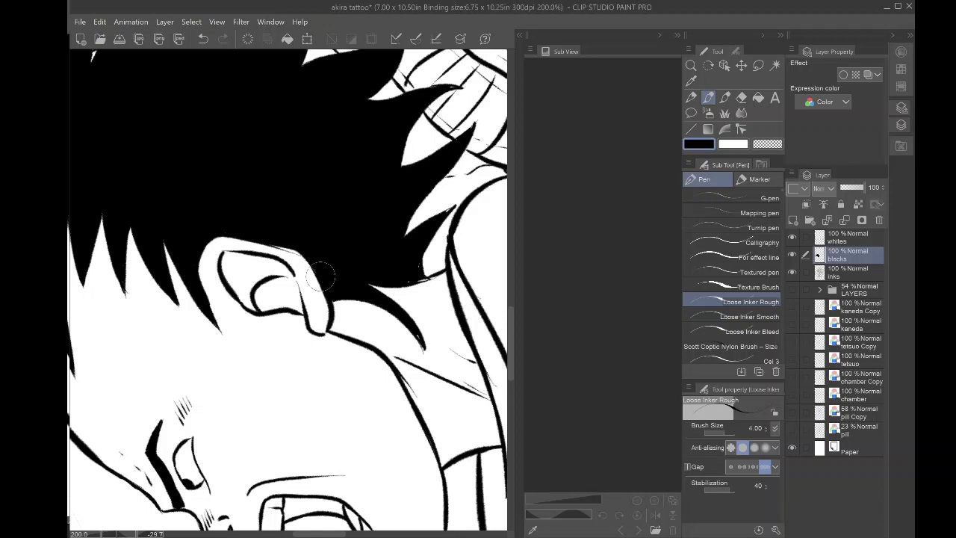
left_click_drag(302, 245, 224, 166)
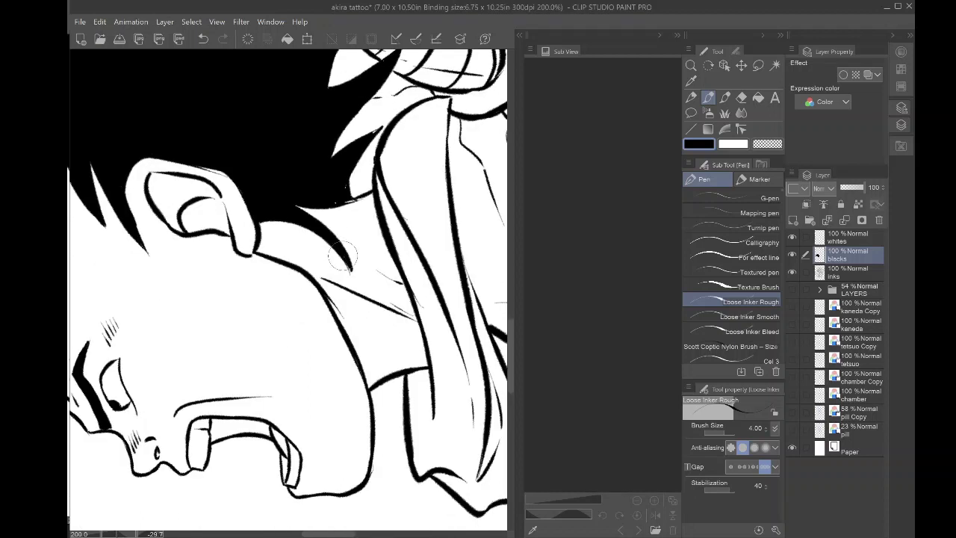
mouse_move(342, 182)
left_mouse_down()
mouse_move(350, 201)
mouse_move(330, 203)
mouse_move(350, 202)
mouse_move(326, 204)
left_mouse_up()
mouse_move(368, 135)
left_mouse_down()
mouse_move(374, 128)
mouse_move(393, 292)
left_mouse_up()
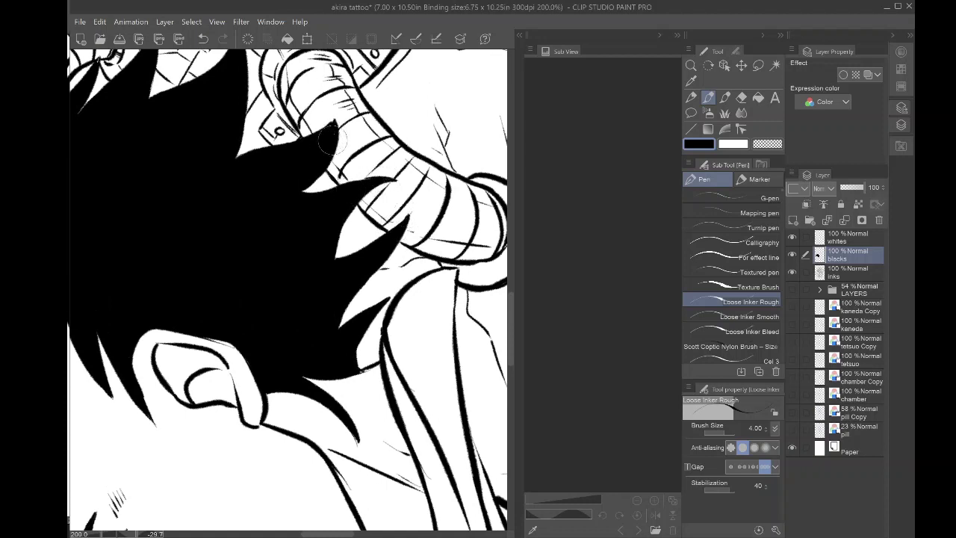
- Reset the canvas rotation to upright and examine the black-filled hair against the whole illustration
scroll(327, 120, "down", 3)
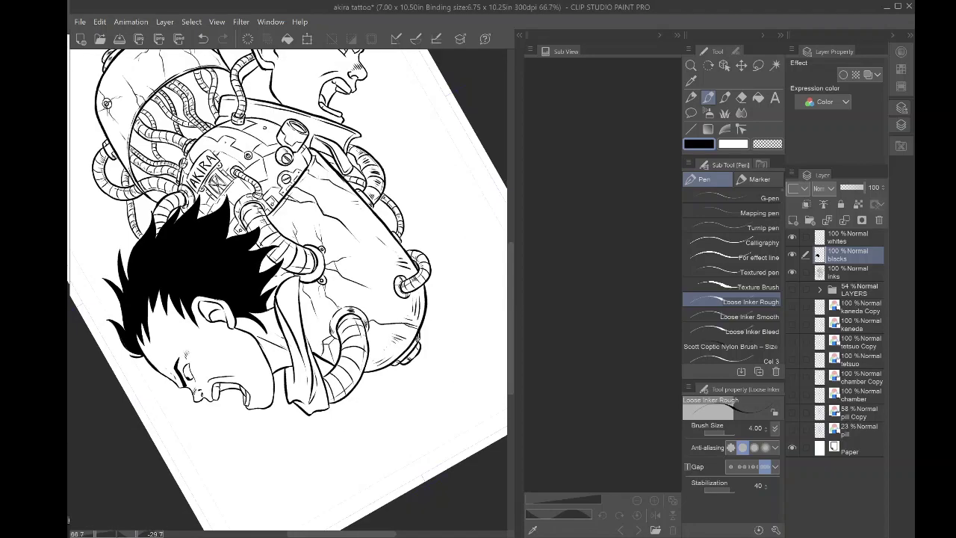
left_click_drag(239, 284, 332, 290)
left_click_drag(388, 224, 407, 284)
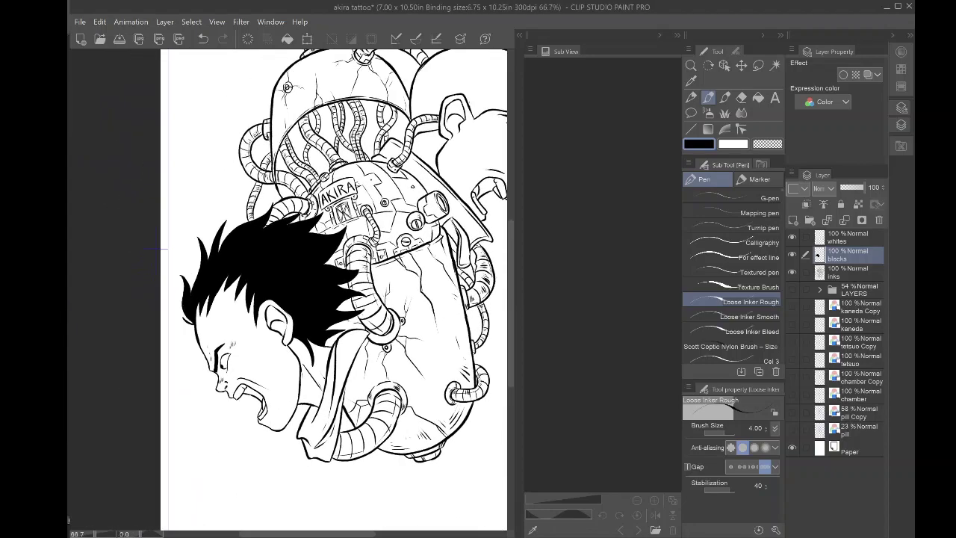
left_click_drag(343, 299, 312, 264)
left_click_drag(128, 214, 119, 168)
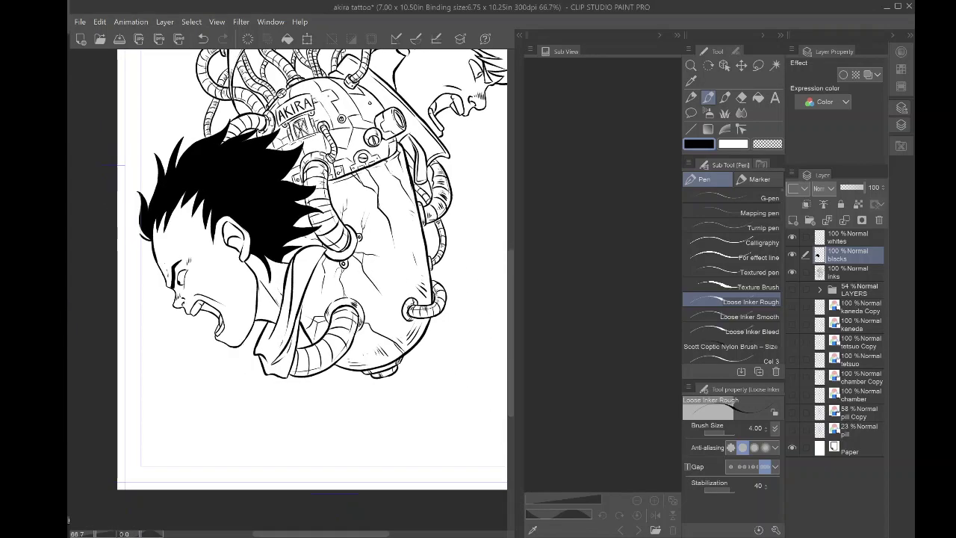
scroll(189, 280, "down", 1)
left_click_drag(297, 247, 343, 274)
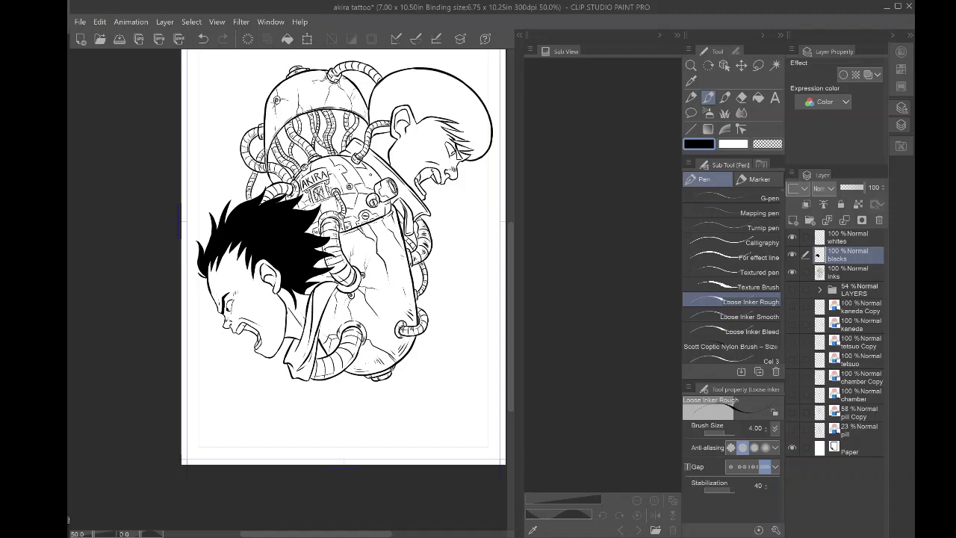
left_click_drag(251, 319, 318, 319)
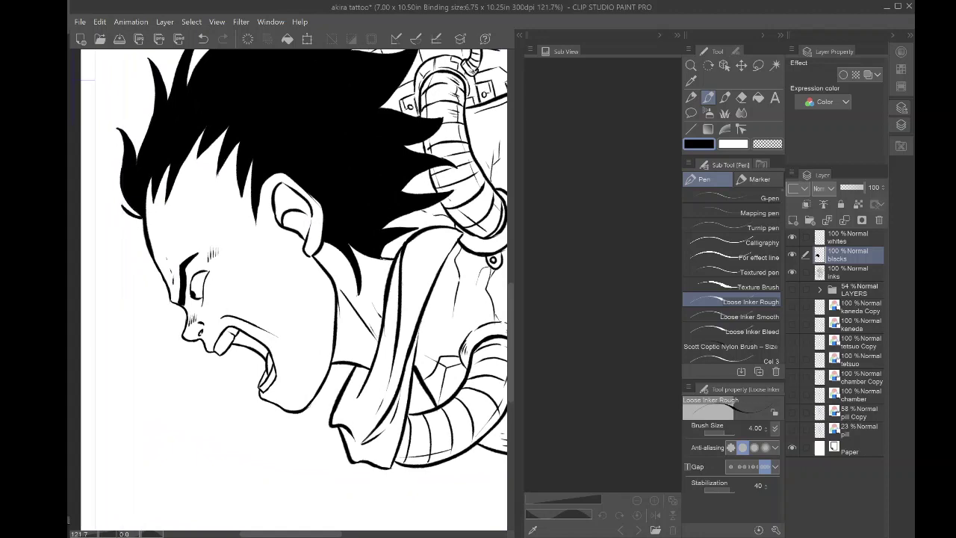
- Fill the inside of the lower head's open mouth with solid black using the Refer other layers fill
key("g")
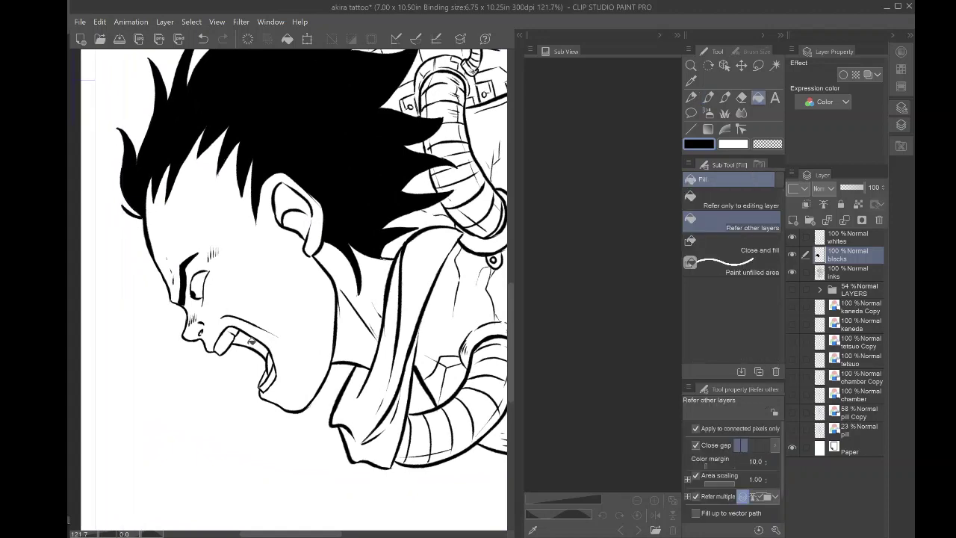
left_click(251, 341)
scroll(157, 336, "down", 2)
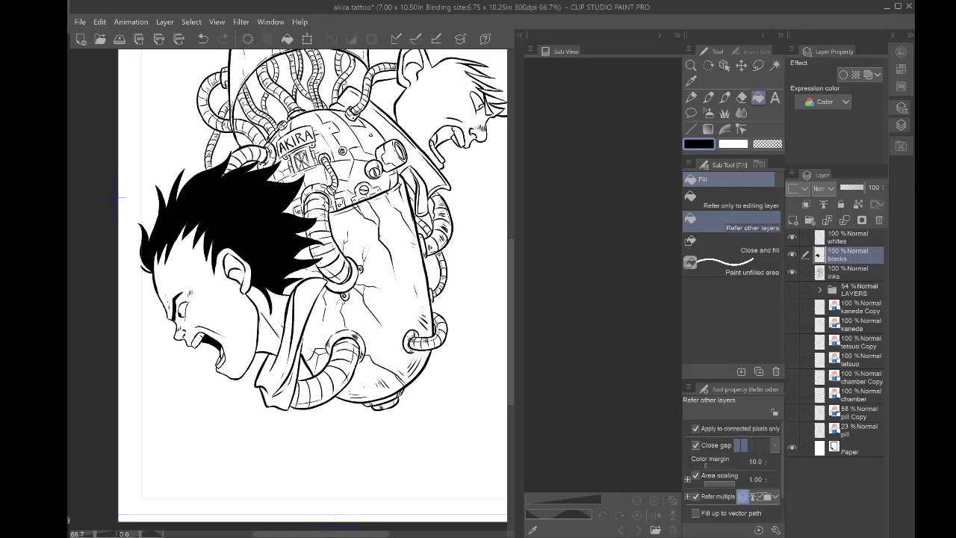
- Fill the upper head's bowl-cut hair with black, including the nape section beneath the tube behind the ear
left_click_drag(321, 209, 244, 325)
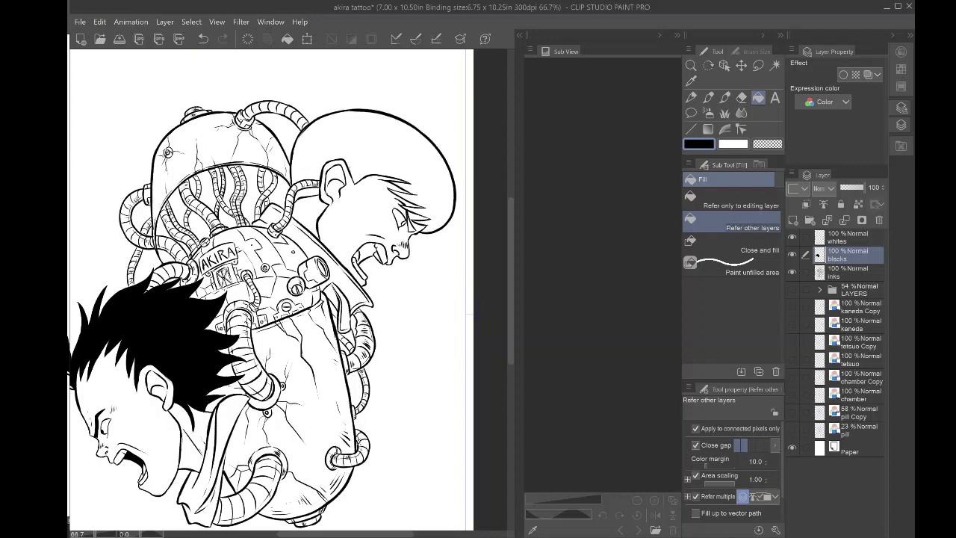
scroll(313, 195, "up", 4)
left_click(277, 234)
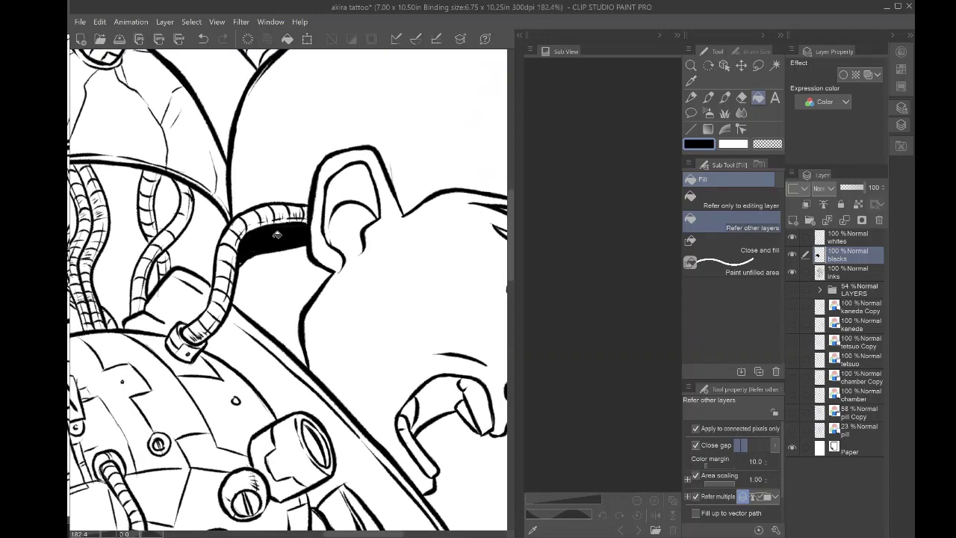
left_click_drag(276, 234, 259, 282)
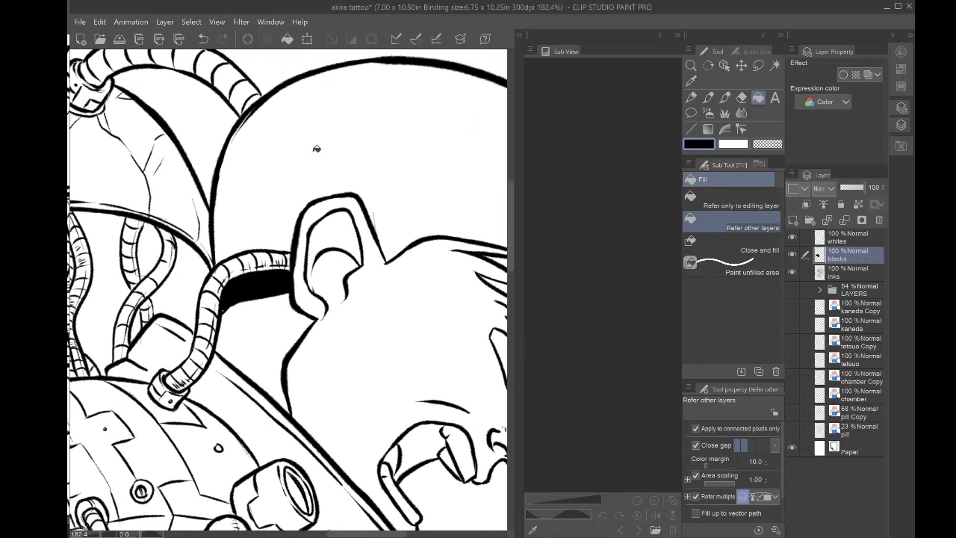
scroll(266, 271, "down", 4)
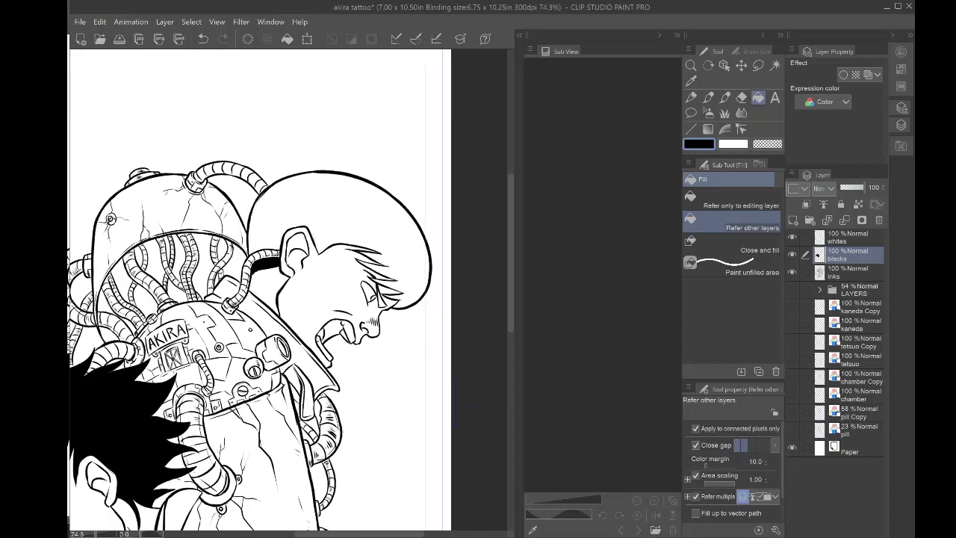
left_click(309, 198)
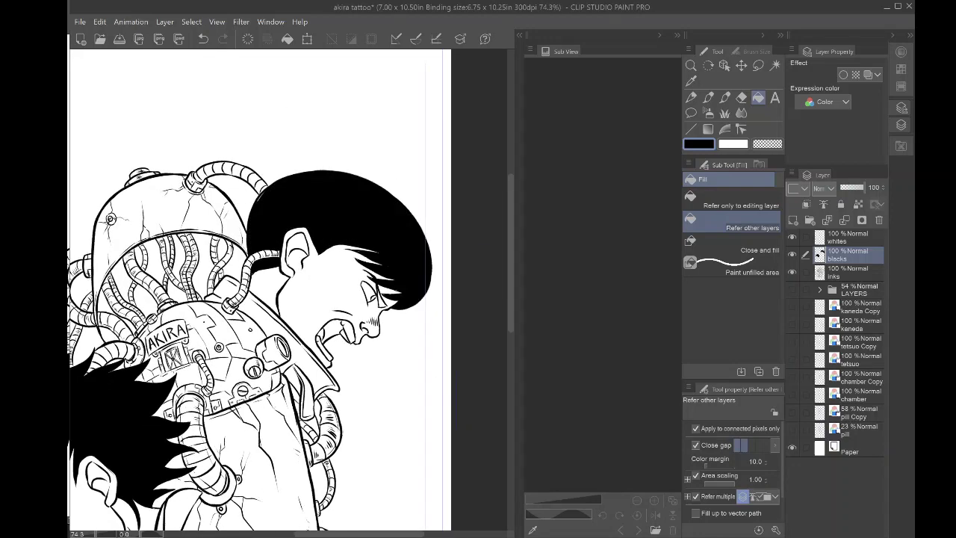
- Fill the upper head's eyebrow, pupil and open mouth with black
scroll(358, 299, "up", 4)
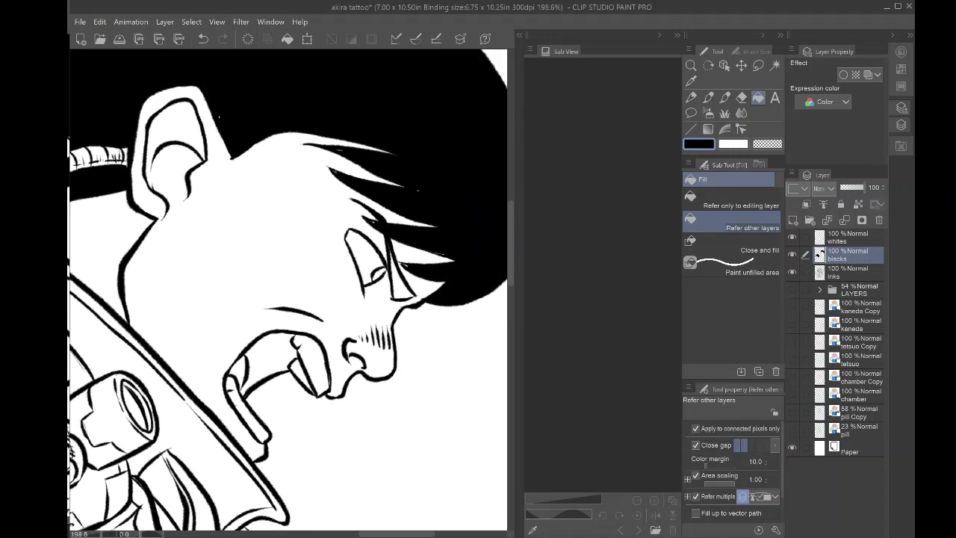
left_click(399, 283)
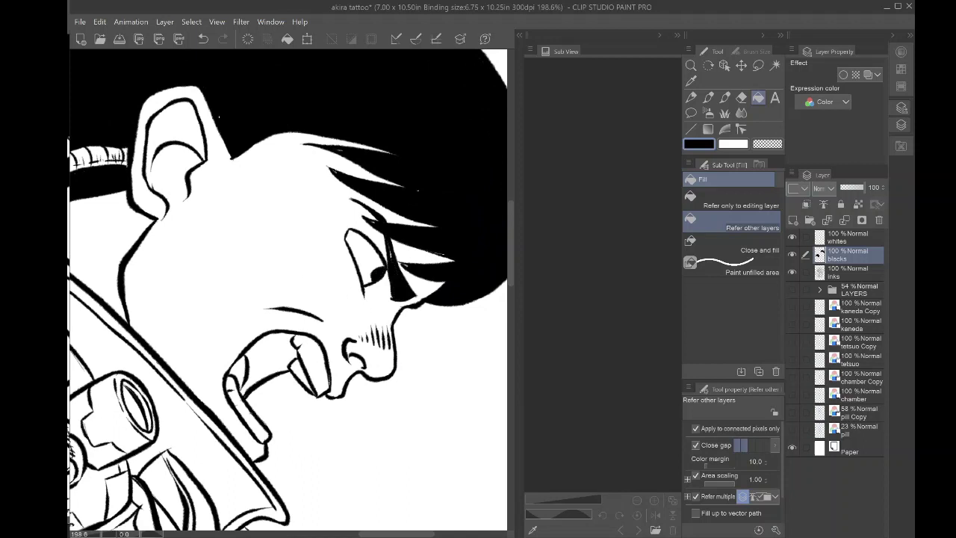
left_click(270, 351)
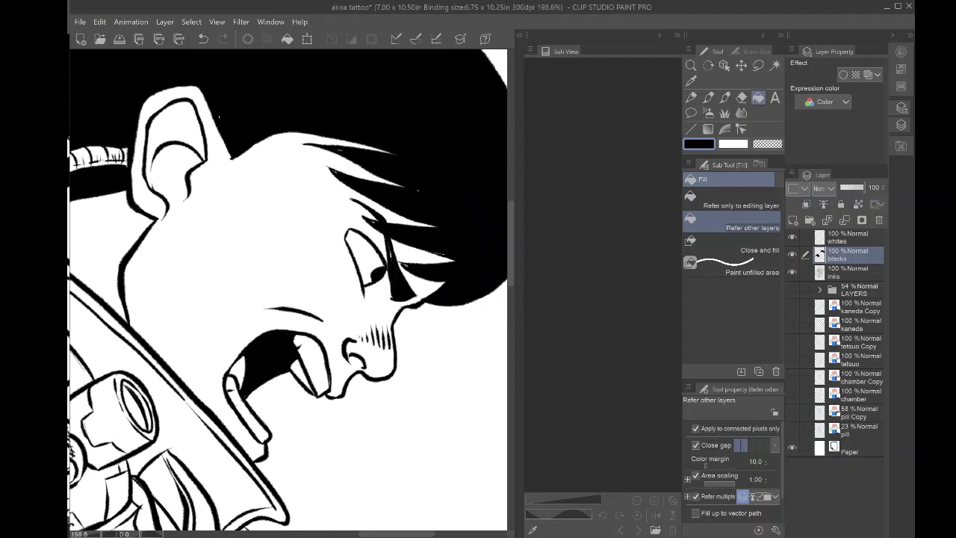
- Rotate the canvas and cover the white specks in the upper head's fringe spikes and around the brow with the Loose Inker Rough pen
key("p")
left_click_drag(336, 276, 270, 294)
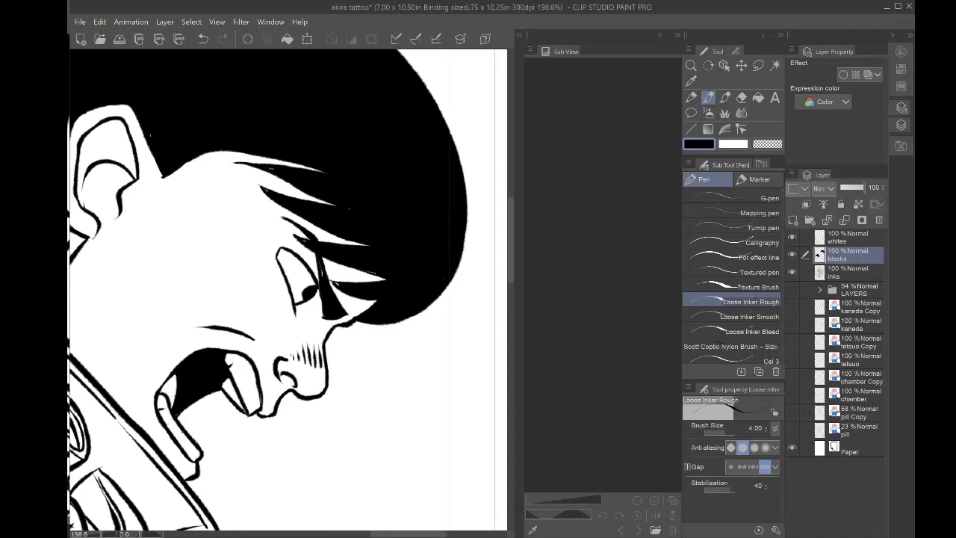
left_click_drag(373, 224, 392, 318)
scroll(299, 289, "up", 5)
scroll(288, 276, "up", 1)
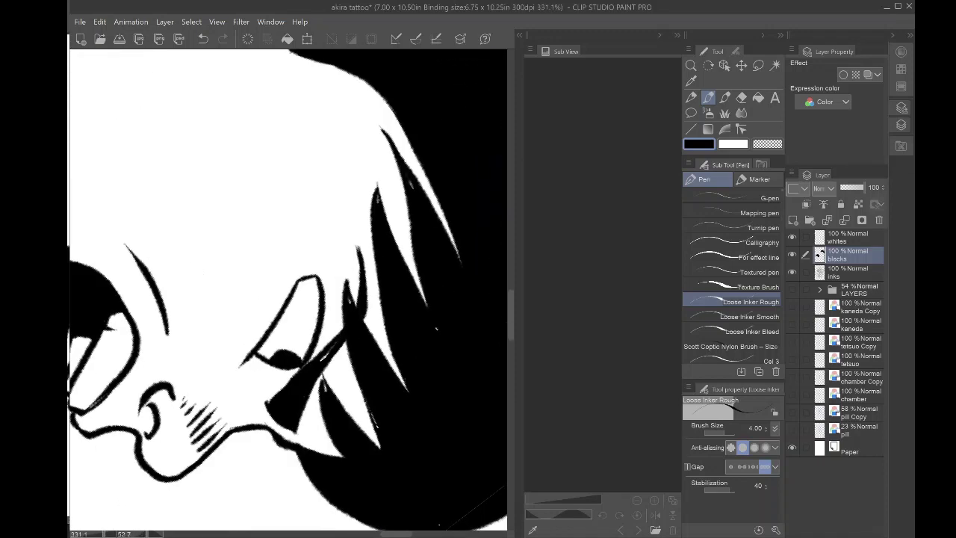
left_click_drag(415, 194, 412, 181)
left_click_drag(441, 326, 433, 334)
left_click_drag(379, 196, 378, 207)
left_click_drag(327, 354, 320, 360)
- Touch up the remaining specks and edges of the upper head's black hair beneath the fringe, beside the ear and at the back
scroll(322, 378, "down", 5)
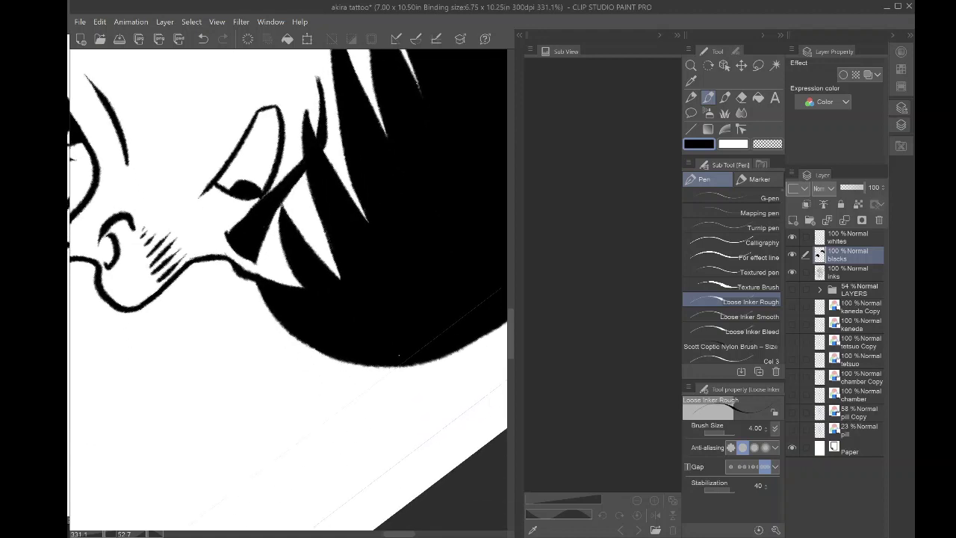
scroll(405, 335, "down", 6)
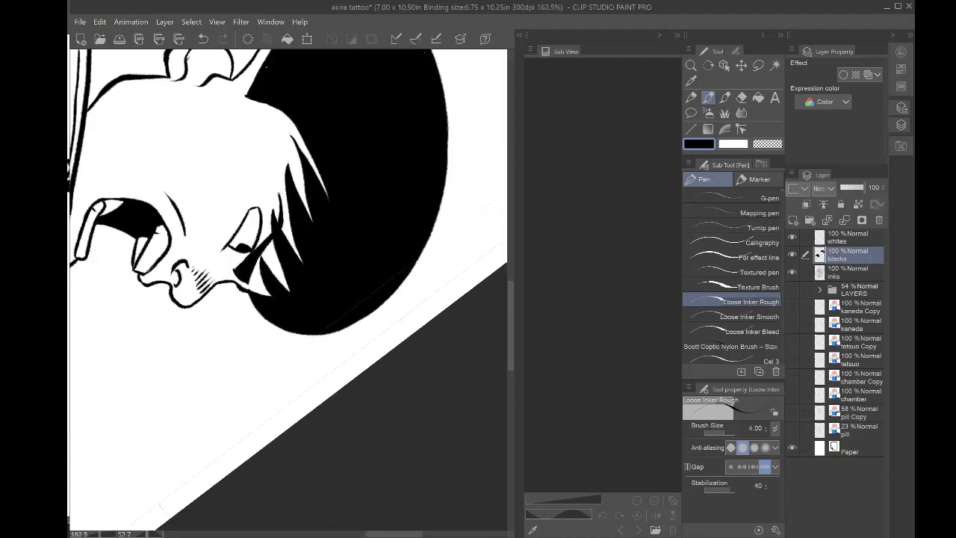
scroll(213, 183, "up", 5)
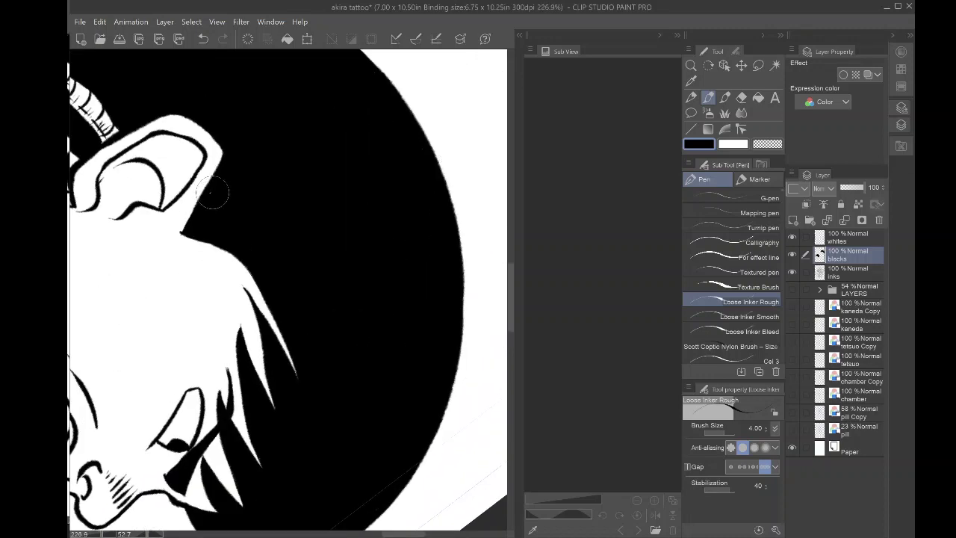
scroll(224, 183, "down", 3)
mouse_move(224, 183)
left_mouse_down()
mouse_move(172, 248)
mouse_move(175, 339)
mouse_move(256, 319)
left_mouse_up()
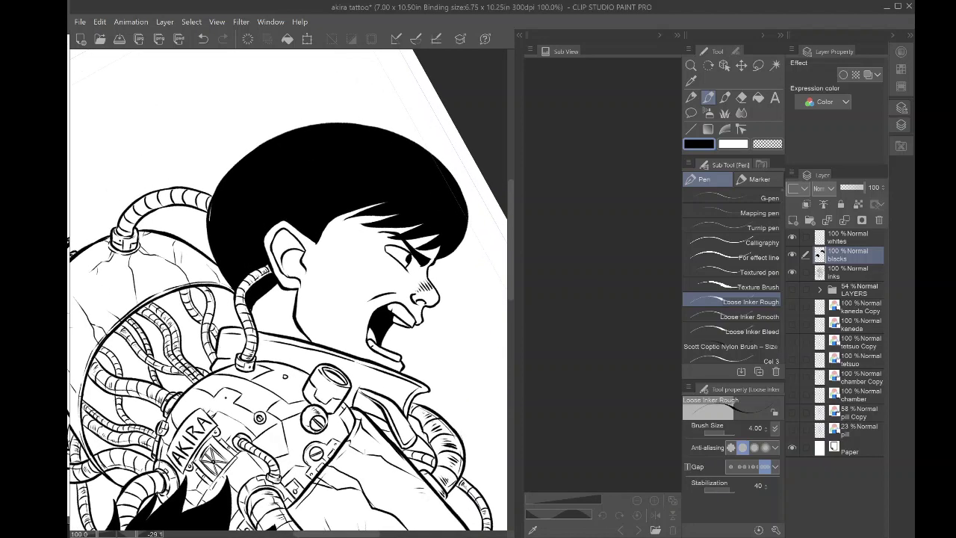
scroll(183, 201, "up", 3)
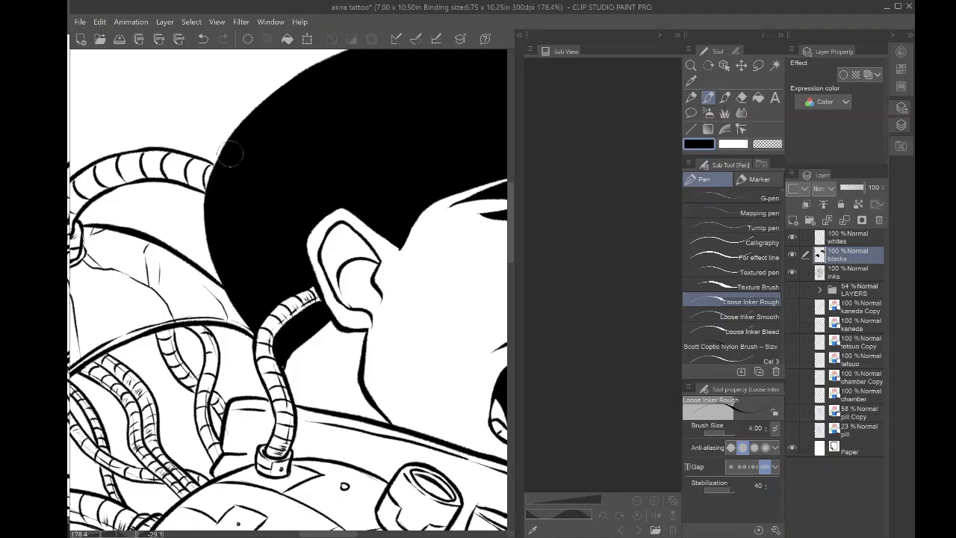
- Return the canvas rotation to upright and examine both black-filled heads against the whole illustration
scroll(230, 153, "down", 3)
left_click_drag(230, 284, 319, 221)
scroll(224, 299, "down", 3)
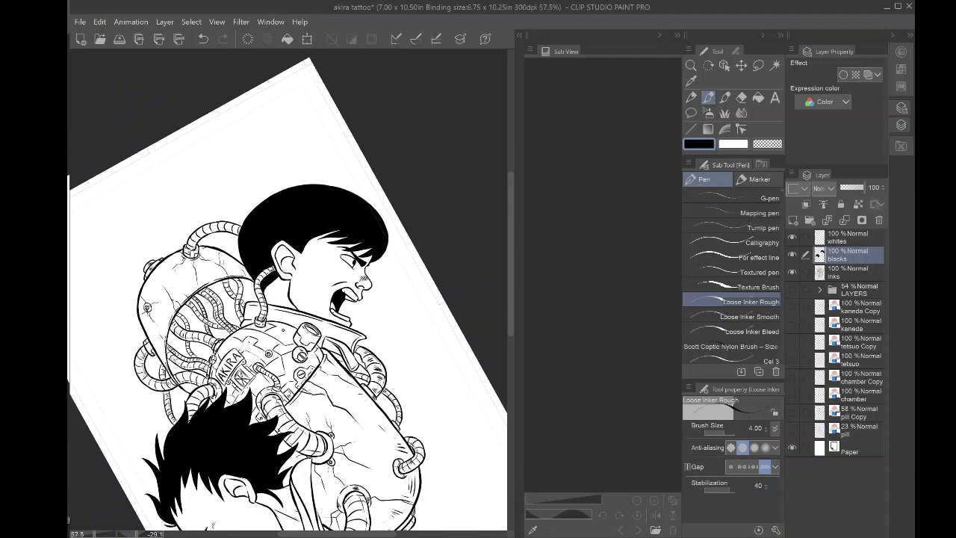
left_click_drag(358, 262, 380, 350)
left_click_drag(284, 336, 334, 224)
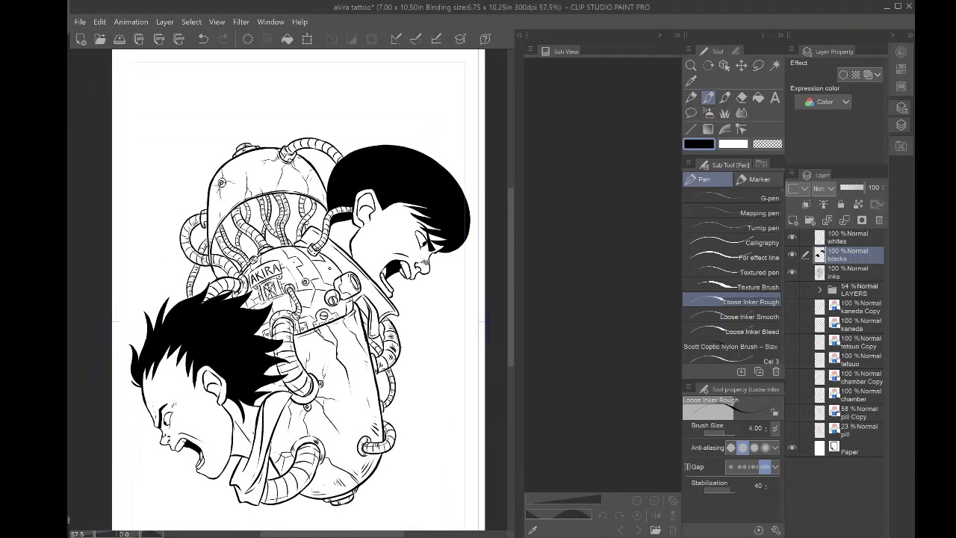
scroll(298, 291, "down", 1)
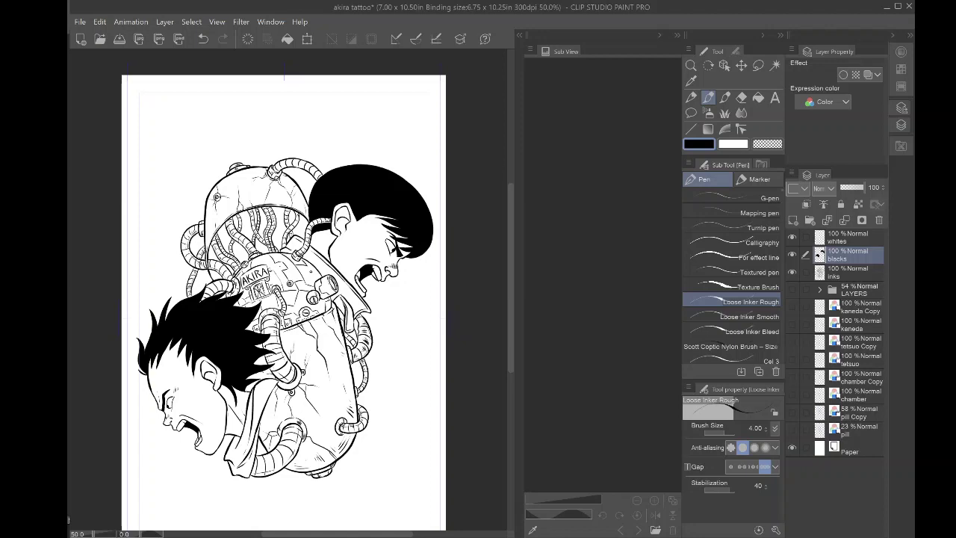
- Fill the right and middle gaps between the tubes inside the capsule opening with black
left_click(741, 97)
scroll(228, 245, "up", 1)
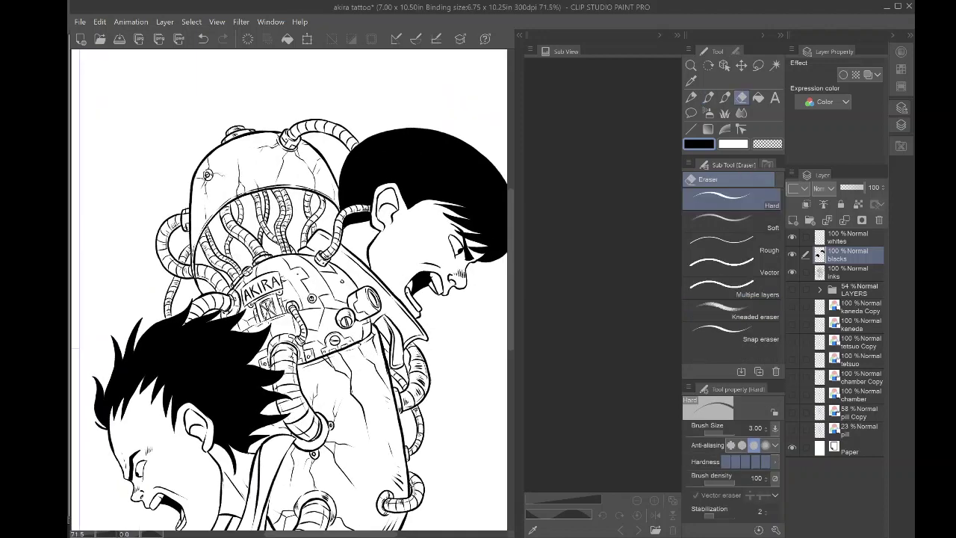
key("g")
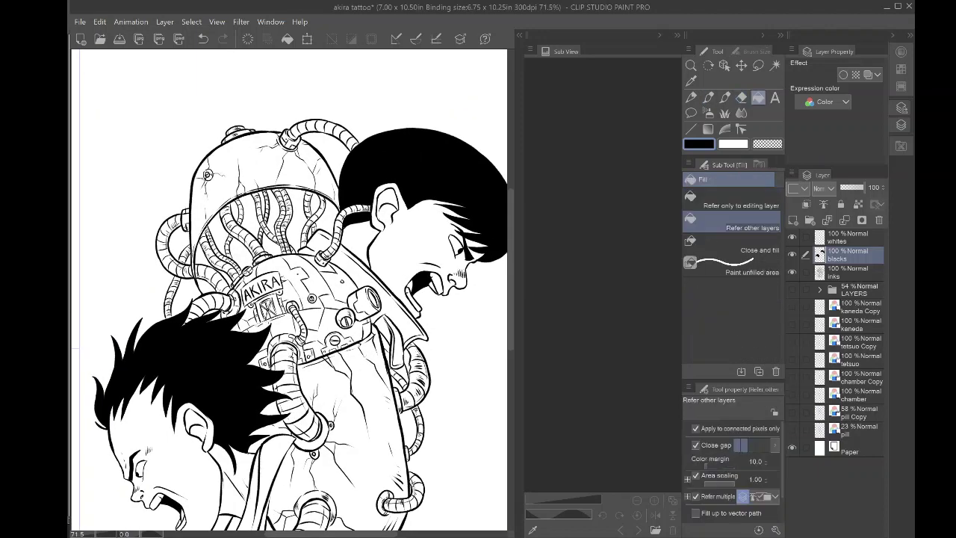
left_click(298, 195)
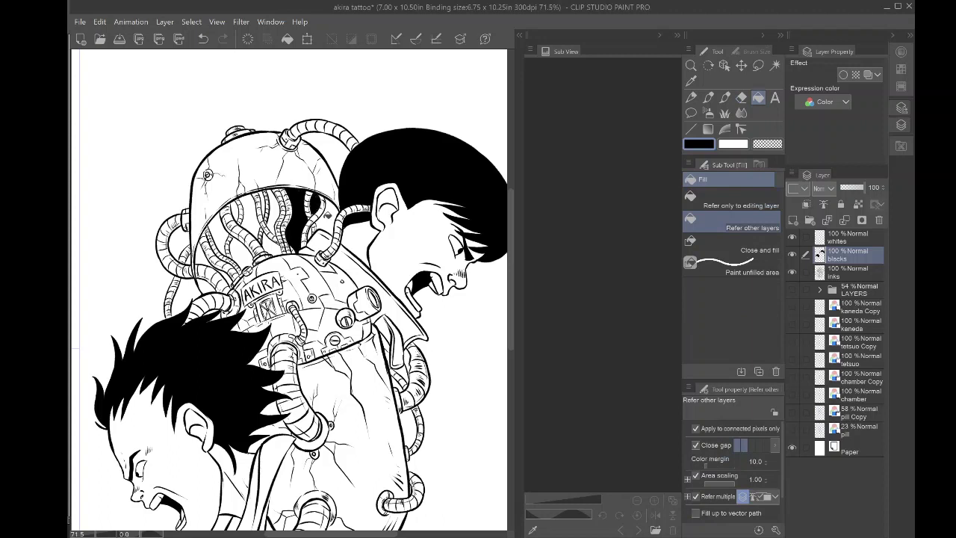
left_click(327, 215)
left_click(273, 212)
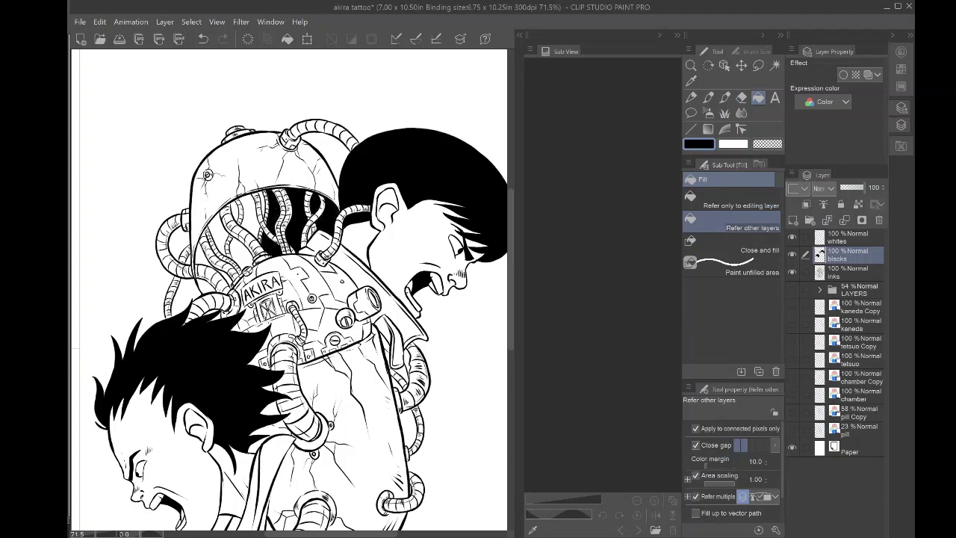
- Fill the remaining left-hand gaps between the tubes inside the capsule opening with black, down to the lower corner
left_click(256, 218)
left_click(240, 208)
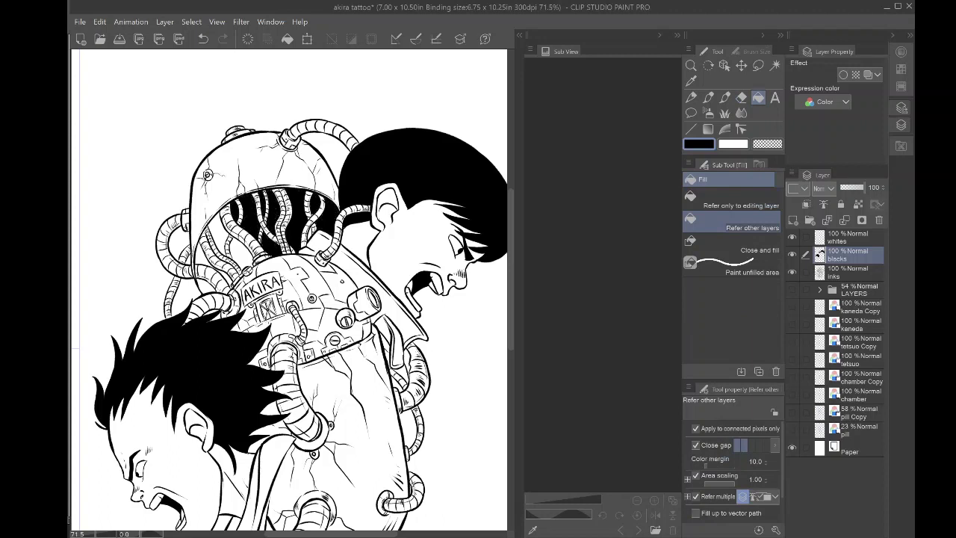
left_click(237, 238)
left_click(226, 230)
left_click(202, 255)
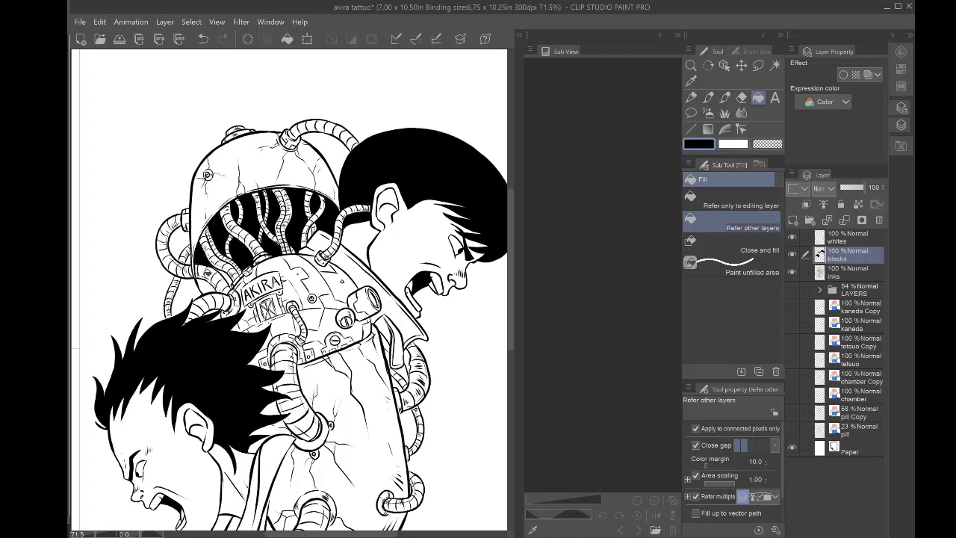
left_click(214, 281)
key("ctrl+minus")
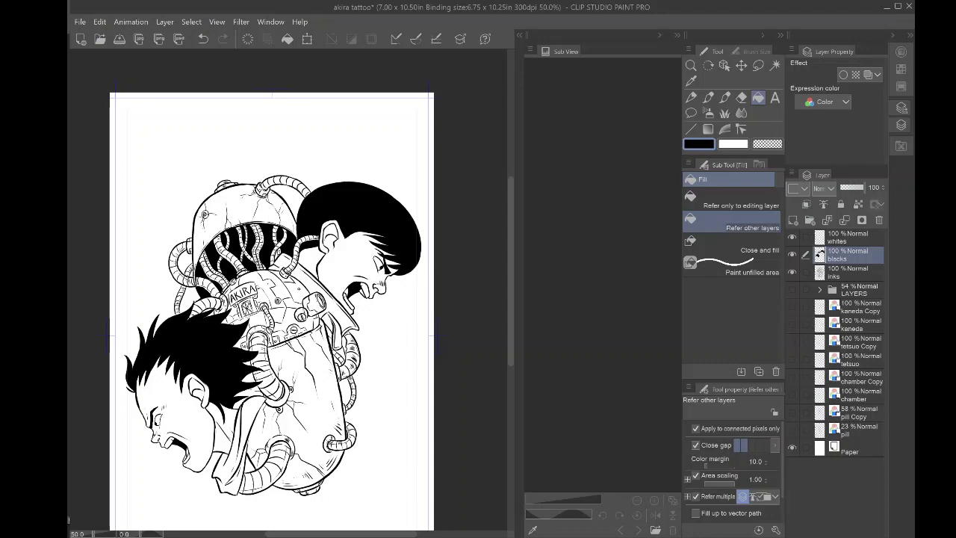
- Fill the opening of the cylindrical nozzle on the dome and the small bolts of the AKIRA plate with black
scroll(230, 299, "up", 5)
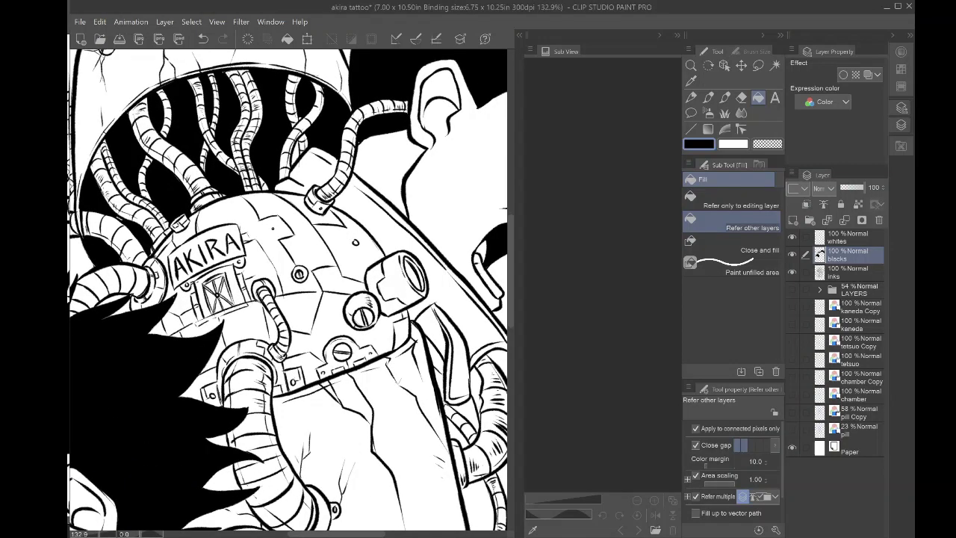
left_click(414, 271)
scroll(144, 294, "up", 5)
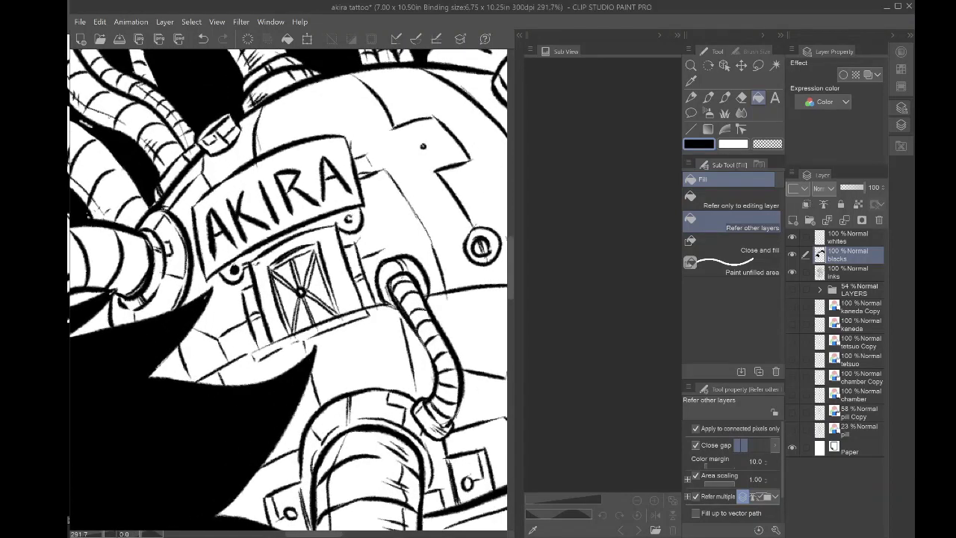
- Examine the AKIRA plate, the surrounding tubes and the whole illustration for areas that still need black
key("p")
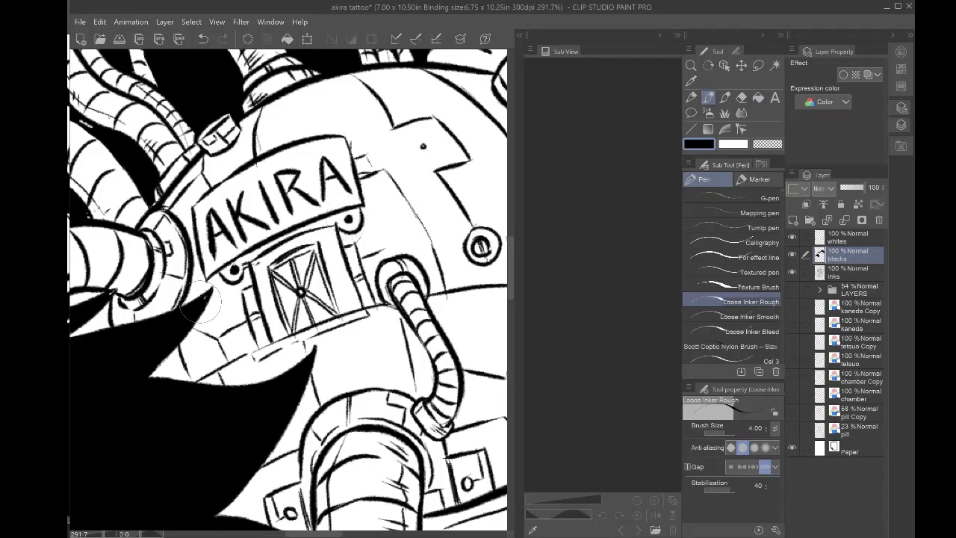
scroll(214, 310, "down", 5)
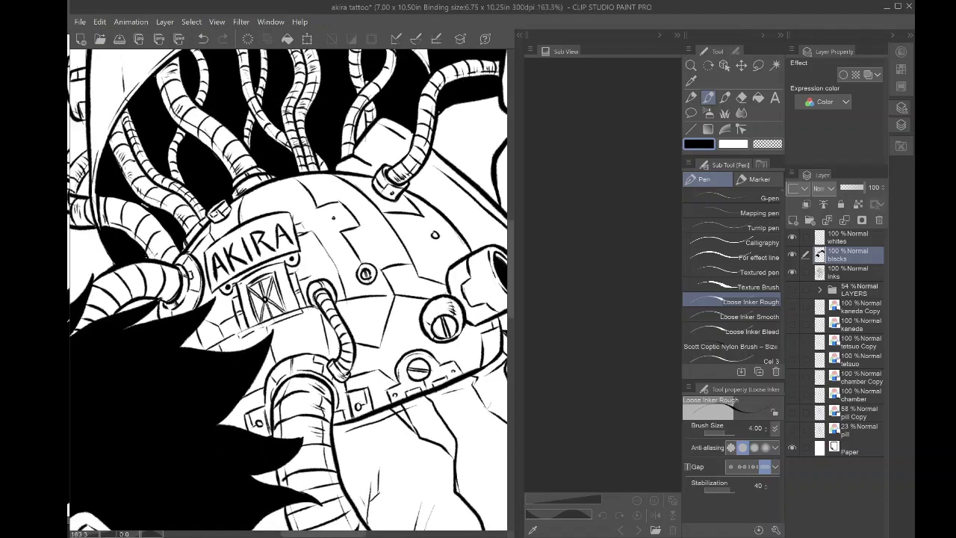
left_click_drag(216, 314, 236, 275)
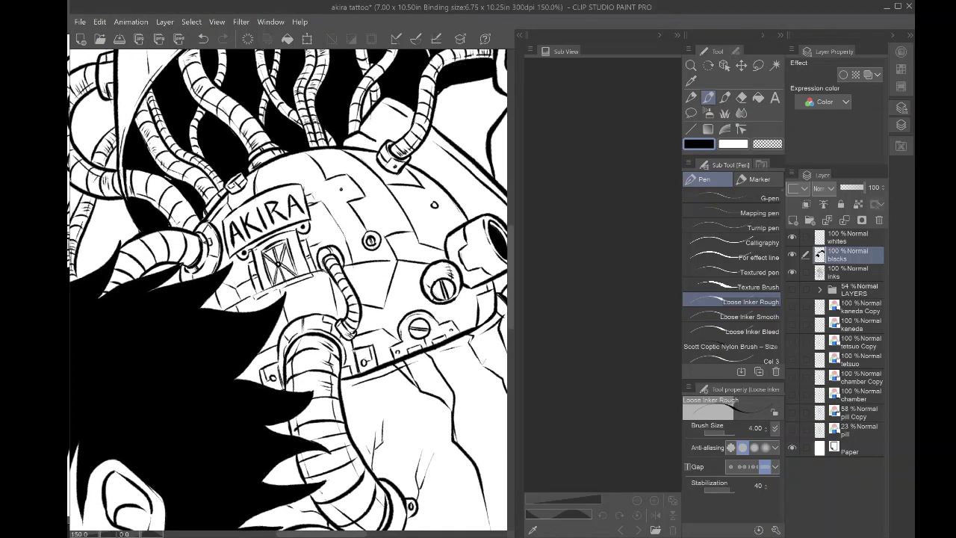
scroll(170, 227, "up", 1)
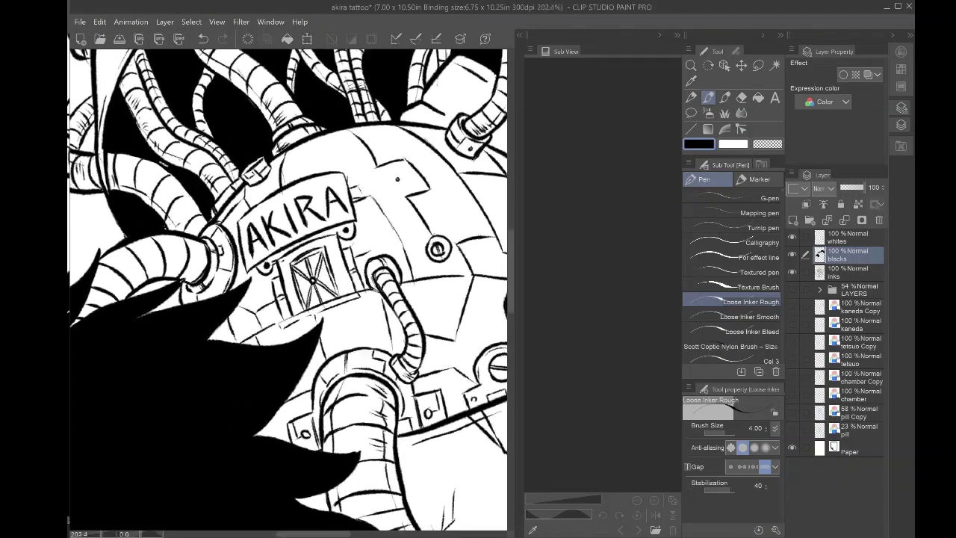
scroll(170, 228, "down", 1)
left_click_drag(170, 232, 160, 118)
scroll(287, 291, "down", 3)
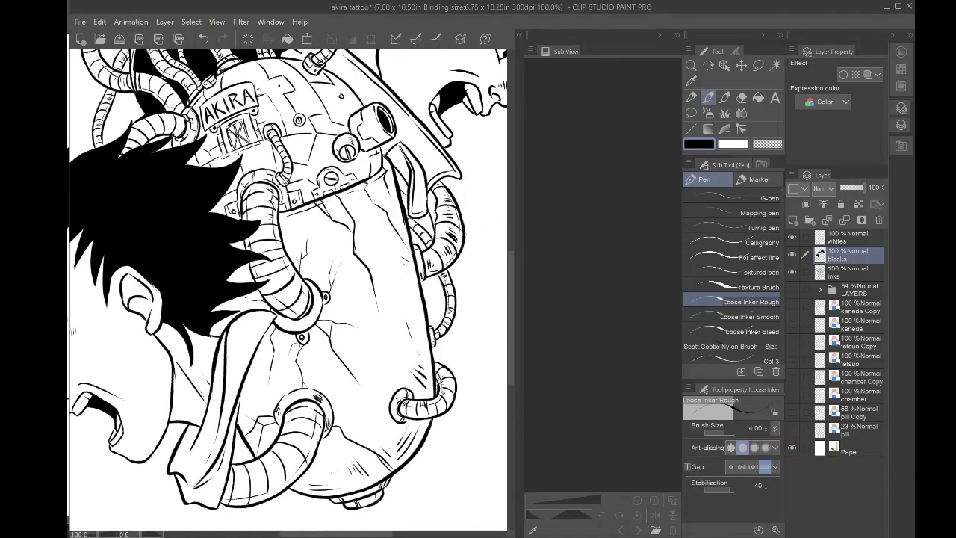
scroll(246, 288, "down", 3)
left_click_drag(246, 288, 279, 283)
scroll(284, 299, "up", 1)
scroll(284, 291, "up", 1)
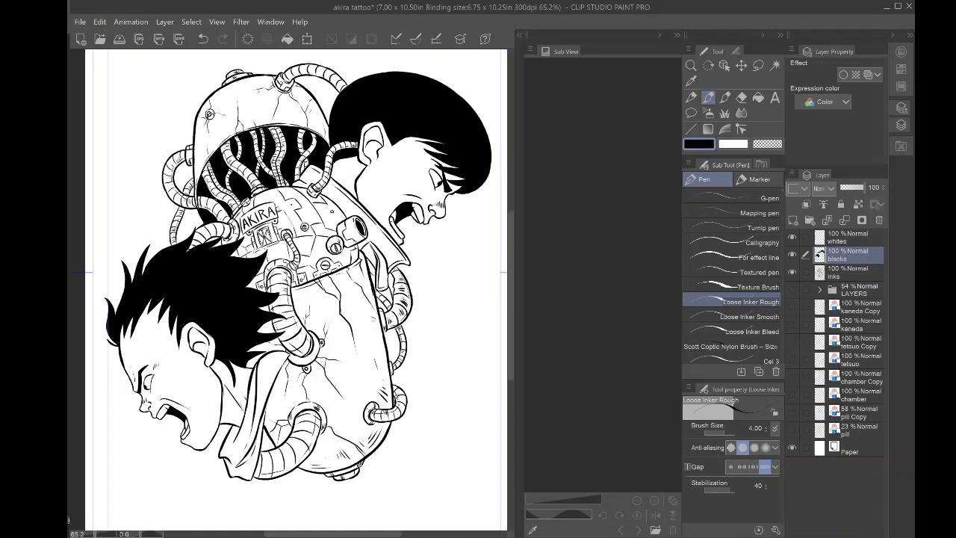
- Select the whites layer and set up the Iron Pen brush with white as the drawing colour
left_click(850, 234)
key("x")
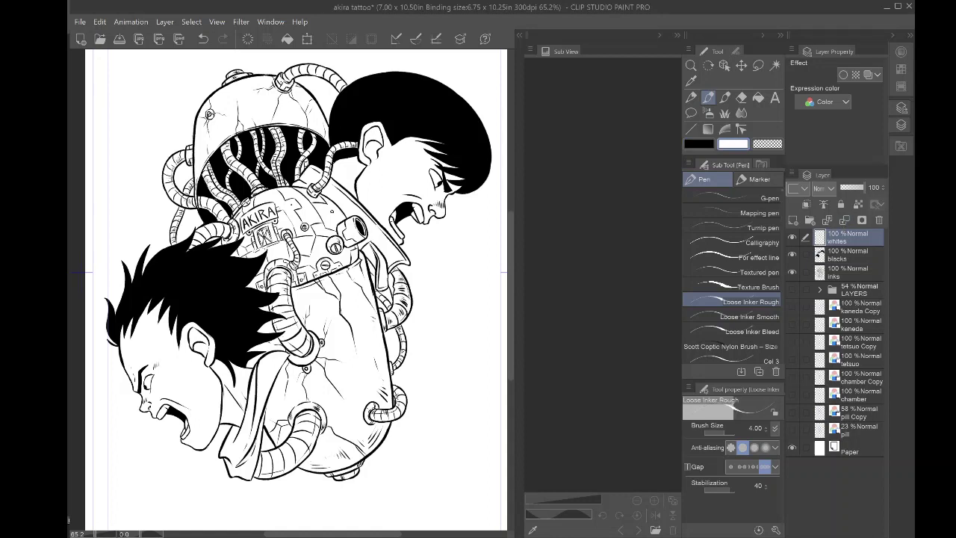
scroll(732, 283, "down", 5)
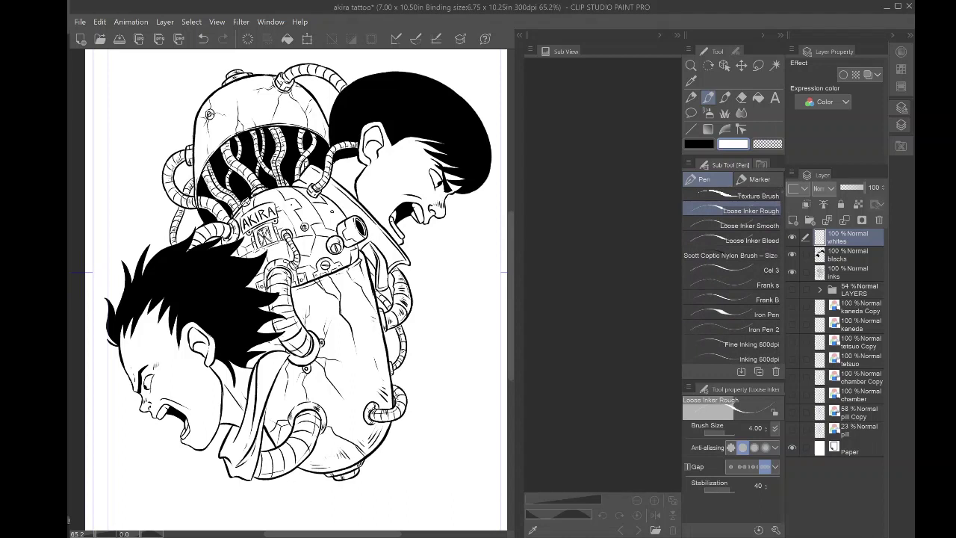
left_click(732, 314)
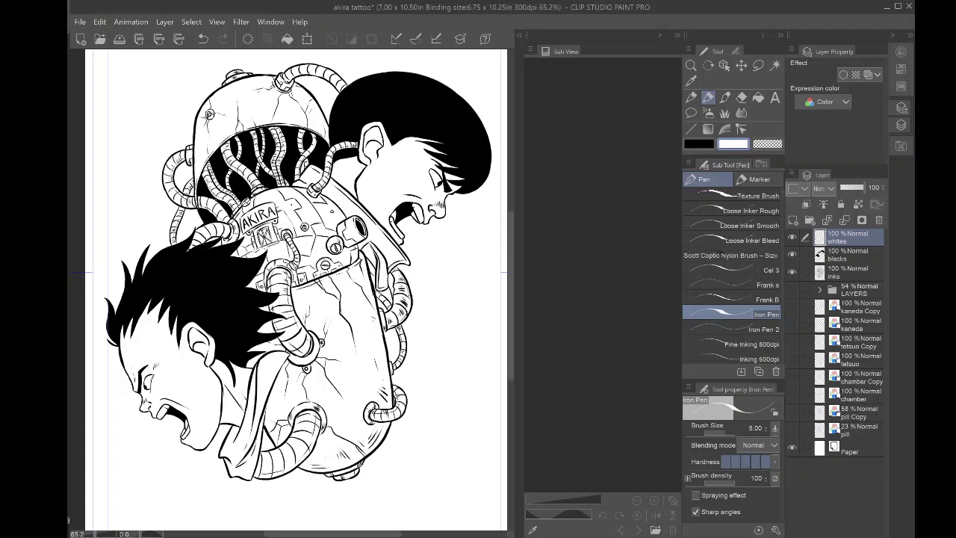
- Paint jagged white highlight streaks across the spiky black hair of the lower head, from the front hairline to behind the ear
left_click_drag(165, 297, 287, 260)
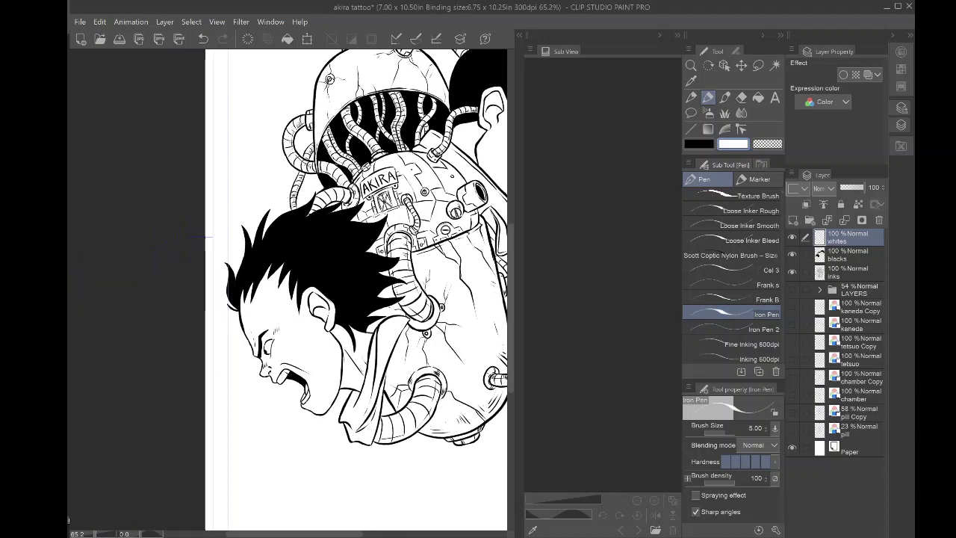
scroll(287, 259, "up", 4)
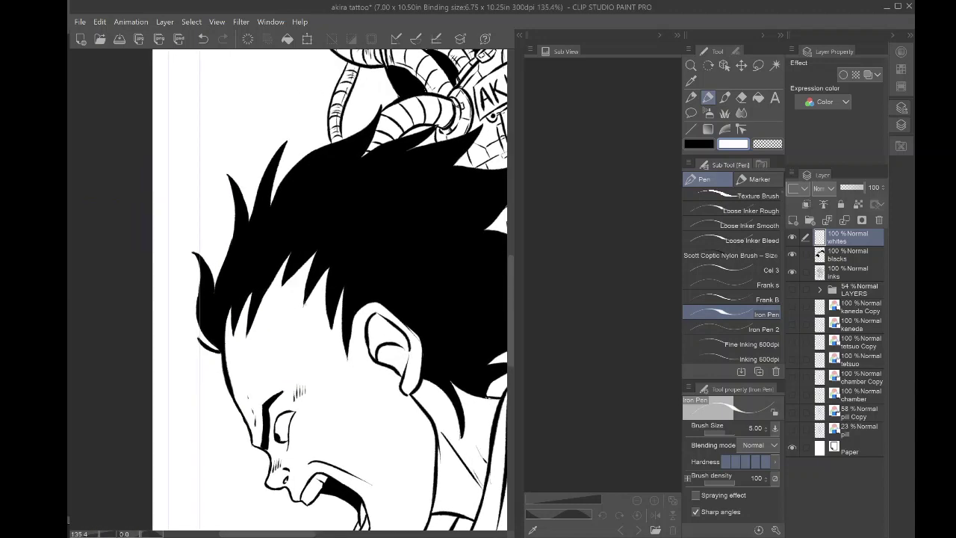
mouse_move(278, 242)
left_mouse_down()
mouse_move(312, 215)
mouse_move(349, 218)
mouse_move(333, 232)
mouse_move(361, 231)
left_mouse_up()
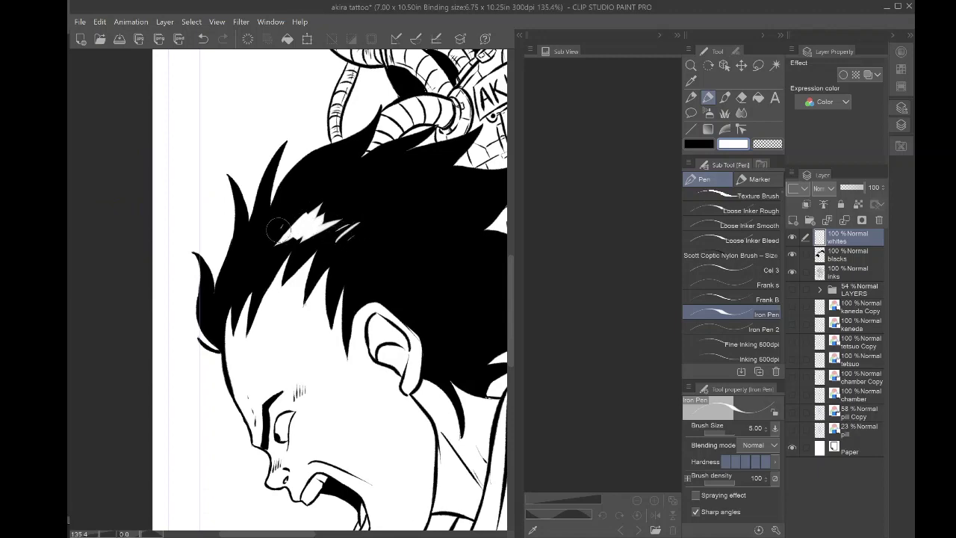
left_click_drag(281, 228, 267, 250)
mouse_move(364, 253)
left_mouse_down()
mouse_move(293, 226)
mouse_move(323, 217)
mouse_move(357, 224)
mouse_move(329, 238)
mouse_move(376, 241)
mouse_move(340, 265)
mouse_move(383, 252)
mouse_move(372, 283)
mouse_move(404, 280)
mouse_move(370, 298)
mouse_move(408, 302)
mouse_move(374, 317)
mouse_move(422, 332)
left_mouse_up()
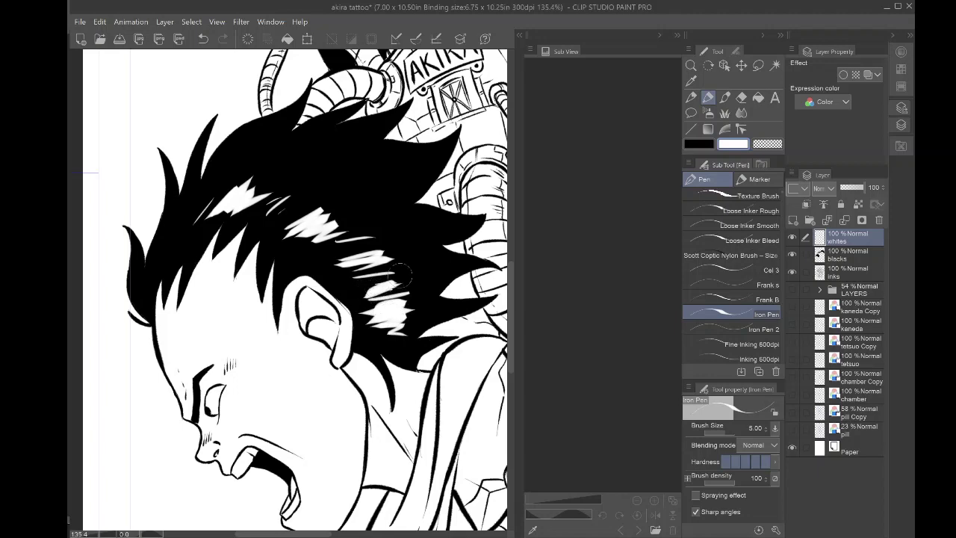
mouse_move(194, 214)
left_mouse_down()
mouse_move(172, 251)
mouse_move(224, 252)
left_mouse_up()
scroll(169, 252, "down", 2)
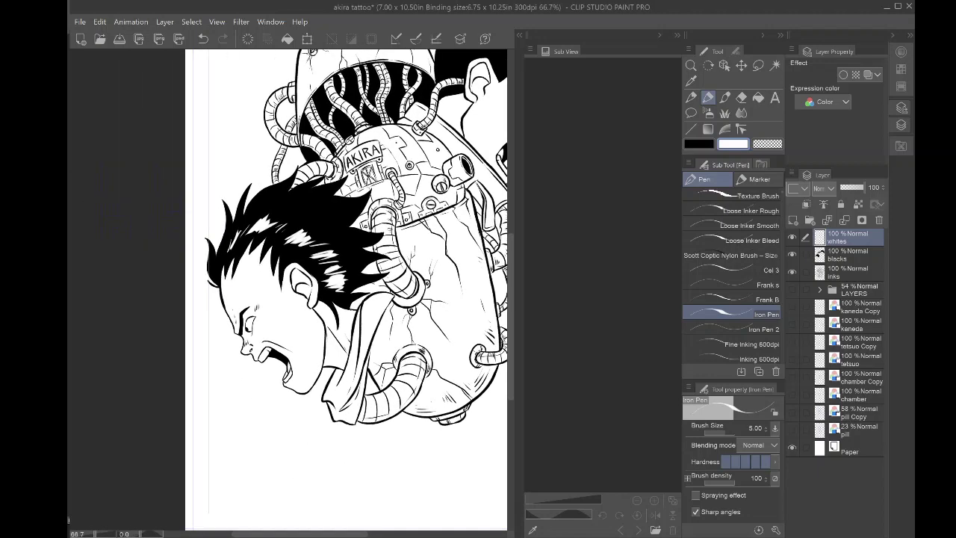
mouse_move(282, 230)
left_mouse_down()
mouse_move(308, 213)
mouse_move(325, 235)
mouse_move(341, 230)
left_mouse_up()
left_click_drag(259, 218, 281, 202)
- Paint a curved band of spiky white highlights across the black hair of the upper head, from the back to the forehead
mouse_move(237, 231)
left_mouse_down()
mouse_move(249, 215)
mouse_move(236, 216)
mouse_move(104, 341)
mouse_move(136, 406)
left_mouse_up()
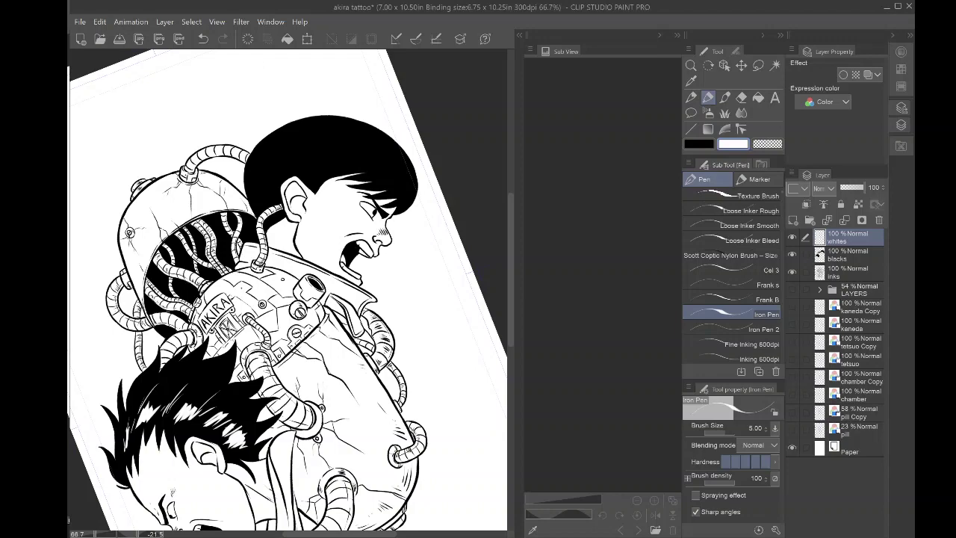
scroll(276, 163, "up", 5)
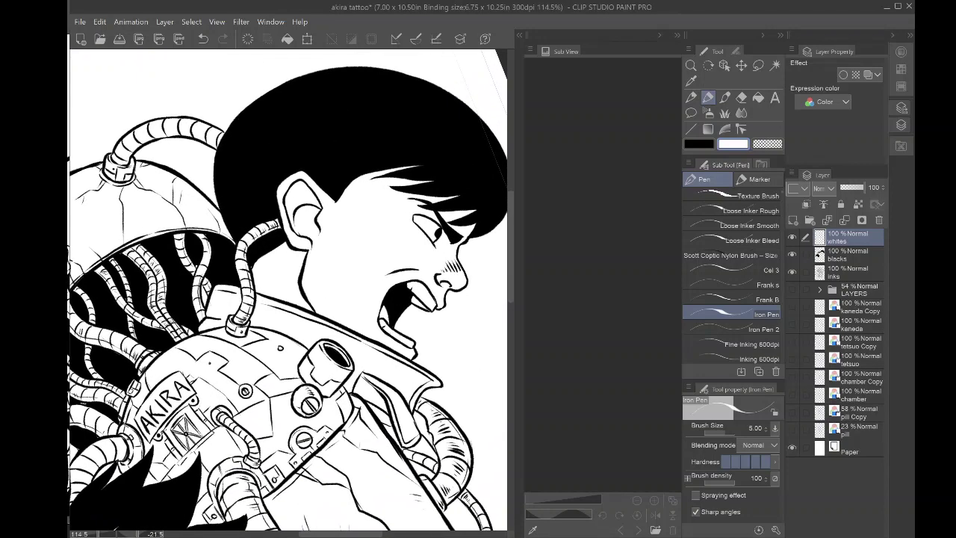
left_click_drag(298, 209, 290, 275)
left_click_drag(186, 336, 204, 364)
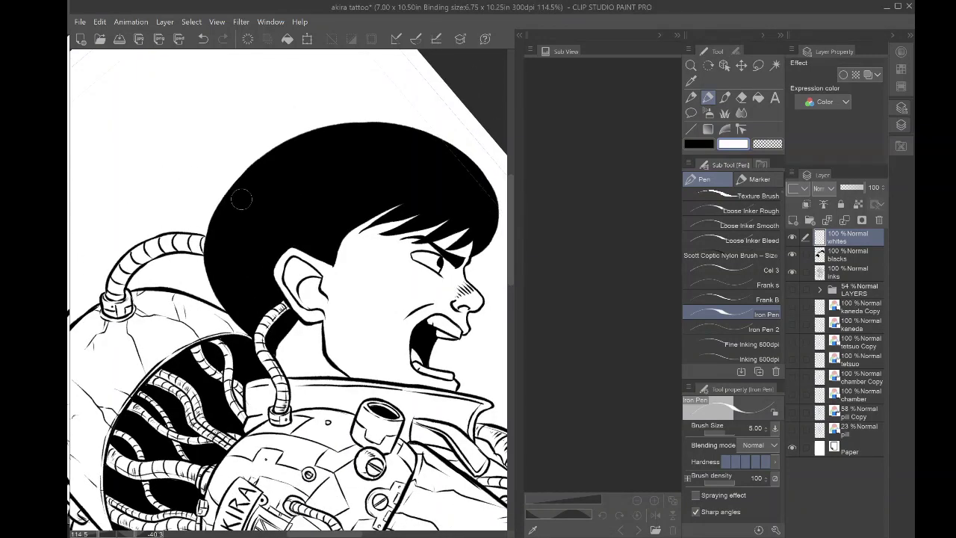
mouse_move(226, 218)
left_mouse_down()
mouse_move(253, 187)
mouse_move(281, 176)
mouse_move(285, 186)
mouse_move(306, 161)
left_mouse_up()
left_click_drag(469, 178, 486, 203)
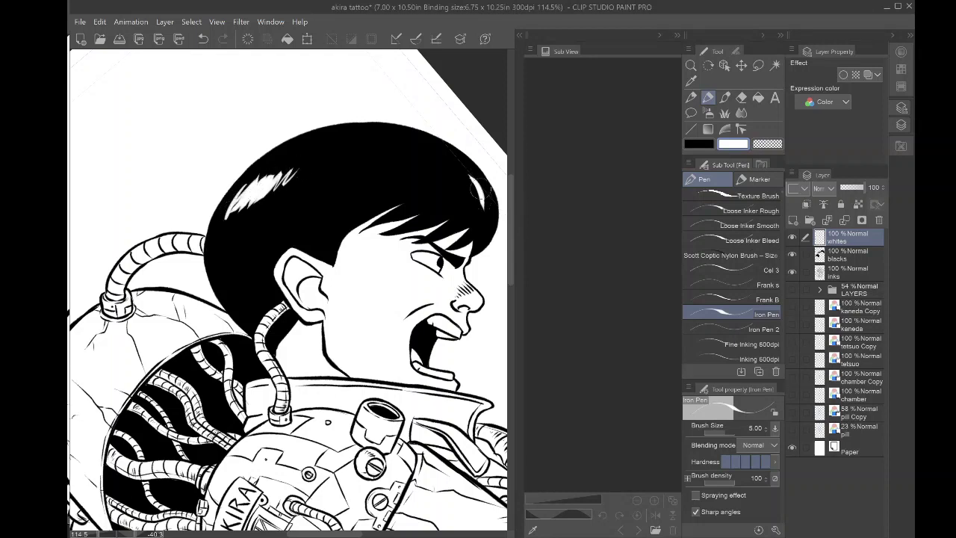
left_click(204, 39)
mouse_move(462, 166)
left_mouse_down()
mouse_move(412, 157)
mouse_move(407, 169)
mouse_move(392, 146)
left_mouse_up()
mouse_move(324, 184)
left_mouse_down()
mouse_move(302, 176)
mouse_move(309, 163)
mouse_move(306, 184)
mouse_move(371, 160)
left_mouse_up()
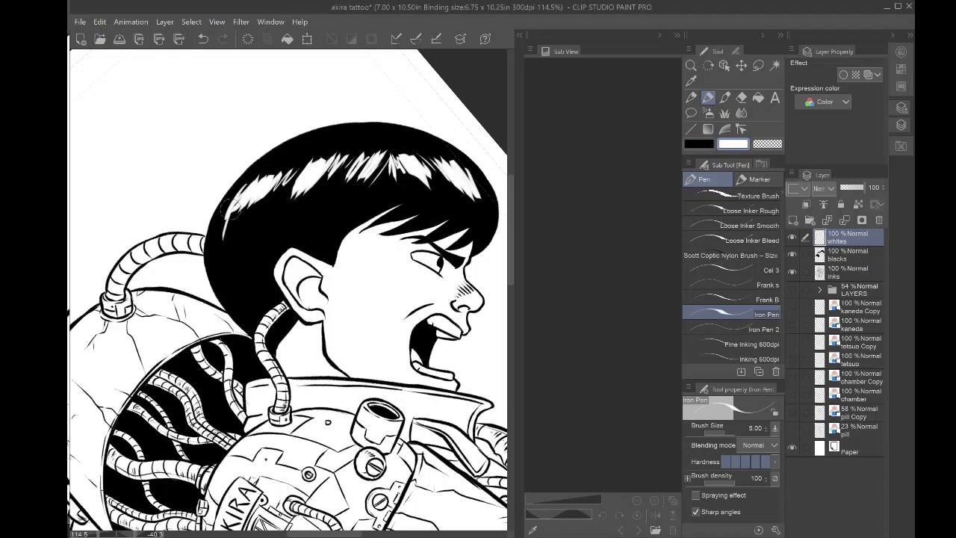
- Add thin white streaks along the back, middle and front of the upper head's highlight band
left_click_drag(231, 212, 220, 242)
left_click_drag(302, 178, 289, 199)
left_click_drag(313, 159, 326, 142)
mouse_move(472, 182)
left_mouse_down()
mouse_move(489, 211)
mouse_move(455, 154)
left_mouse_up()
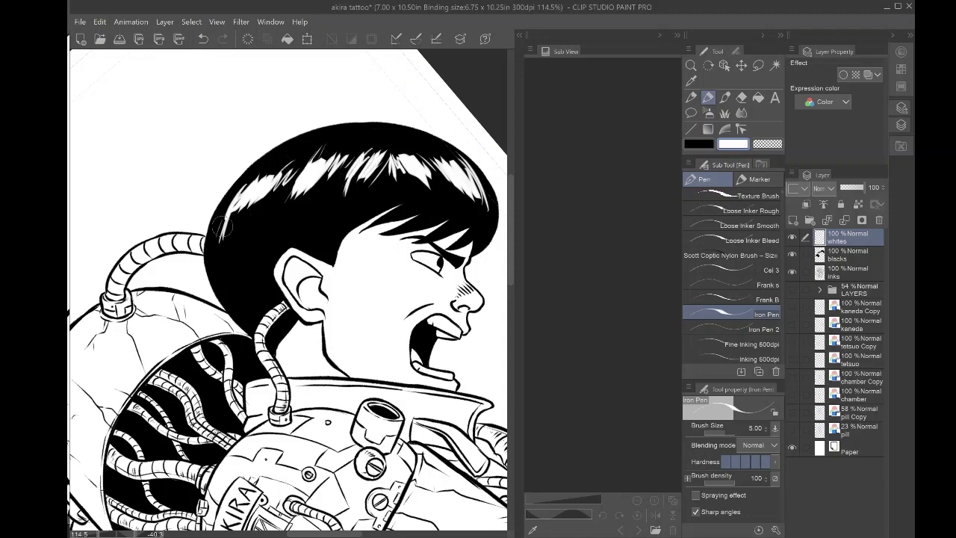
- Check the hair highlights against the whole upright illustration and save the file
scroll(214, 257, "down", 5)
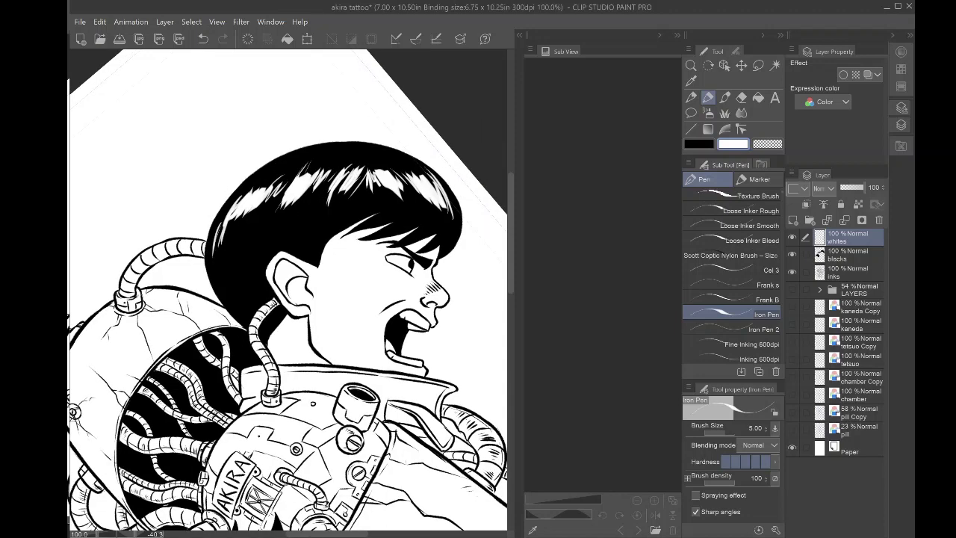
left_click_drag(307, 216, 334, 190)
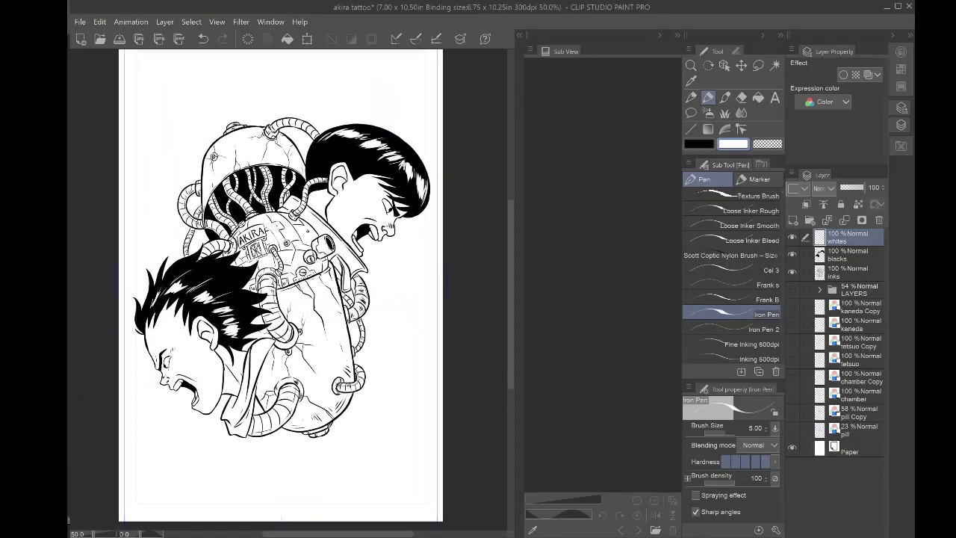
mouse_move(239, 239)
left_mouse_down()
mouse_move(280, 238)
mouse_move(256, 238)
left_mouse_up()
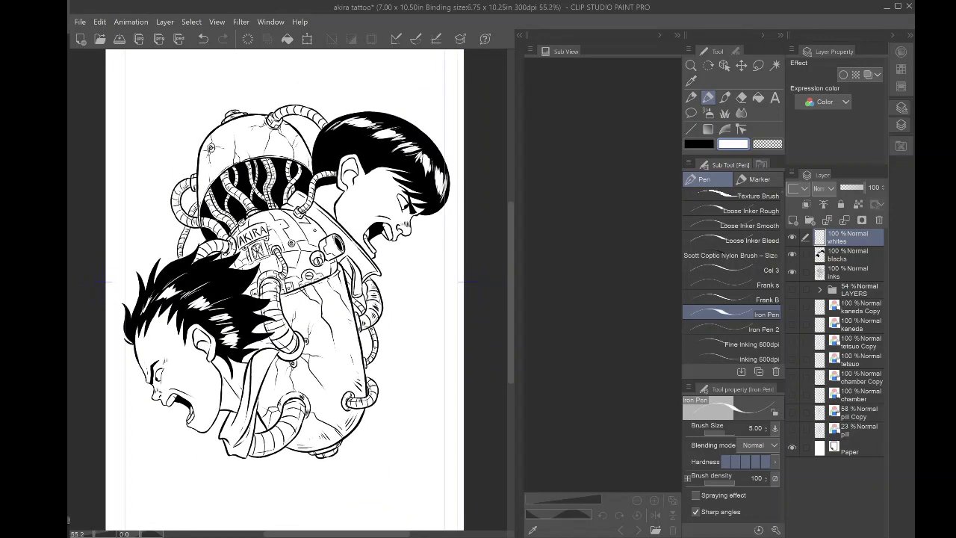
key("ctrl+s")
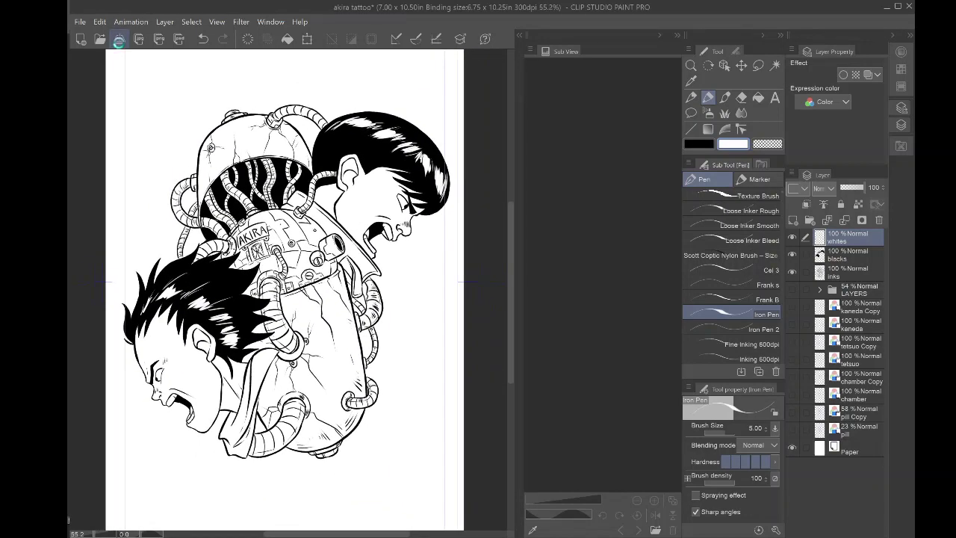